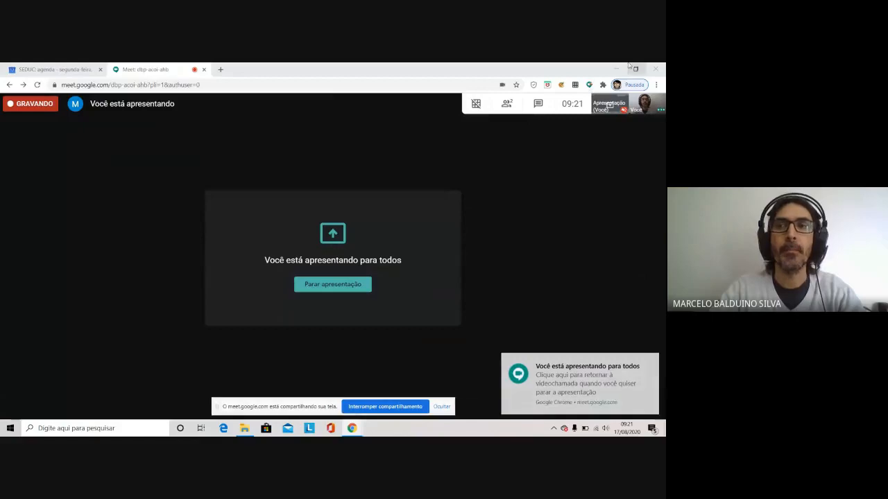
Step: Minimize the video-call window and close the "aula localização" folder to clear the desktop
{"action": "left_click", "coordinate": [616, 70]}
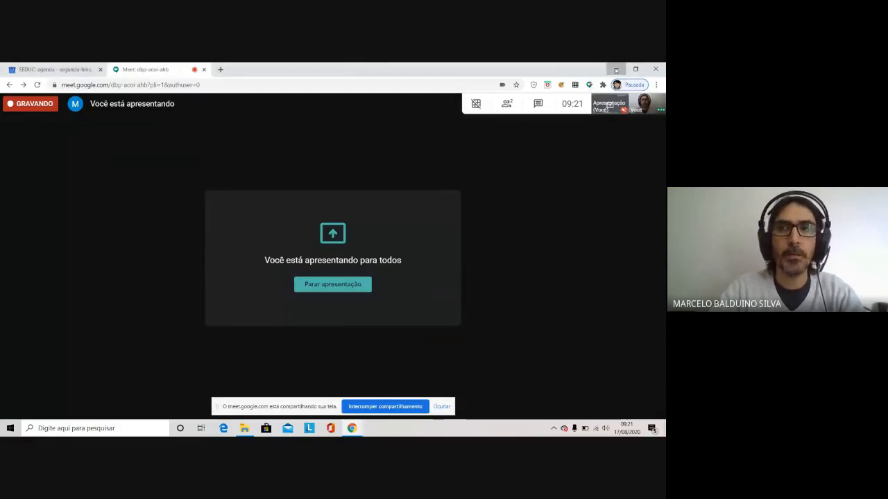
{"action": "left_click", "coordinate": [616, 70]}
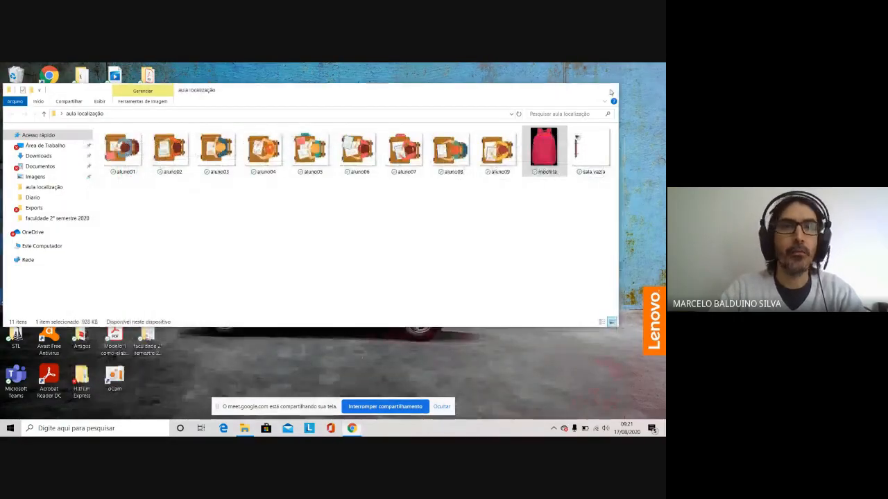
{"action": "left_click", "coordinate": [608, 91]}
Step: Open a maximized Google Chrome window and go to geogebra.org
{"action": "double_click", "coordinate": [49, 82]}
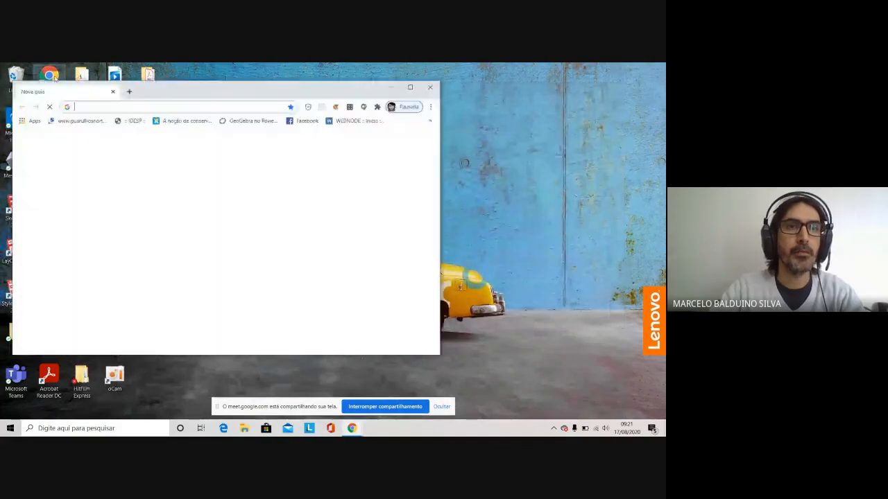
{"action": "left_click", "coordinate": [410, 87]}
{"action": "left_click", "coordinate": [215, 83]}
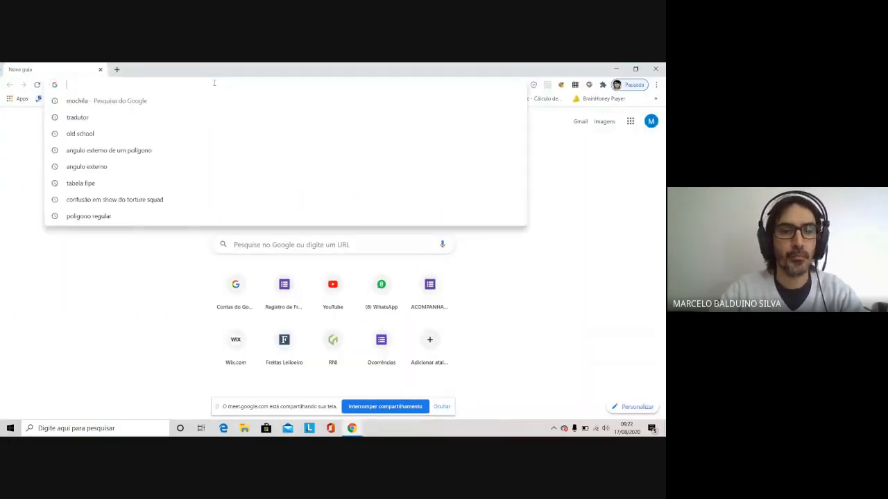
{"action": "type", "text": "geoge"}
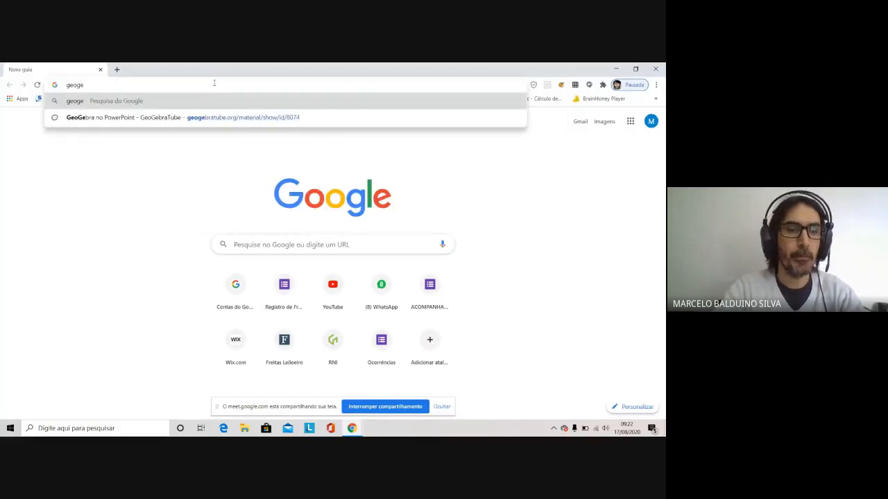
{"action": "type", "text": "bra.org"}
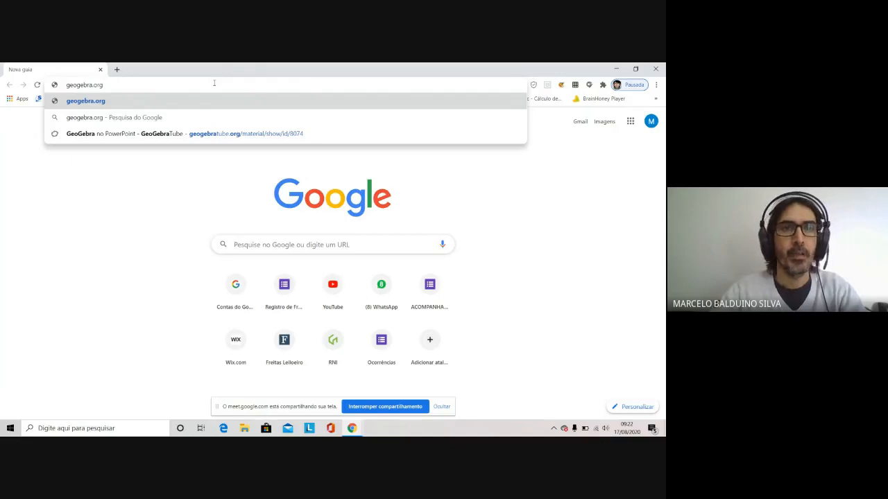
{"action": "key", "text": "Return"}
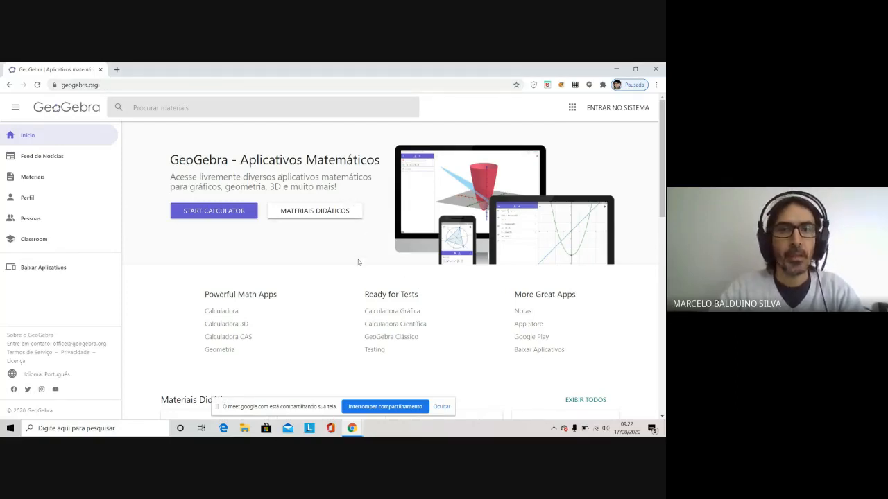
Step: Look through the GeoGebra home page and open its app downloads page from the footer
{"action": "scroll", "coordinate": [352, 242], "scroll_direction": "down", "scroll_amount": 5}
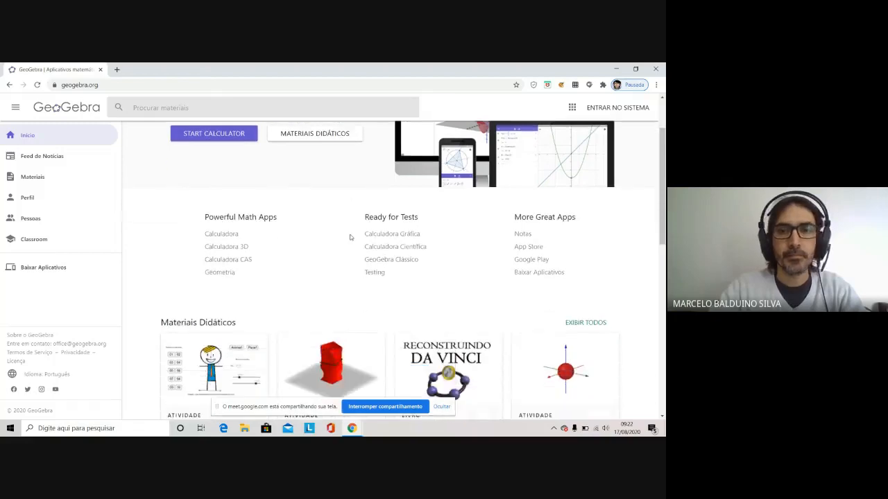
{"action": "scroll", "coordinate": [351, 236], "scroll_direction": "down", "scroll_amount": 3}
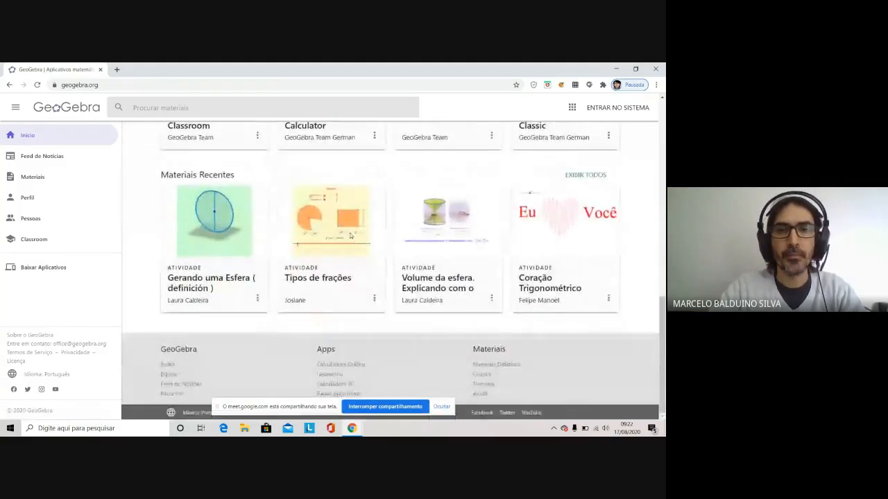
{"action": "scroll", "coordinate": [437, 298], "scroll_direction": "up", "scroll_amount": 1}
{"action": "scroll", "coordinate": [437, 298], "scroll_direction": "down", "scroll_amount": 1}
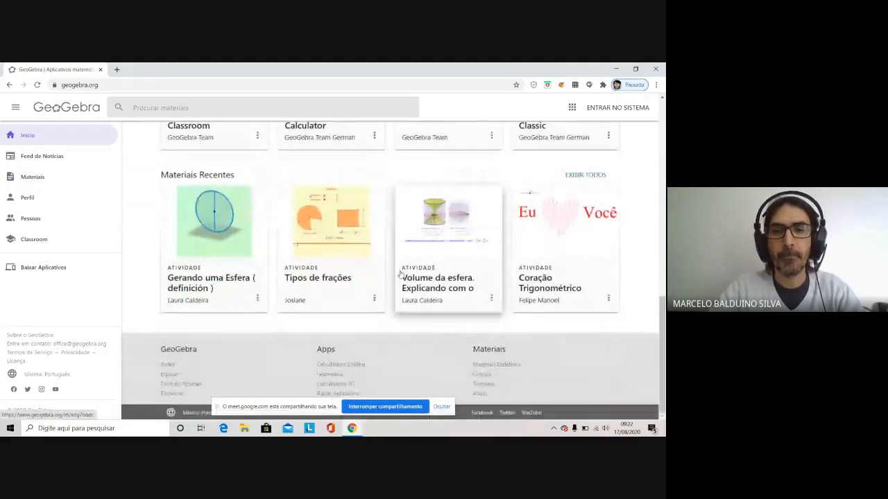
{"action": "left_click", "coordinate": [343, 395]}
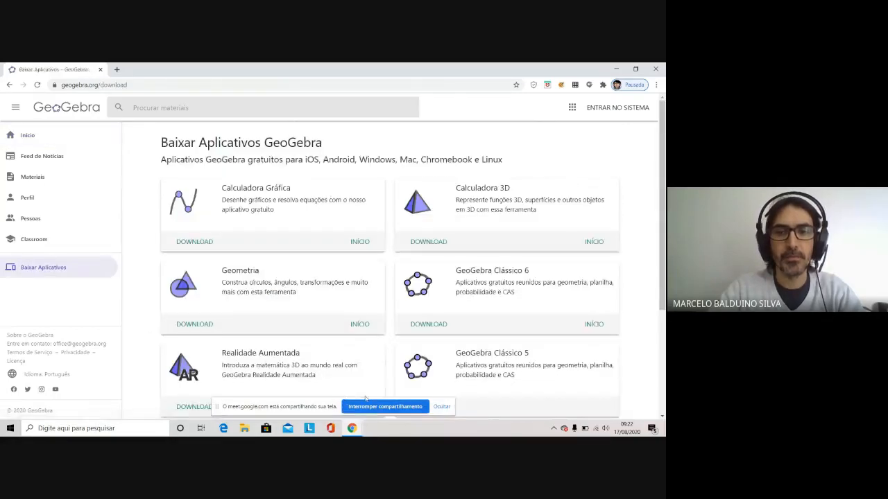
Step: Download the GeoGebra Clássico 5 installer from the list of apps and close the browser window
{"action": "scroll", "coordinate": [284, 229], "scroll_direction": "down", "scroll_amount": 3}
{"action": "scroll", "coordinate": [285, 227], "scroll_direction": "up", "scroll_amount": 2}
{"action": "scroll", "coordinate": [284, 225], "scroll_direction": "down", "scroll_amount": 2}
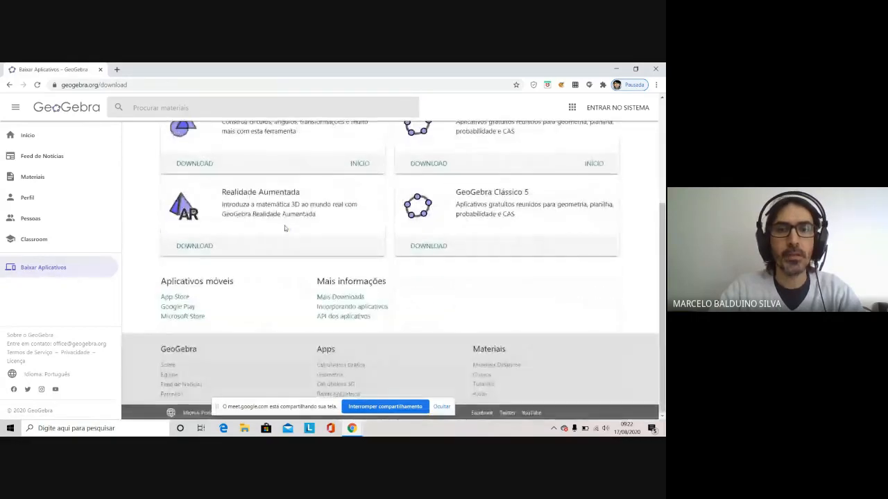
{"action": "scroll", "coordinate": [430, 292], "scroll_direction": "up", "scroll_amount": 1}
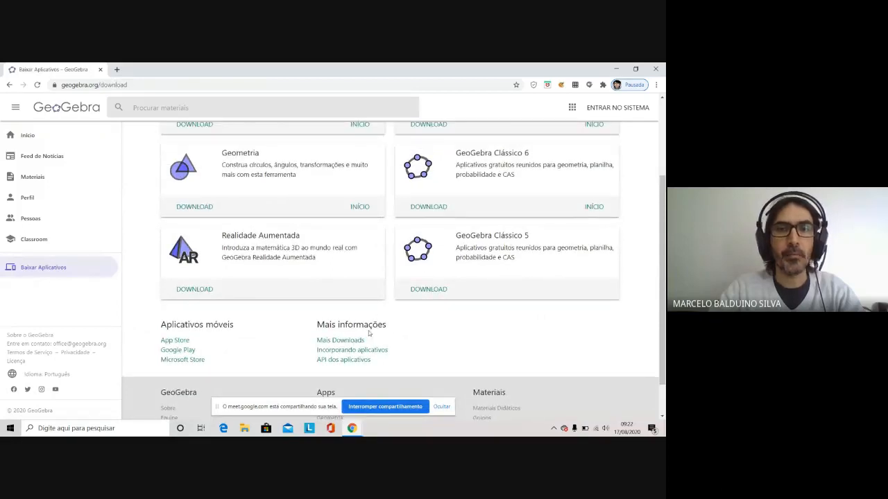
{"action": "scroll", "coordinate": [372, 330], "scroll_direction": "up", "scroll_amount": 2}
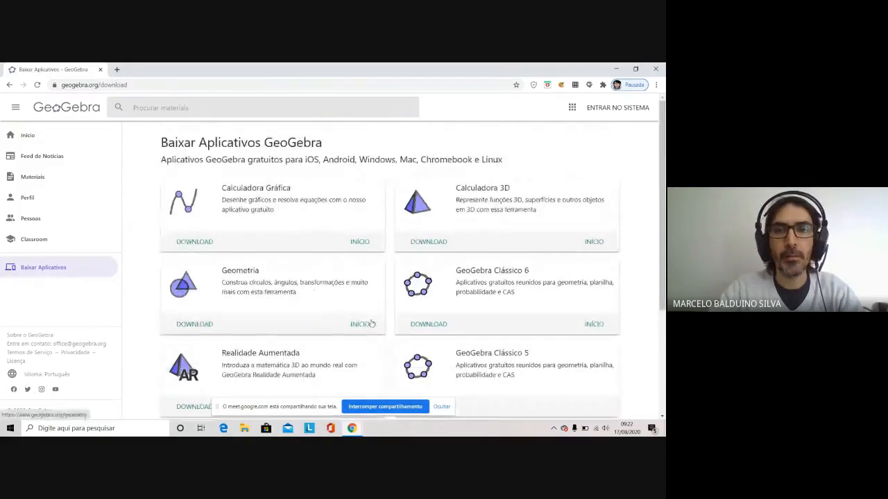
{"action": "scroll", "coordinate": [371, 324], "scroll_direction": "down", "scroll_amount": 2}
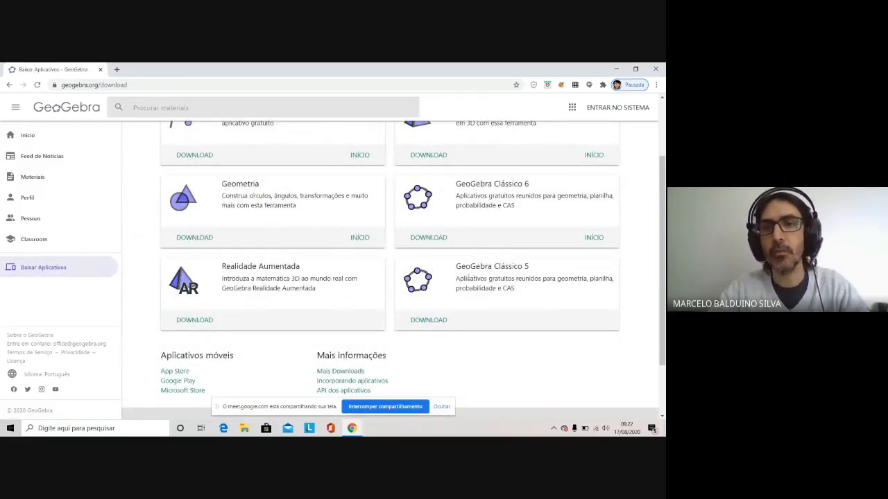
{"action": "left_click", "coordinate": [434, 324]}
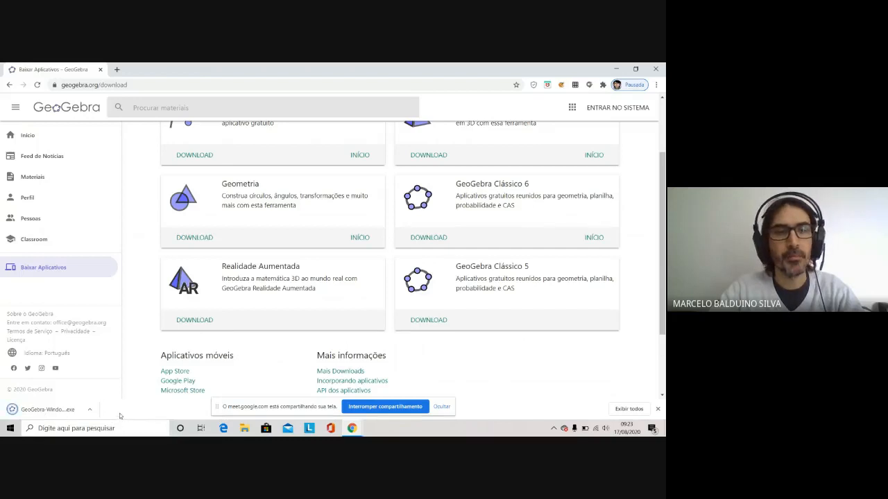
{"action": "left_click", "coordinate": [52, 410]}
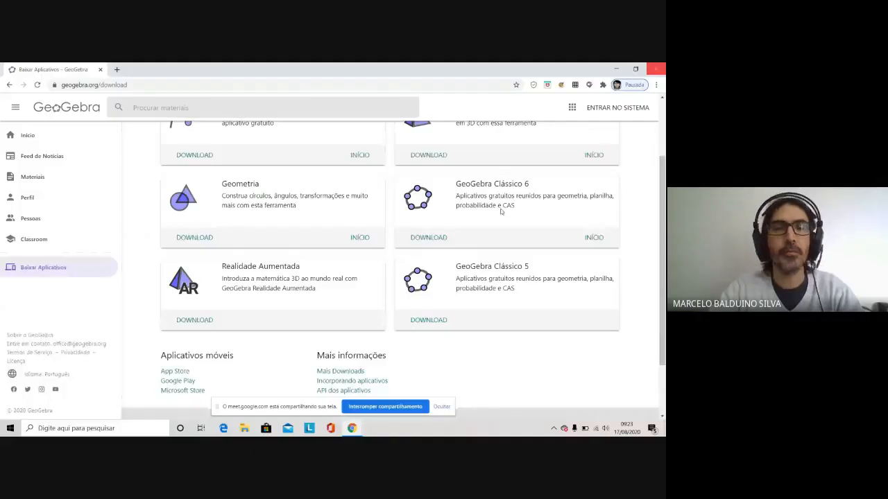
{"action": "left_click", "coordinate": [657, 68]}
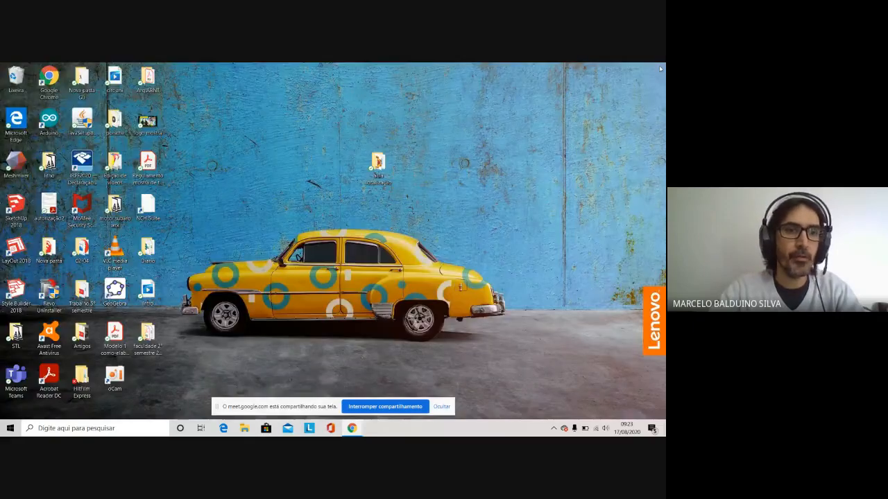
{"action": "left_click_drag", "start_coordinate": [114, 291], "coordinate": [312, 121]}
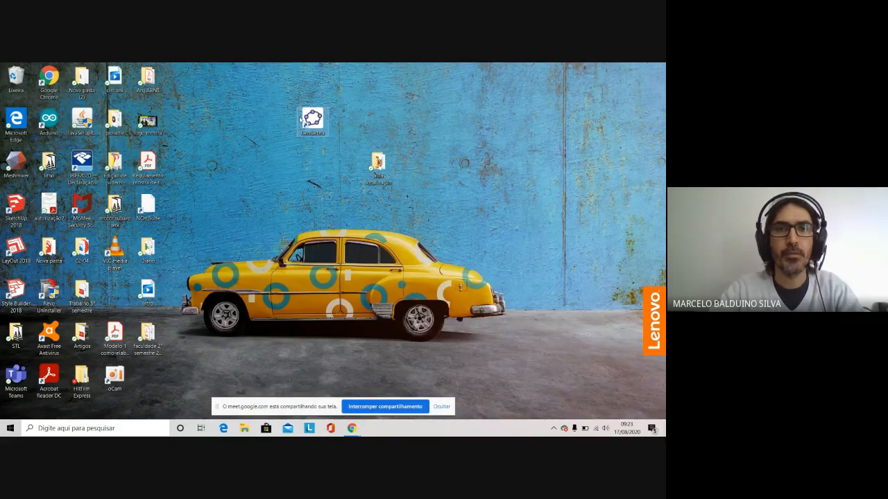
{"action": "mouse_move", "coordinate": [313, 118]}
{"action": "left_mouse_down"}
{"action": "mouse_move", "coordinate": [307, 144]}
{"action": "mouse_move", "coordinate": [293, 114]}
{"action": "mouse_move", "coordinate": [278, 119]}
{"action": "mouse_move", "coordinate": [287, 148]}
{"action": "mouse_move", "coordinate": [312, 119]}
{"action": "left_mouse_up"}
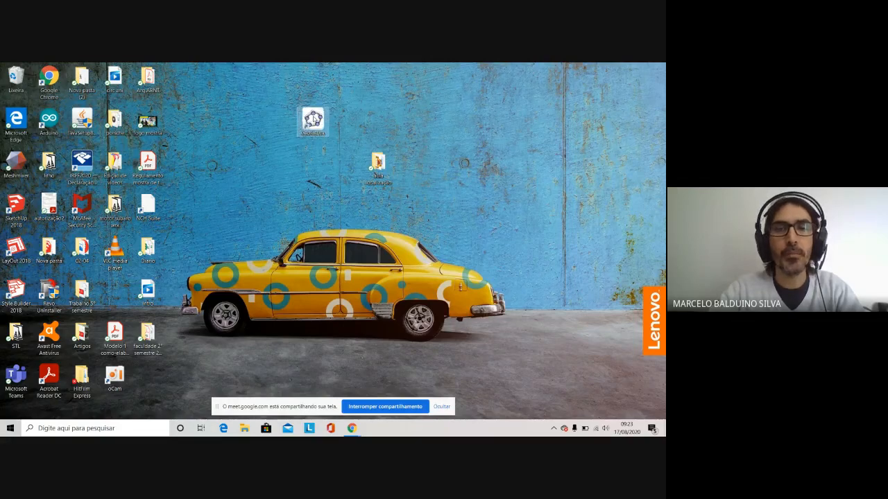
{"action": "left_click_drag", "start_coordinate": [313, 117], "coordinate": [114, 294]}
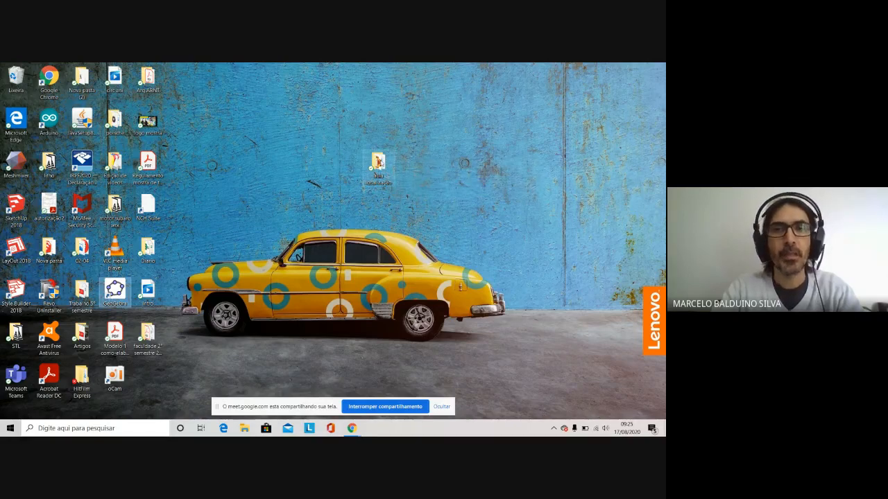
Step: Open the "aula localização" folder on the desktop, view the student, backpack and empty-classroom images, and close it
{"action": "left_click", "coordinate": [379, 162]}
{"action": "double_click", "coordinate": [379, 163]}
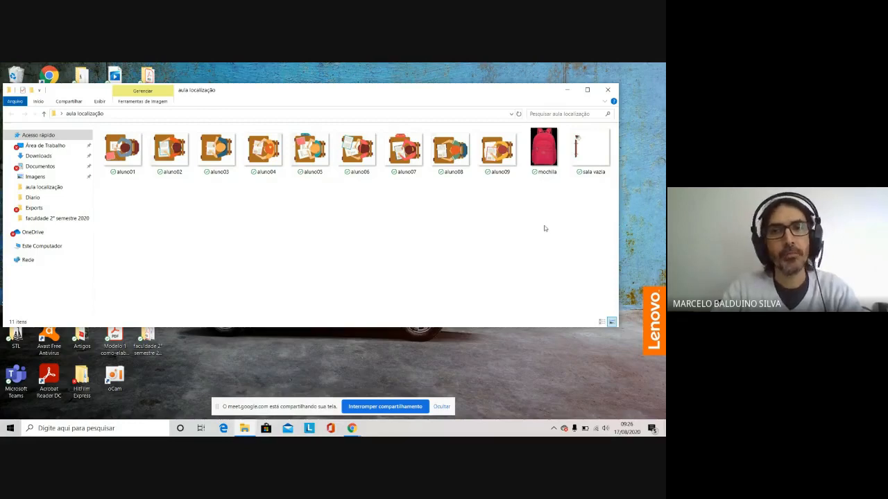
{"action": "left_click", "coordinate": [609, 91]}
Step: Move the GeoGebra shortcut to a free area of the desktop, launch GeoGebra Classic 5 and maximize its window
{"action": "left_click_drag", "start_coordinate": [115, 294], "coordinate": [287, 133]}
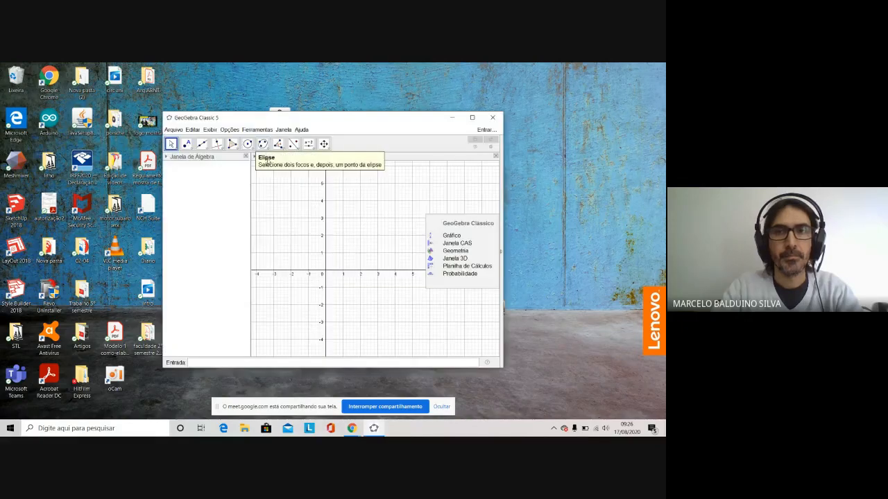
{"action": "left_click", "coordinate": [473, 119]}
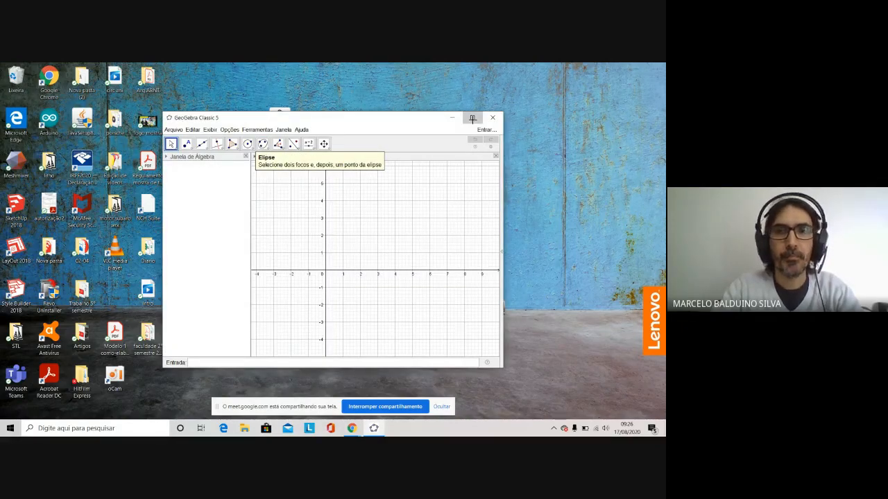
{"action": "left_click", "coordinate": [472, 119]}
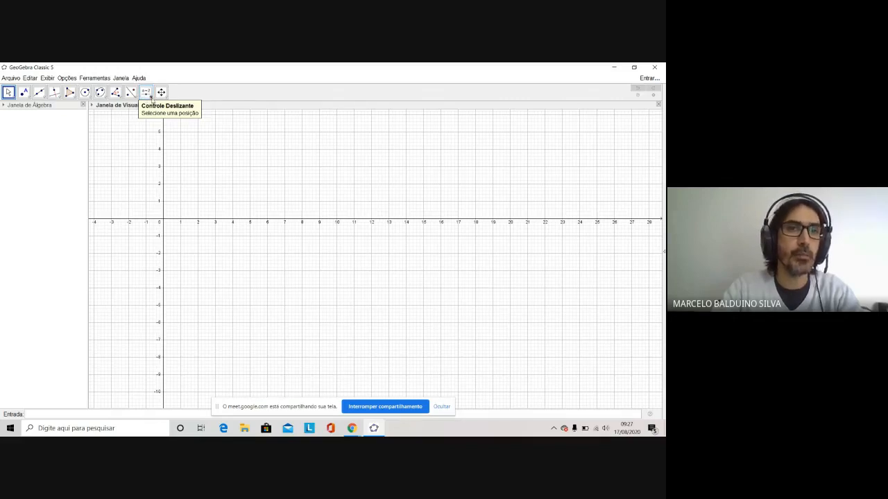
Step: Examine the tools in the circle, polygon and other tool groups, finishing with the Mover tool selected
{"action": "left_click", "coordinate": [90, 98]}
{"action": "left_click", "coordinate": [105, 98]}
{"action": "left_click", "coordinate": [88, 99]}
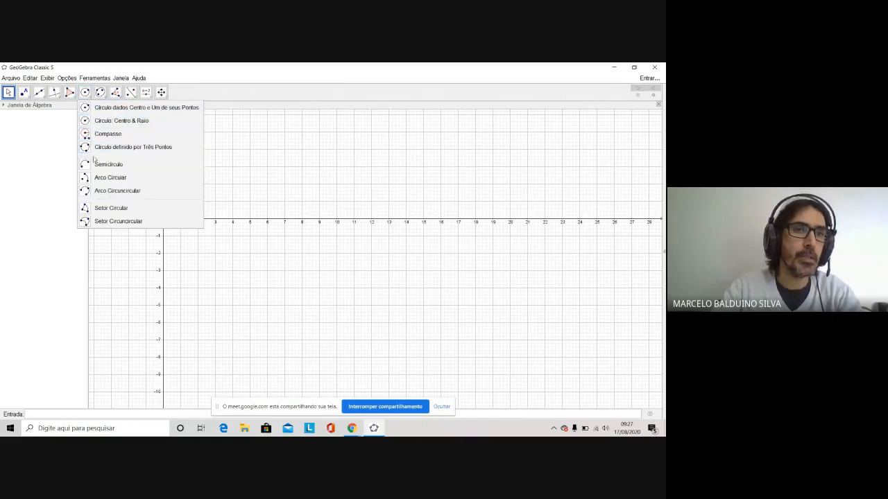
{"action": "mouse_move", "coordinate": [44, 97]}
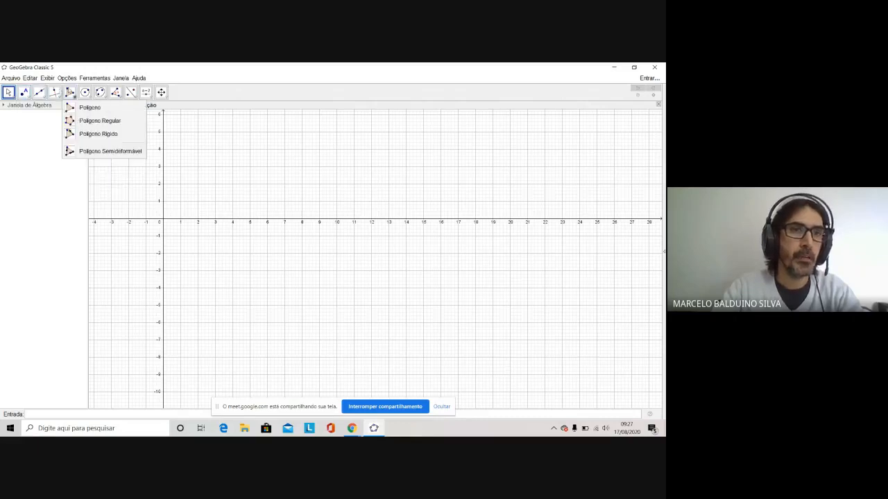
{"action": "mouse_move", "coordinate": [115, 99]}
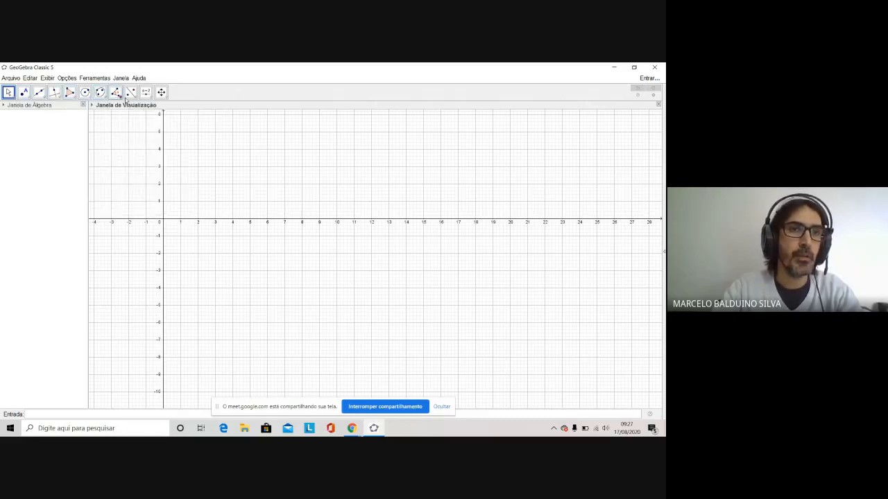
{"action": "mouse_move", "coordinate": [145, 98]}
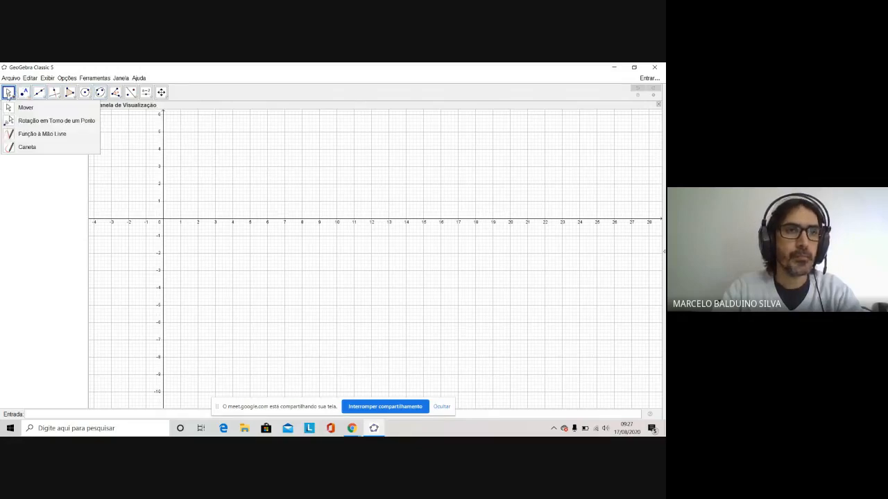
{"action": "left_click", "coordinate": [21, 107]}
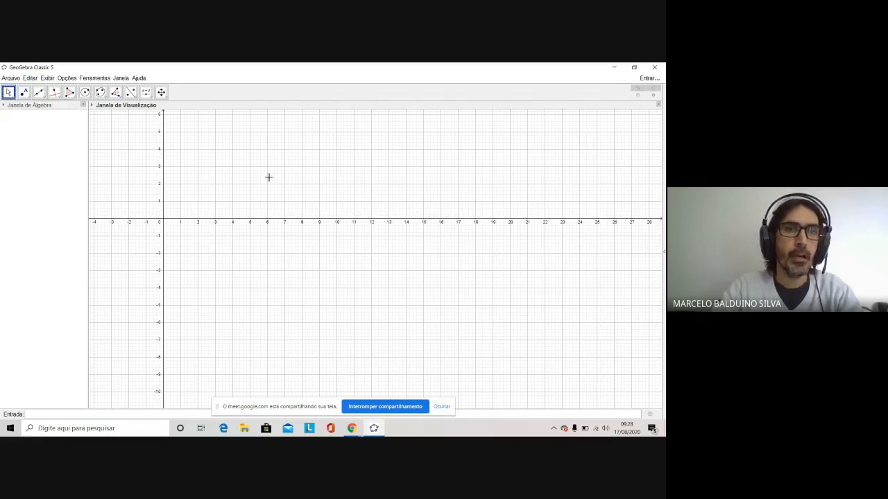
Step: Pan the graphics view until the origin sits near its lower-left corner and the first quadrant fills it
{"action": "left_click_drag", "start_coordinate": [247, 188], "coordinate": [277, 204]}
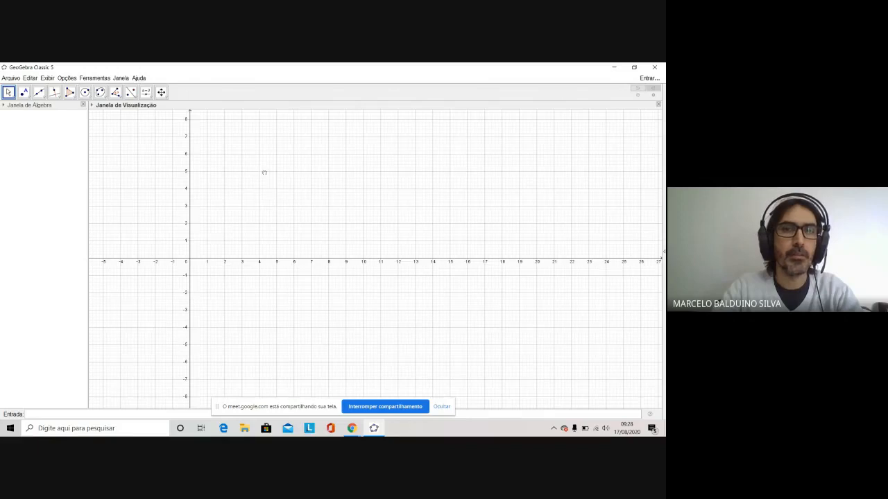
{"action": "left_click_drag", "start_coordinate": [264, 172], "coordinate": [175, 303]}
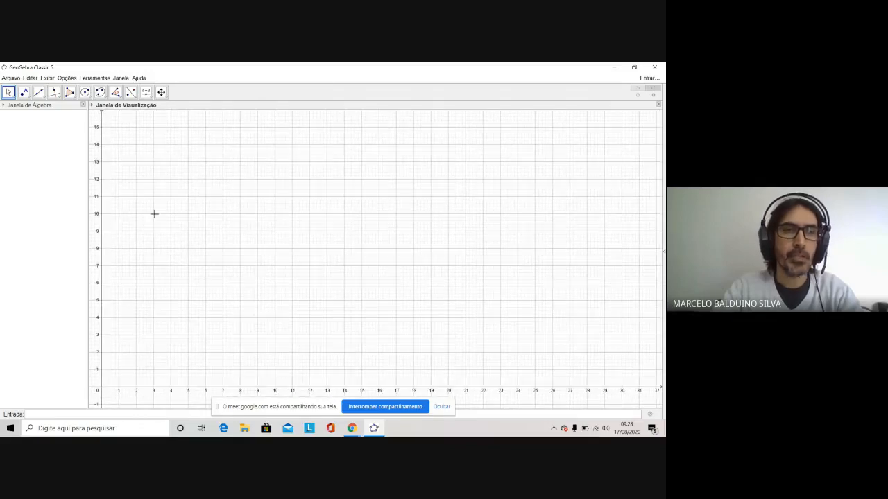
{"action": "left_click_drag", "start_coordinate": [165, 208], "coordinate": [353, 148]}
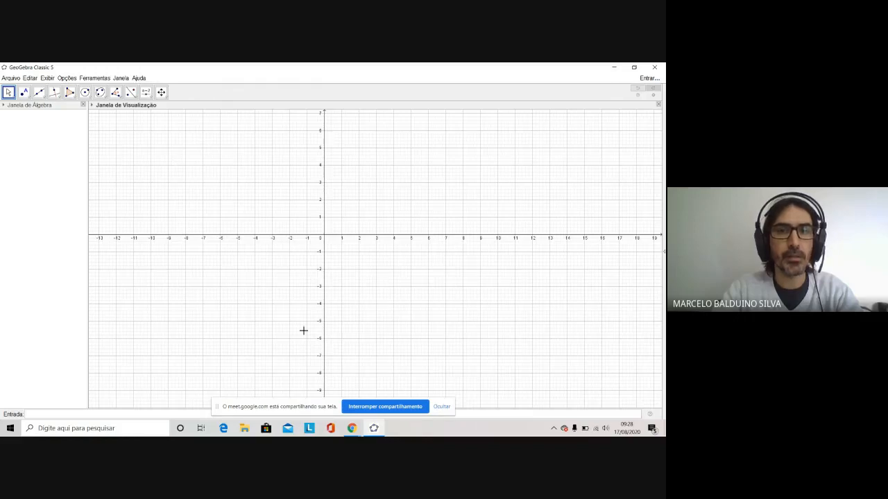
{"action": "left_click_drag", "start_coordinate": [325, 207], "coordinate": [131, 341]}
{"action": "left_click_drag", "start_coordinate": [129, 349], "coordinate": [122, 349]}
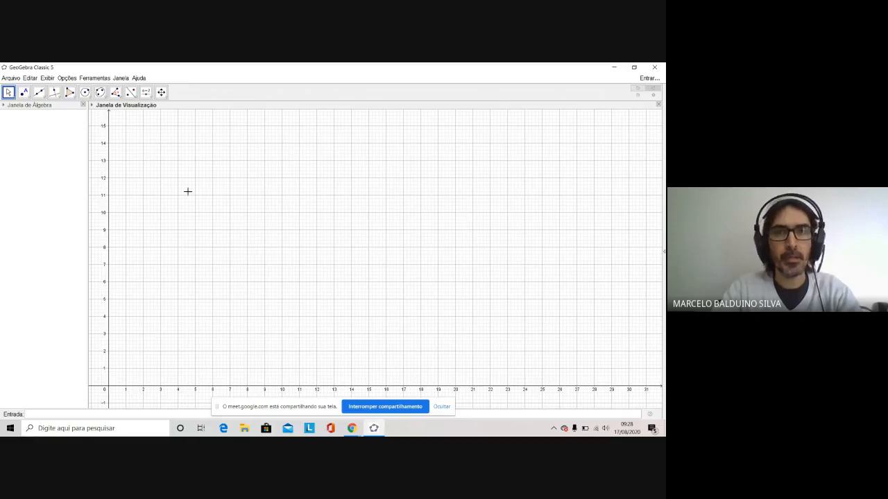
Step: Hide the coordinate axes in the graphics view and display them again
{"action": "right_click", "coordinate": [306, 206]}
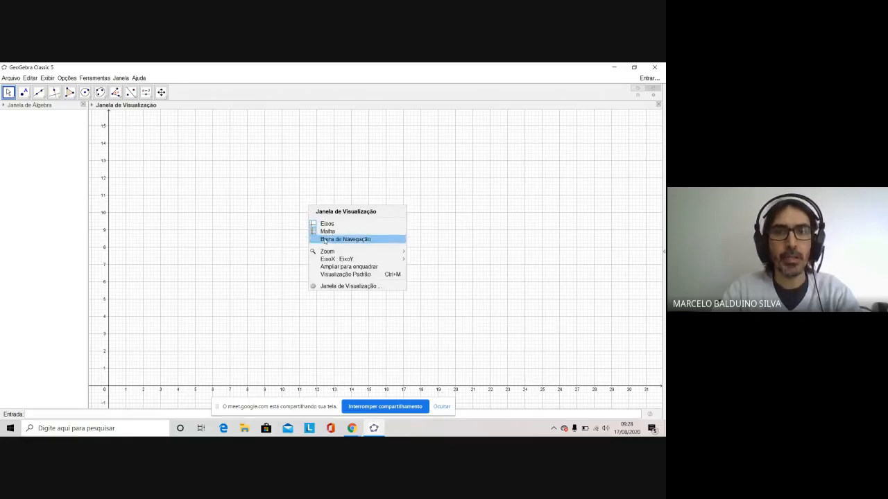
{"action": "right_click", "coordinate": [220, 192]}
{"action": "right_click", "coordinate": [223, 190]}
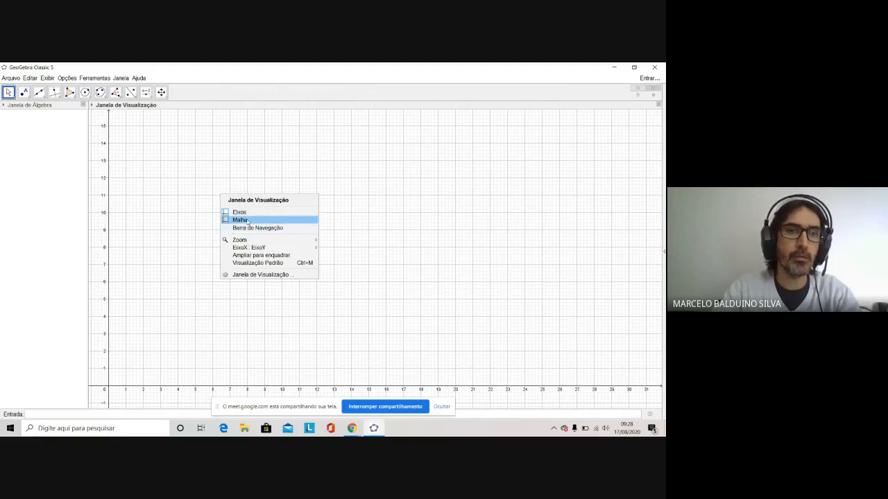
{"action": "left_click", "coordinate": [240, 212]}
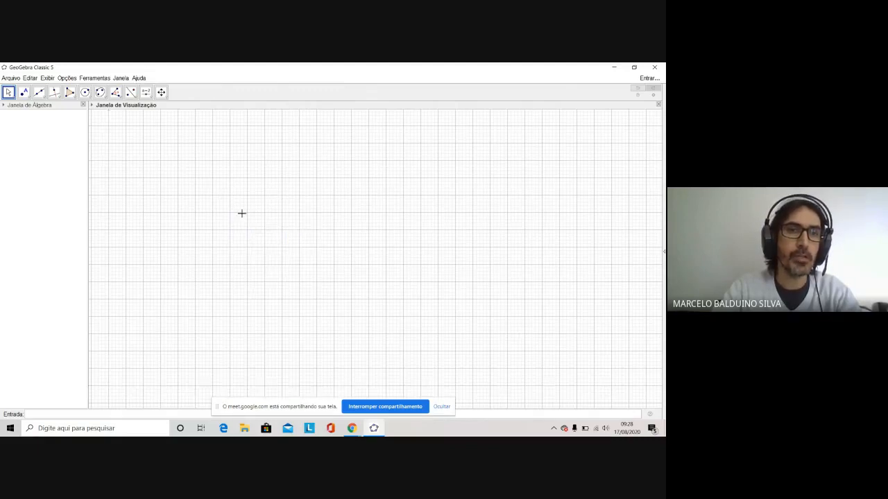
{"action": "right_click", "coordinate": [242, 213]}
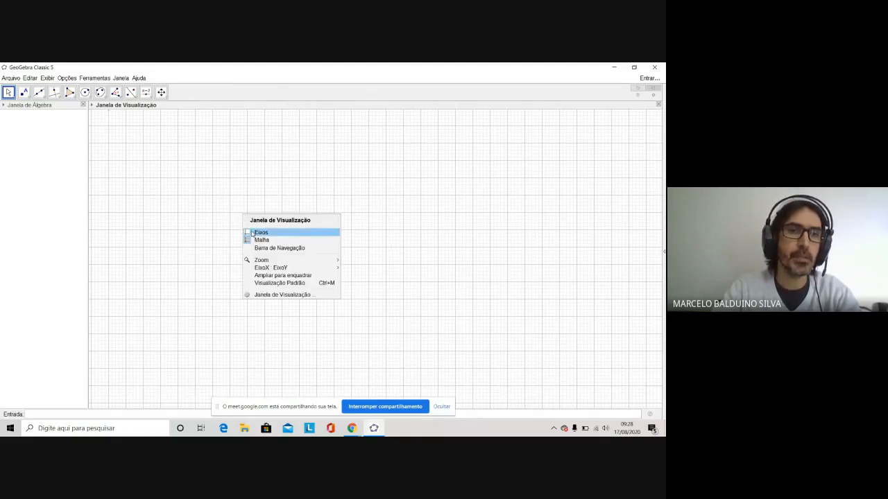
{"action": "left_click", "coordinate": [252, 232]}
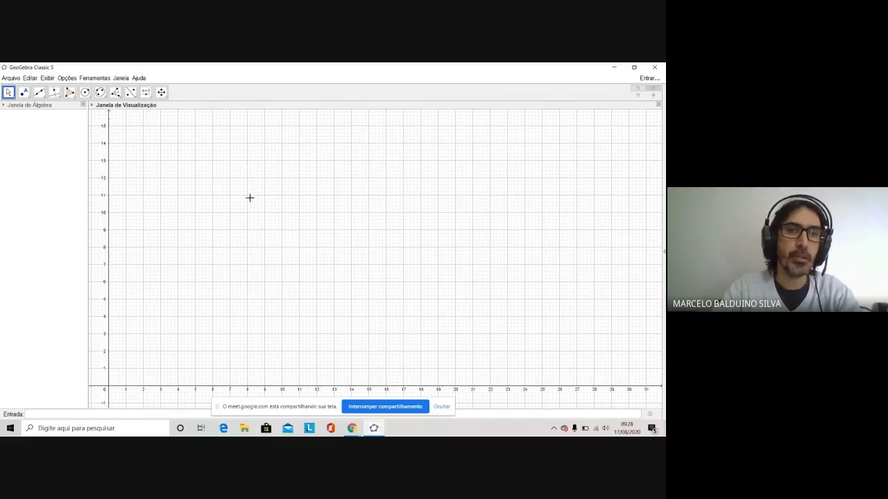
Step: Turn off the grid in the graphics view and turn it back on
{"action": "right_click", "coordinate": [251, 199]}
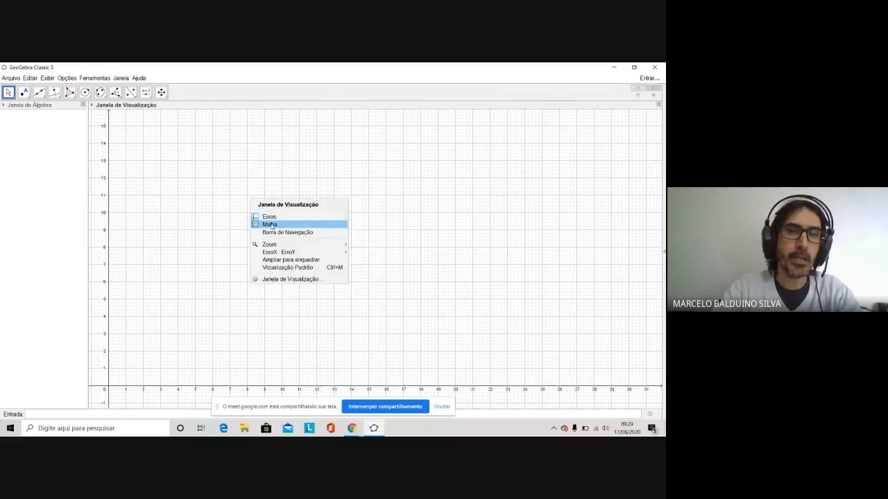
{"action": "left_click", "coordinate": [271, 223]}
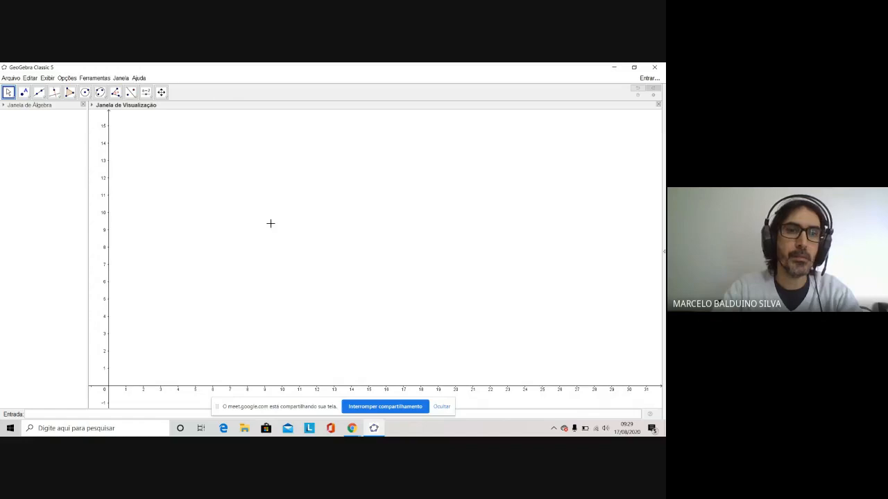
{"action": "right_click", "coordinate": [271, 224]}
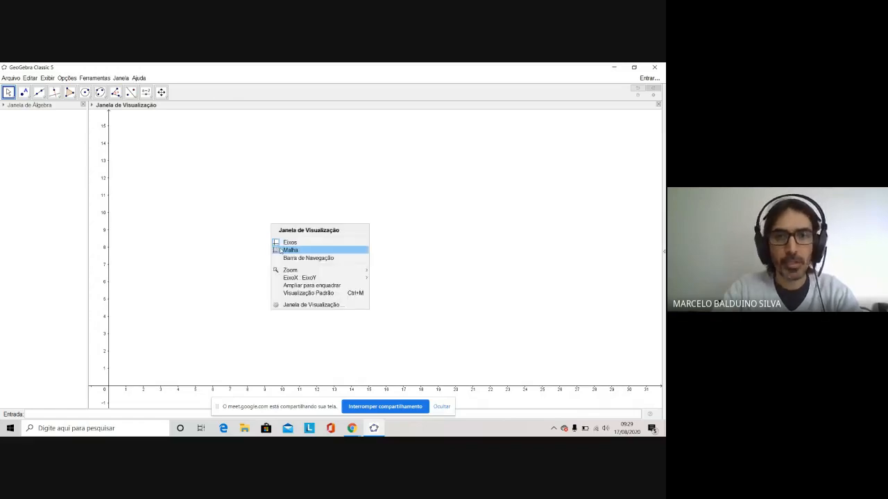
{"action": "left_click", "coordinate": [281, 250]}
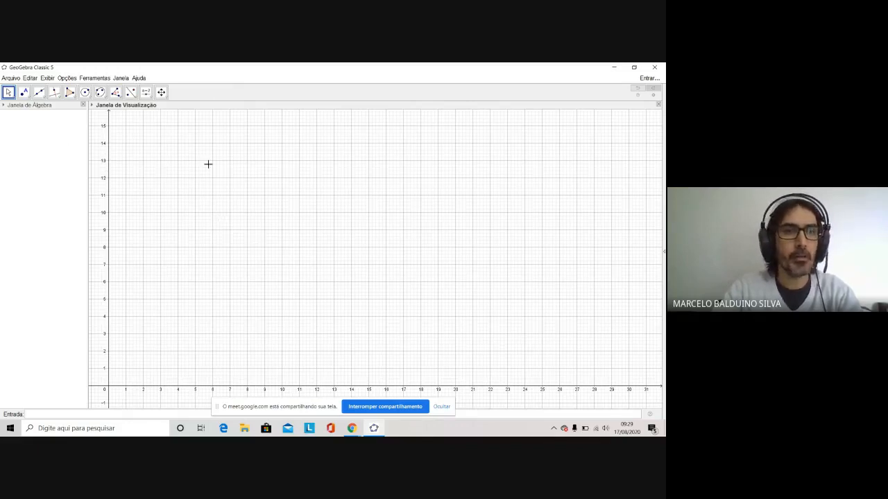
{"action": "scroll", "coordinate": [239, 168], "scroll_direction": "down", "scroll_amount": 3}
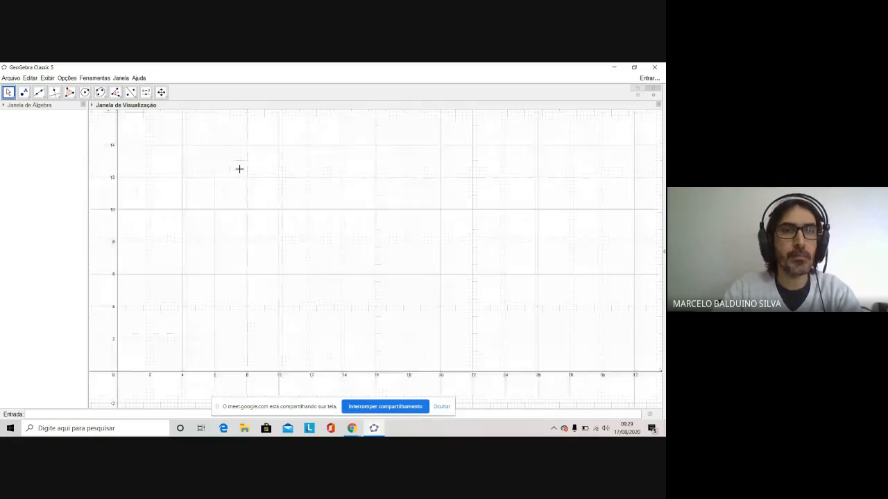
{"action": "scroll", "coordinate": [240, 169], "scroll_direction": "down", "scroll_amount": 1}
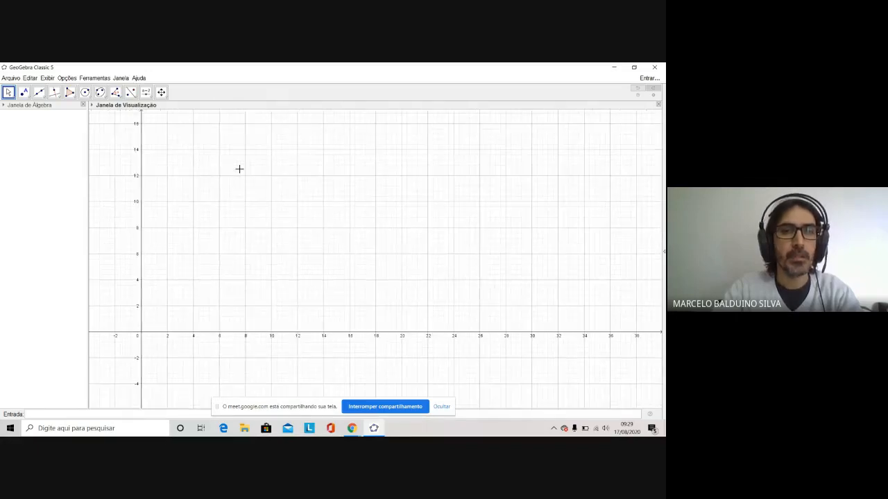
{"action": "scroll", "coordinate": [239, 168], "scroll_direction": "up", "scroll_amount": 3}
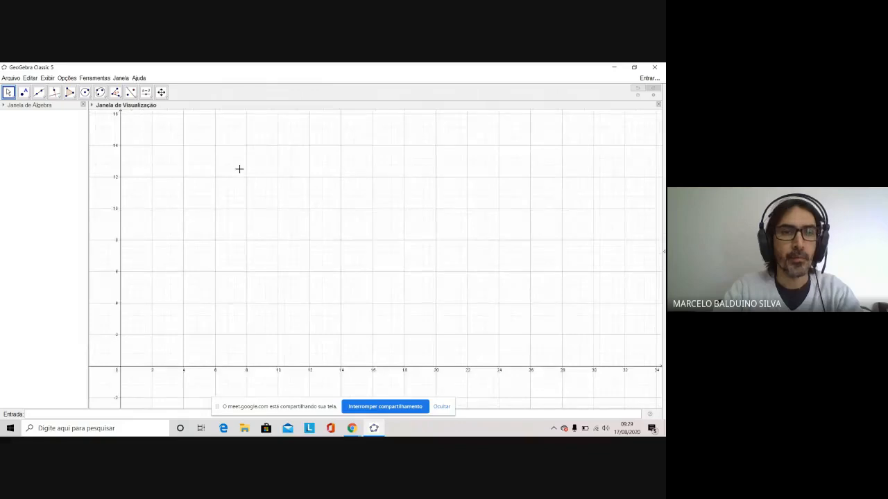
{"action": "scroll", "coordinate": [239, 169], "scroll_direction": "up", "scroll_amount": 1}
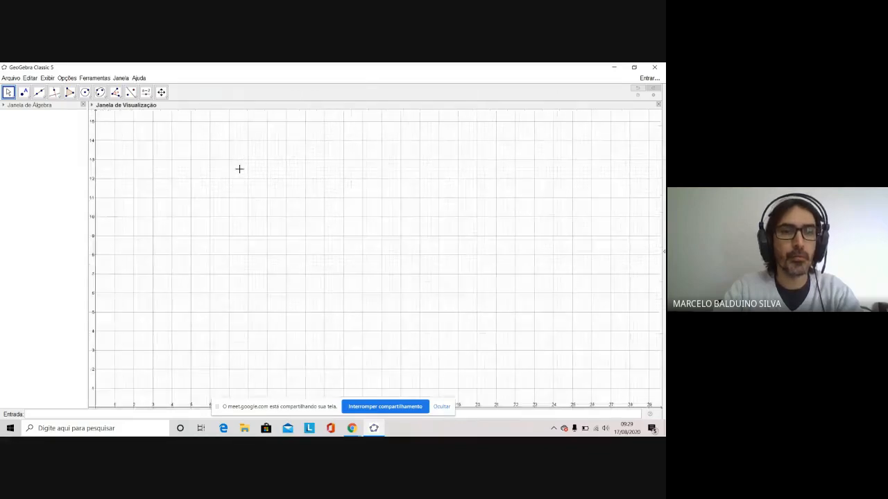
{"action": "scroll", "coordinate": [239, 169], "scroll_direction": "down", "scroll_amount": 1}
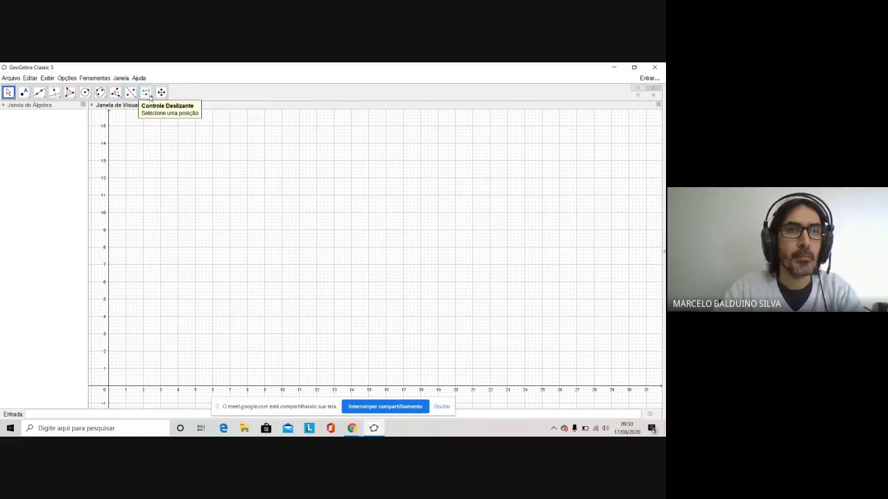
Step: Place a point at the origin (0, 0) of the graphics view and switch back to the Mover tool
{"action": "left_click", "coordinate": [29, 97]}
{"action": "left_click", "coordinate": [30, 99]}
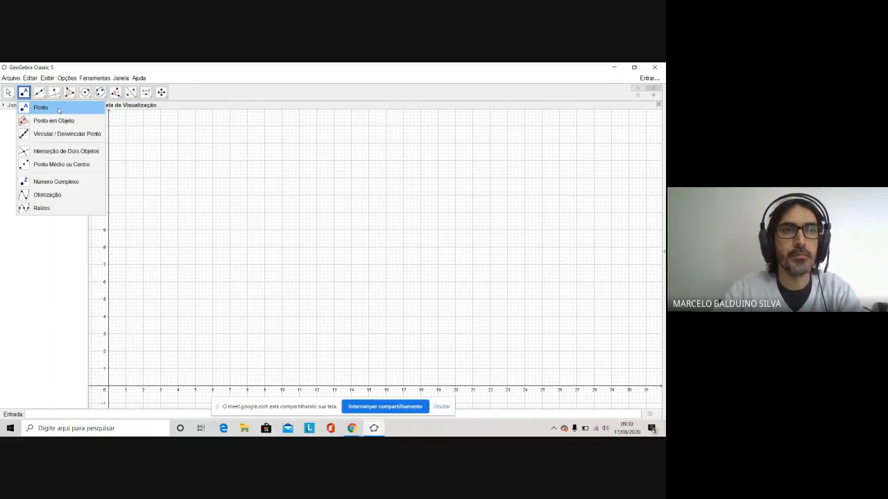
{"action": "left_click", "coordinate": [59, 111]}
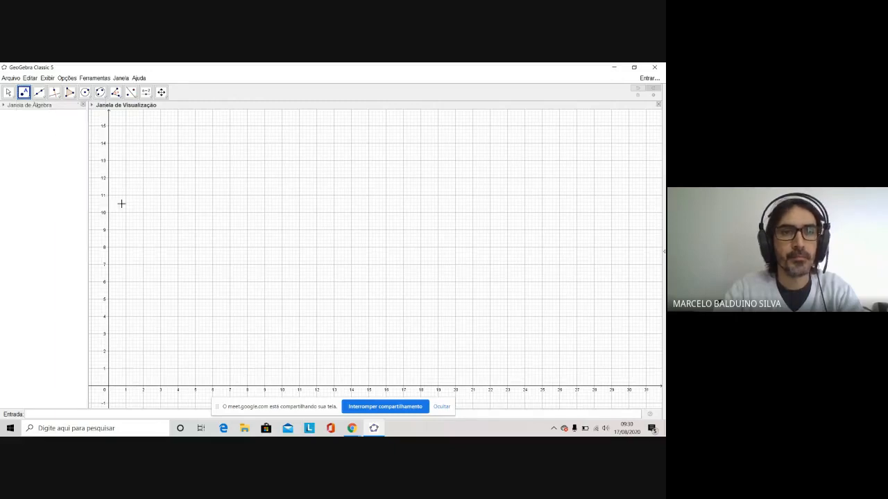
{"action": "left_click", "coordinate": [108, 389]}
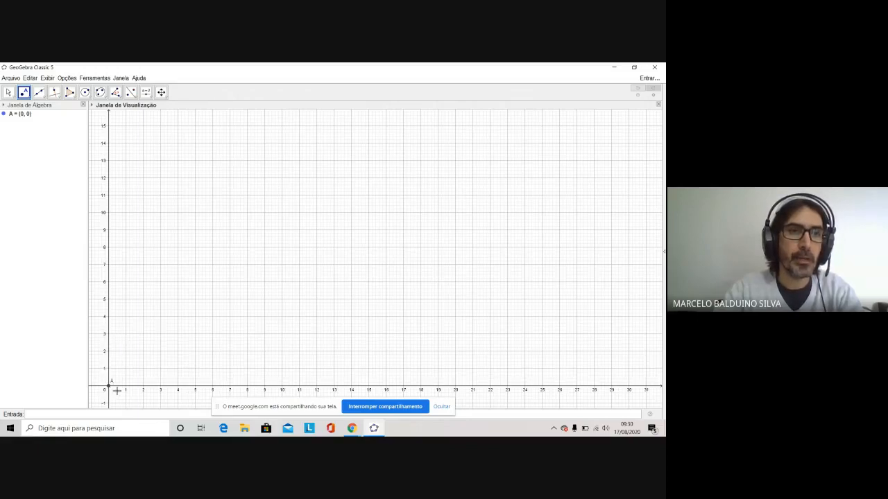
{"action": "left_click", "coordinate": [7, 93]}
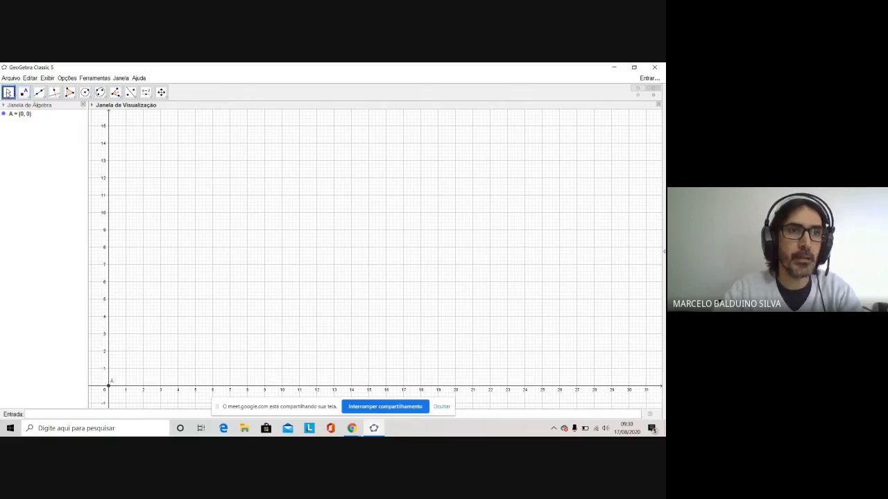
{"action": "left_click", "coordinate": [11, 94]}
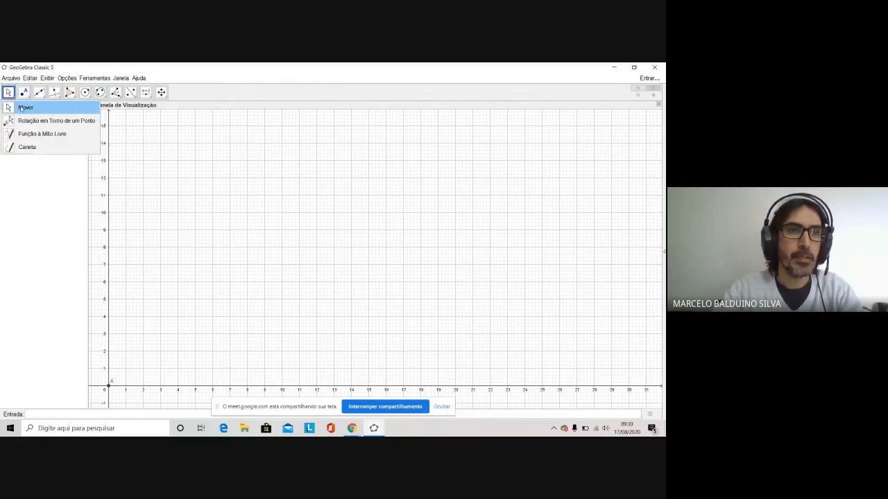
{"action": "left_click", "coordinate": [21, 108]}
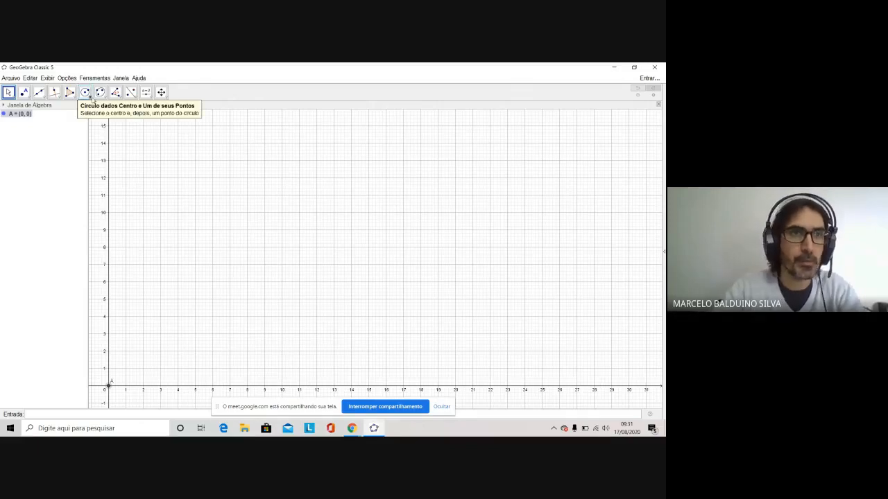
Step: Draw a line (Reta) through two new free points at about (3.74, 7.84) and (23.4, 4.86)
{"action": "left_click", "coordinate": [92, 99]}
{"action": "left_click", "coordinate": [97, 98]}
{"action": "left_click", "coordinate": [73, 97]}
{"action": "left_click", "coordinate": [104, 99]}
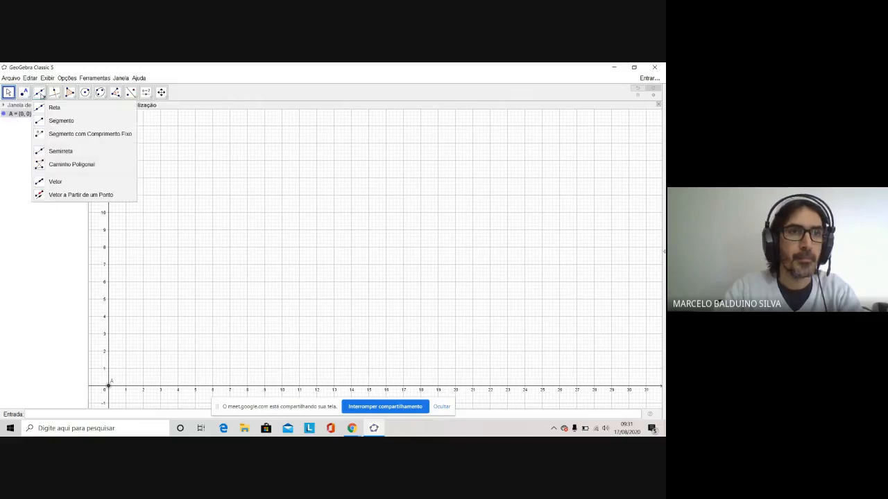
{"action": "left_click", "coordinate": [52, 109]}
{"action": "left_click", "coordinate": [174, 249]}
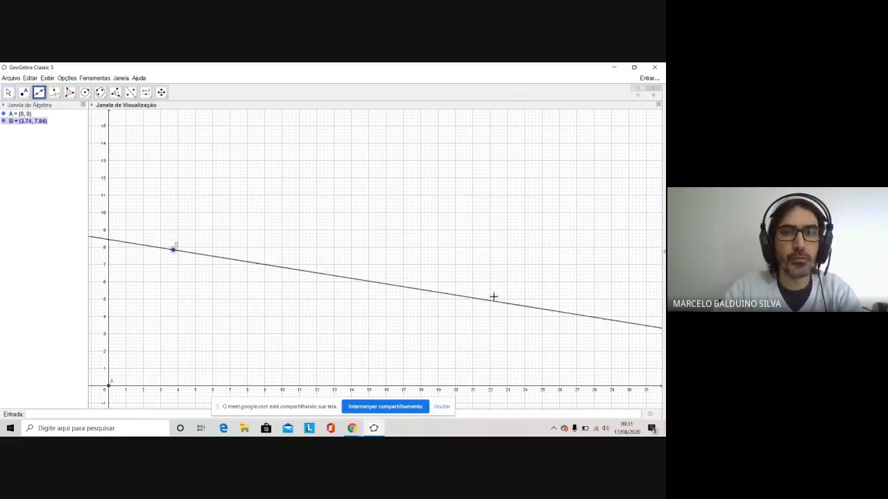
{"action": "left_click", "coordinate": [514, 301]}
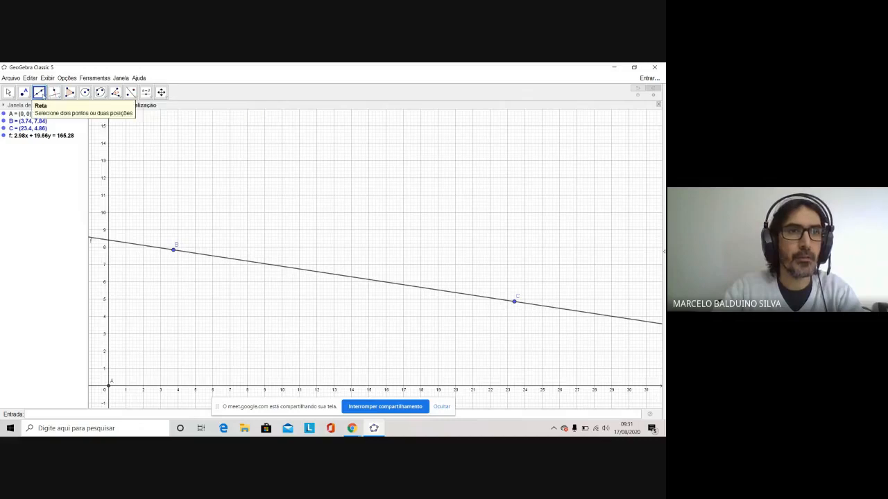
Step: Place a free point at about (11.94, 10.74) above the line and construct a parabola with it as focus and the line as directrix
{"action": "left_click", "coordinate": [40, 107]}
{"action": "left_click", "coordinate": [316, 199]}
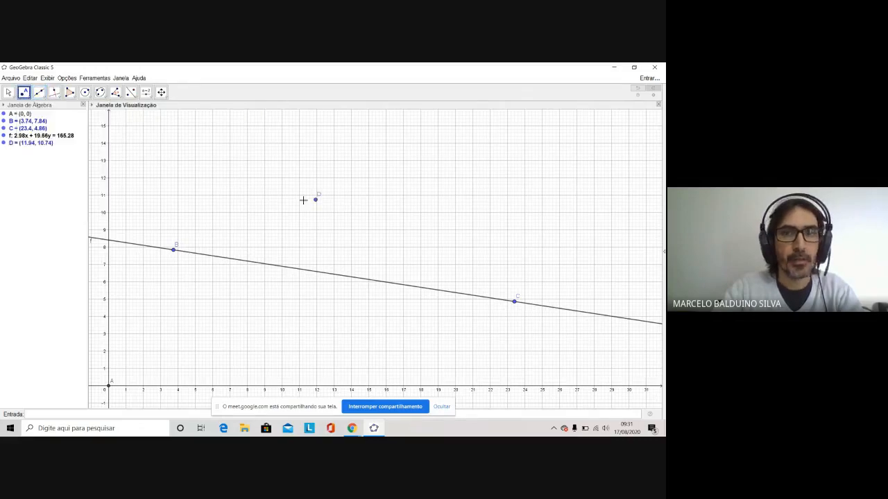
{"action": "left_click", "coordinate": [105, 100]}
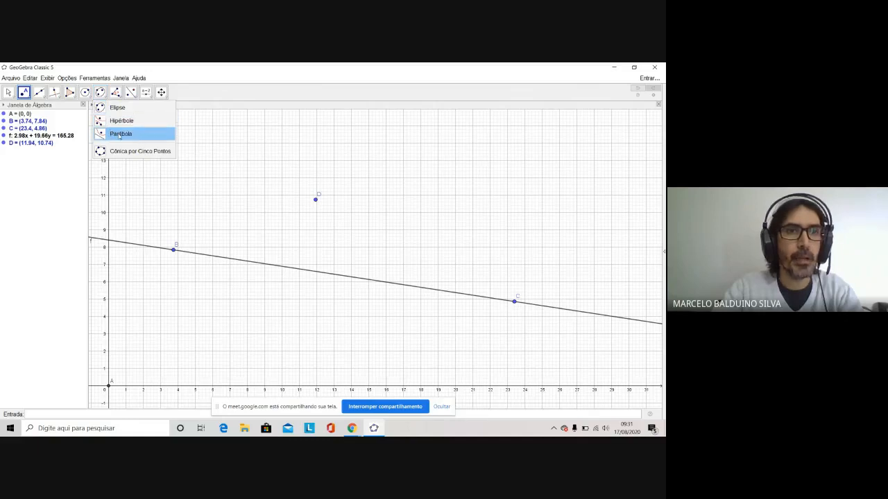
{"action": "left_click", "coordinate": [120, 134]}
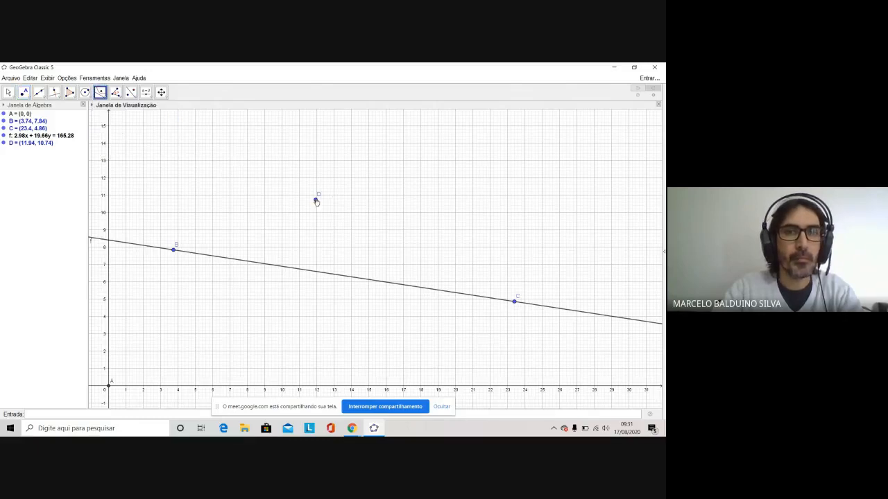
{"action": "left_click", "coordinate": [316, 200]}
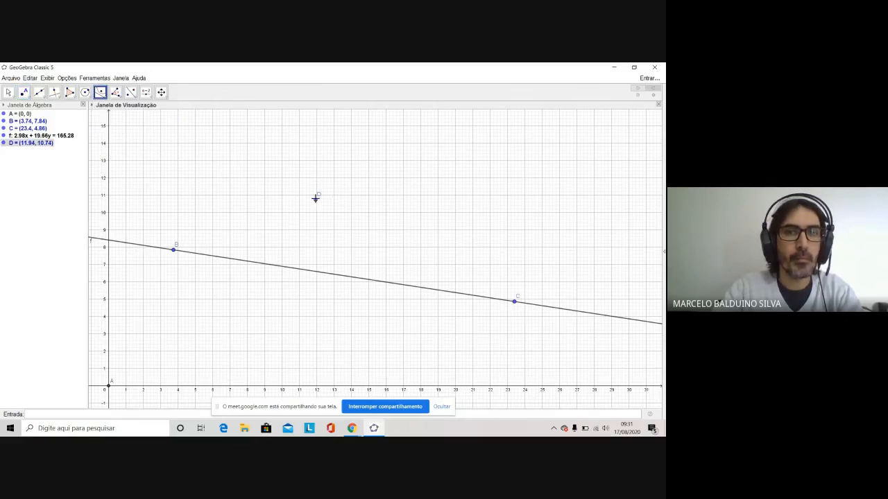
{"action": "left_click", "coordinate": [260, 266]}
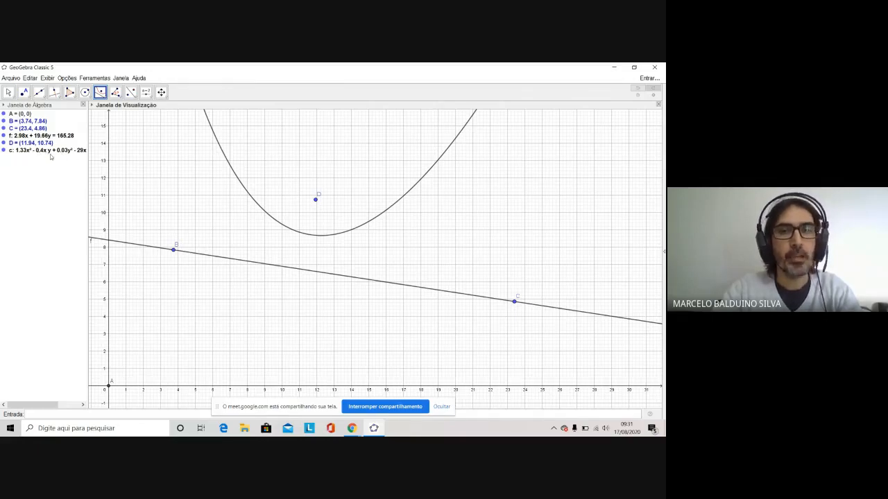
Step: Delete the focus point and the line's two points together with the line and parabola, keeping the point at the origin
{"action": "left_click_drag", "start_coordinate": [131, 172], "coordinate": [537, 333]}
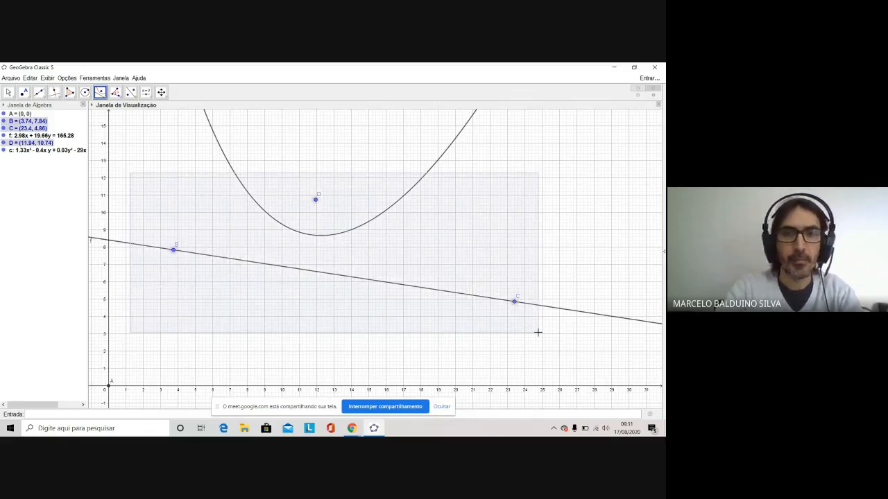
{"action": "key", "text": "Delete"}
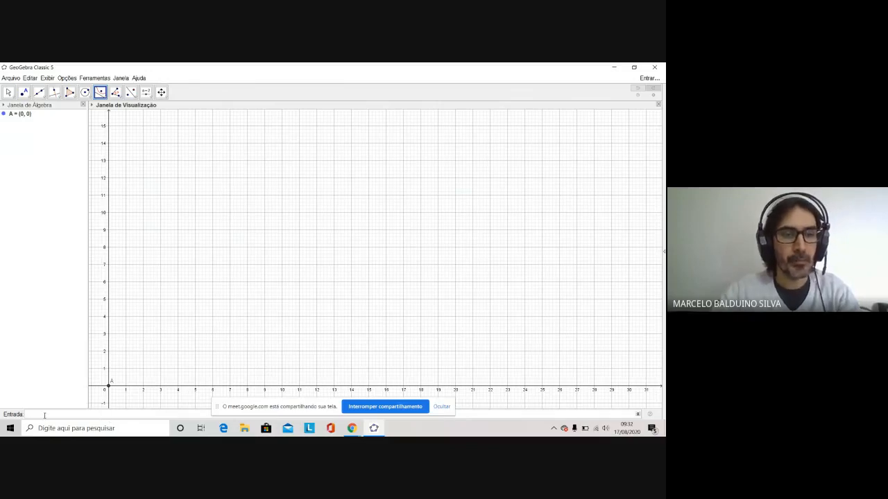
Step: Plot the quadratic function x^2+3x+5 from its expression
{"action": "type", "text": "x"}
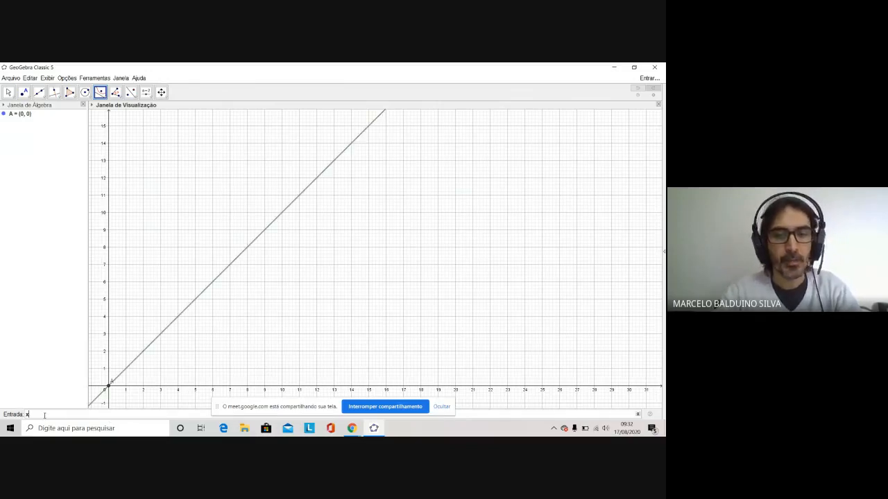
{"action": "type", "text": "^2"}
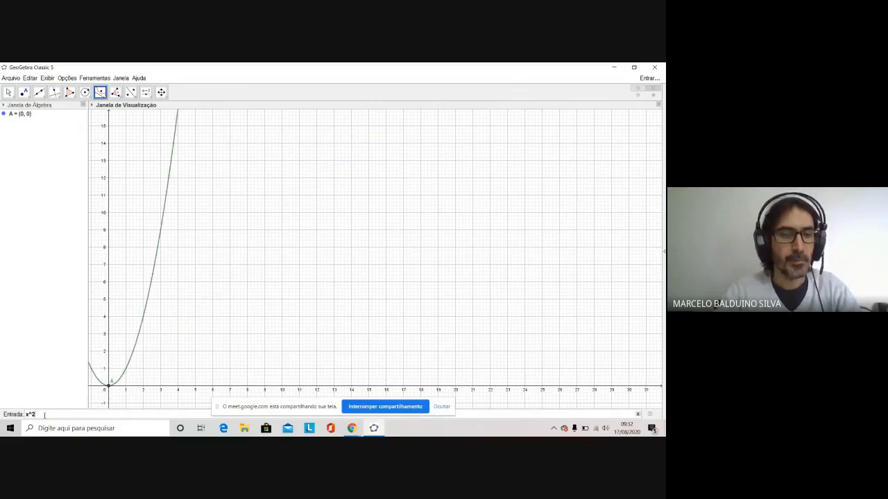
{"action": "type", "text": "+3x+"}
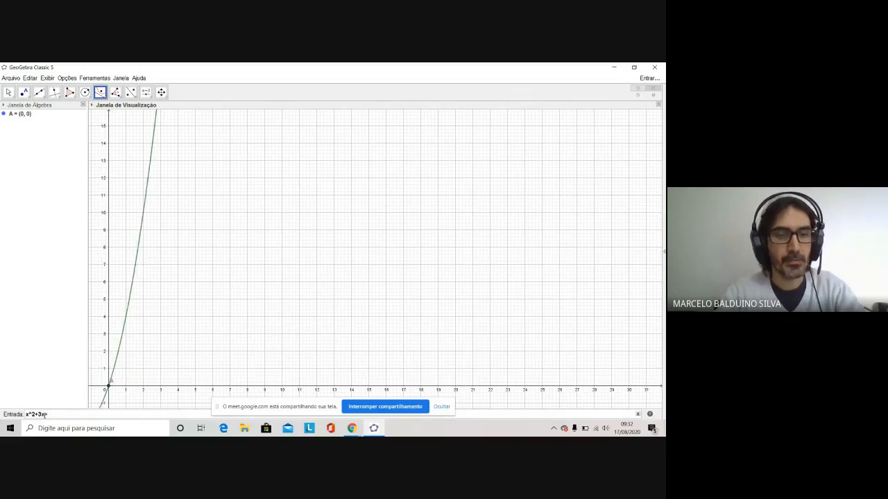
{"action": "type", "text": "5"}
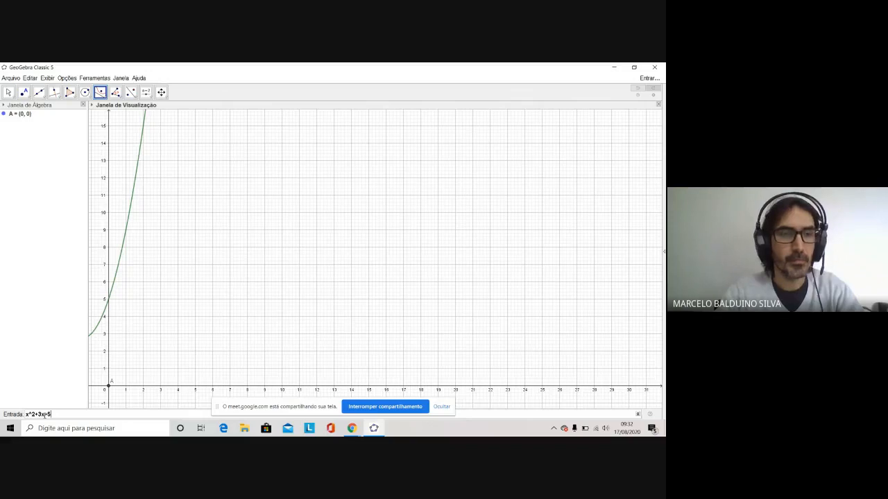
{"action": "key", "text": "Return"}
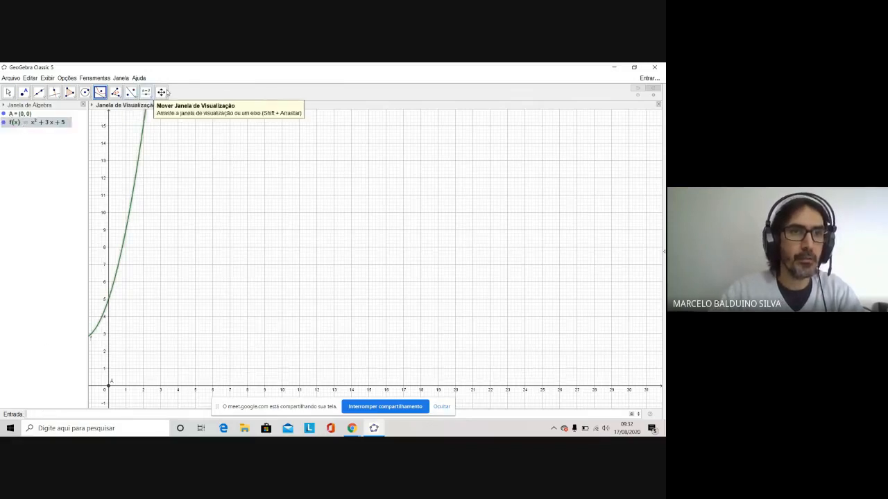
Step: Delete the plotted quadratic function, keeping the point at the origin
{"action": "left_click", "coordinate": [8, 91]}
{"action": "left_click_drag", "start_coordinate": [177, 186], "coordinate": [321, 194]}
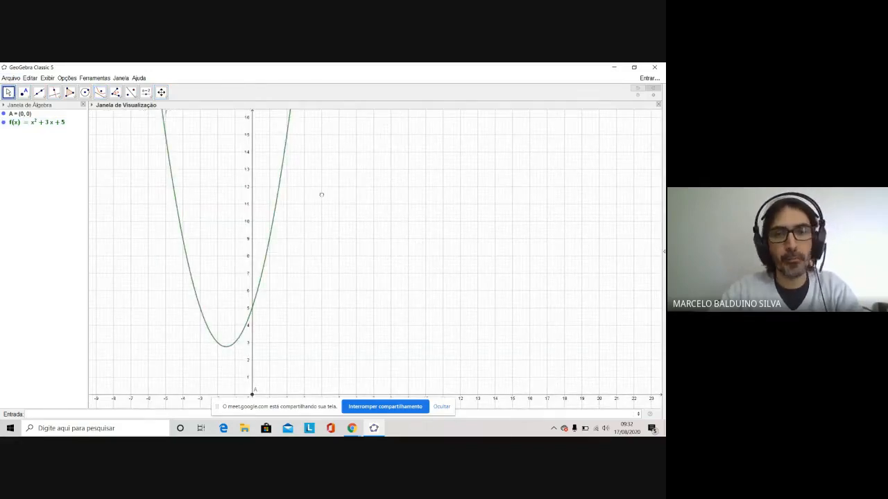
{"action": "left_click_drag", "start_coordinate": [319, 192], "coordinate": [237, 184]}
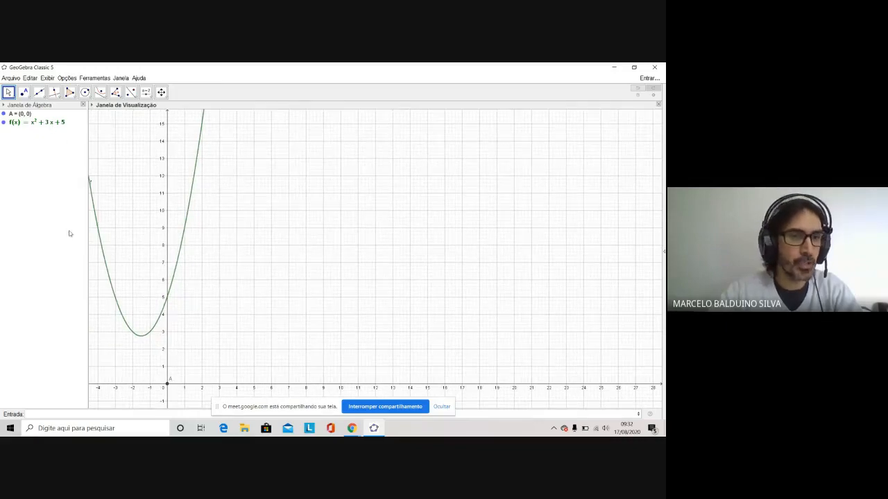
{"action": "right_click", "coordinate": [14, 125]}
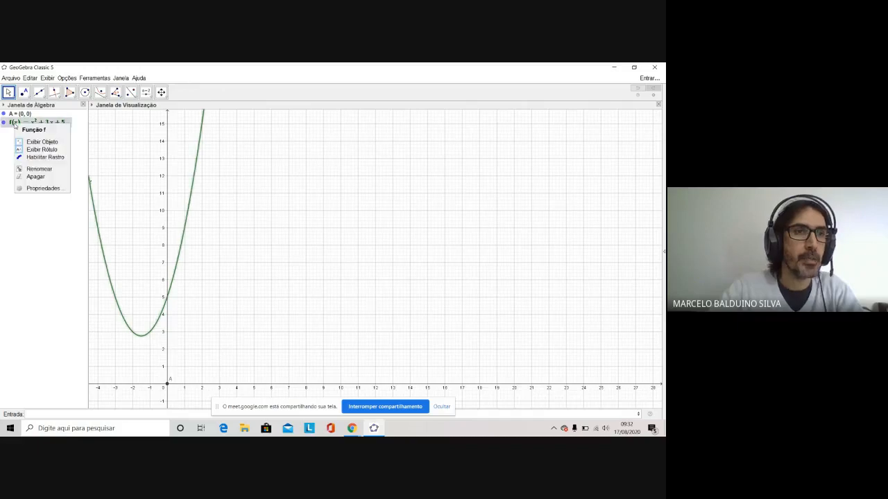
{"action": "left_click", "coordinate": [35, 176]}
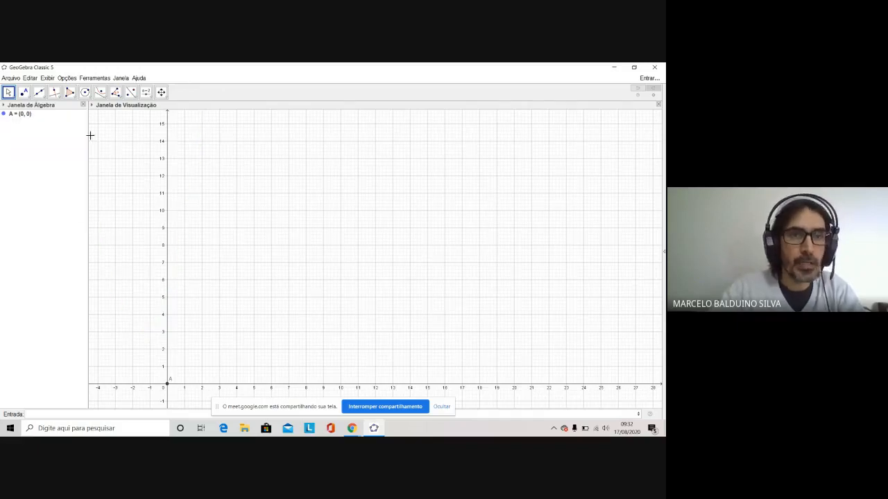
Step: Select the point at the origin with the Mover tool
{"action": "left_click_drag", "start_coordinate": [268, 280], "coordinate": [207, 278]}
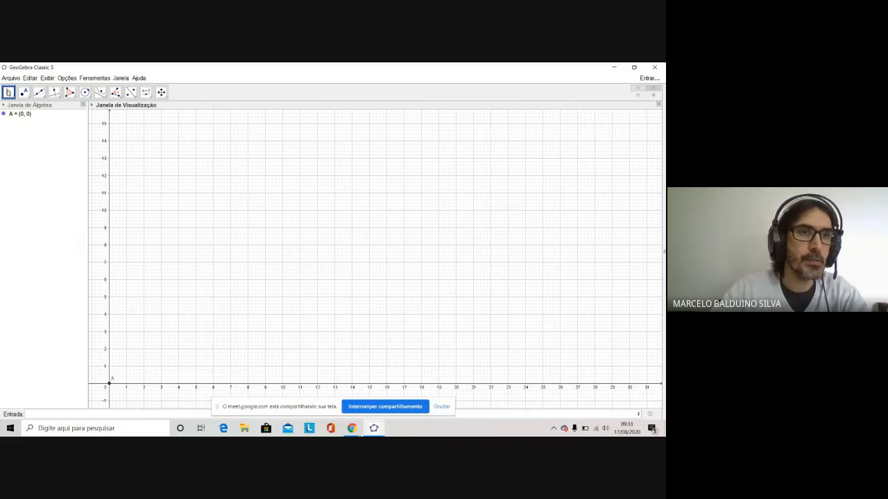
{"action": "left_click", "coordinate": [8, 93]}
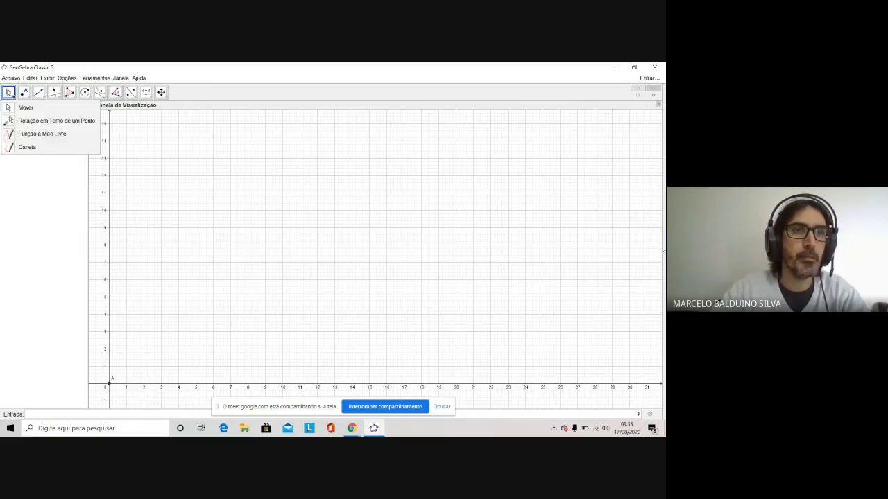
{"action": "left_click", "coordinate": [21, 110]}
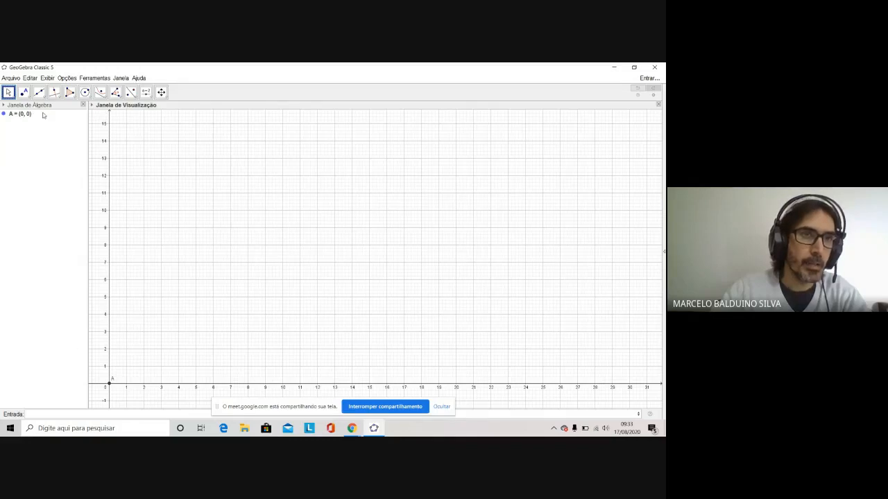
{"action": "left_click", "coordinate": [15, 115]}
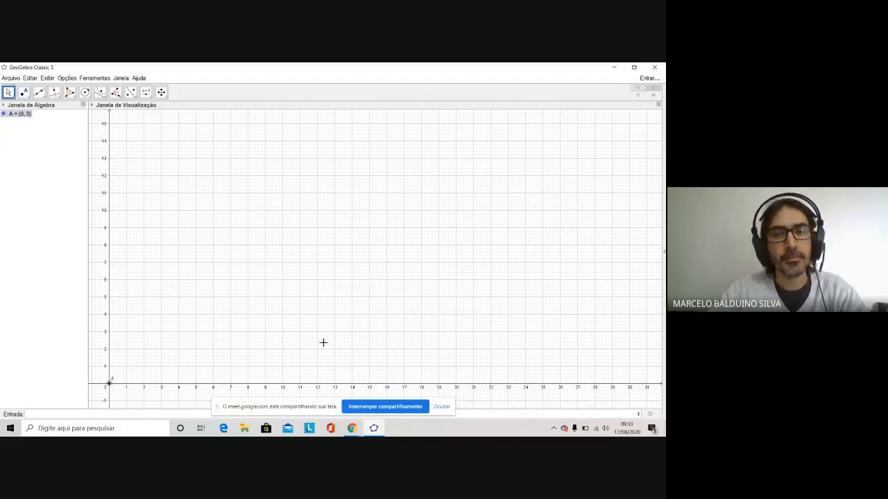
{"action": "mouse_move", "coordinate": [357, 430]}
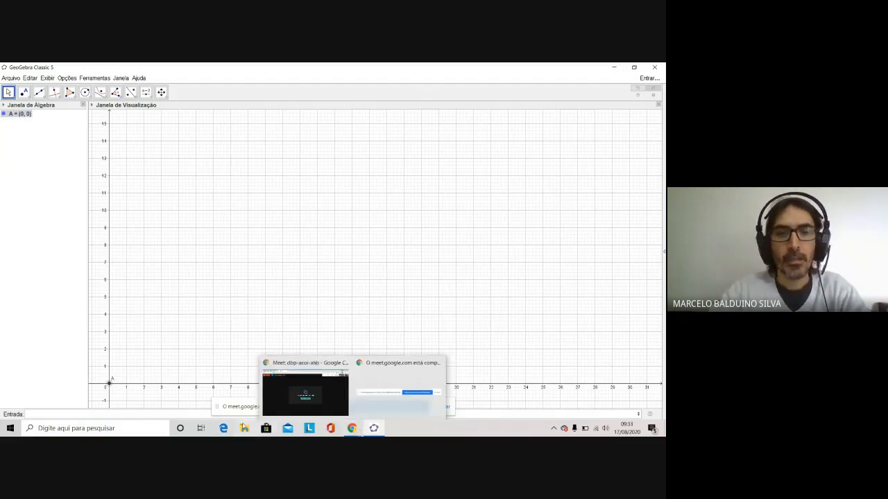
Step: Insert the image "sala vazia" from the desktop folder "aula localização" into the graphics view
{"action": "left_click", "coordinate": [151, 97]}
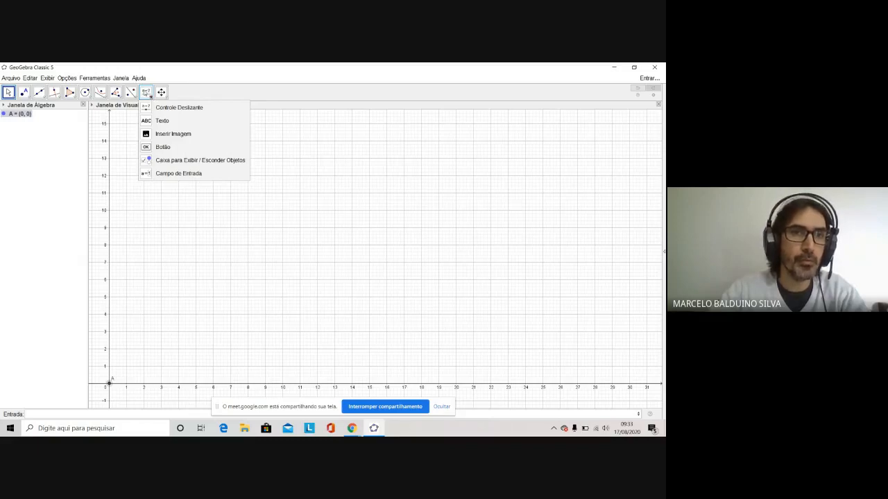
{"action": "left_click", "coordinate": [169, 137]}
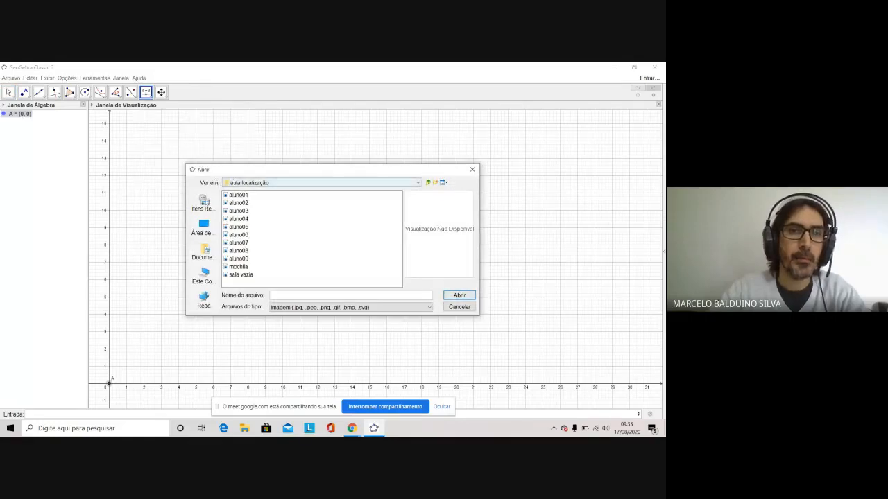
{"action": "left_click", "coordinate": [206, 227]}
{"action": "left_click", "coordinate": [212, 255]}
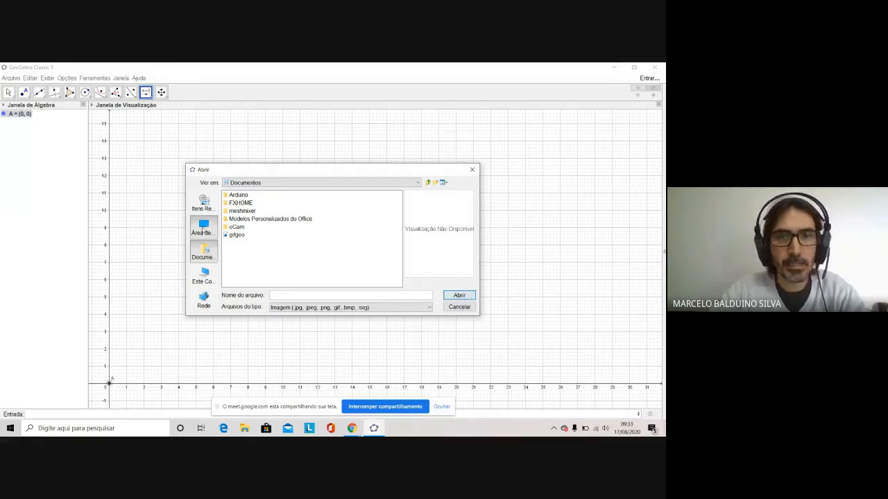
{"action": "left_click", "coordinate": [202, 229]}
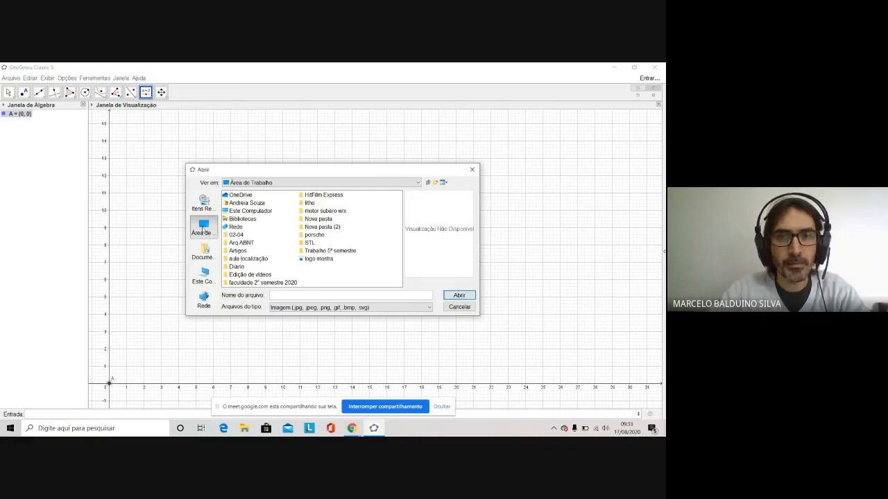
{"action": "left_click", "coordinate": [248, 260]}
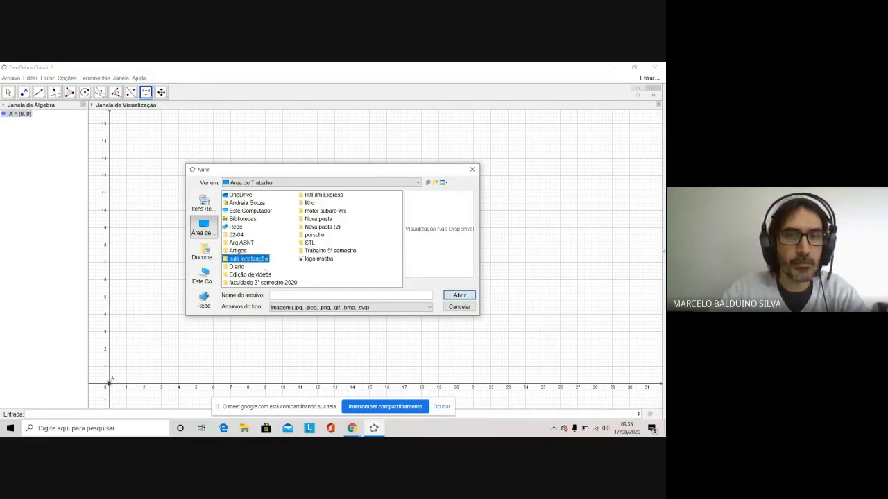
{"action": "double_click", "coordinate": [258, 259]}
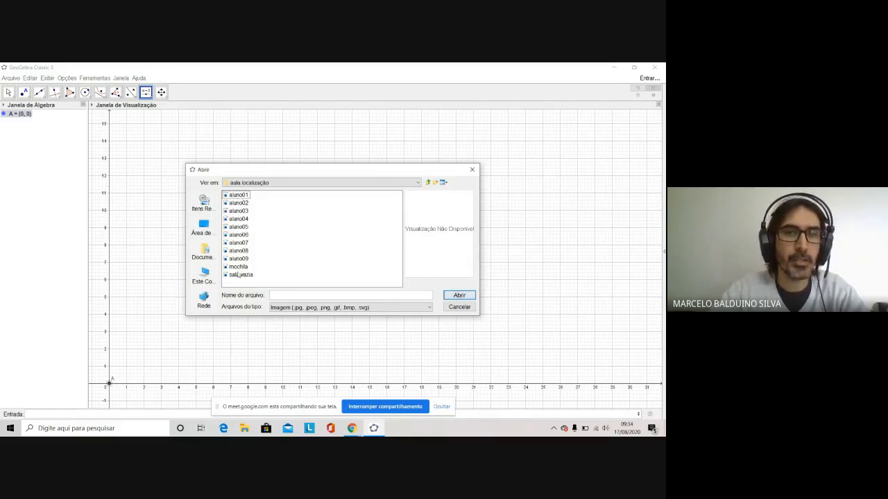
{"action": "left_click", "coordinate": [246, 276]}
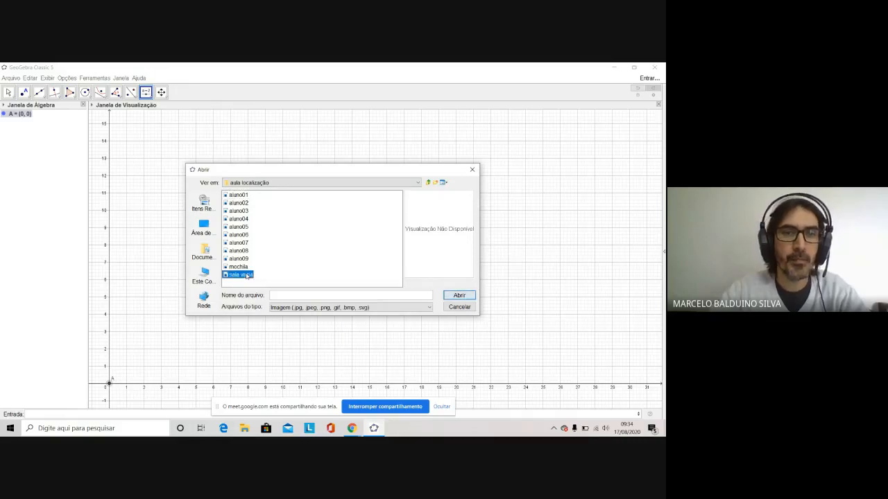
{"action": "left_click", "coordinate": [459, 296]}
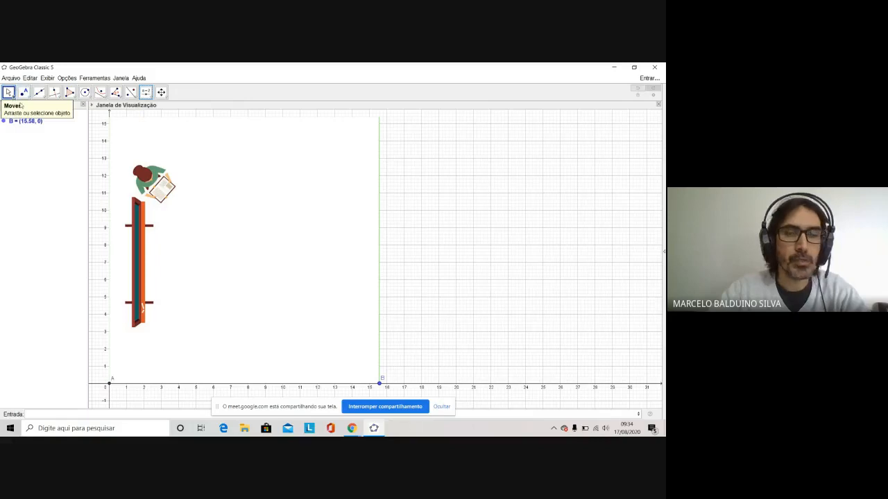
Step: Enlarge the classroom image by moving its corner point B along the x-axis to (31, 0)
{"action": "left_click_drag", "start_coordinate": [380, 387], "coordinate": [648, 385]}
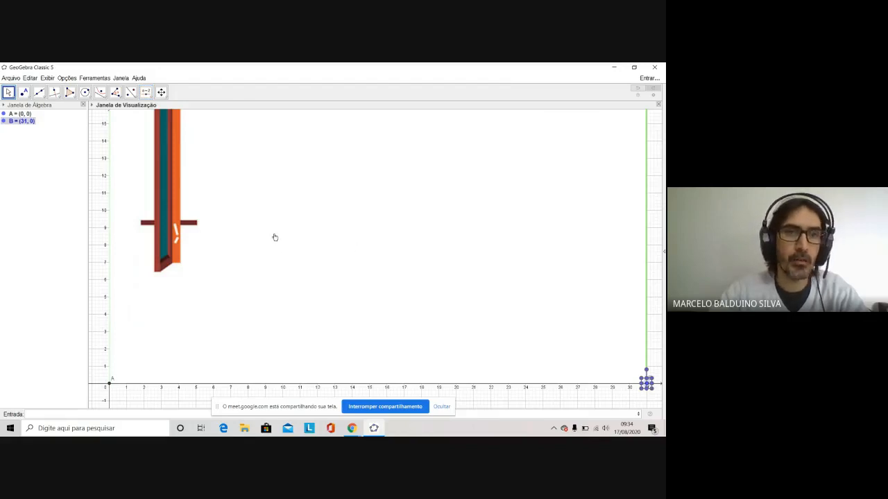
{"action": "scroll", "coordinate": [274, 238], "scroll_direction": "down", "scroll_amount": 2}
{"action": "scroll", "coordinate": [277, 238], "scroll_direction": "down", "scroll_amount": 1}
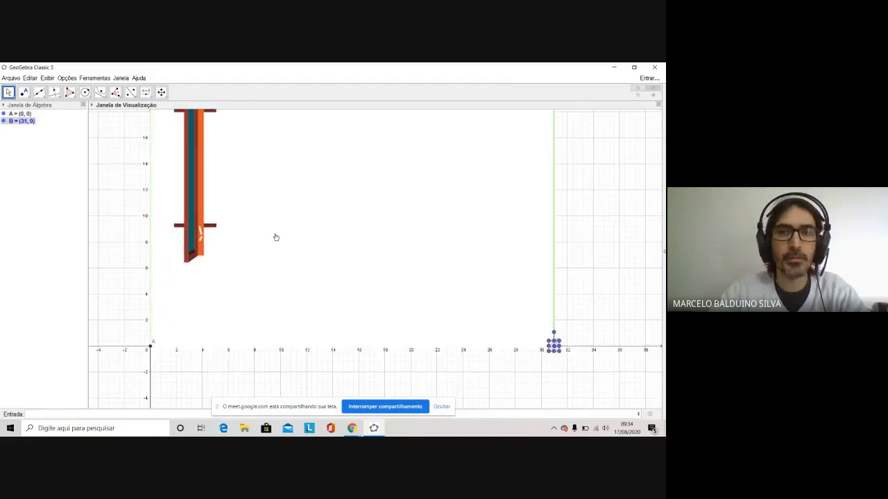
Step: Examine how the enlarged classroom image fits against the axes and grid, at closer and wider scales
{"action": "scroll", "coordinate": [276, 238], "scroll_direction": "up", "scroll_amount": 1}
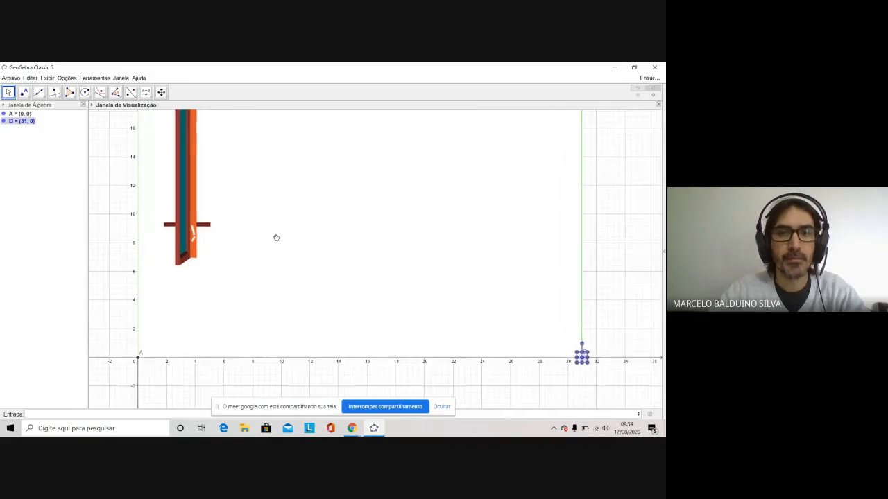
{"action": "scroll", "coordinate": [276, 238], "scroll_direction": "up", "scroll_amount": 1}
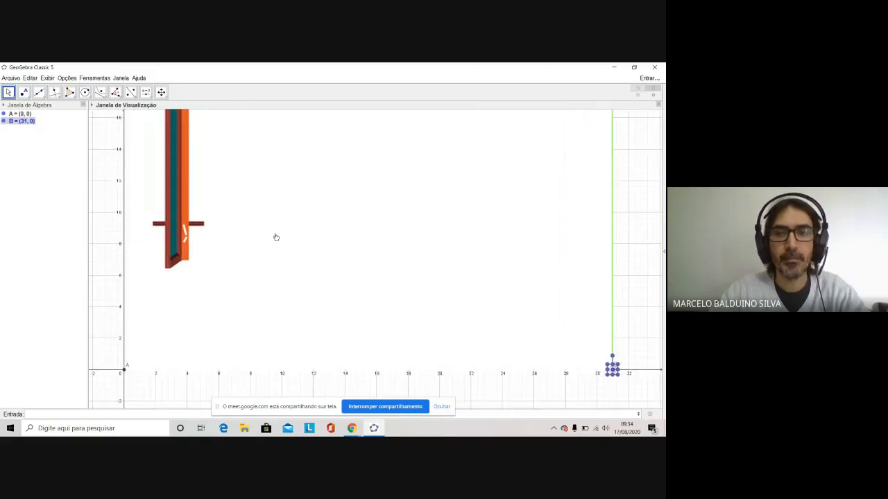
{"action": "scroll", "coordinate": [276, 238], "scroll_direction": "down", "scroll_amount": 2}
{"action": "scroll", "coordinate": [276, 238], "scroll_direction": "up", "scroll_amount": 1}
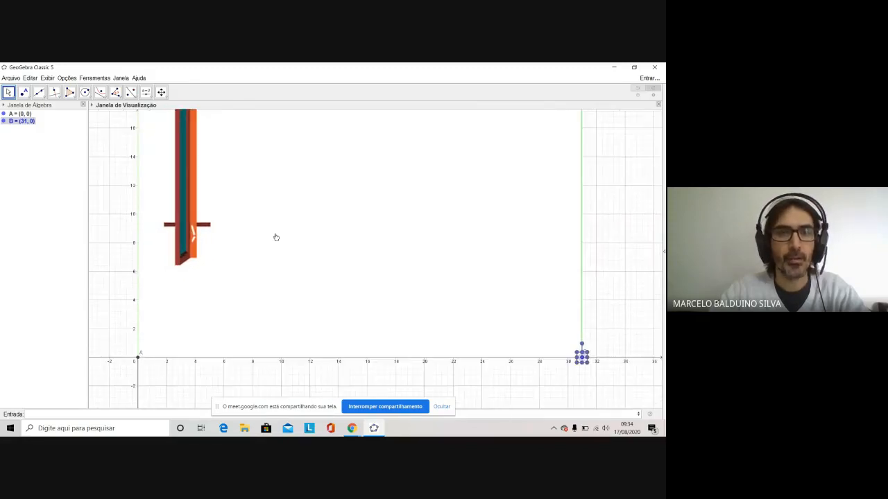
{"action": "scroll", "coordinate": [104, 234], "scroll_direction": "up", "scroll_amount": 1}
{"action": "scroll", "coordinate": [106, 236], "scroll_direction": "down", "scroll_amount": 1}
{"action": "scroll", "coordinate": [105, 236], "scroll_direction": "down", "scroll_amount": 2}
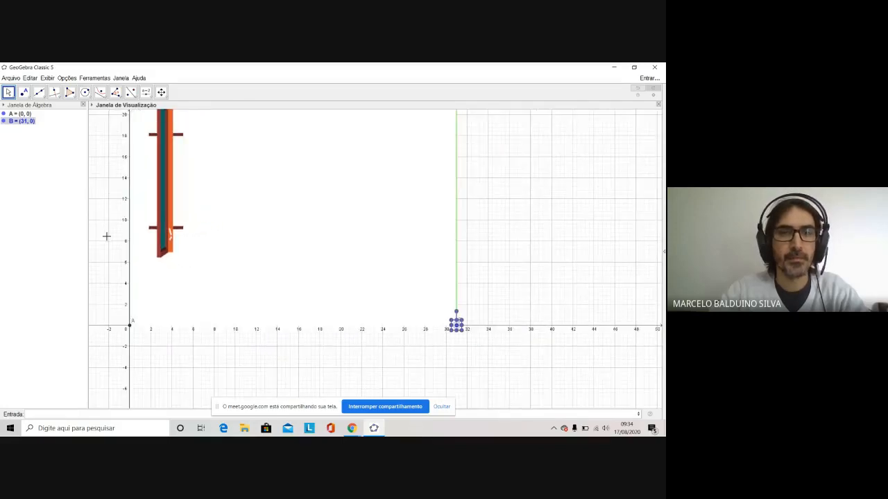
{"action": "scroll", "coordinate": [106, 236], "scroll_direction": "down", "scroll_amount": 1}
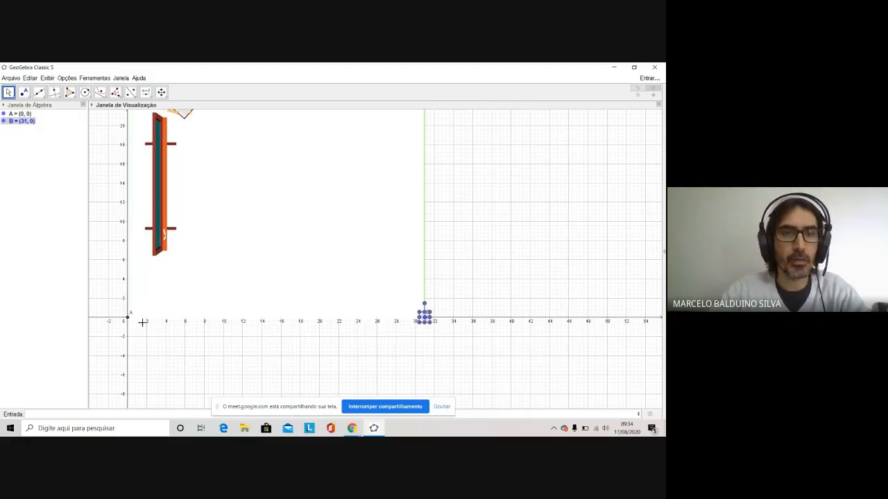
{"action": "scroll", "coordinate": [157, 320], "scroll_direction": "up", "scroll_amount": 5}
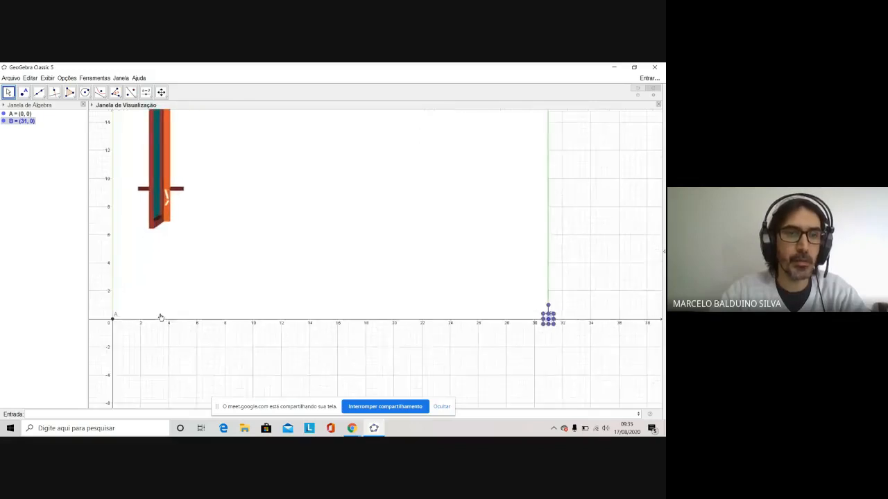
{"action": "scroll", "coordinate": [142, 309], "scroll_direction": "up", "scroll_amount": 1}
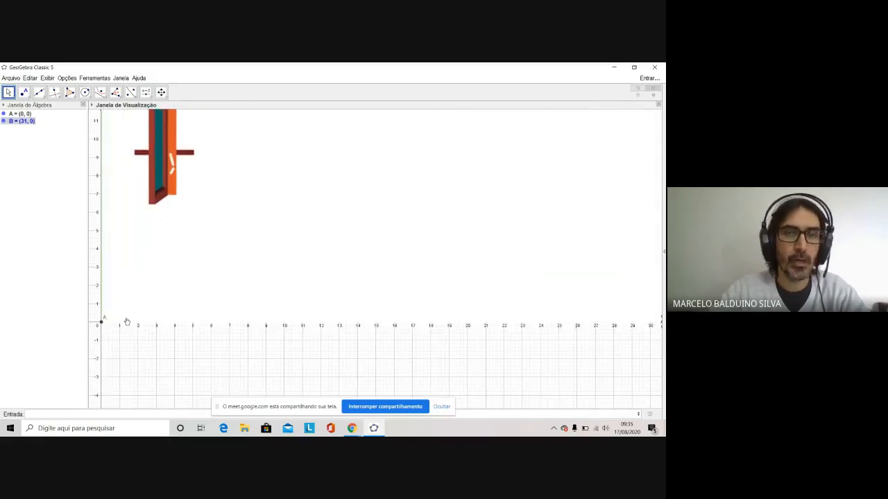
{"action": "scroll", "coordinate": [122, 308], "scroll_direction": "down", "scroll_amount": 2}
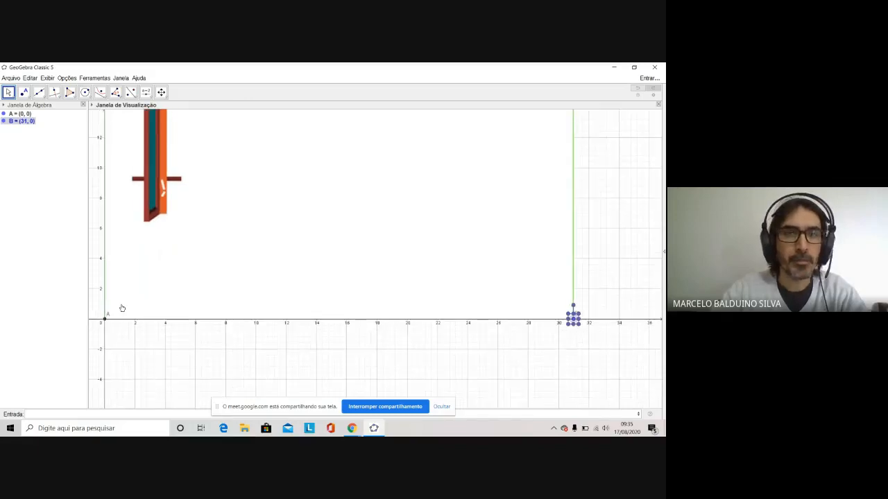
{"action": "scroll", "coordinate": [123, 308], "scroll_direction": "down", "scroll_amount": 1}
{"action": "scroll", "coordinate": [142, 303], "scroll_direction": "down", "scroll_amount": 2}
{"action": "scroll", "coordinate": [145, 301], "scroll_direction": "down", "scroll_amount": 1}
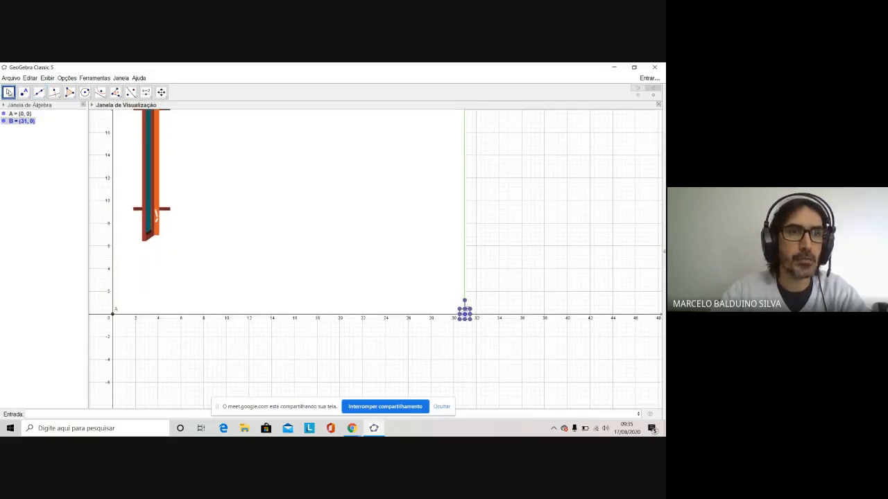
{"action": "left_click_drag", "start_coordinate": [499, 190], "coordinate": [498, 242]}
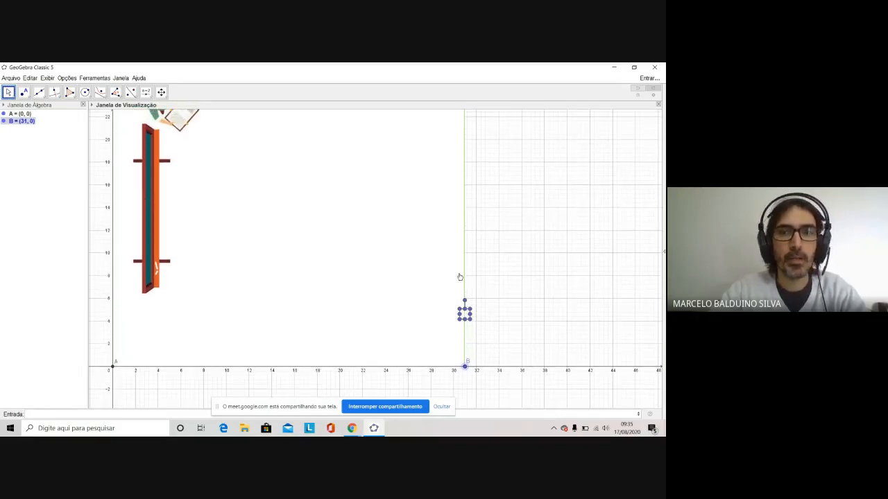
{"action": "left_click", "coordinate": [532, 282]}
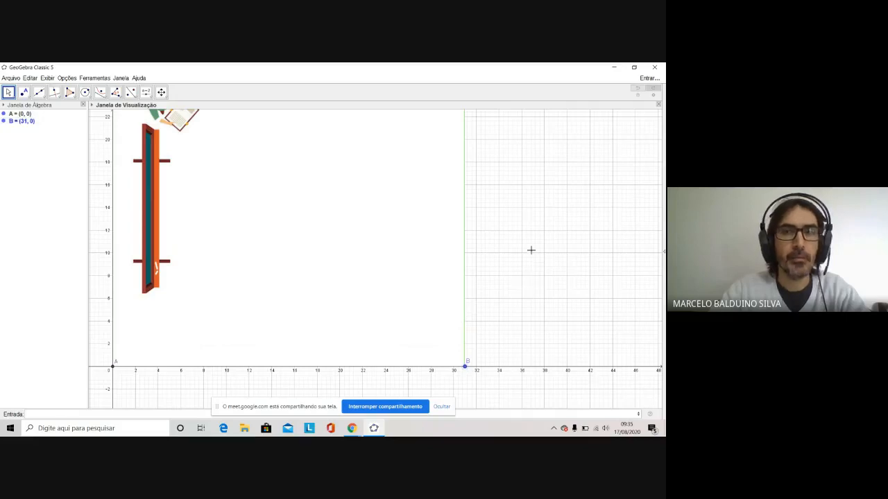
{"action": "left_click_drag", "start_coordinate": [529, 232], "coordinate": [515, 247]}
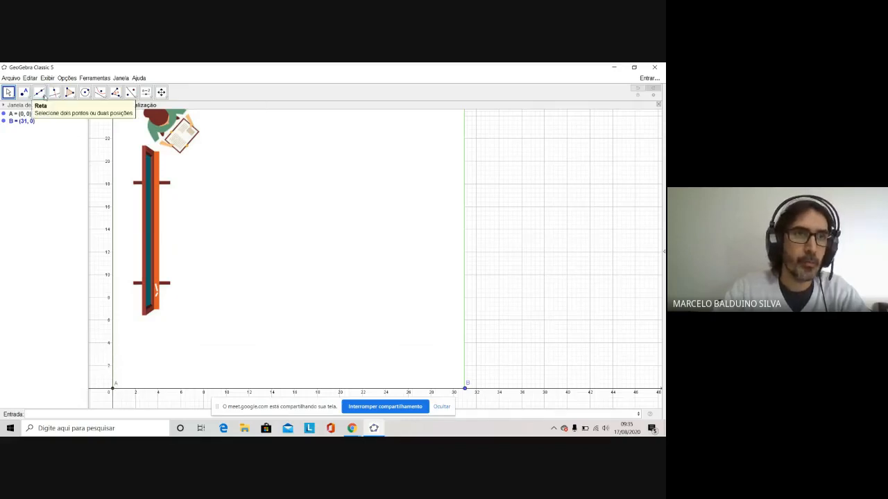
Step: Draw a four-sided polygon from the origin, about 1.1 units wide and 4 high, and align its upper vertex D level with E
{"action": "left_click", "coordinate": [74, 97]}
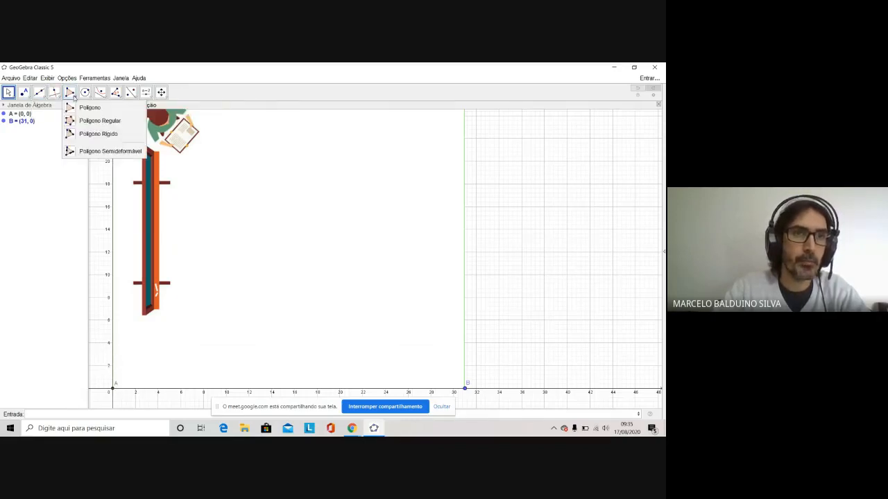
{"action": "left_click", "coordinate": [88, 109]}
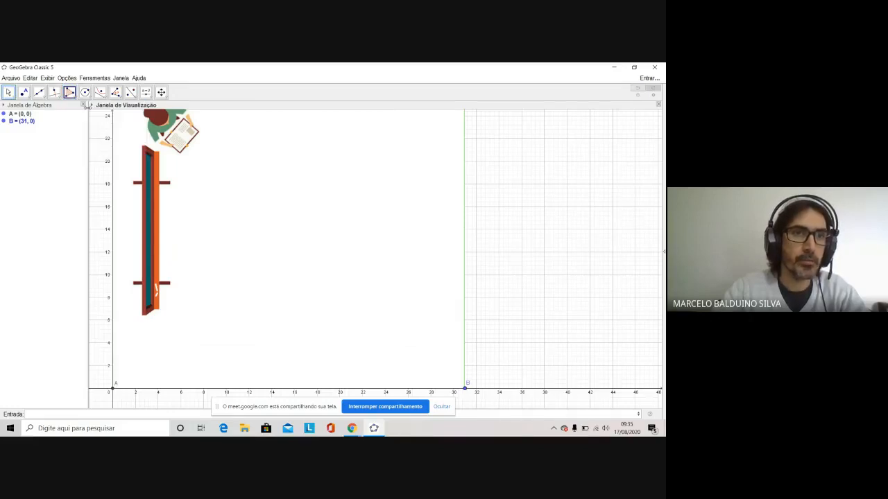
{"action": "left_click", "coordinate": [113, 391]}
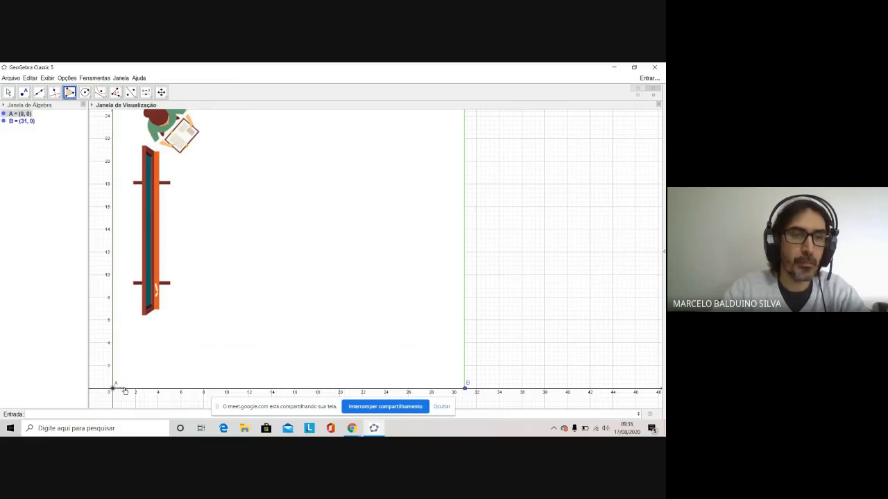
{"action": "left_click", "coordinate": [125, 390]}
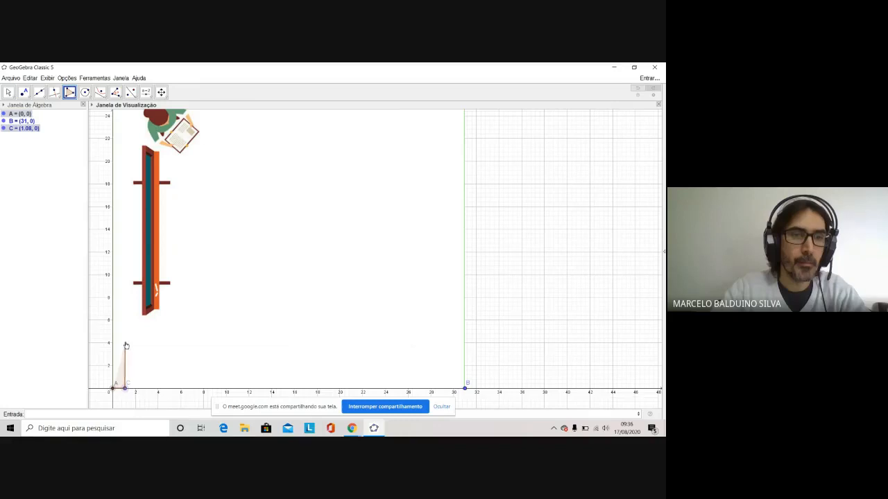
{"action": "left_click", "coordinate": [125, 341]}
{"action": "left_click", "coordinate": [113, 343]}
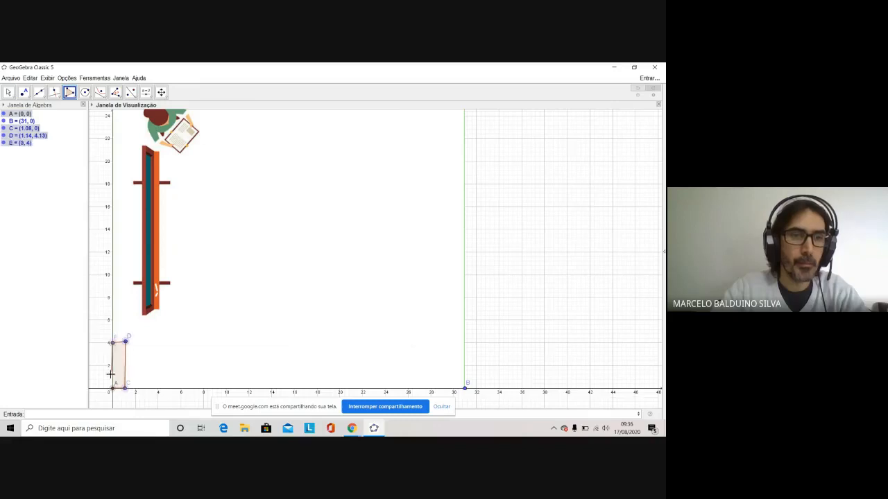
{"action": "left_click", "coordinate": [114, 391]}
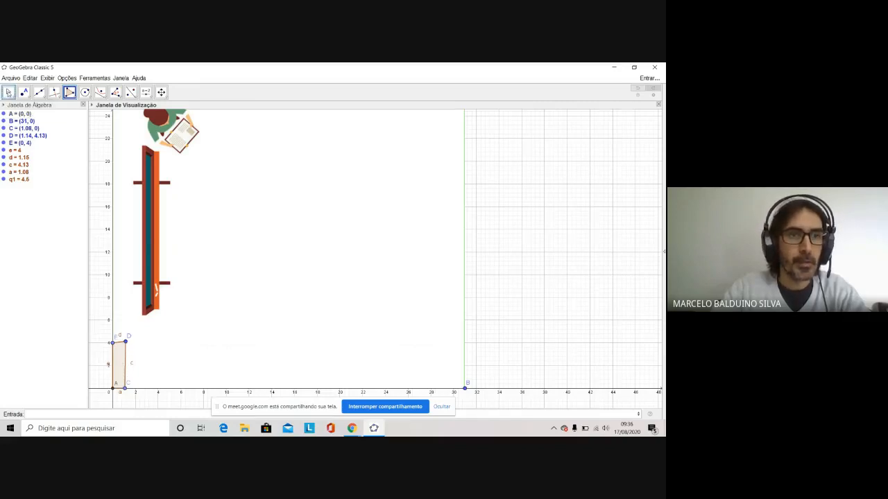
{"action": "left_click", "coordinate": [8, 92]}
{"action": "left_click_drag", "start_coordinate": [124, 342], "coordinate": [125, 343]}
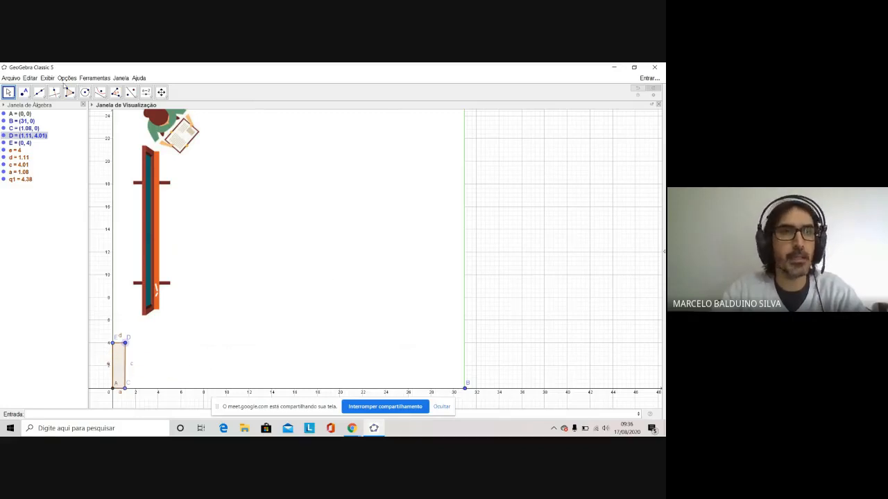
Step: Try to insert the image "aluno01" while point D is selected and move it into the classroom, and undo the insertion
{"action": "left_click_drag", "start_coordinate": [511, 158], "coordinate": [515, 163]}
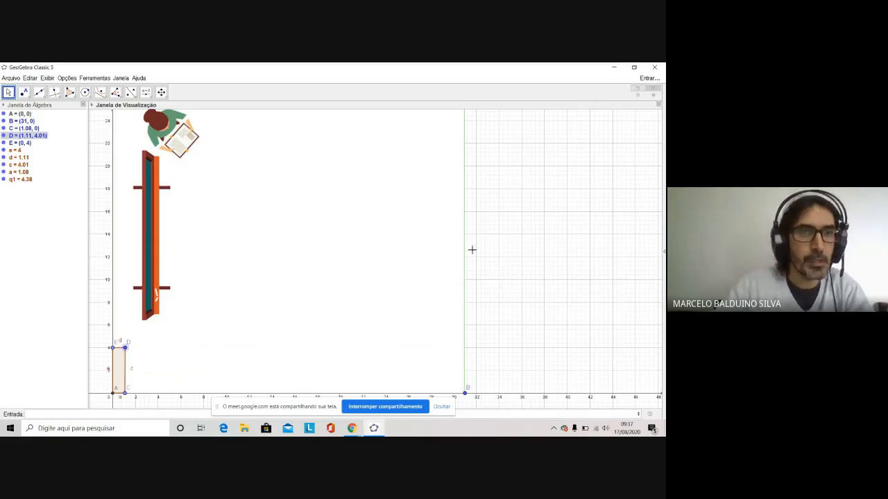
{"action": "left_click", "coordinate": [147, 93]}
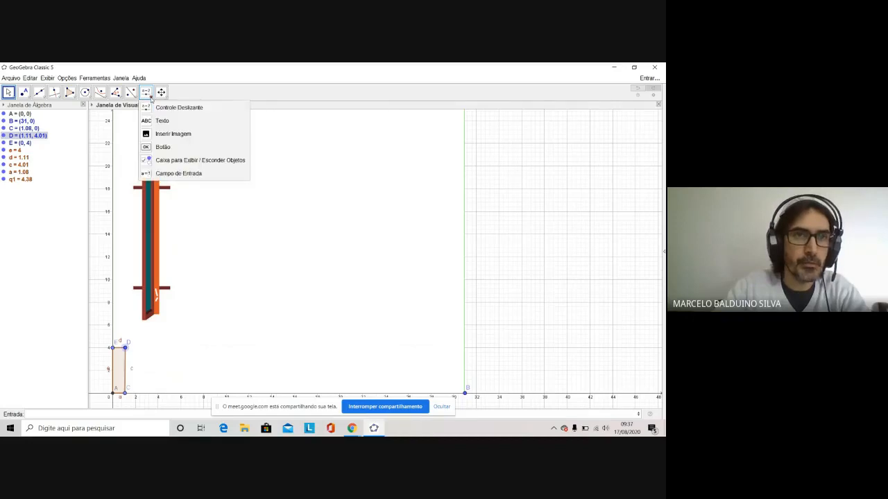
{"action": "left_click", "coordinate": [167, 134]}
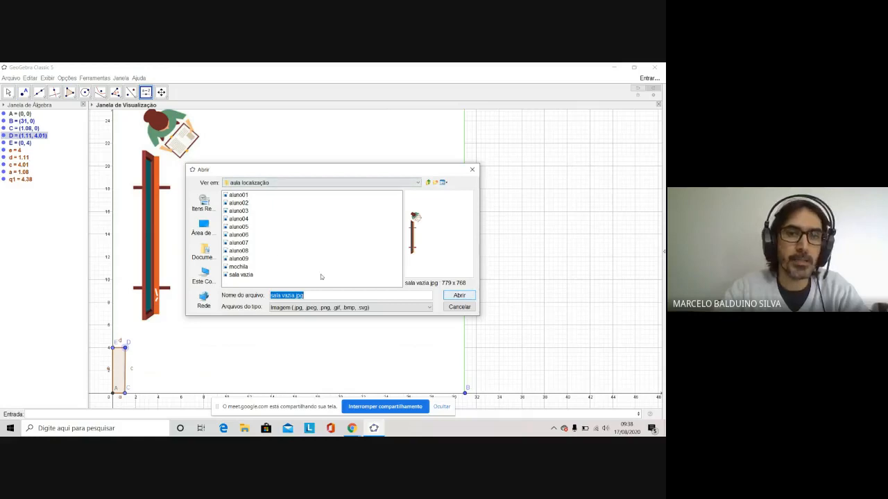
{"action": "left_click", "coordinate": [240, 197]}
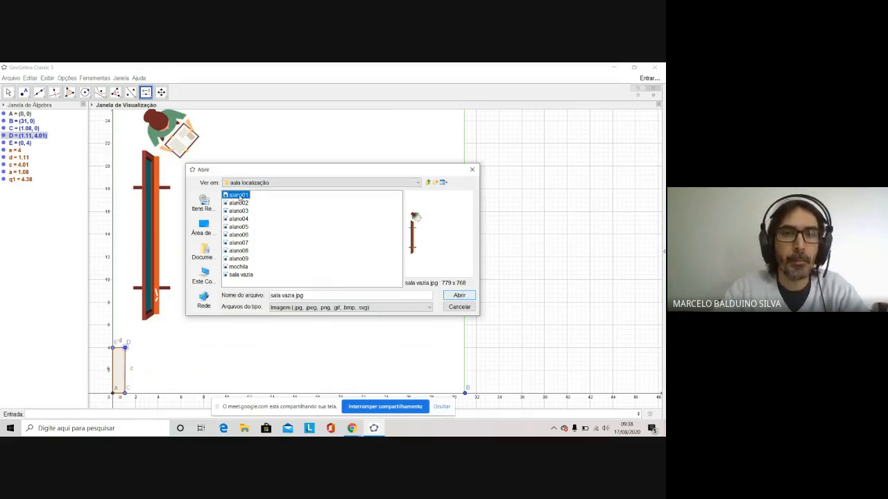
{"action": "left_click", "coordinate": [461, 296]}
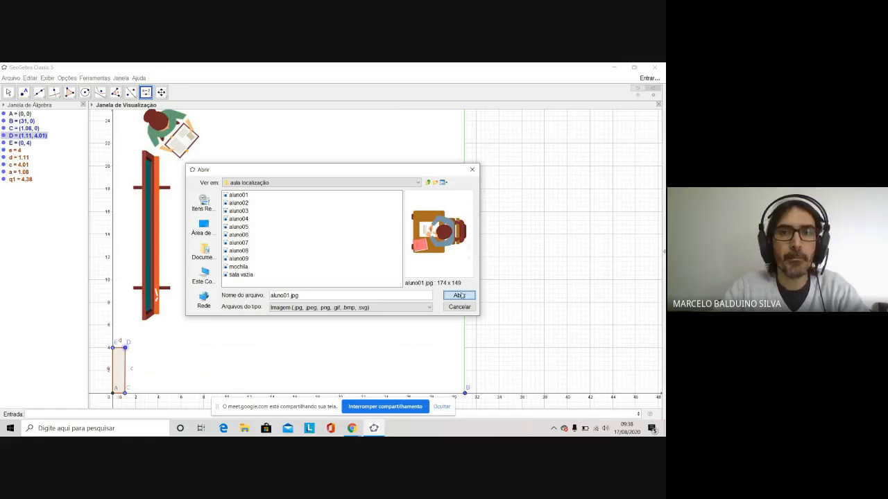
{"action": "left_click", "coordinate": [460, 296]}
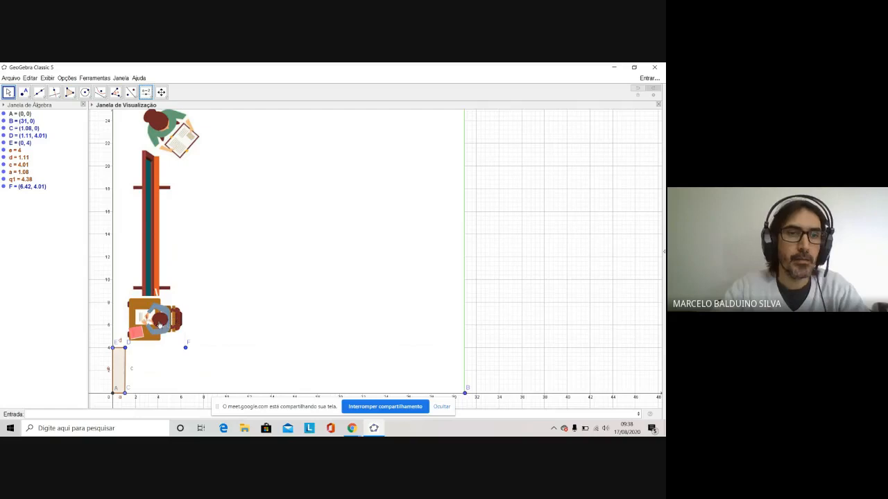
{"action": "left_click_drag", "start_coordinate": [160, 315], "coordinate": [267, 315]}
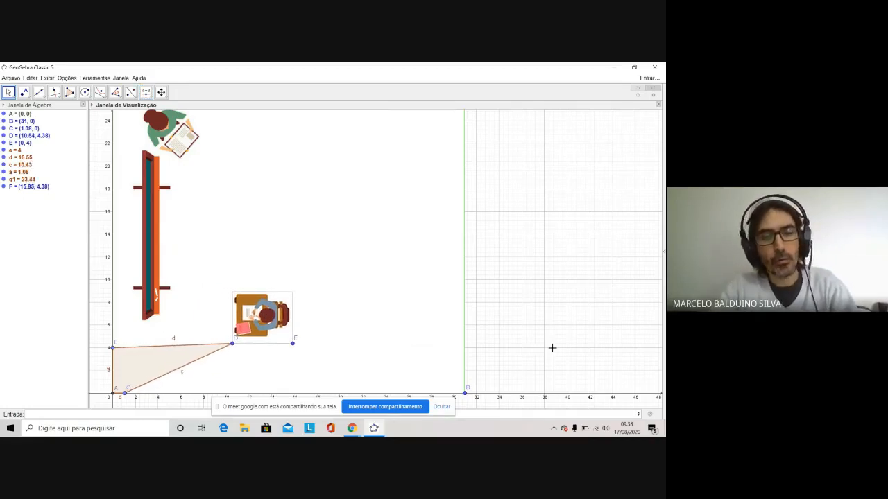
{"action": "key", "text": "ctrl+z"}
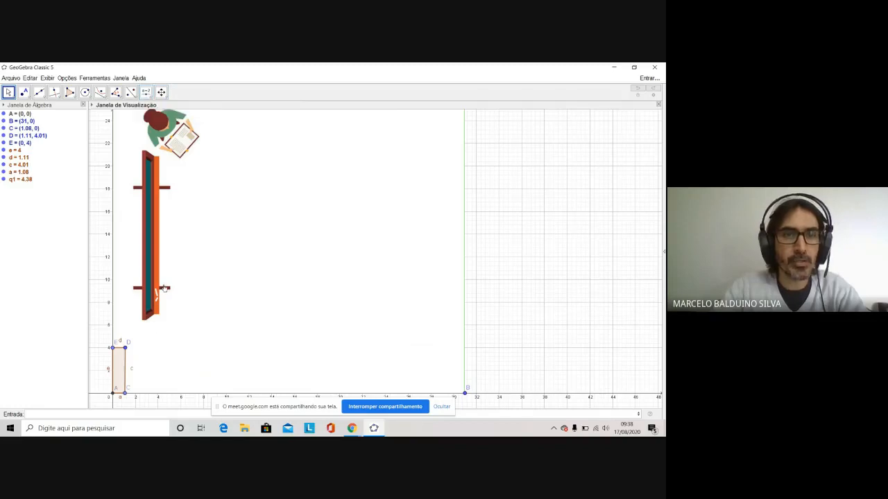
{"action": "left_click", "coordinate": [126, 348]}
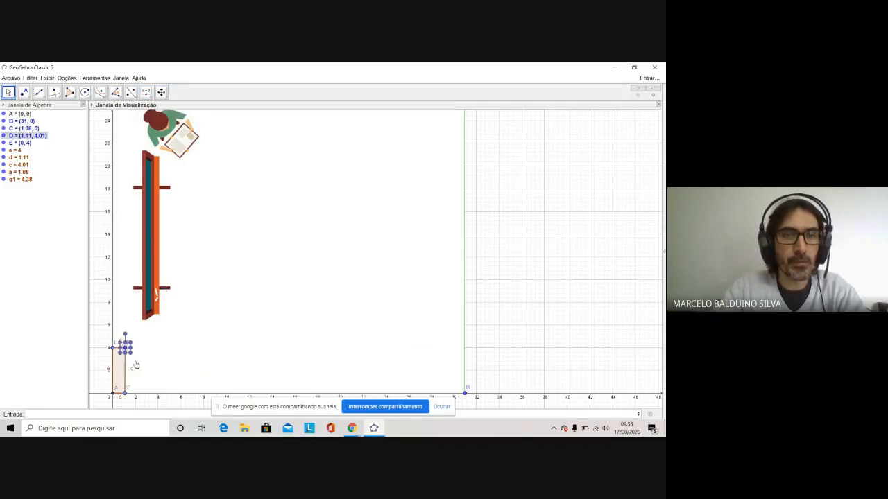
{"action": "left_click", "coordinate": [21, 136]}
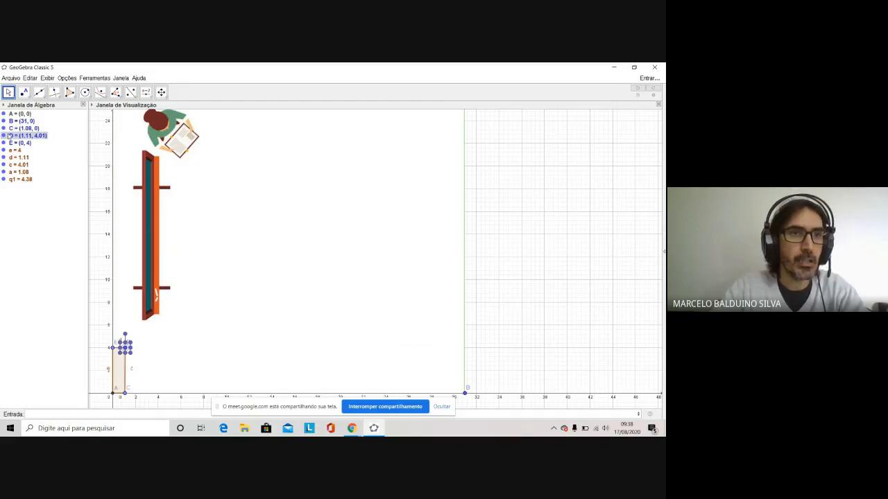
{"action": "left_click", "coordinate": [533, 184]}
{"action": "left_click", "coordinate": [33, 138]}
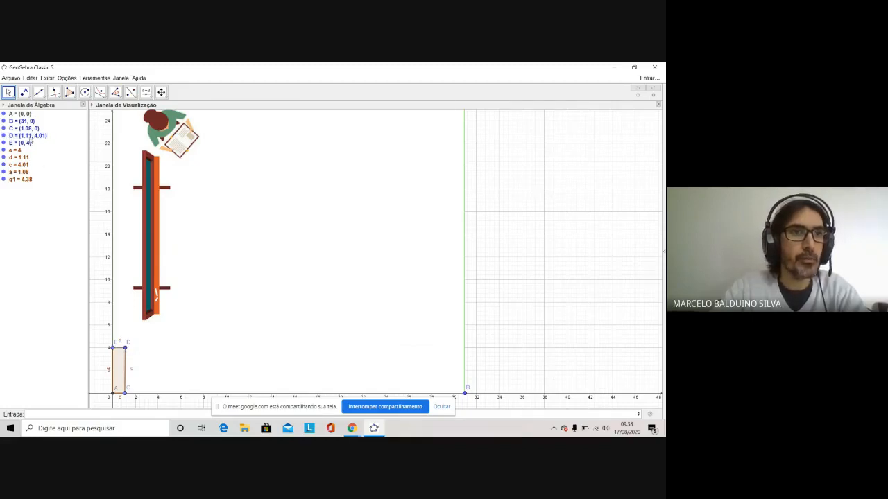
{"action": "left_click", "coordinate": [564, 245]}
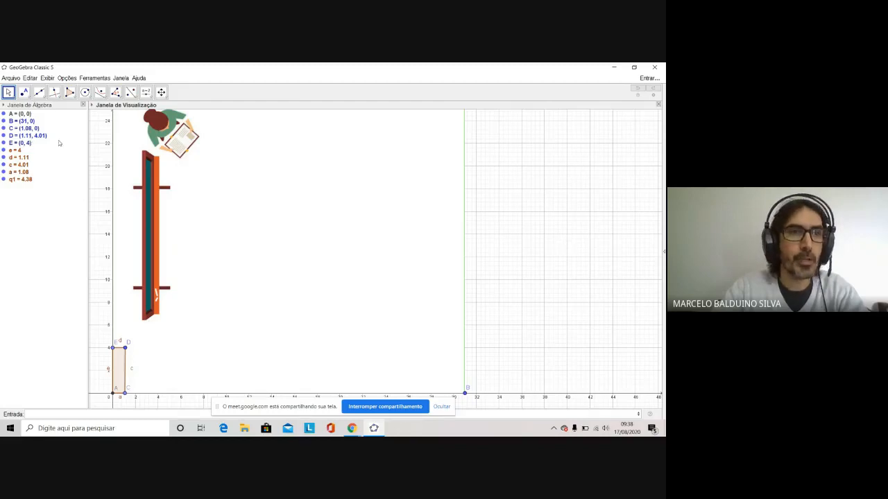
{"action": "left_click", "coordinate": [15, 138]}
{"action": "left_click", "coordinate": [5, 136]}
{"action": "double_click", "coordinate": [38, 138]}
{"action": "left_click", "coordinate": [54, 179]}
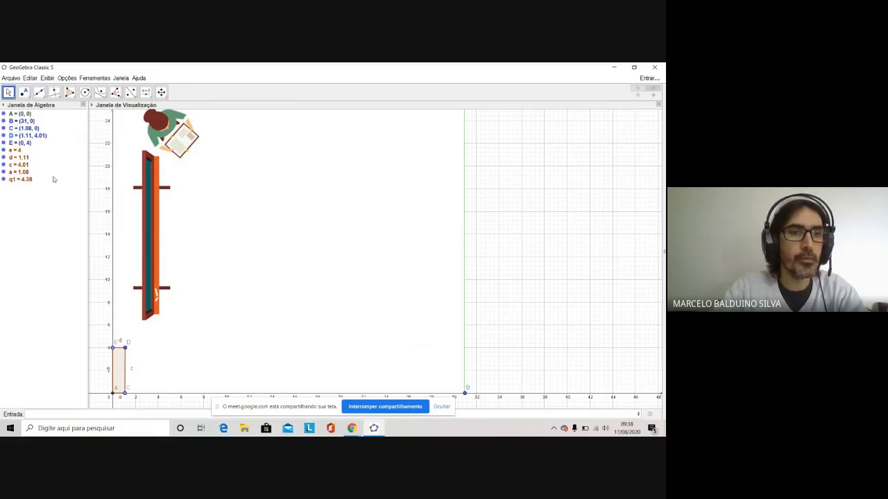
{"action": "left_click", "coordinate": [125, 348]}
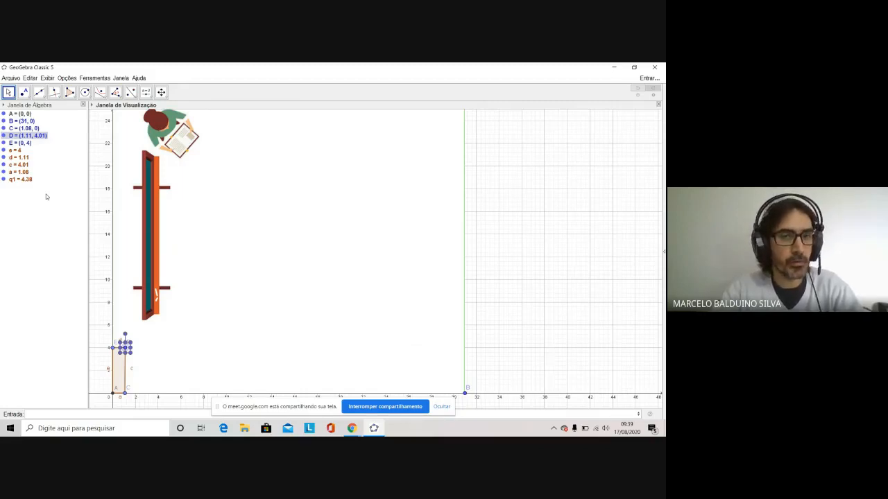
Step: Clear the selection and insert the image "aluno01" in the classroom with its lower corner at about (8, 3.9)
{"action": "left_click", "coordinate": [495, 177]}
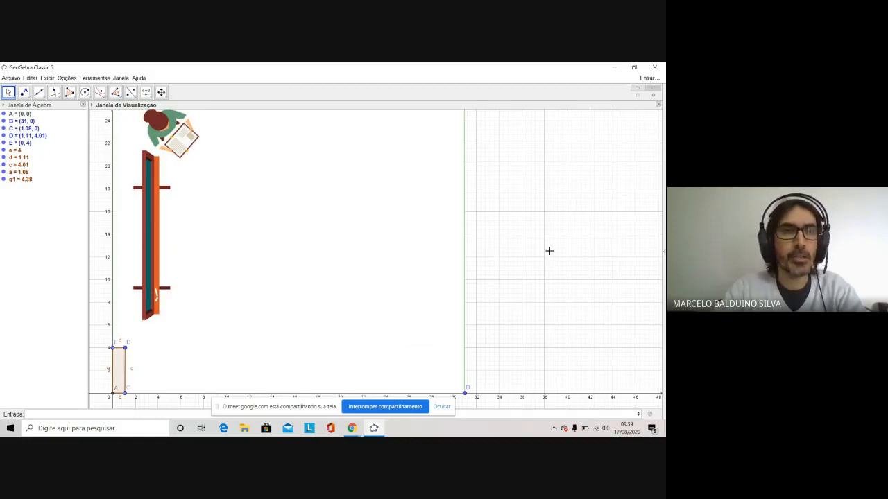
{"action": "left_click", "coordinate": [147, 93]}
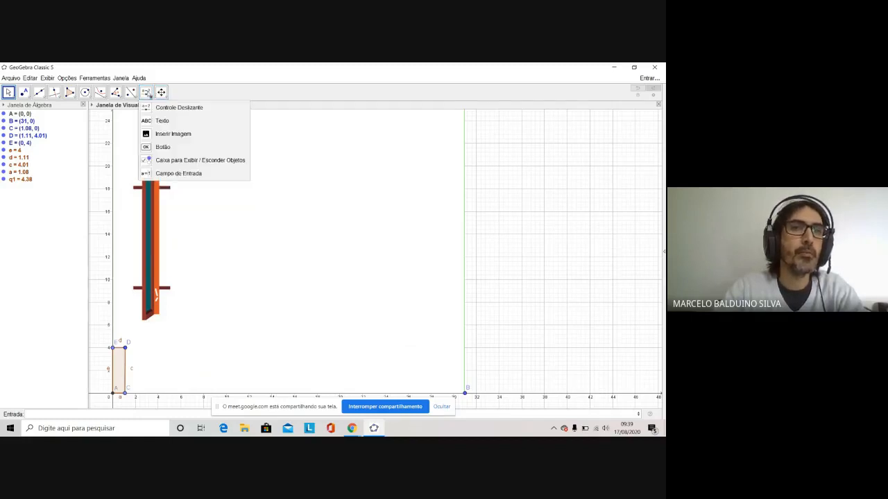
{"action": "left_click", "coordinate": [147, 95]}
{"action": "left_click", "coordinate": [150, 97]}
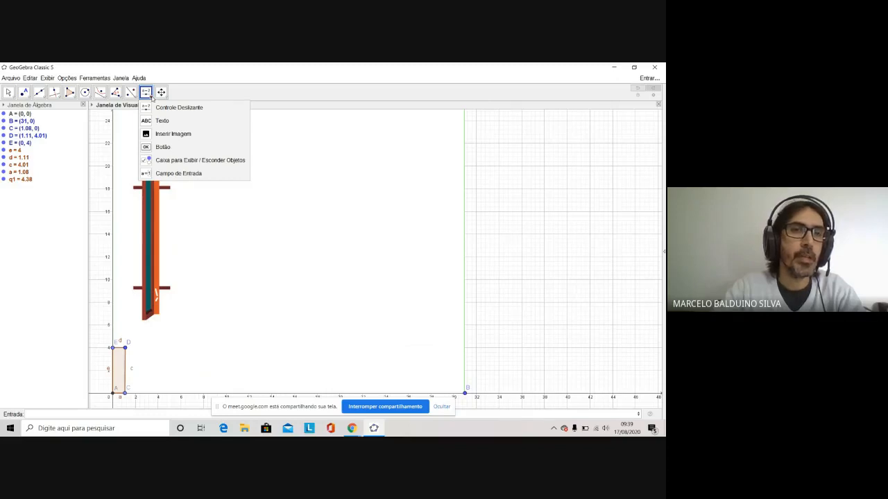
{"action": "left_click", "coordinate": [173, 134]}
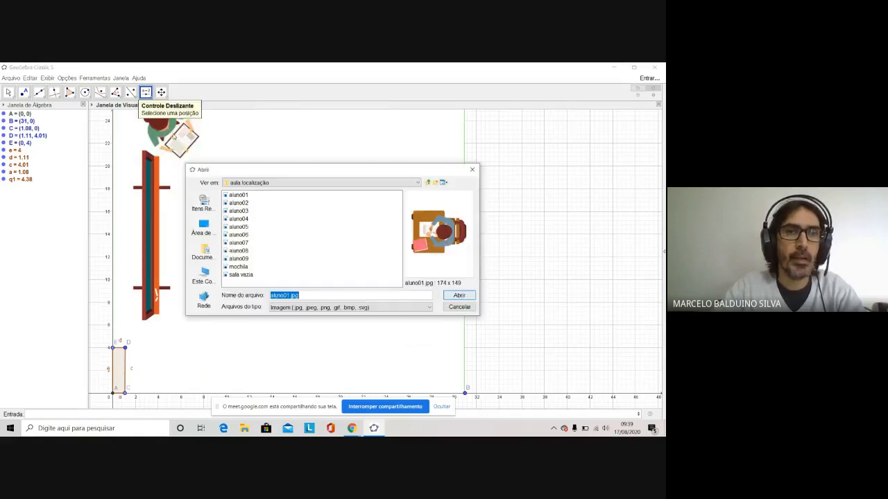
{"action": "left_click", "coordinate": [242, 197]}
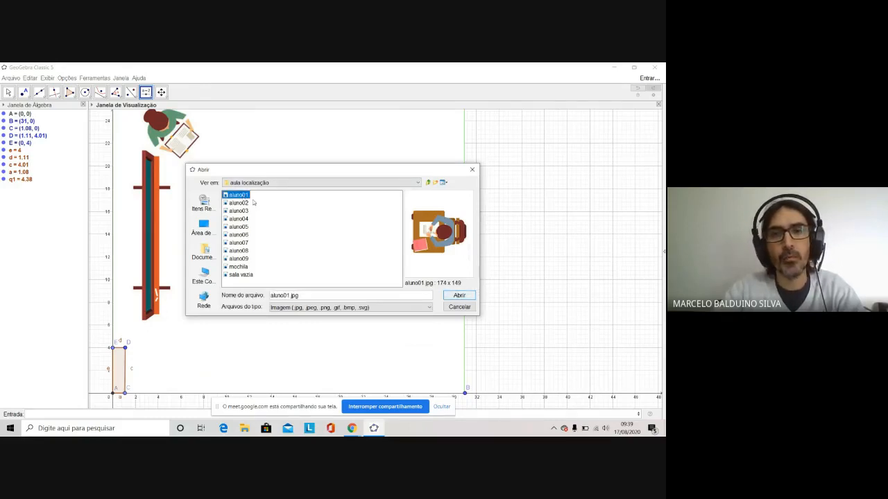
{"action": "left_click", "coordinate": [458, 297]}
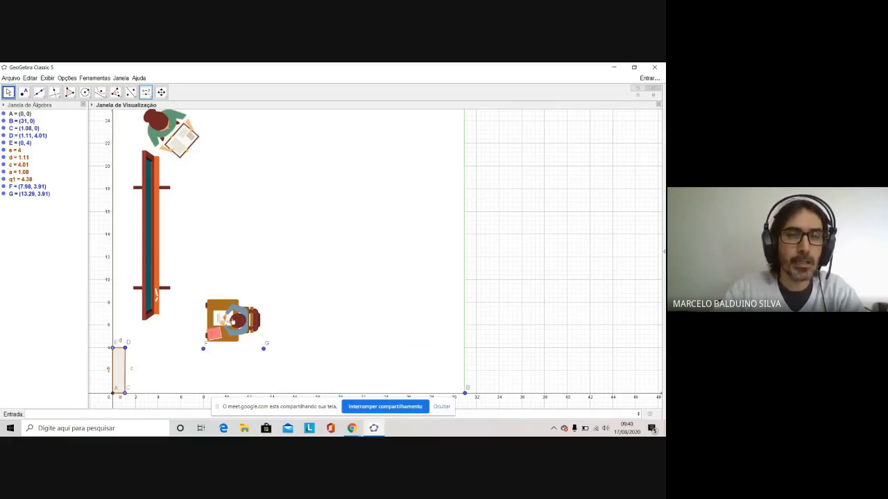
Step: Set the student desk image to be centred on its point F with the "Centralizar Imagem" option
{"action": "right_click", "coordinate": [235, 320]}
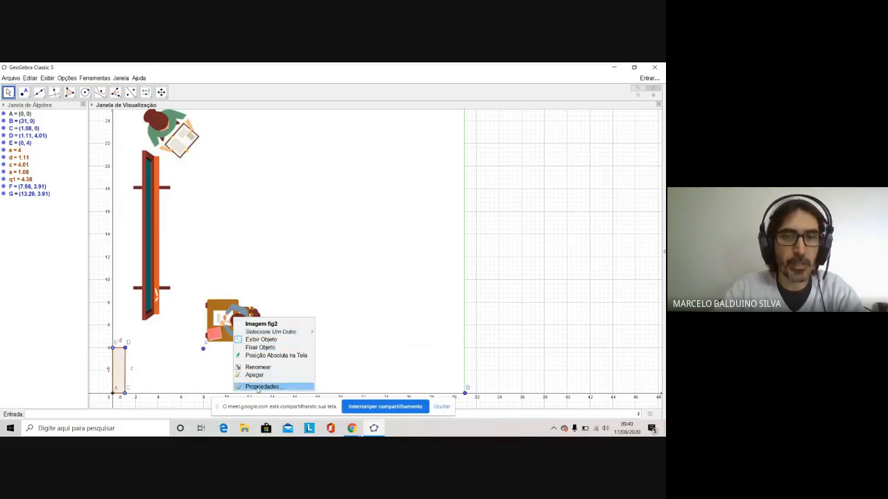
{"action": "left_click", "coordinate": [260, 387]}
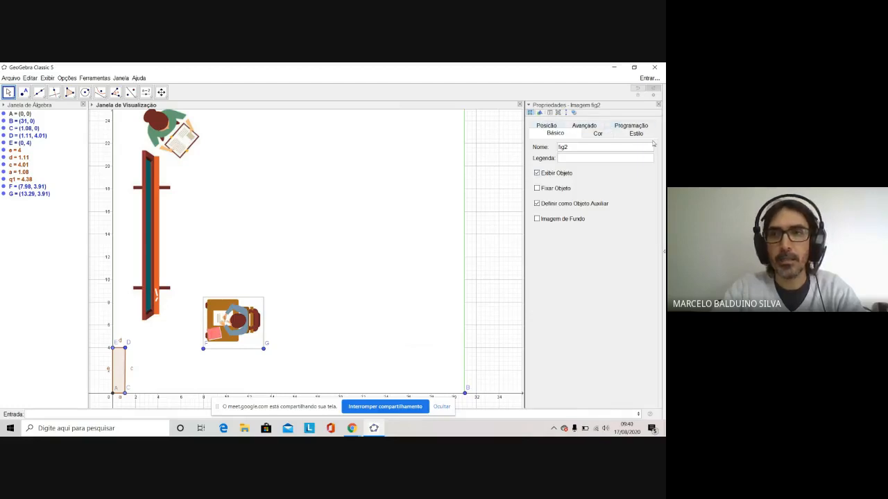
{"action": "left_click", "coordinate": [548, 126]}
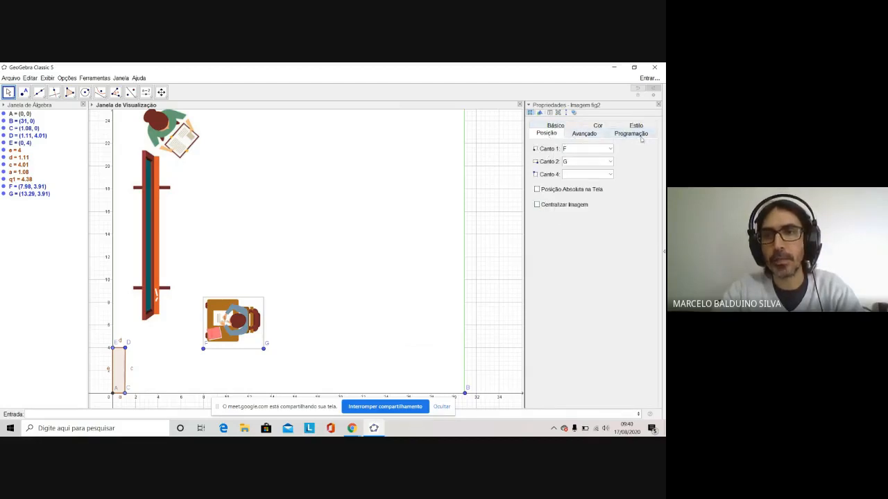
{"action": "left_click", "coordinate": [538, 206]}
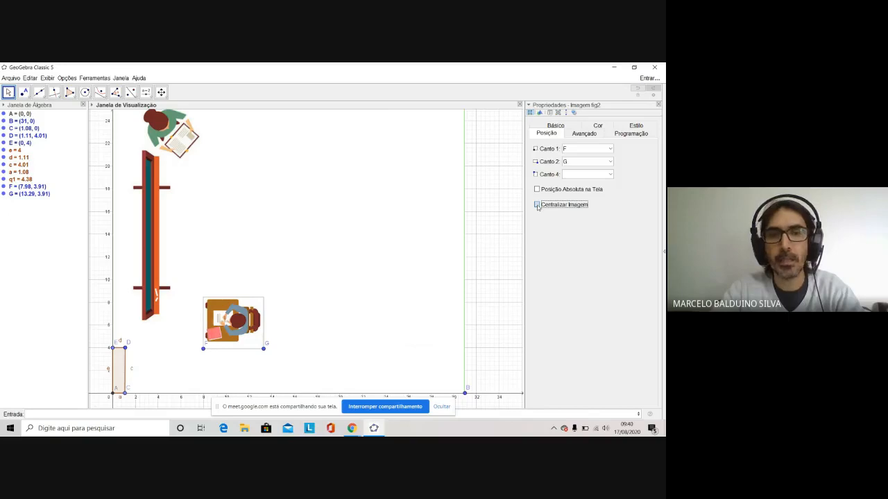
{"action": "left_click", "coordinate": [538, 206]}
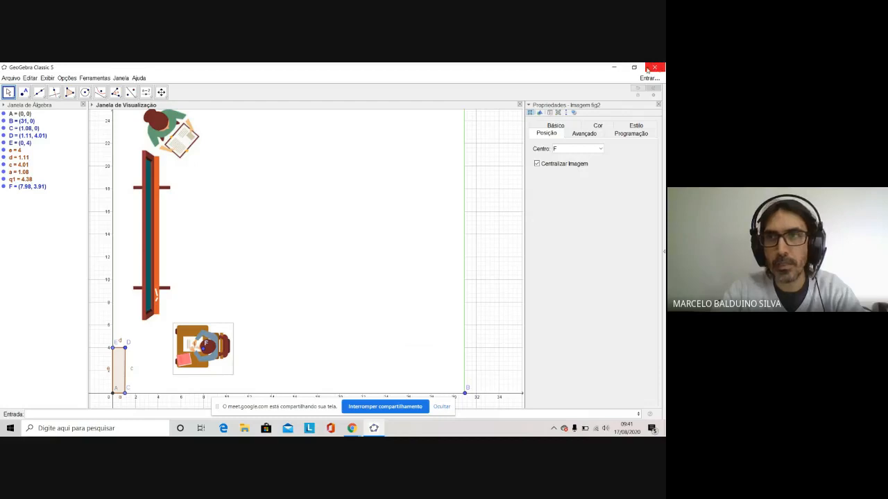
{"action": "left_click", "coordinate": [659, 104]}
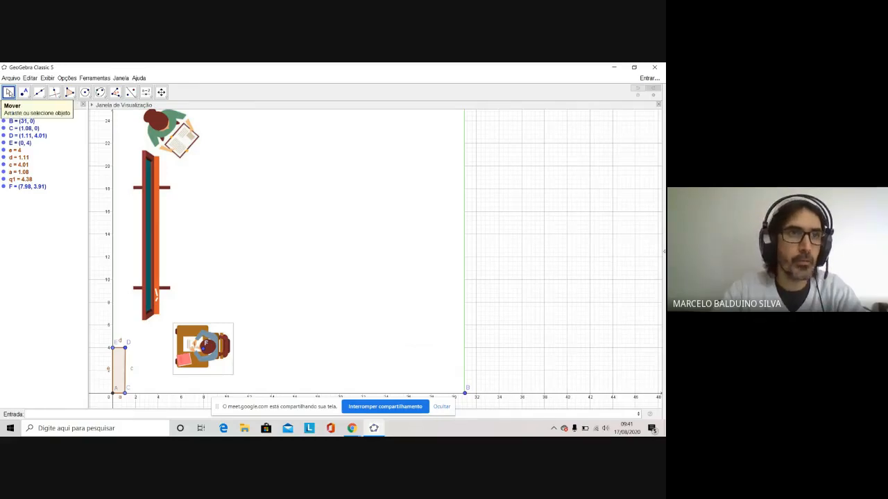
{"action": "left_click", "coordinate": [14, 97]}
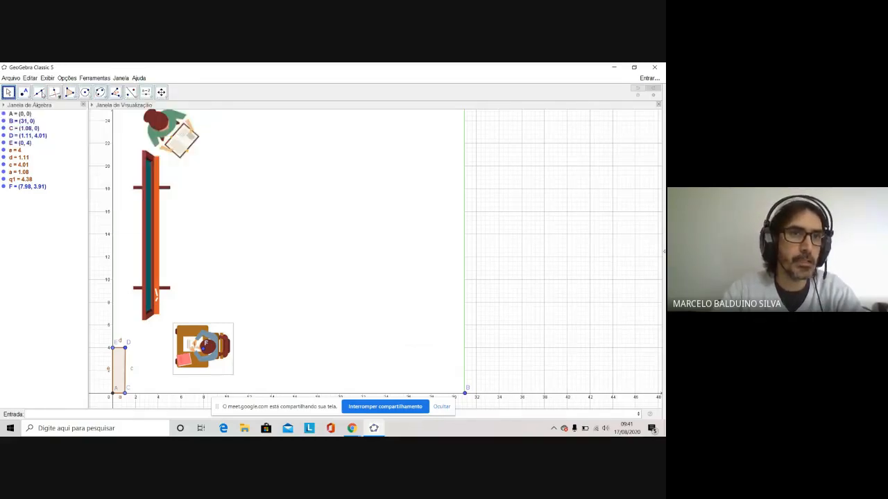
{"action": "mouse_move", "coordinate": [137, 92]}
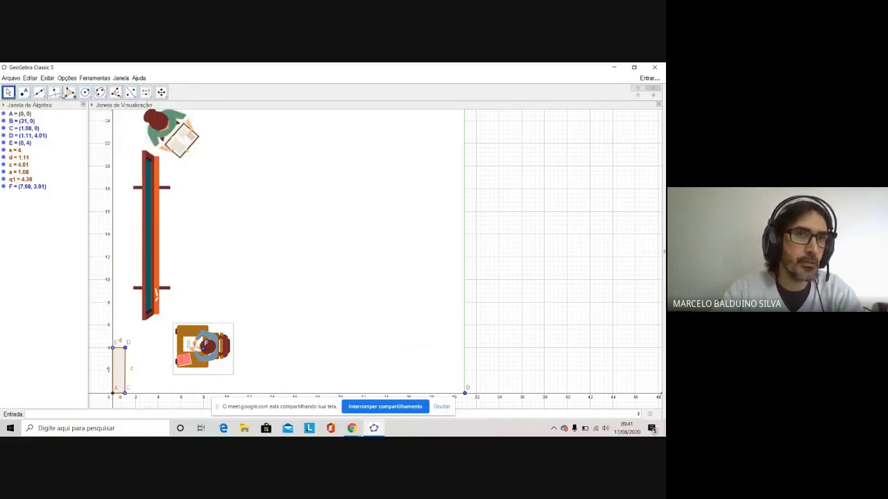
Step: Move the student desk image by its point F out of the classroom to (34, 22)
{"action": "mouse_move", "coordinate": [13, 98]}
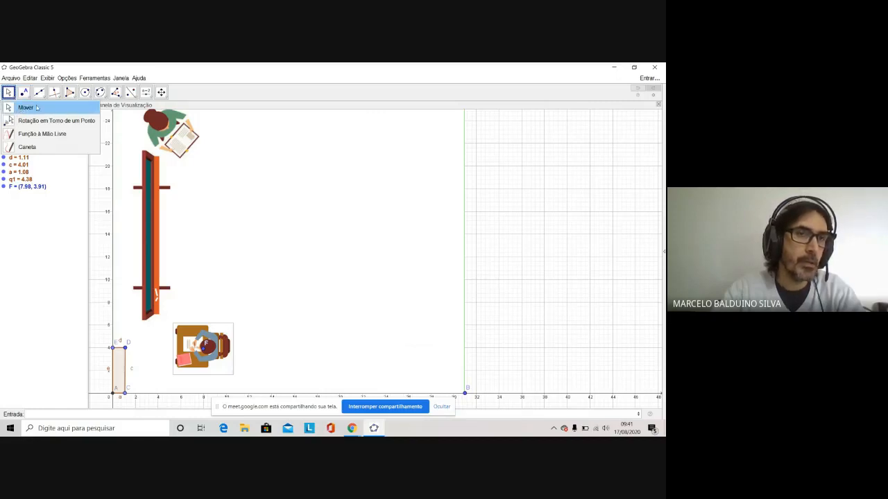
{"action": "left_click", "coordinate": [34, 109]}
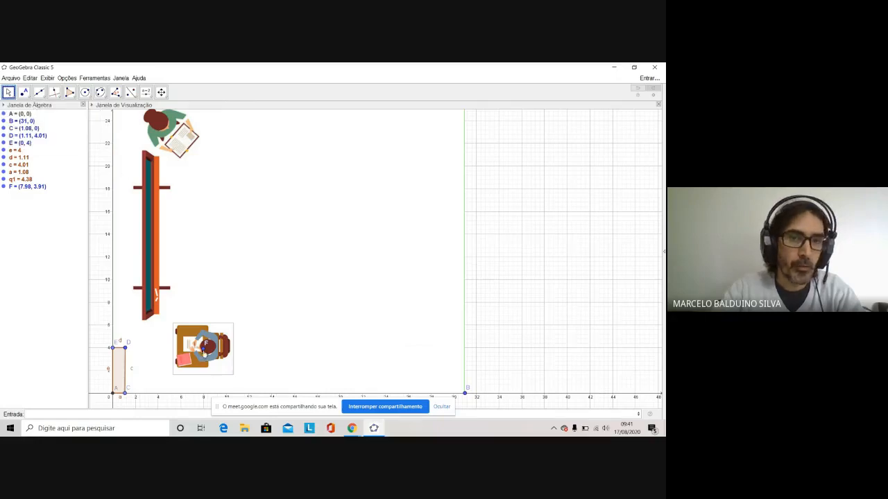
{"action": "left_click_drag", "start_coordinate": [203, 352], "coordinate": [234, 175]}
{"action": "left_click_drag", "start_coordinate": [308, 191], "coordinate": [500, 145]}
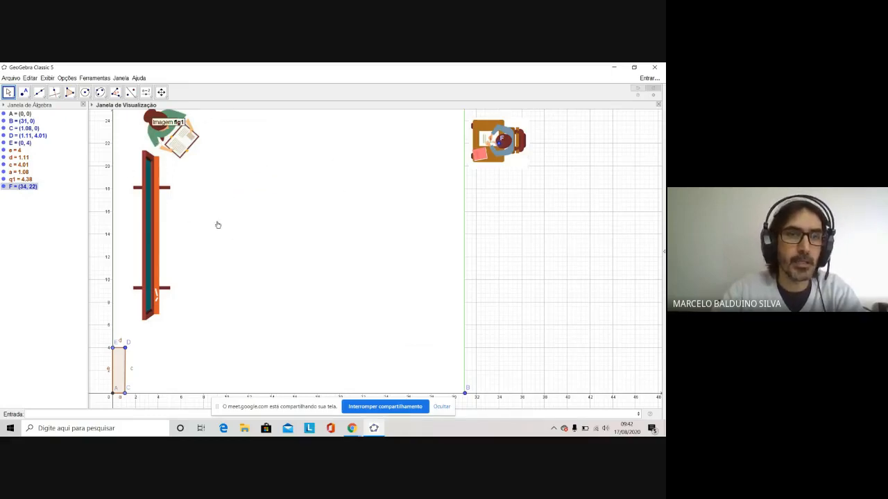
Step: Set the classroom image as a background image with the "Imagem de Fundo" option and close its properties
{"action": "right_click", "coordinate": [255, 221]}
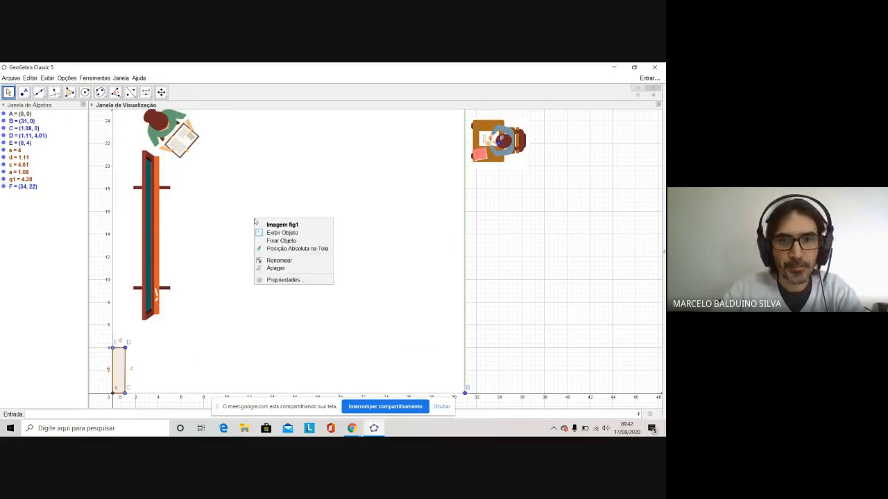
{"action": "left_click", "coordinate": [277, 280]}
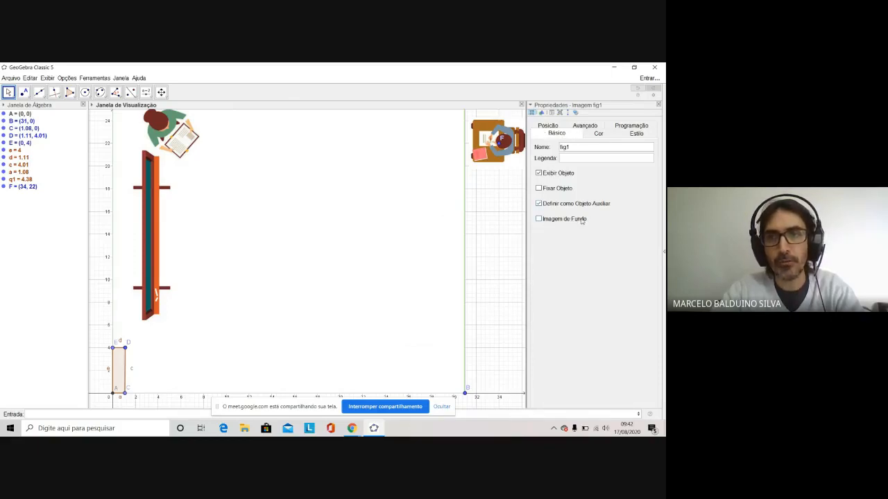
{"action": "left_click", "coordinate": [539, 219]}
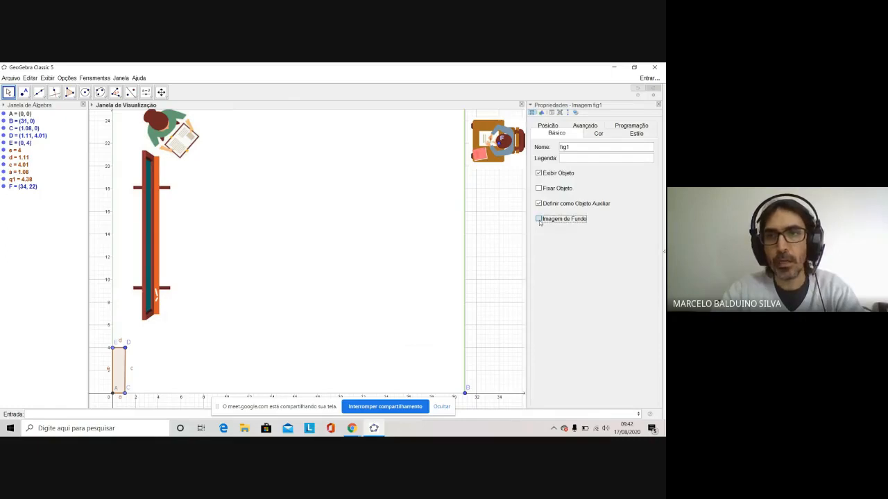
{"action": "left_click", "coordinate": [539, 219]}
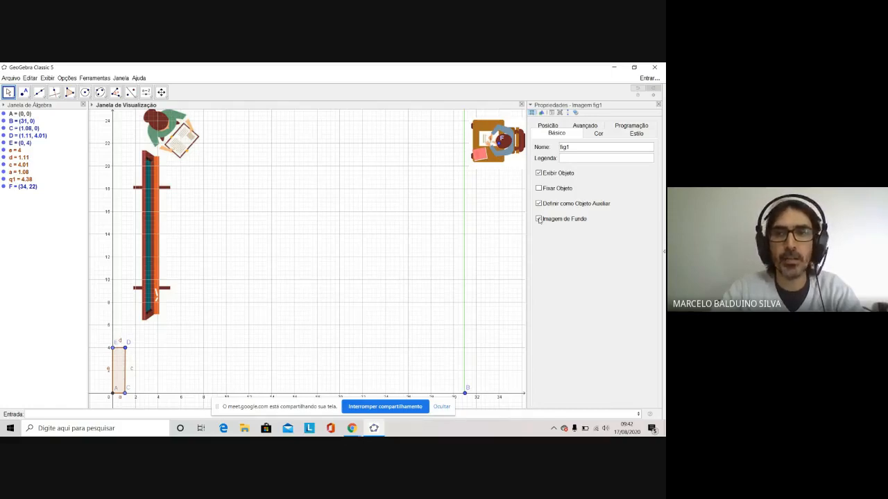
{"action": "left_click", "coordinate": [539, 219]}
{"action": "left_click", "coordinate": [539, 219]}
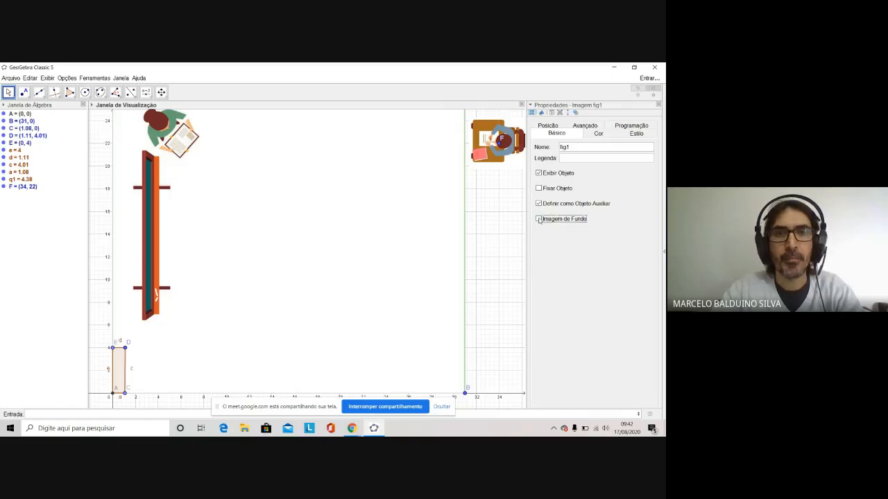
{"action": "left_click", "coordinate": [539, 220]}
{"action": "left_click", "coordinate": [539, 219]}
{"action": "left_click", "coordinate": [539, 219]}
{"action": "left_click", "coordinate": [539, 219]}
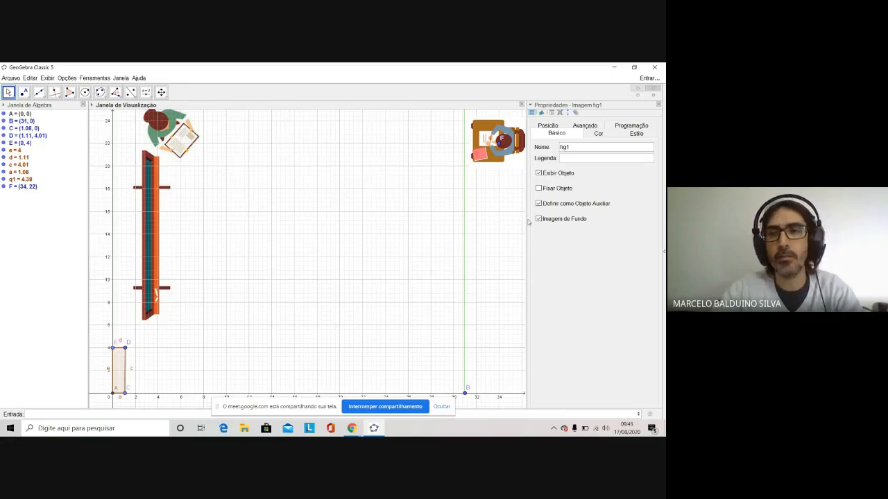
{"action": "left_click", "coordinate": [658, 104]}
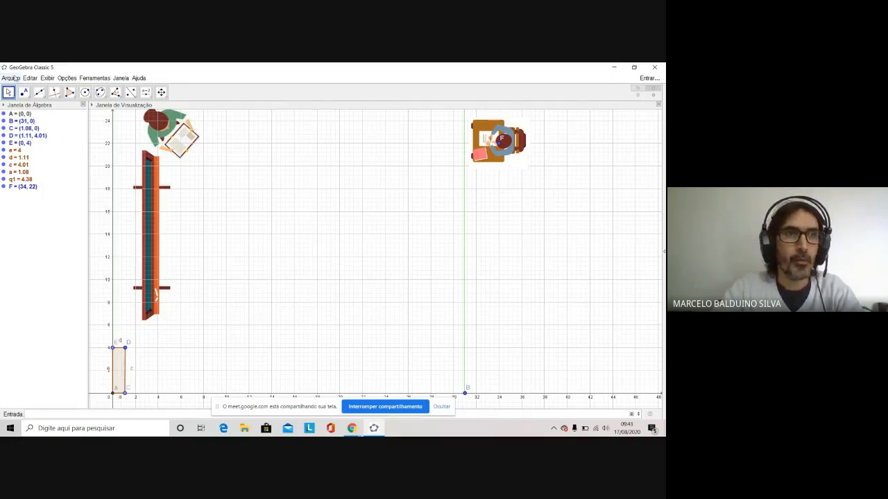
Step: Move the student desk by point F to (12, 22) and back outside the classroom to about (35.1, 20.5)
{"action": "left_click_drag", "start_coordinate": [500, 142], "coordinate": [251, 147]}
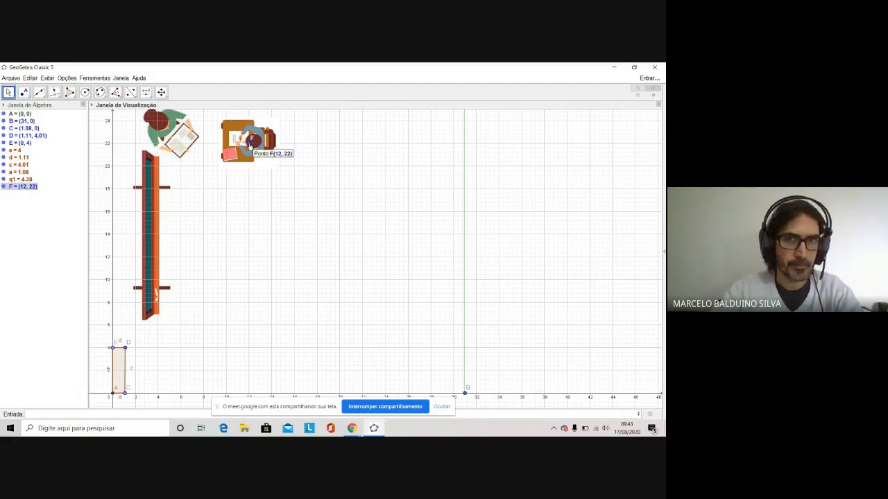
{"action": "left_click_drag", "start_coordinate": [250, 142], "coordinate": [513, 159]}
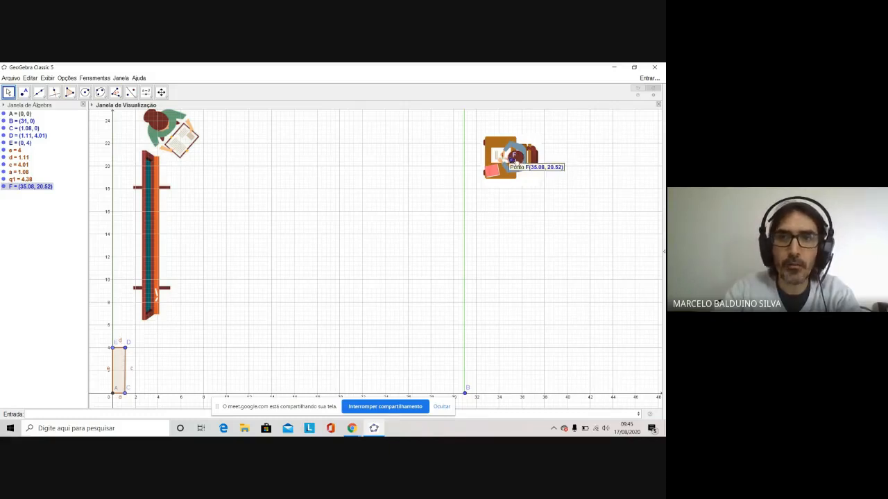
Step: Redefine the coordinates of point F as (12, 22) to place the student desk inside the classroom
{"action": "double_click", "coordinate": [28, 187]}
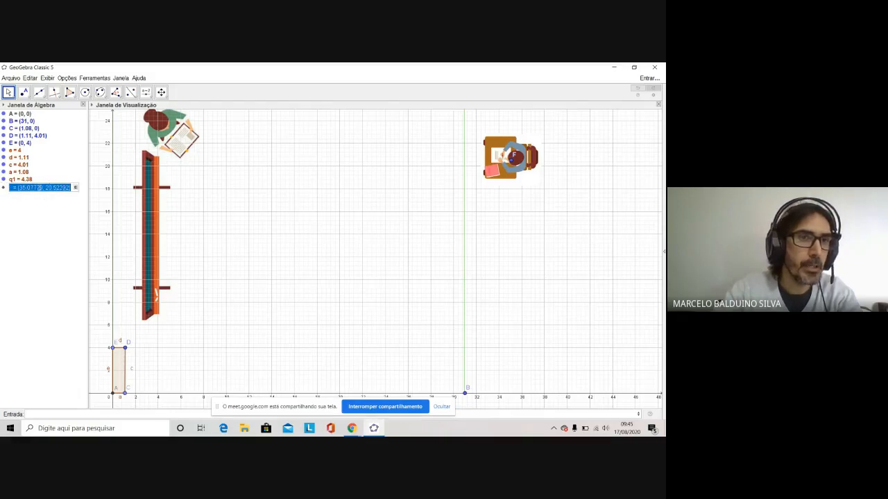
{"action": "left_click", "coordinate": [54, 188]}
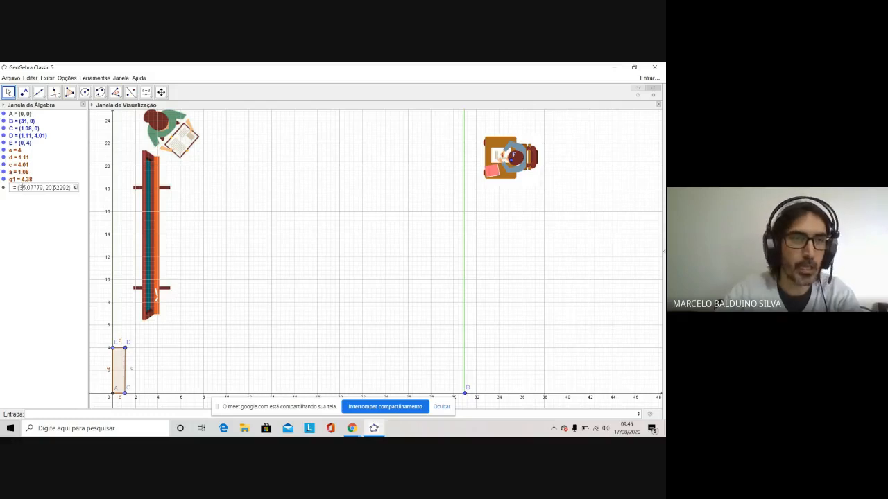
{"action": "key", "text": "BackSpace"}
{"action": "key", "text": "BackSpace"}
{"action": "key", "text": "BackSpace"}
{"action": "key", "text": "BackSpace"}
{"action": "key", "text": "BackSpace"}
{"action": "key", "text": "BackSpace"}
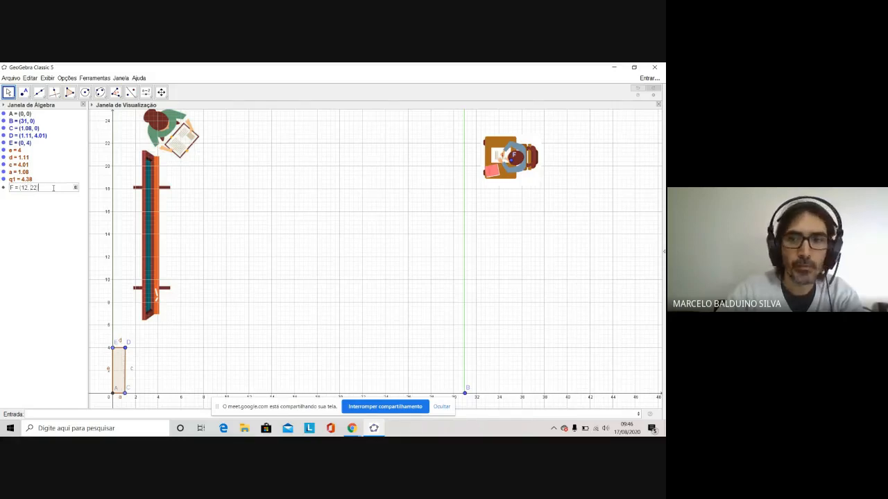
{"action": "key", "text": "Right"}
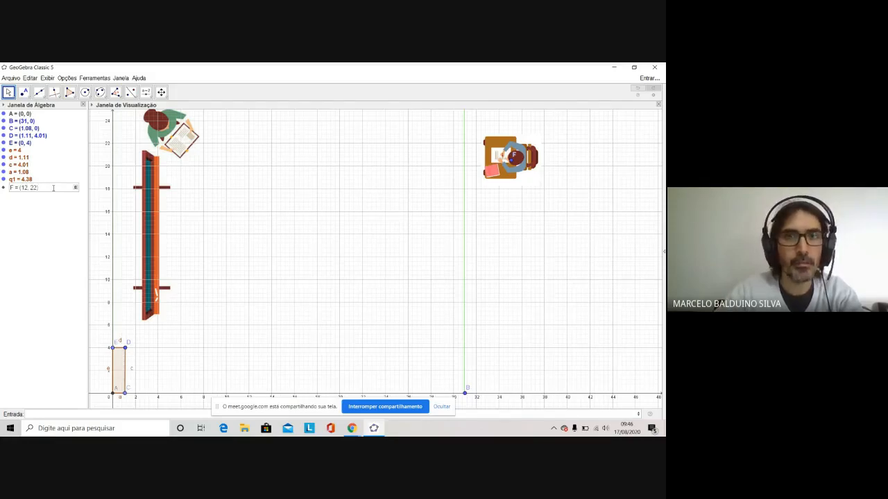
{"action": "key", "text": "Return"}
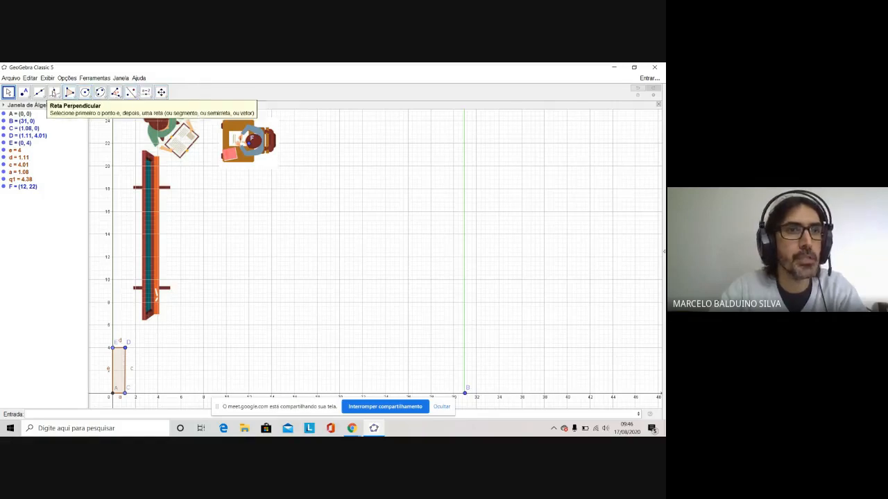
Step: Insert the image "aluno02" from the "aula localização" folder into the classroom
{"action": "left_click", "coordinate": [146, 92]}
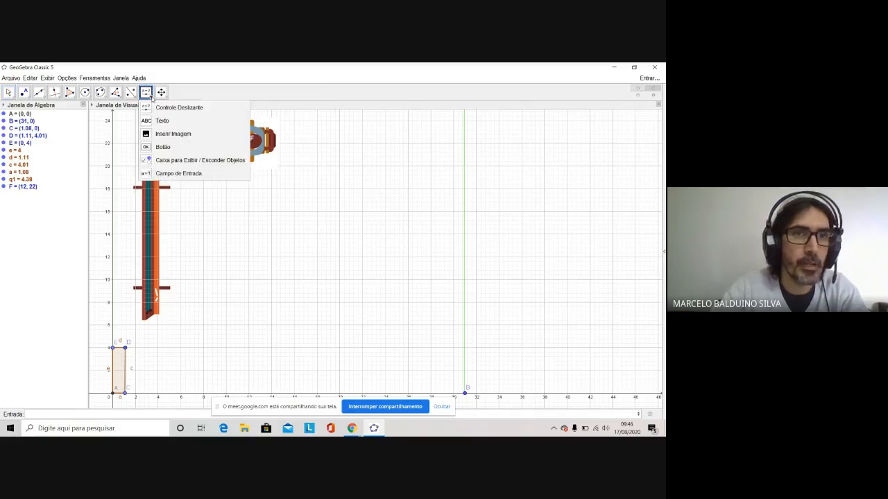
{"action": "left_click", "coordinate": [177, 134]}
{"action": "left_click", "coordinate": [176, 138]}
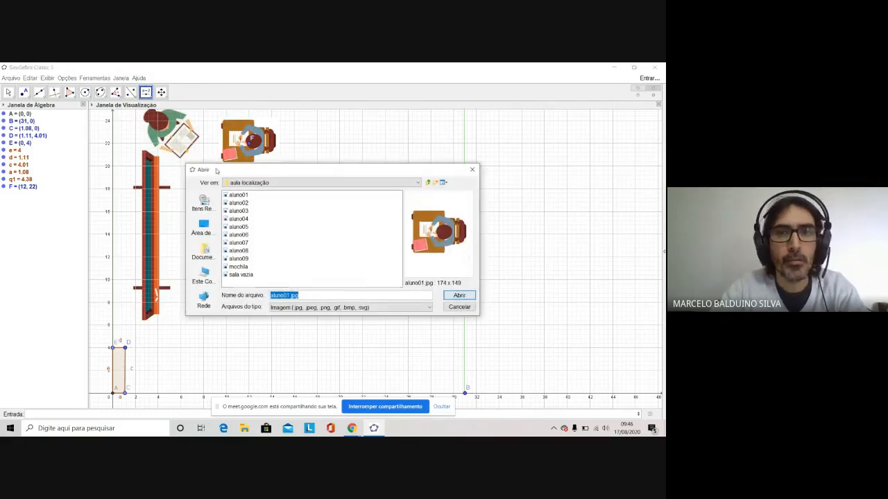
{"action": "left_click", "coordinate": [240, 203]}
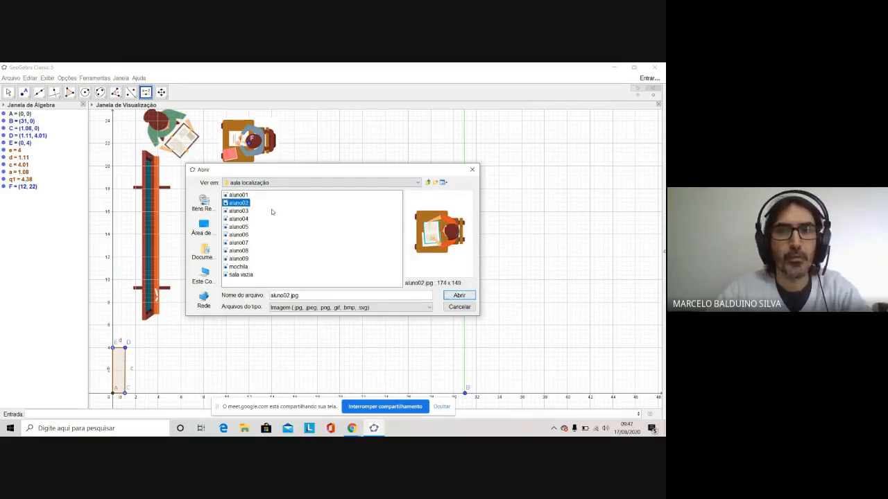
{"action": "left_click", "coordinate": [460, 296]}
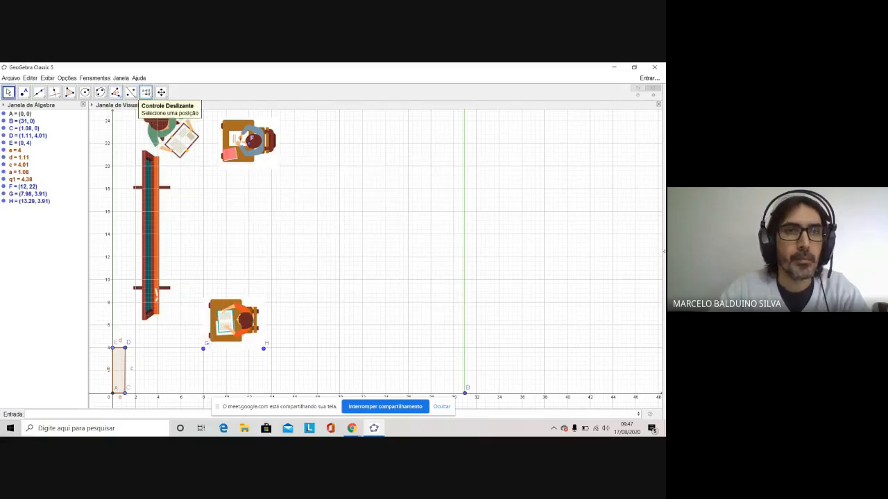
Step: Insert the image "aluno03" from the same folder over the "aluno02" desk
{"action": "left_click", "coordinate": [150, 98]}
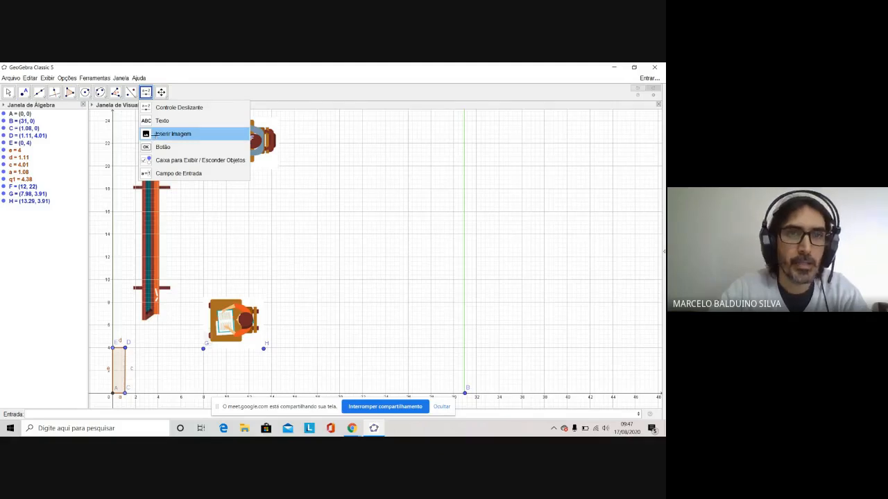
{"action": "left_click", "coordinate": [157, 134]}
{"action": "left_click", "coordinate": [250, 213]}
{"action": "left_click", "coordinate": [251, 213]}
{"action": "left_click", "coordinate": [467, 297]}
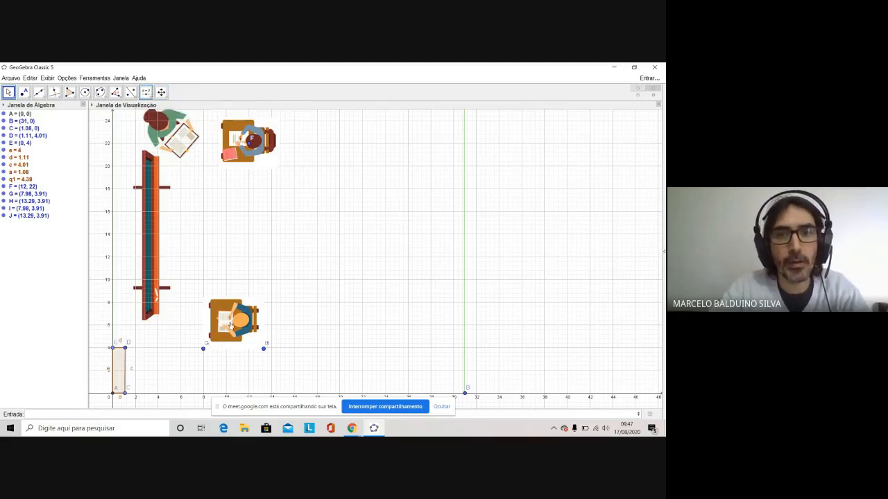
Step: Centre the "aluno03" image on its point I with "Centralizar Imagem" and move it outside the classroom to about (33.9, 22.7)
{"action": "right_click", "coordinate": [240, 319]}
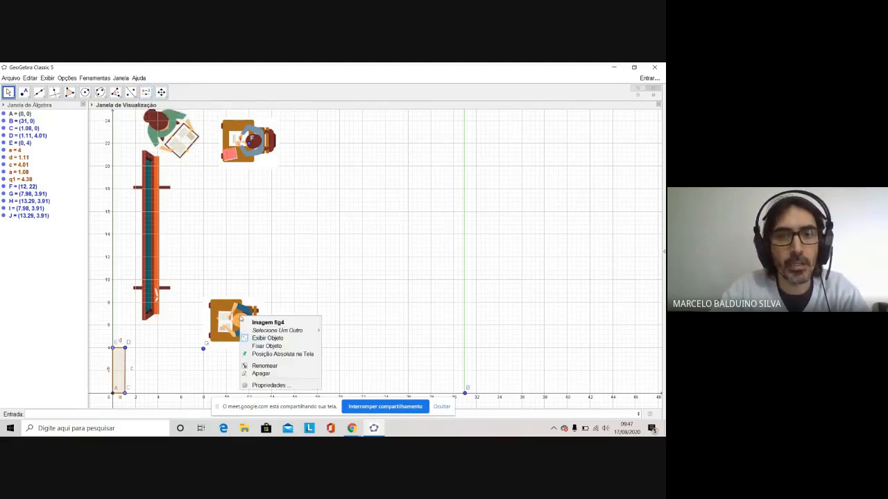
{"action": "left_click", "coordinate": [258, 385]}
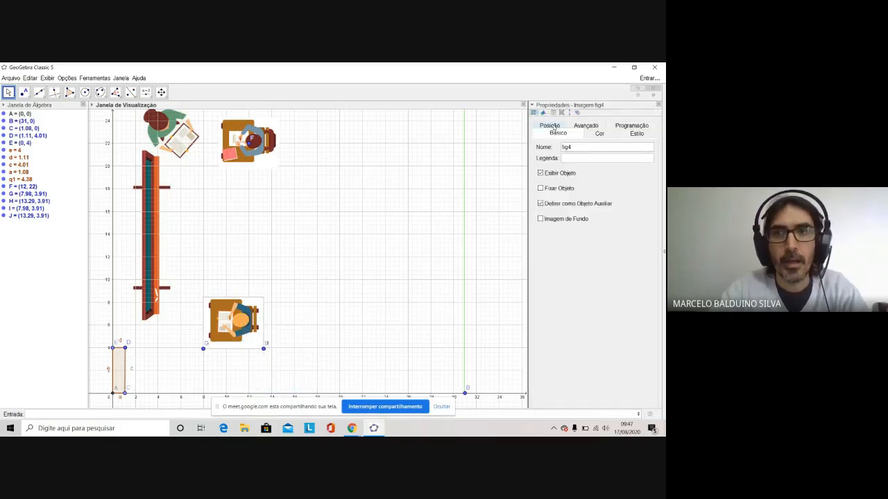
{"action": "left_click", "coordinate": [550, 126]}
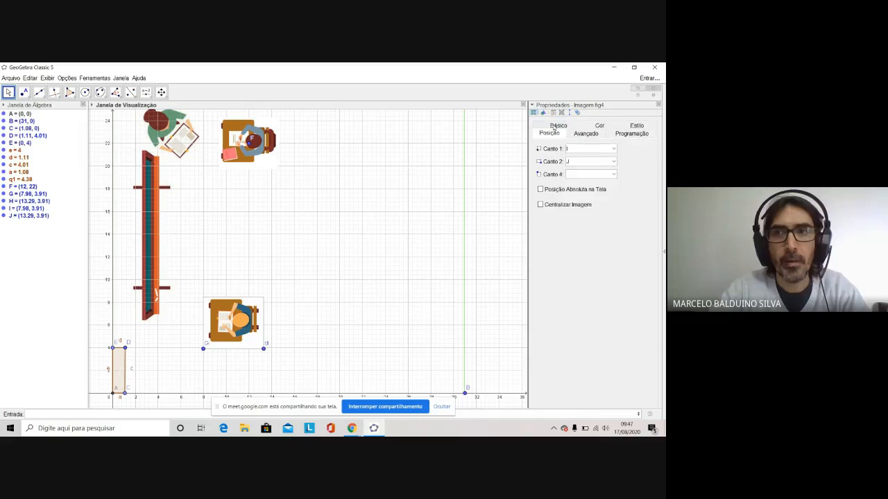
{"action": "left_click", "coordinate": [541, 205]}
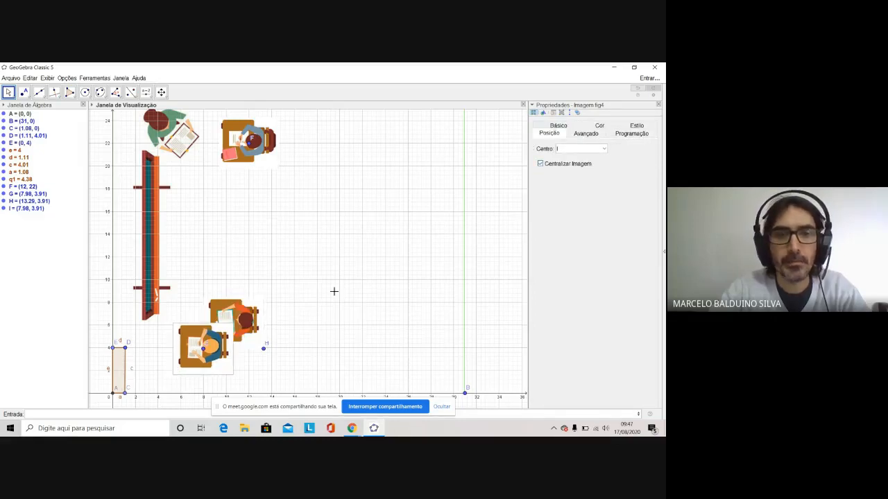
{"action": "left_click_drag", "start_coordinate": [203, 350], "coordinate": [498, 139]}
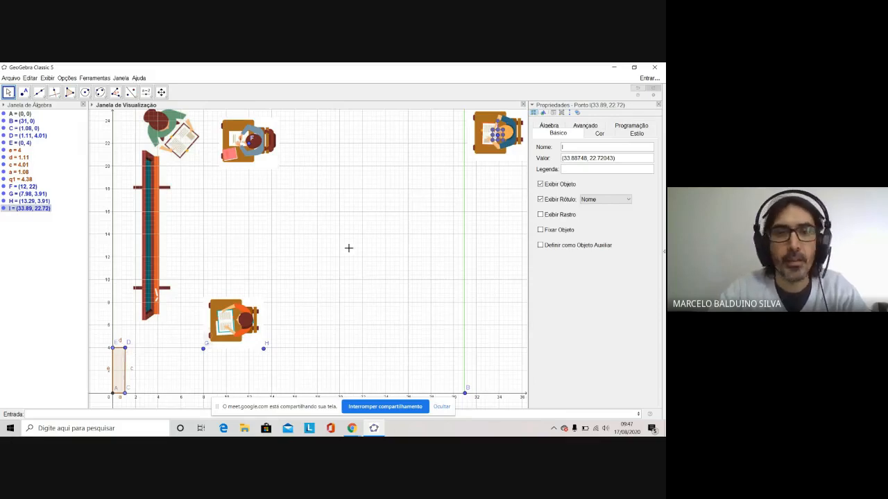
Step: Centre the "aluno02" image on its point G with "Centralizar Imagem", move it outside the classroom to (34, 18), and clear the selection
{"action": "left_click", "coordinate": [232, 321]}
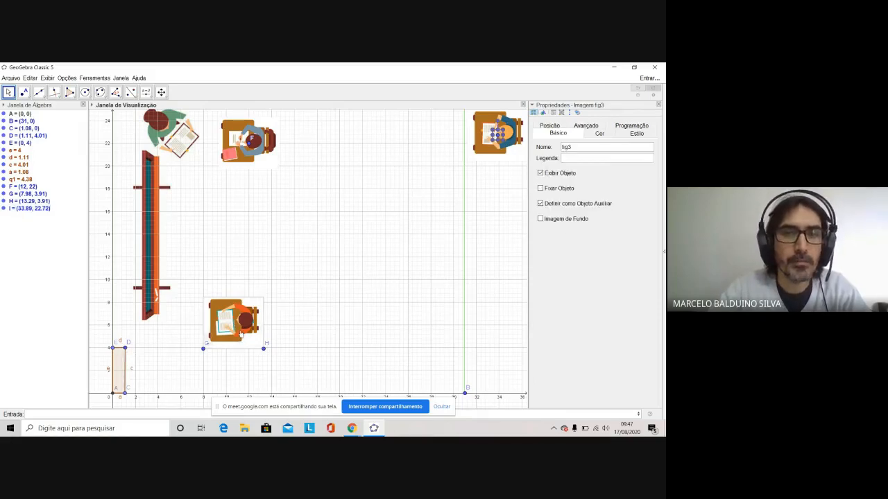
{"action": "right_click", "coordinate": [239, 324]}
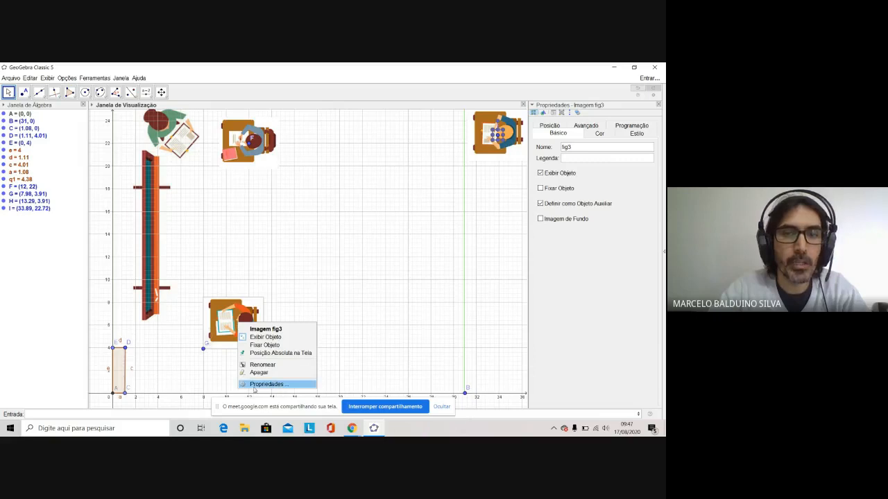
{"action": "left_click", "coordinate": [255, 386]}
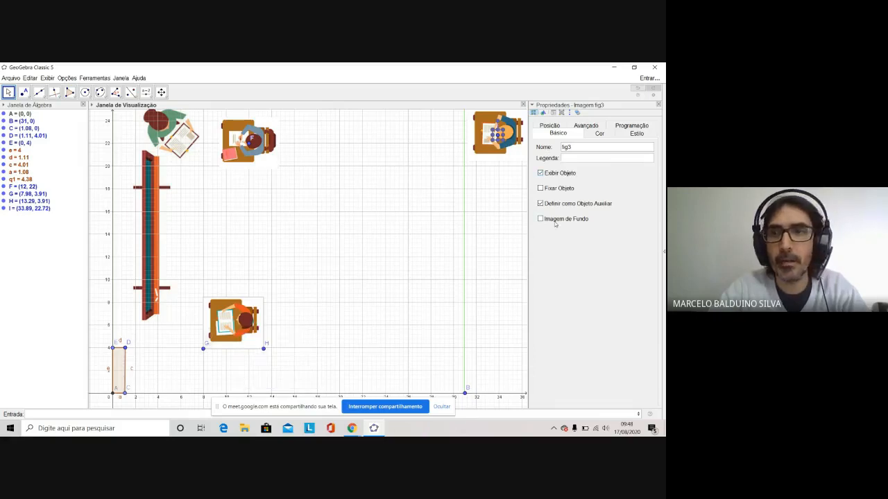
{"action": "left_click", "coordinate": [550, 126]}
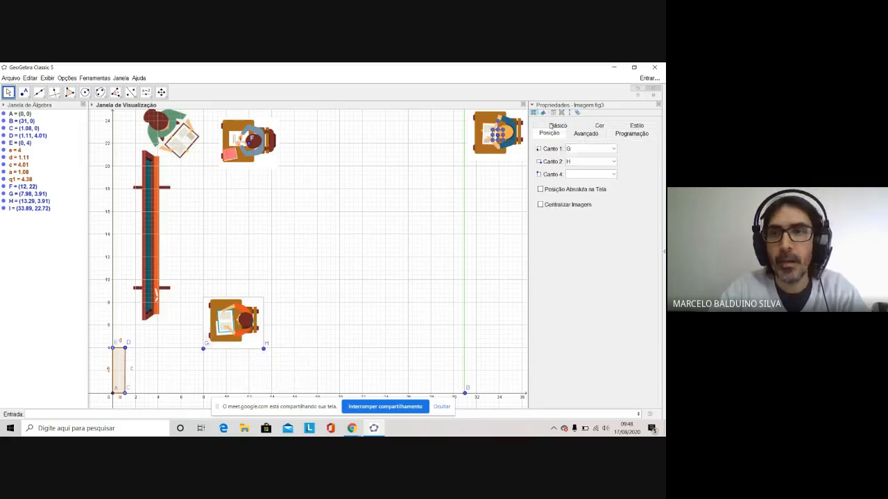
{"action": "left_click", "coordinate": [540, 205]}
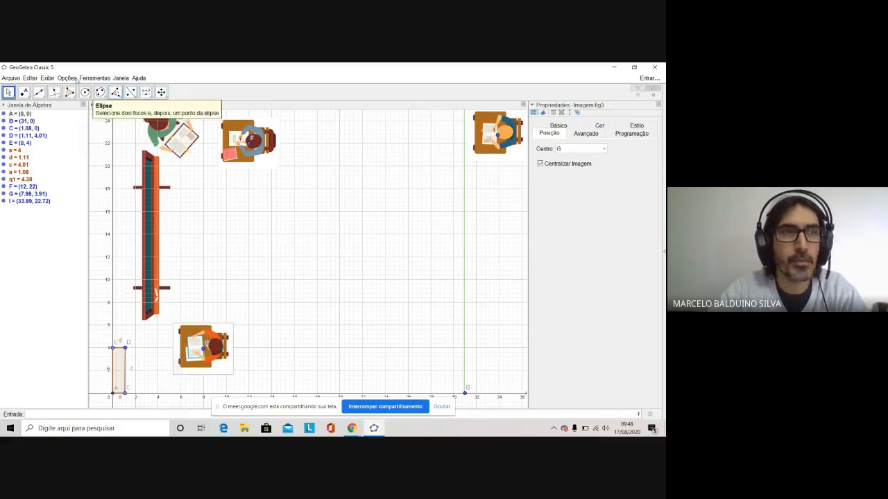
{"action": "left_click_drag", "start_coordinate": [204, 350], "coordinate": [499, 187]}
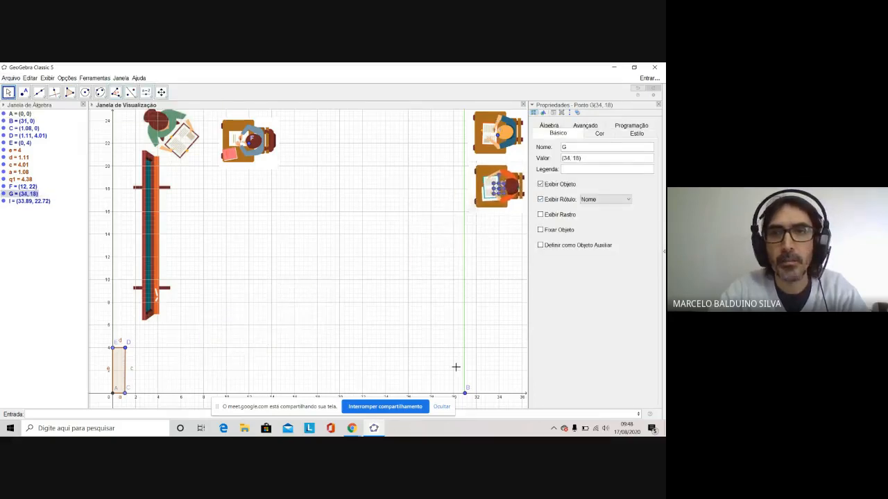
{"action": "left_click", "coordinate": [477, 311]}
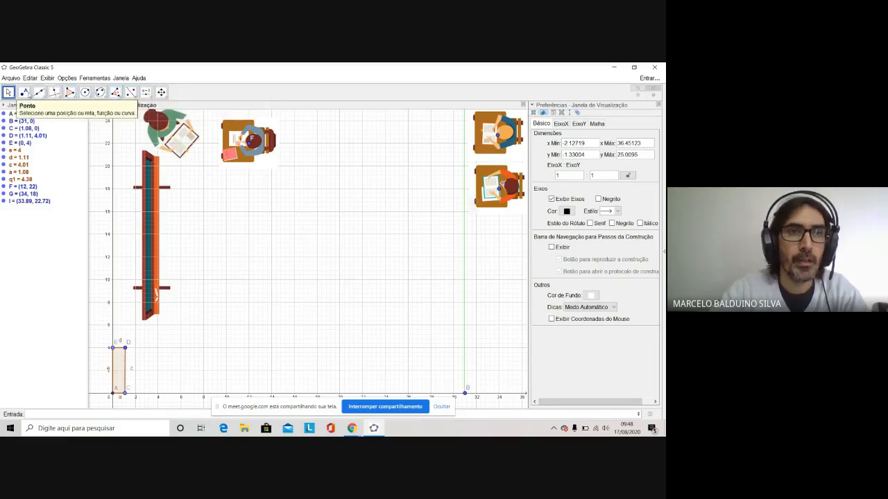
{"action": "left_click", "coordinate": [25, 93]}
{"action": "left_click", "coordinate": [271, 238]}
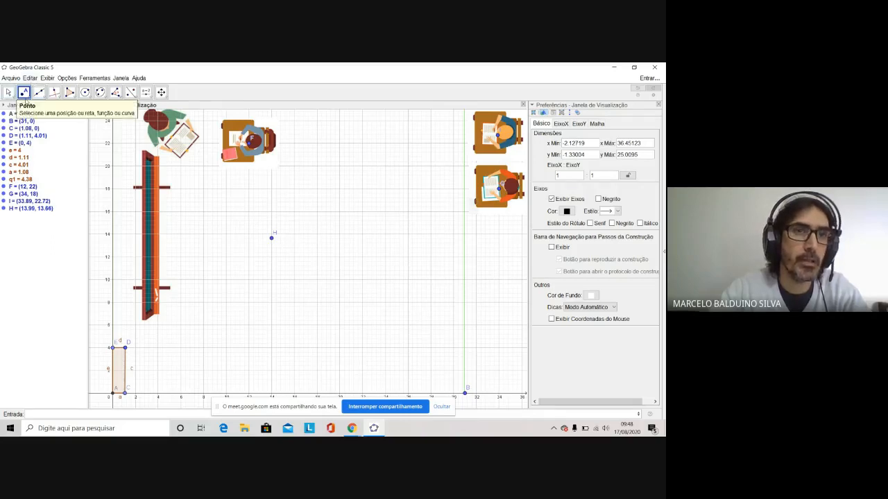
{"action": "left_click_drag", "start_coordinate": [255, 223], "coordinate": [292, 254]}
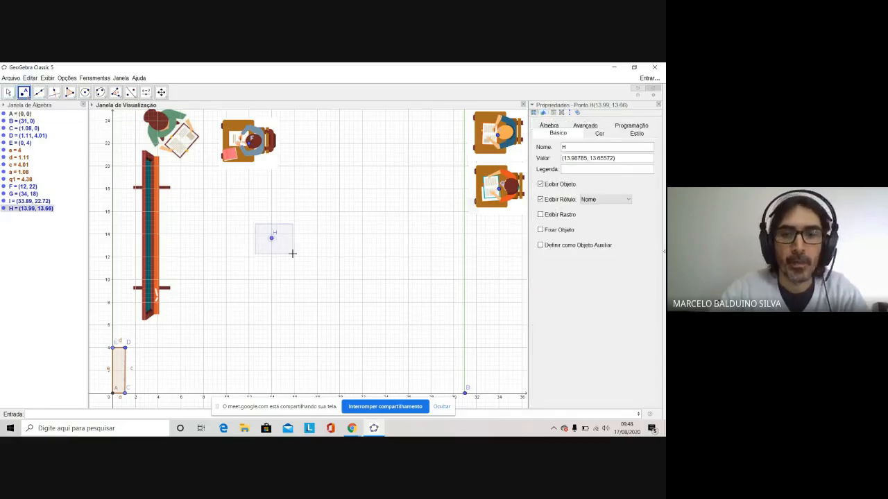
{"action": "key", "text": "Delete"}
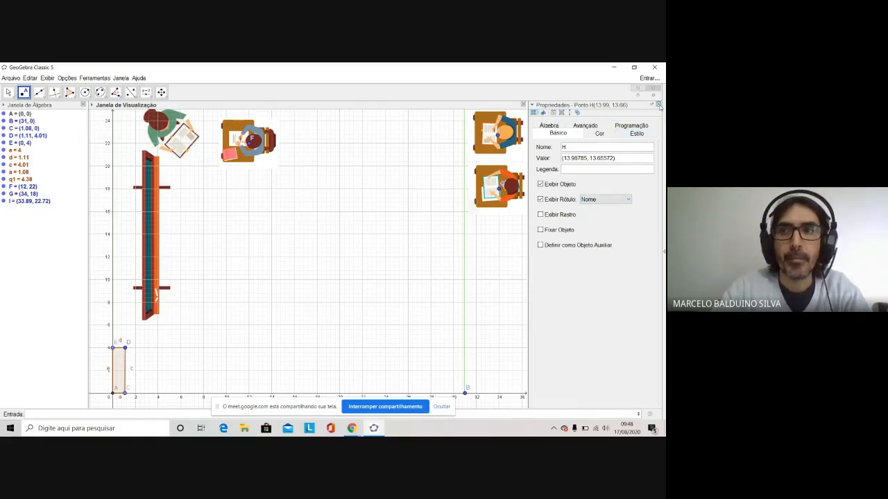
Step: Close the properties view and insert the image "aluno04" from the "aula localização" folder into the classroom
{"action": "left_click", "coordinate": [658, 104]}
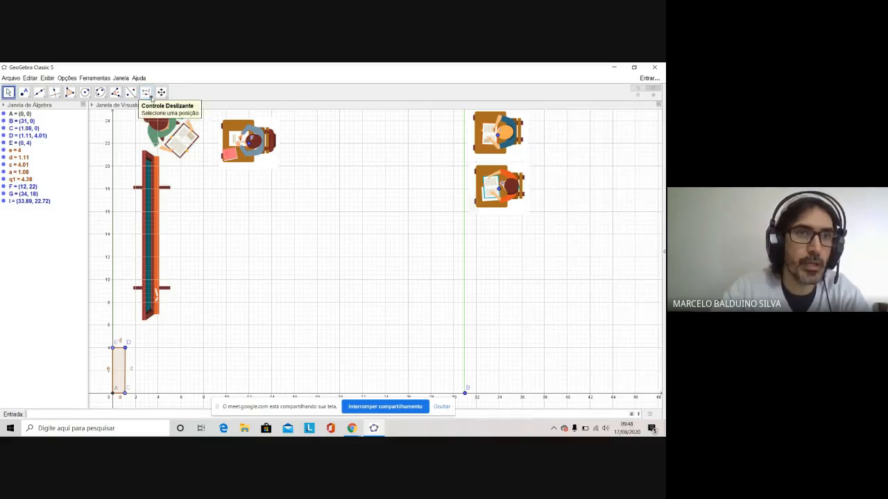
{"action": "left_click", "coordinate": [146, 92]}
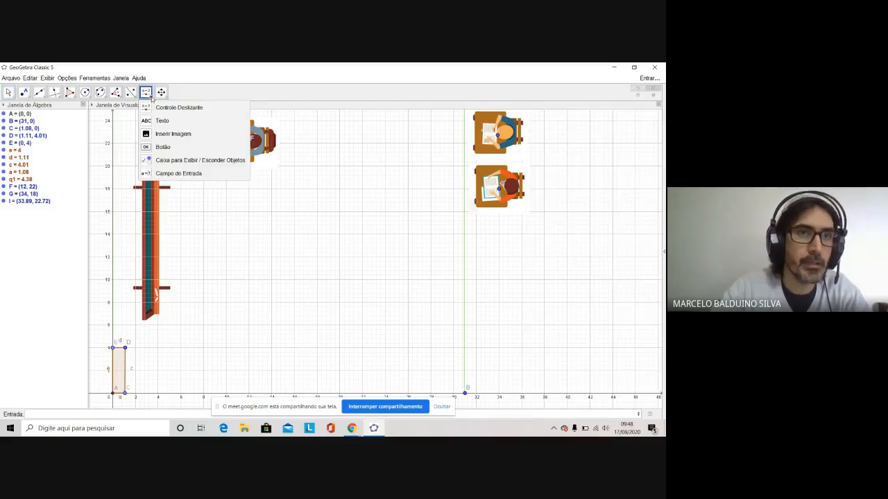
{"action": "left_click", "coordinate": [164, 134]}
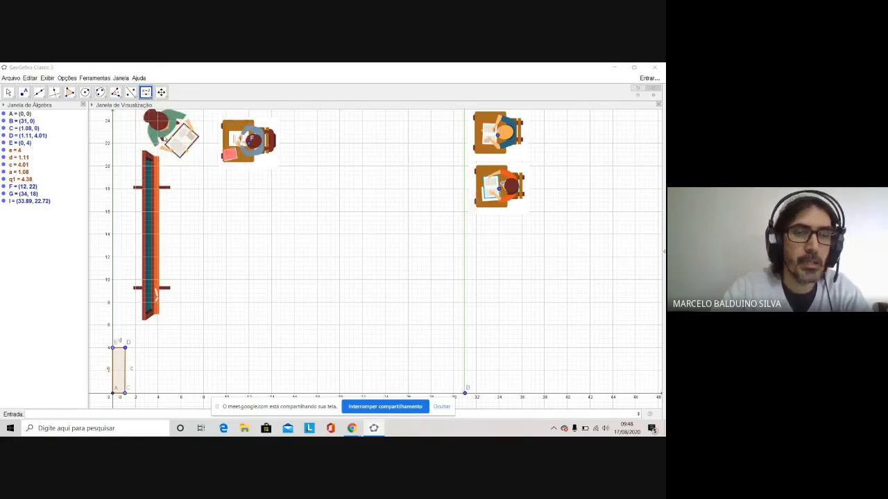
{"action": "left_click", "coordinate": [239, 217]}
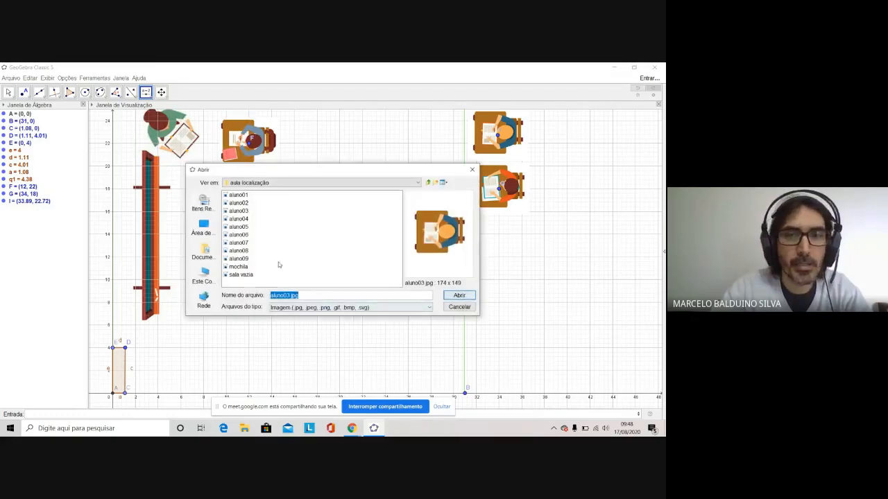
{"action": "left_click", "coordinate": [239, 219]}
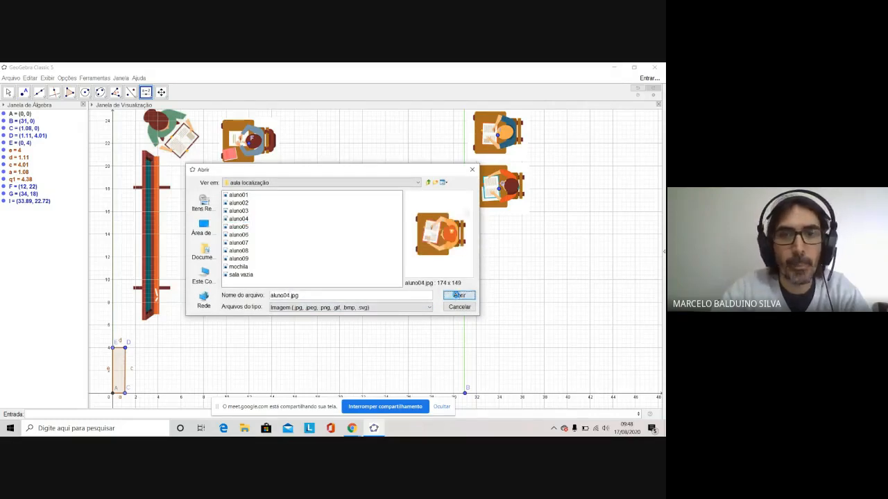
{"action": "left_click", "coordinate": [456, 295]}
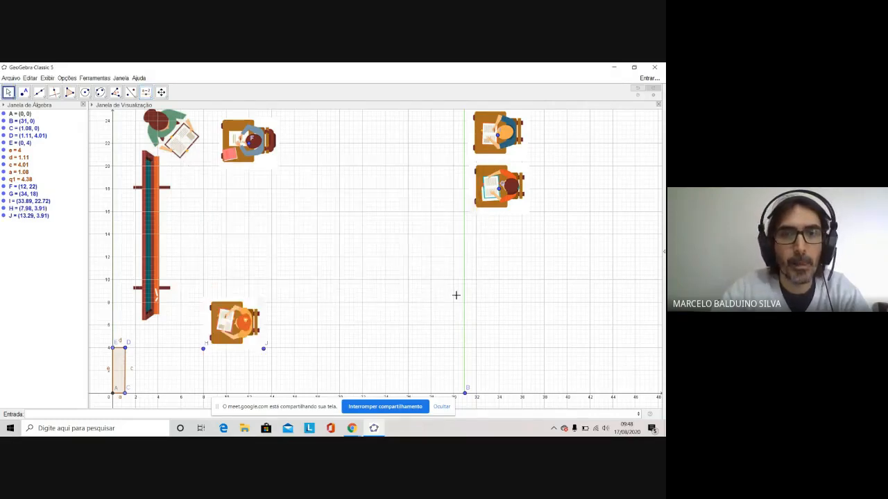
Step: Centre the "aluno04" image on its point H with "Centralizar Imagem" and move it outside the classroom to (34, 14)
{"action": "right_click", "coordinate": [229, 325]}
{"action": "left_click", "coordinate": [256, 384]}
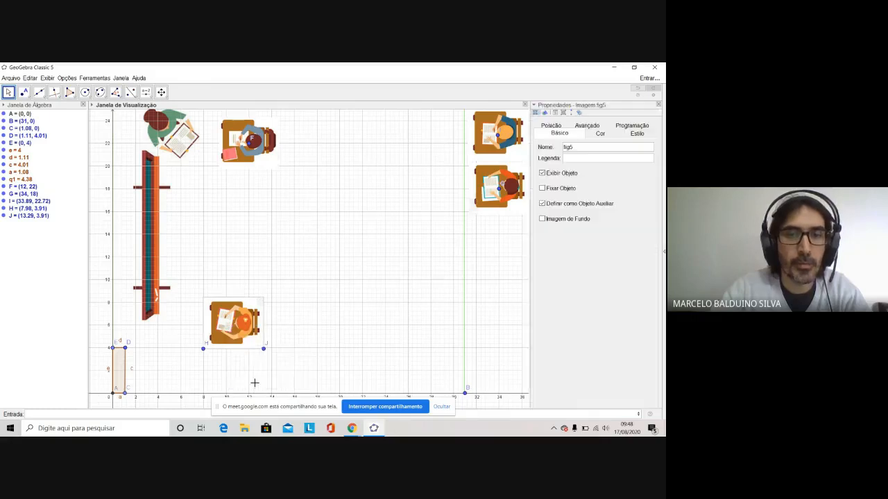
{"action": "left_click", "coordinate": [552, 127]}
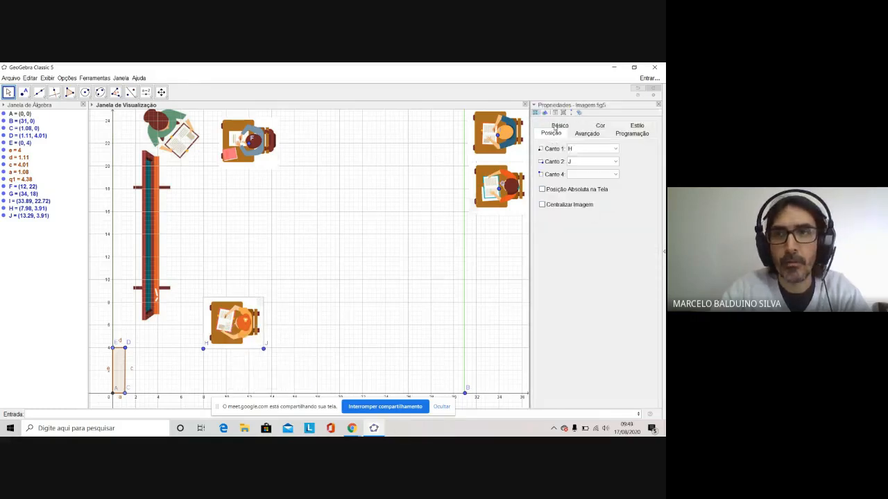
{"action": "left_click", "coordinate": [543, 204]}
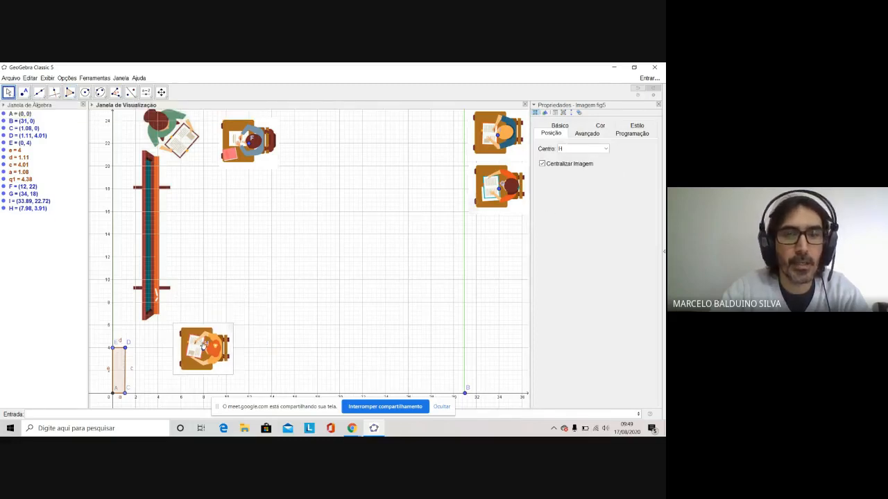
{"action": "left_click", "coordinate": [202, 347]}
{"action": "left_click_drag", "start_coordinate": [203, 347], "coordinate": [494, 237]}
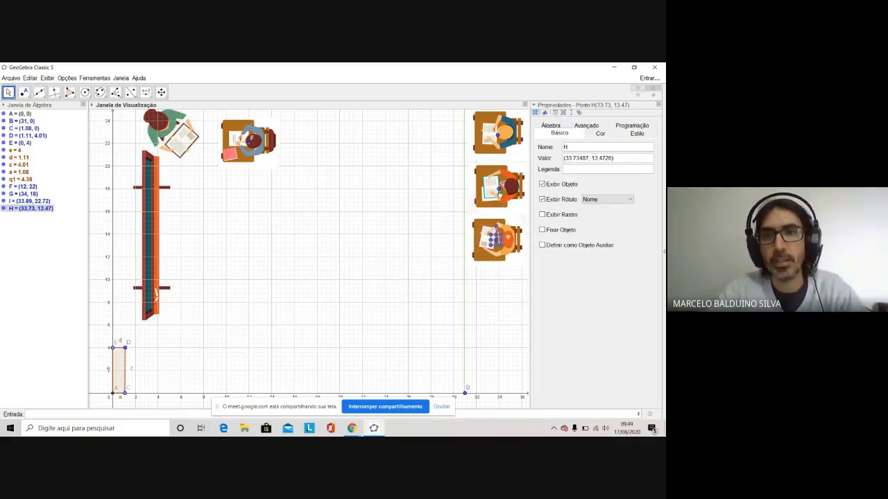
{"action": "left_click", "coordinate": [499, 193]}
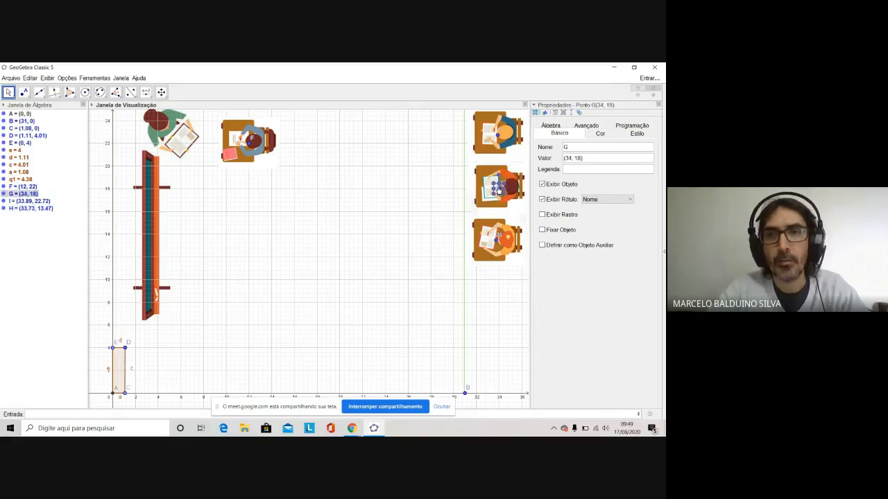
{"action": "left_click_drag", "start_coordinate": [496, 243], "coordinate": [498, 237]}
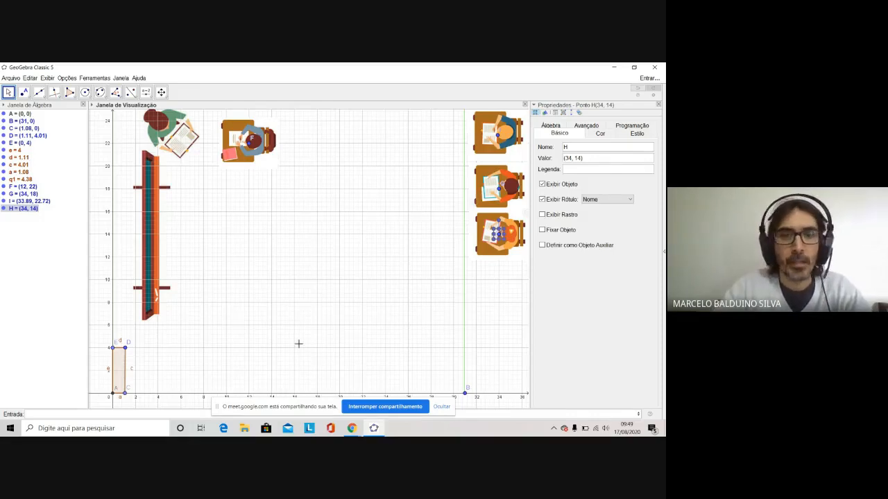
Step: Insert the image "aluno05" with point H still selected and shift point H to about (33.73, 13.84)
{"action": "left_click", "coordinate": [149, 97]}
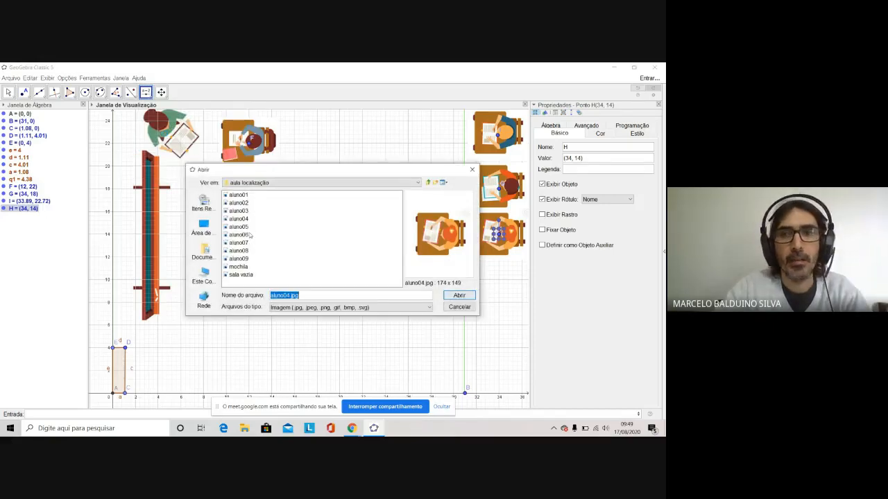
{"action": "left_click", "coordinate": [242, 227]}
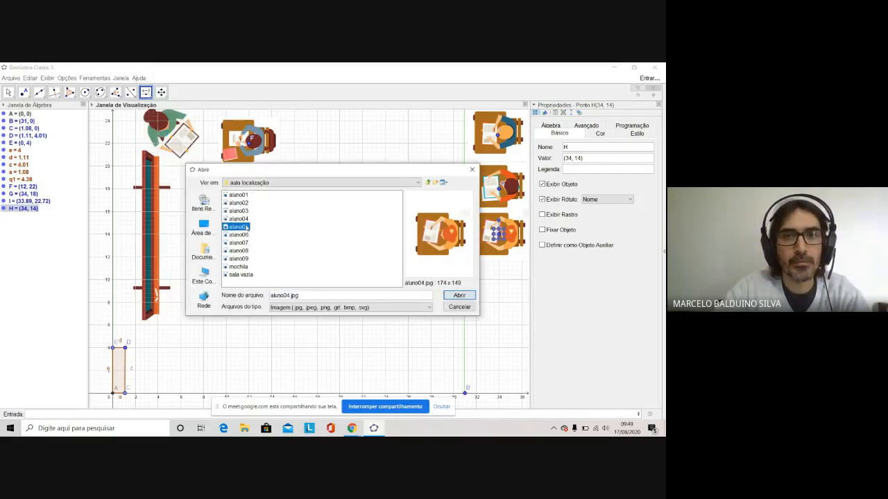
{"action": "left_click", "coordinate": [452, 296]}
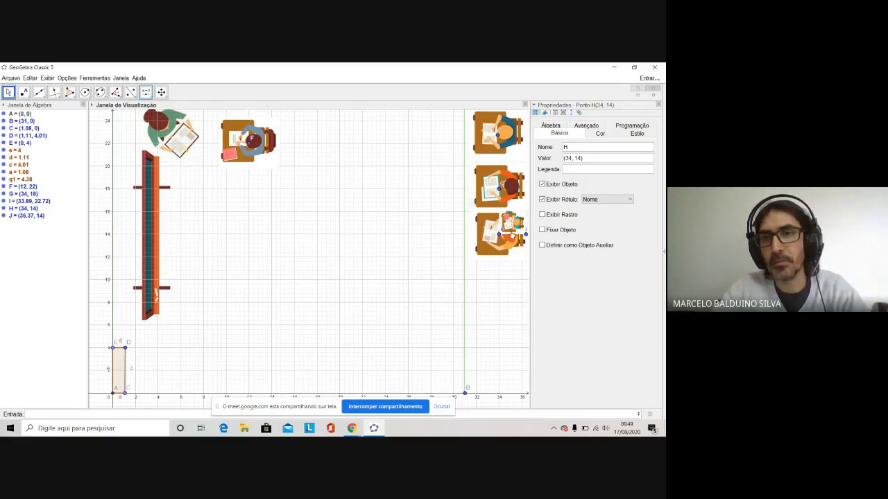
{"action": "left_click", "coordinate": [497, 240]}
{"action": "mouse_move", "coordinate": [499, 234]}
{"action": "left_mouse_down"}
{"action": "mouse_move", "coordinate": [427, 229]}
{"action": "mouse_move", "coordinate": [357, 199]}
{"action": "mouse_move", "coordinate": [307, 267]}
{"action": "mouse_move", "coordinate": [488, 323]}
{"action": "mouse_move", "coordinate": [513, 309]}
{"action": "mouse_move", "coordinate": [313, 257]}
{"action": "mouse_move", "coordinate": [357, 198]}
{"action": "mouse_move", "coordinate": [481, 278]}
{"action": "mouse_move", "coordinate": [362, 279]}
{"action": "mouse_move", "coordinate": [297, 260]}
{"action": "mouse_move", "coordinate": [451, 254]}
{"action": "mouse_move", "coordinate": [497, 236]}
{"action": "left_mouse_up"}
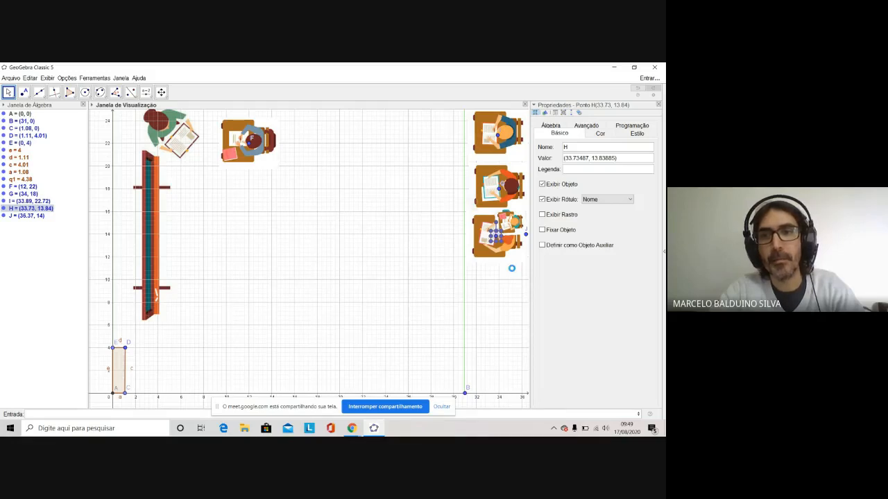
Step: Close the properties view and delete the overlapping "aluno04" and "aluno05" images together with points H and J
{"action": "left_click", "coordinate": [658, 104]}
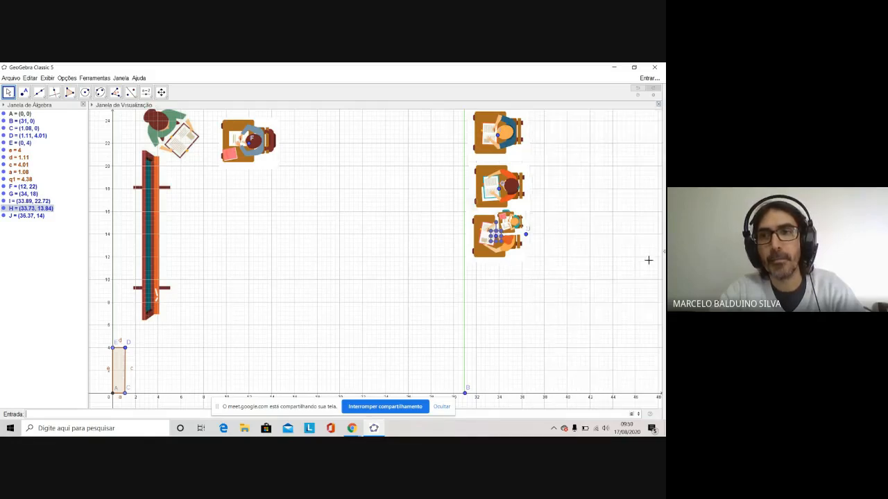
{"action": "left_click", "coordinate": [622, 279]}
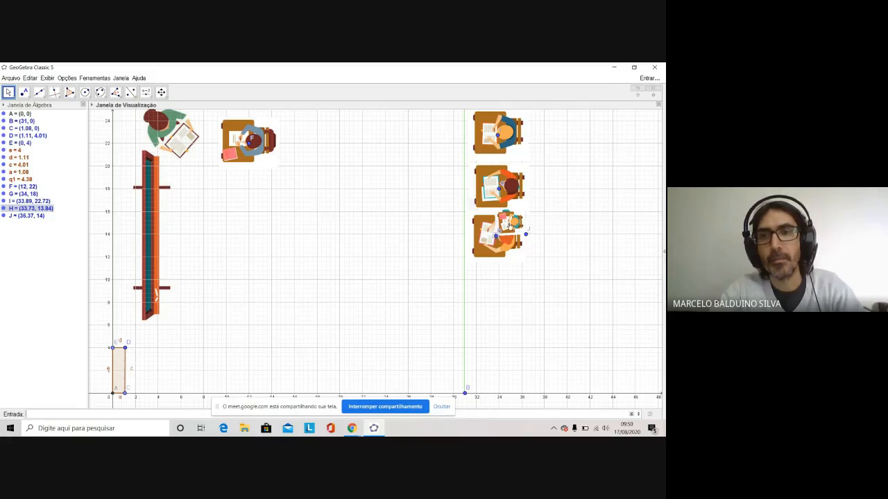
{"action": "right_click", "coordinate": [511, 224]}
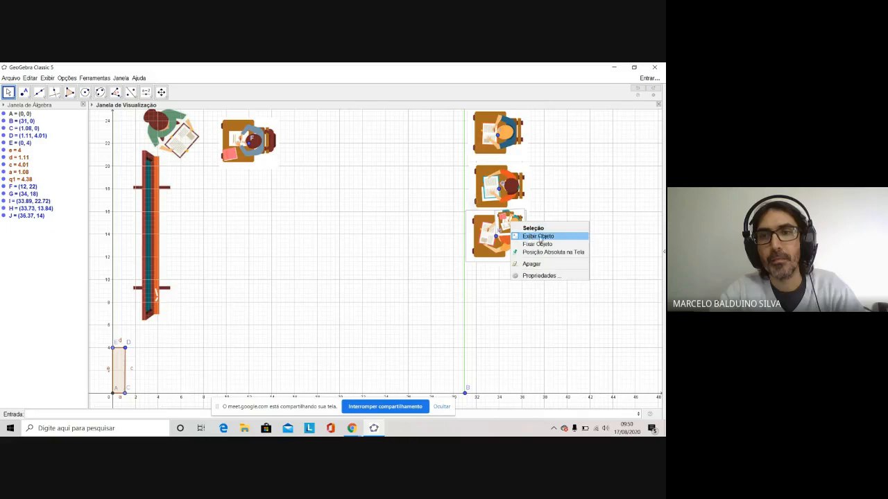
{"action": "left_click", "coordinate": [539, 266]}
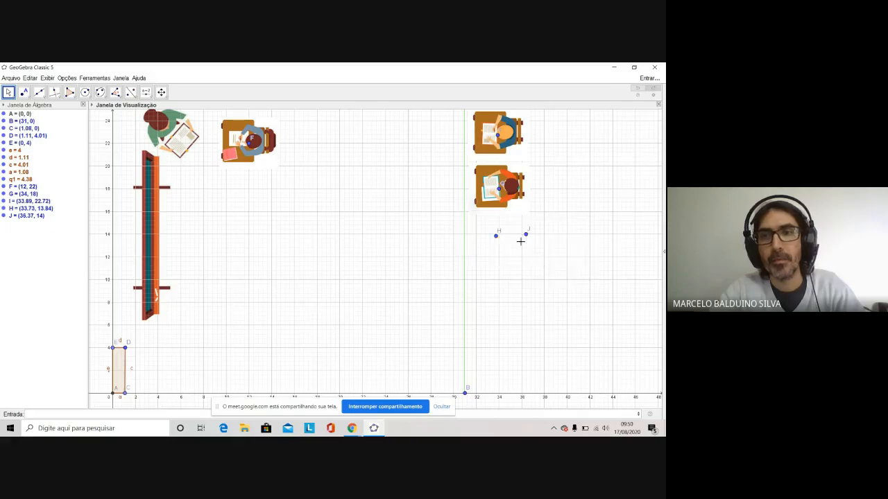
{"action": "left_click_drag", "start_coordinate": [486, 227], "coordinate": [534, 252]}
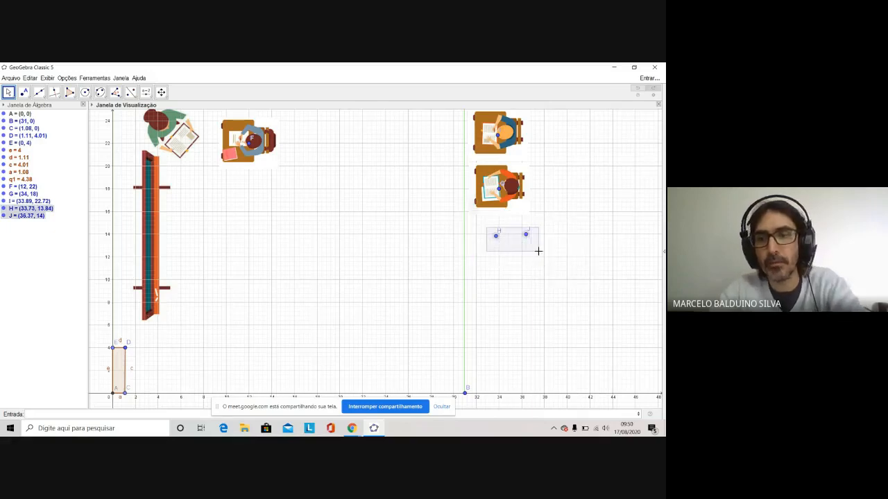
{"action": "key", "text": "Delete"}
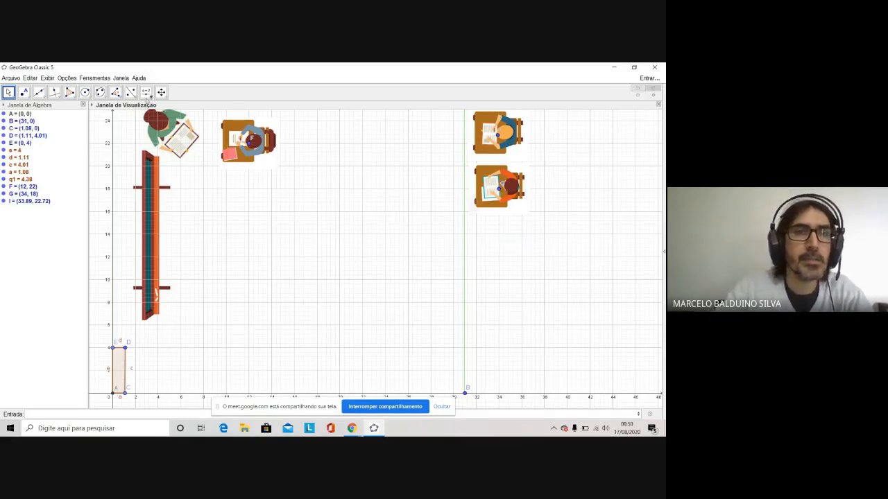
Step: Insert the image "aluno04" again from the "aula localização" folder into the lower part of the classroom
{"action": "left_click", "coordinate": [151, 96]}
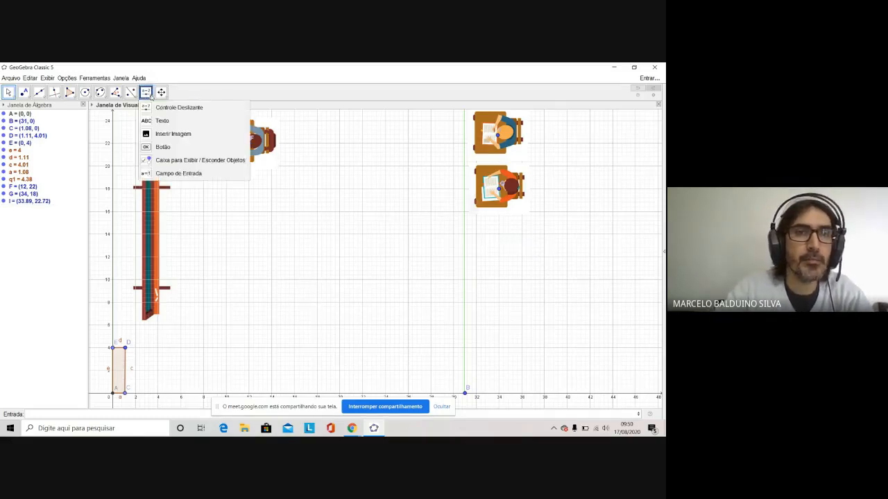
{"action": "left_click", "coordinate": [167, 133]}
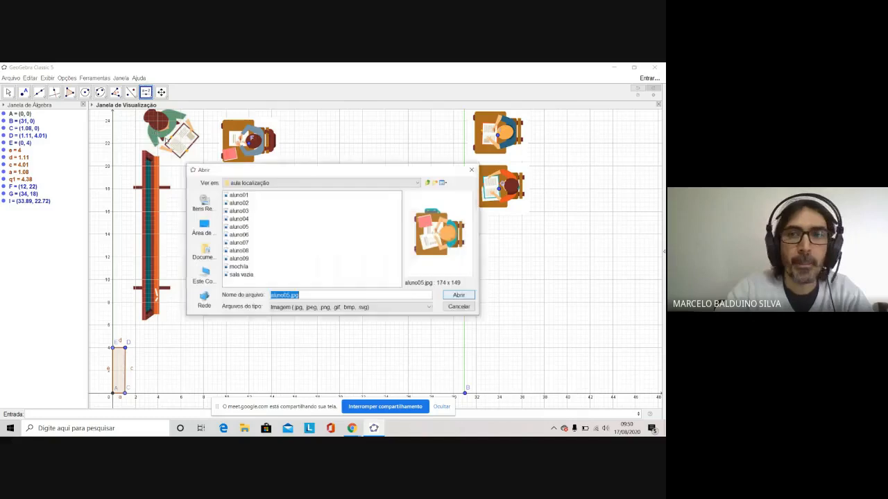
{"action": "left_click", "coordinate": [239, 219]}
{"action": "left_click", "coordinate": [459, 296]}
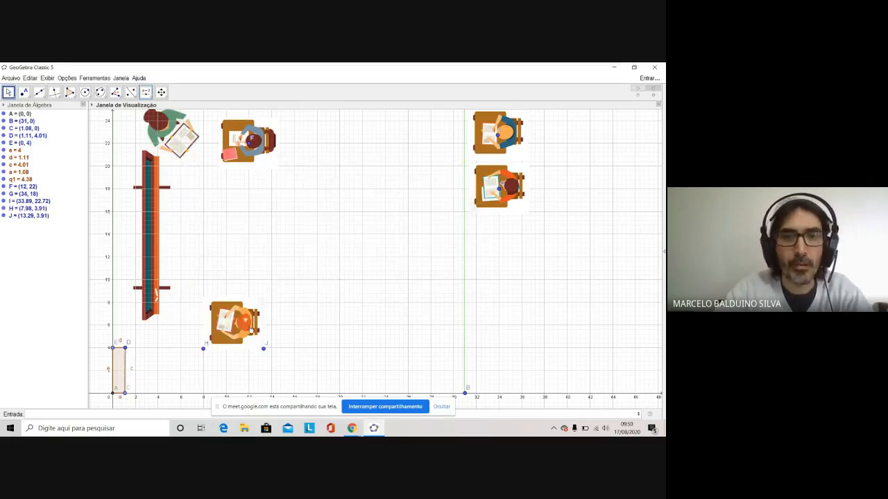
Step: Centre the "aluno04" image on point H with "Centralizar Imagem", move it outside the classroom to about (33.5, 13.8), and clear the selection
{"action": "right_click", "coordinate": [242, 323]}
{"action": "left_click", "coordinate": [281, 381]}
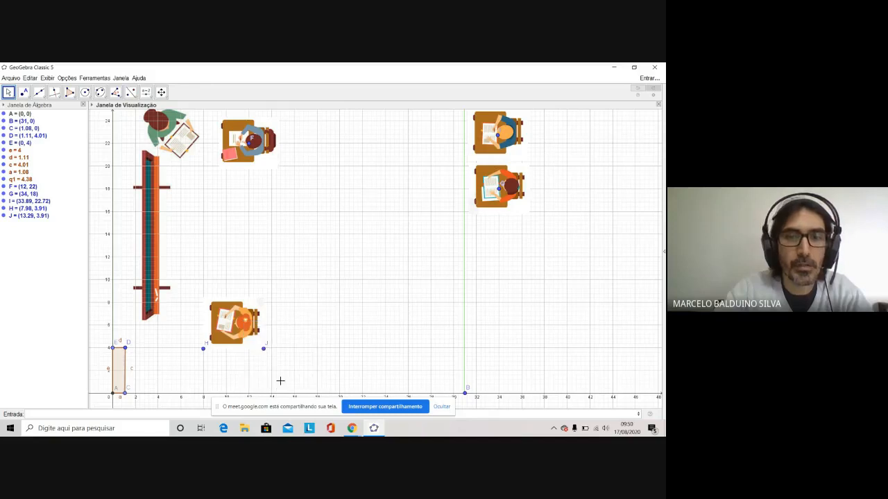
{"action": "left_click", "coordinate": [553, 126]}
{"action": "left_click", "coordinate": [544, 206]}
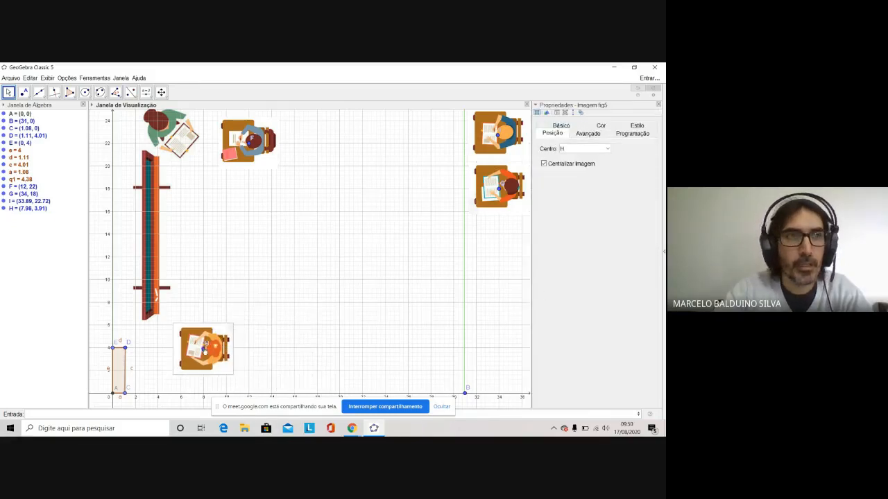
{"action": "left_click_drag", "start_coordinate": [203, 350], "coordinate": [496, 240]}
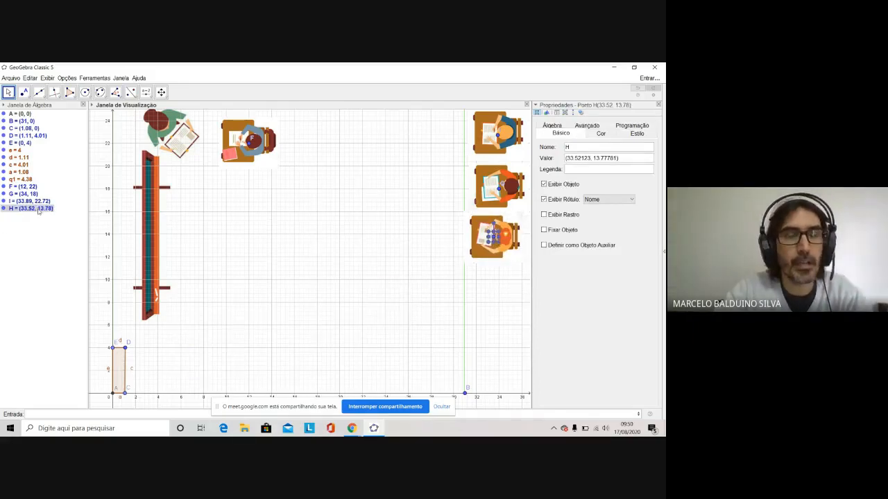
{"action": "left_click", "coordinate": [500, 303]}
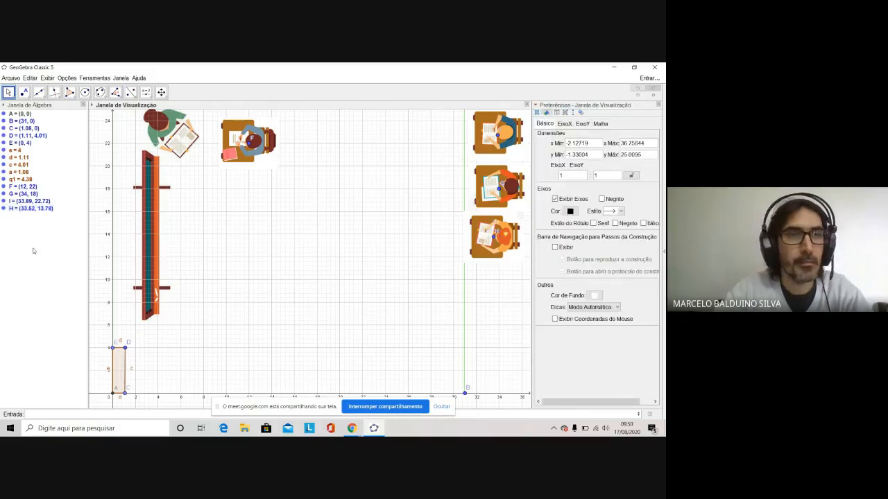
Step: Insert the image "aluno05" from the "aula localização" folder into the lower part of the classroom
{"action": "left_click", "coordinate": [145, 93]}
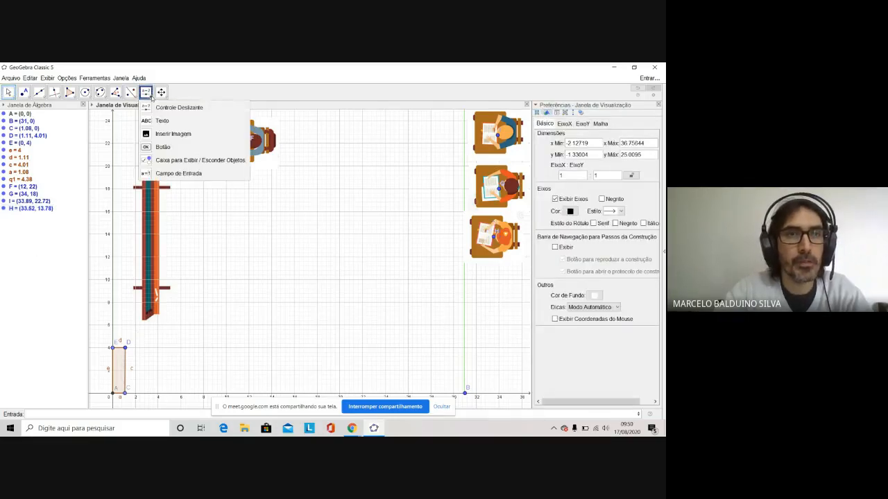
{"action": "left_click", "coordinate": [159, 134]}
{"action": "left_click", "coordinate": [201, 194]}
{"action": "left_click", "coordinate": [239, 227]}
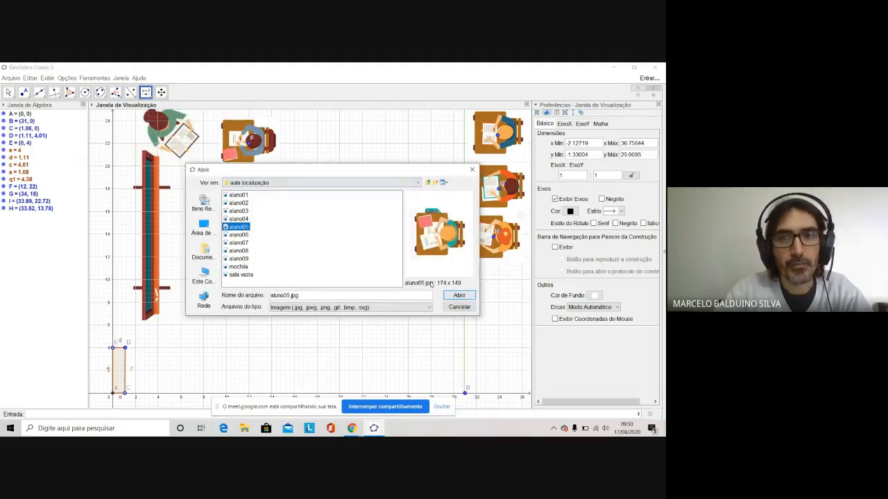
{"action": "left_click", "coordinate": [459, 295]}
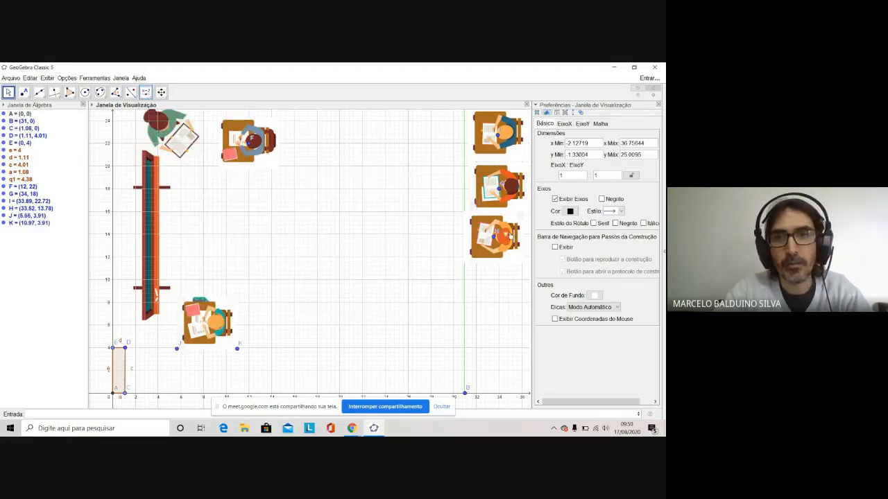
Step: Centre the "aluno05" image on point J with "Centralizar Imagem" and move it outside the classroom to about (34.2, 9.4)
{"action": "right_click", "coordinate": [218, 319]}
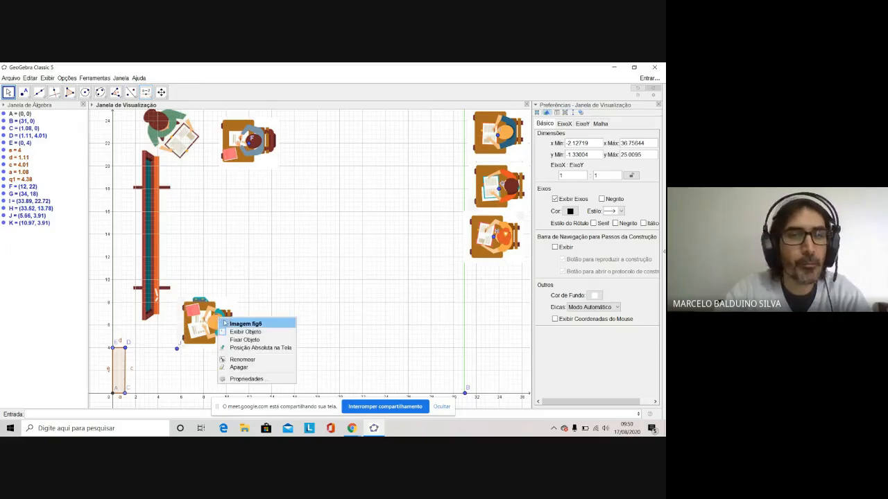
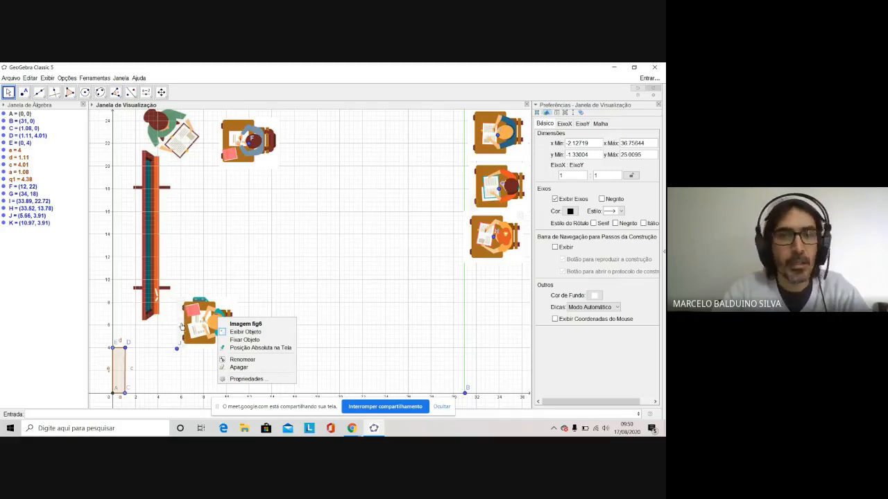
{"action": "left_click", "coordinate": [246, 379]}
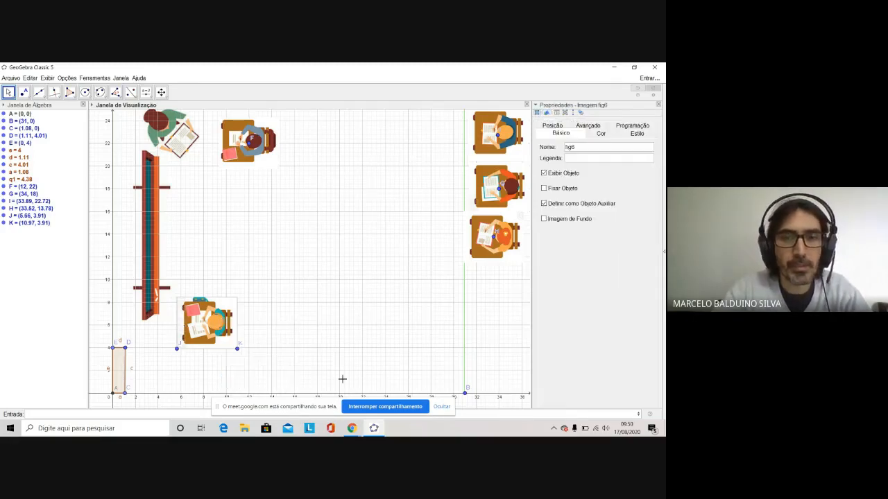
{"action": "left_click", "coordinate": [555, 126]}
{"action": "left_click", "coordinate": [555, 205]}
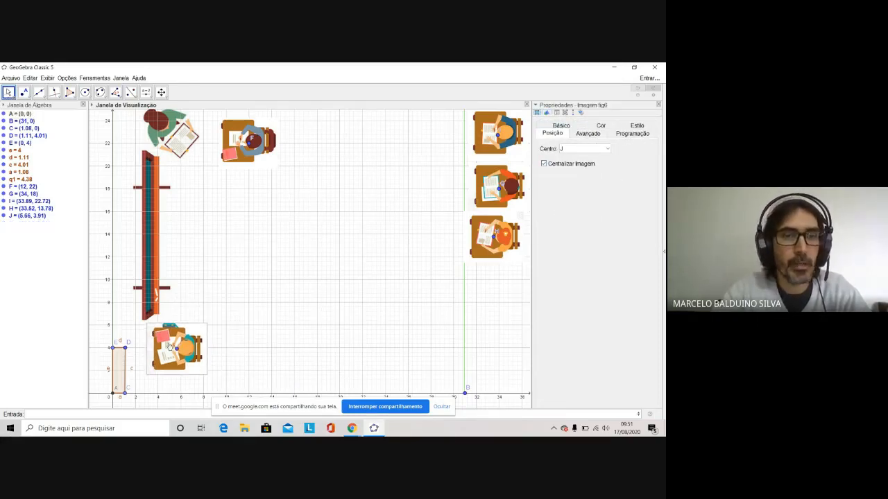
{"action": "left_click", "coordinate": [177, 349]}
{"action": "left_click_drag", "start_coordinate": [186, 350], "coordinate": [510, 287]}
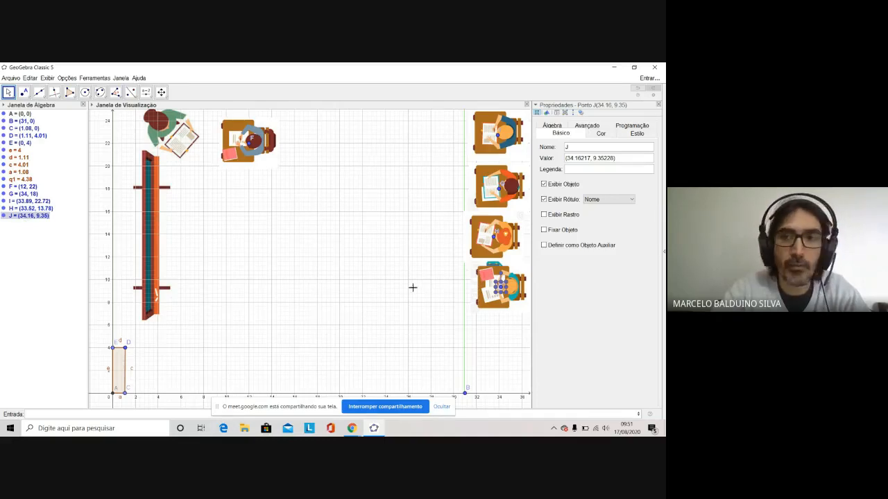
{"action": "left_click", "coordinate": [501, 347]}
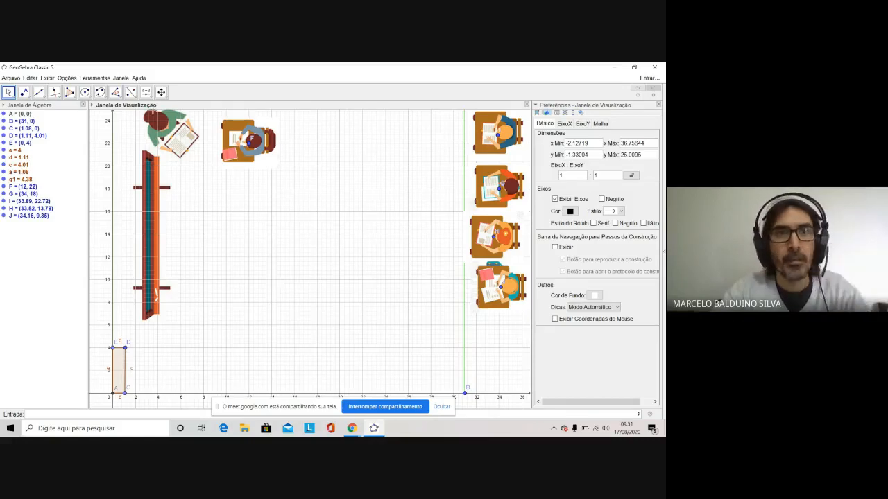
Step: Insert the image "aluno06" from the "aula localização" folder into the lower part of the classroom
{"action": "left_click", "coordinate": [150, 96]}
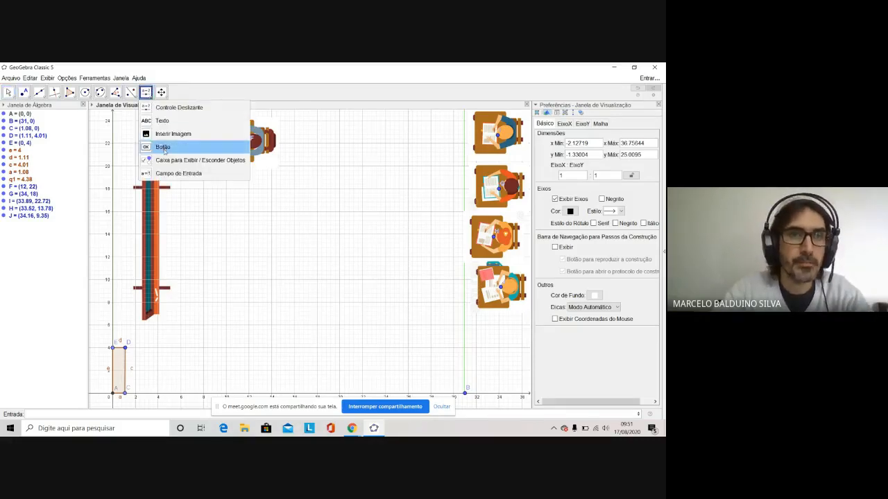
{"action": "left_click", "coordinate": [178, 138]}
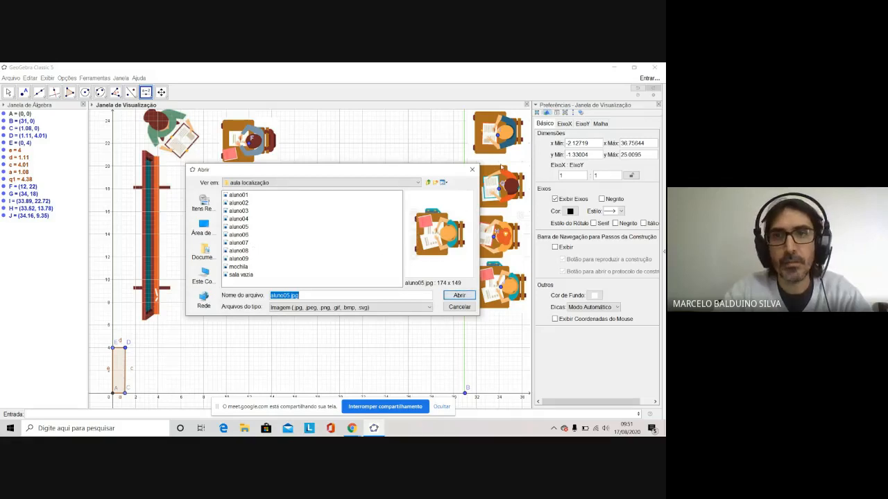
{"action": "left_click", "coordinate": [233, 234]}
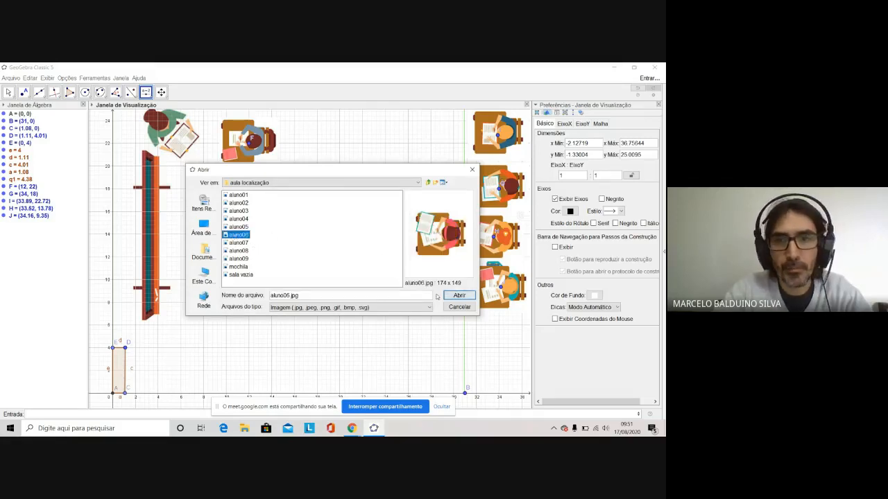
{"action": "left_click", "coordinate": [451, 296]}
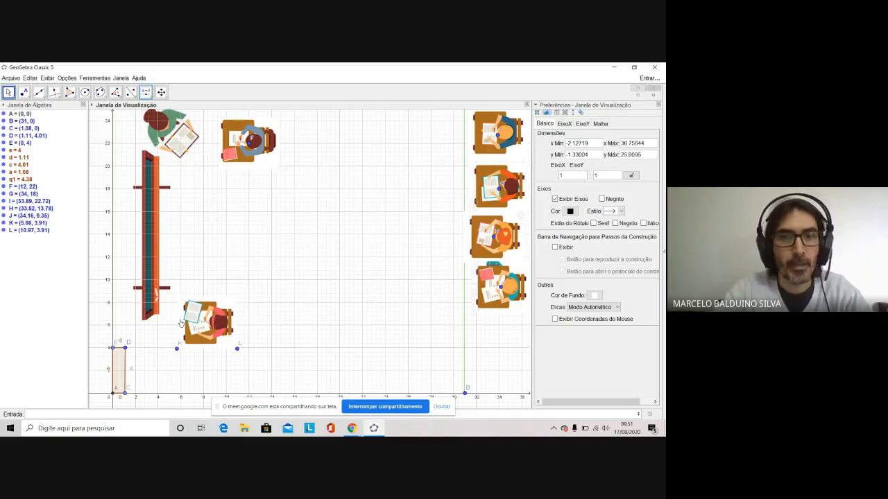
Step: Centre the "aluno06" image on point K with the "Centralizar Imagem" option
{"action": "right_click", "coordinate": [206, 313]}
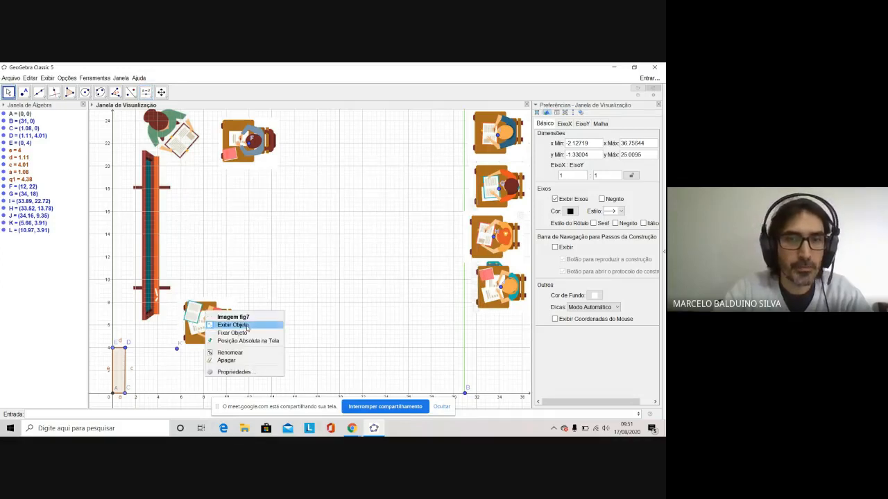
{"action": "left_click", "coordinate": [237, 373]}
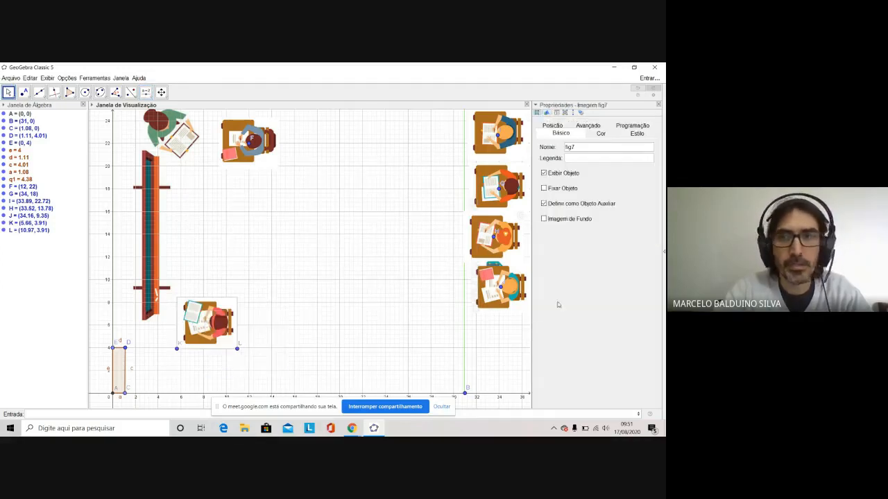
{"action": "left_click", "coordinate": [559, 126]}
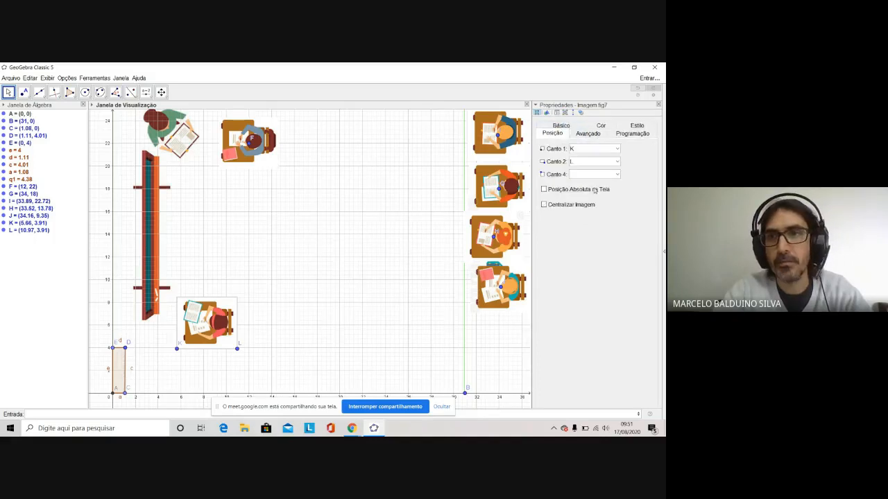
{"action": "left_click", "coordinate": [544, 206]}
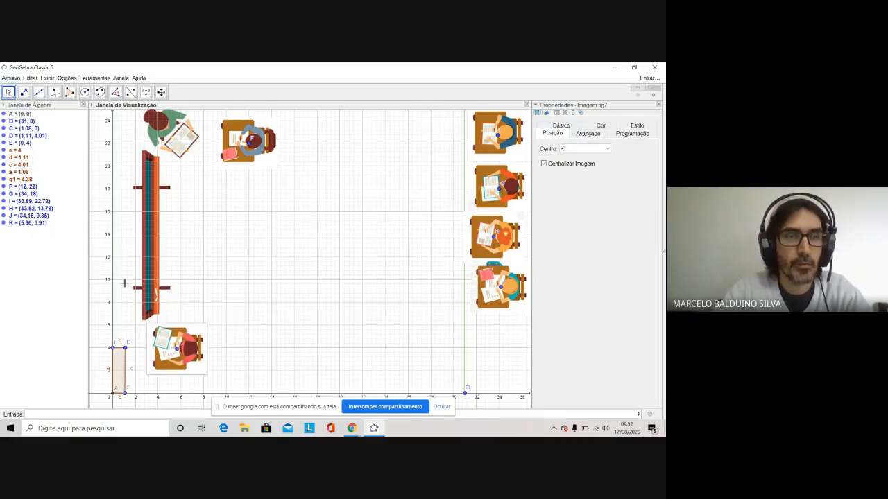
Step: Move the "aluno06" image by point K outside the classroom to about (34.3, 4.7) and close the properties view
{"action": "left_click_drag", "start_coordinate": [178, 349], "coordinate": [502, 339]}
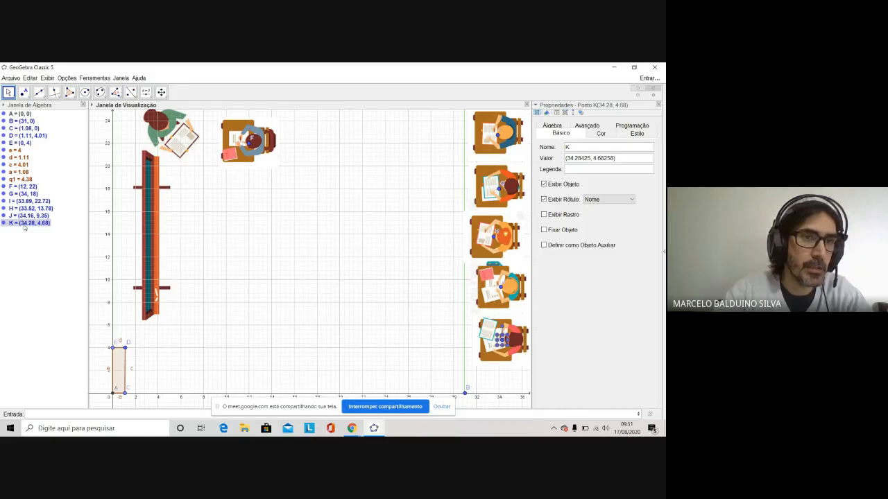
{"action": "left_click", "coordinate": [492, 383]}
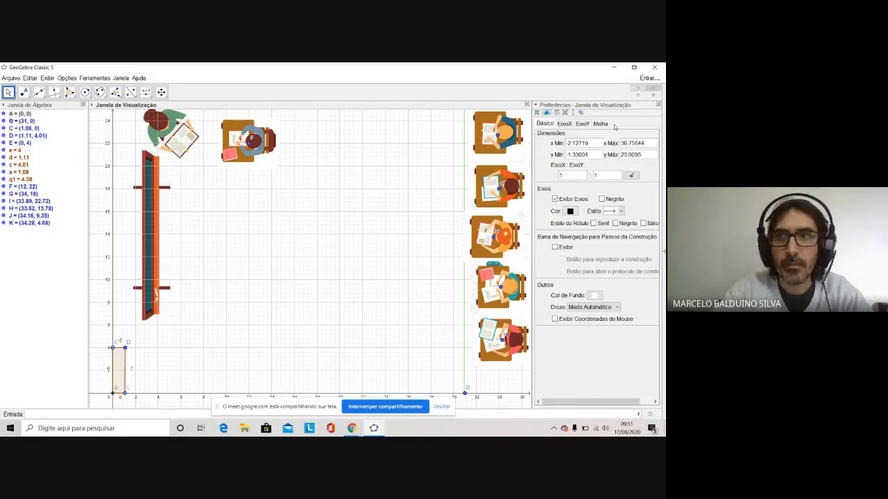
{"action": "left_click", "coordinate": [657, 104]}
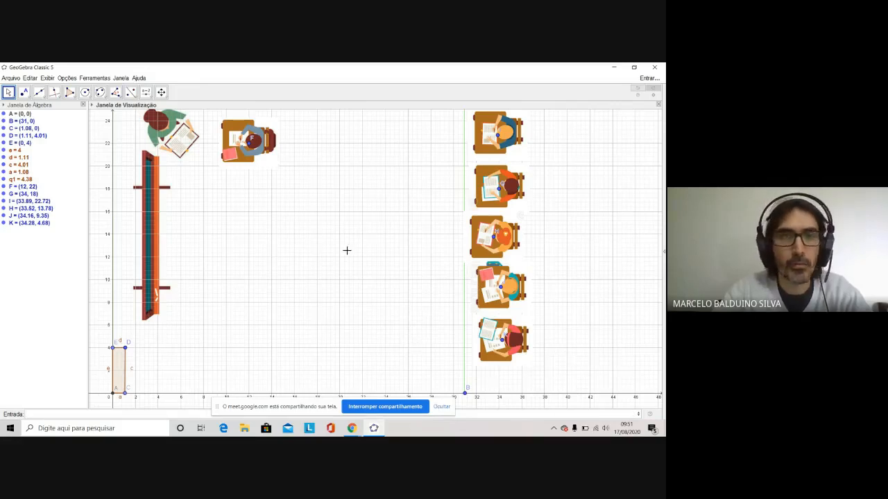
Step: Start inserting another image with the "Inserir Imagem" tool
{"action": "left_click", "coordinate": [147, 92]}
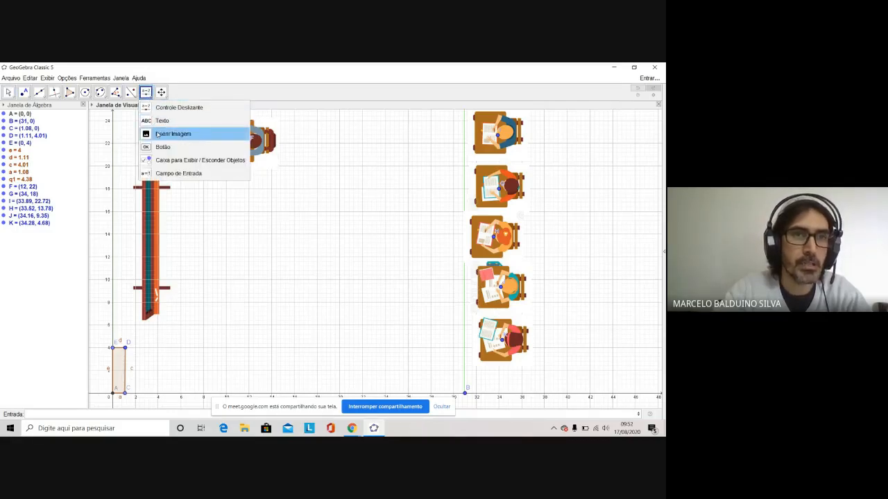
Step: Insert the image aluno07.jpg from the aula localização folder into the graphics view
{"action": "left_click", "coordinate": [157, 134]}
{"action": "left_click", "coordinate": [159, 135]}
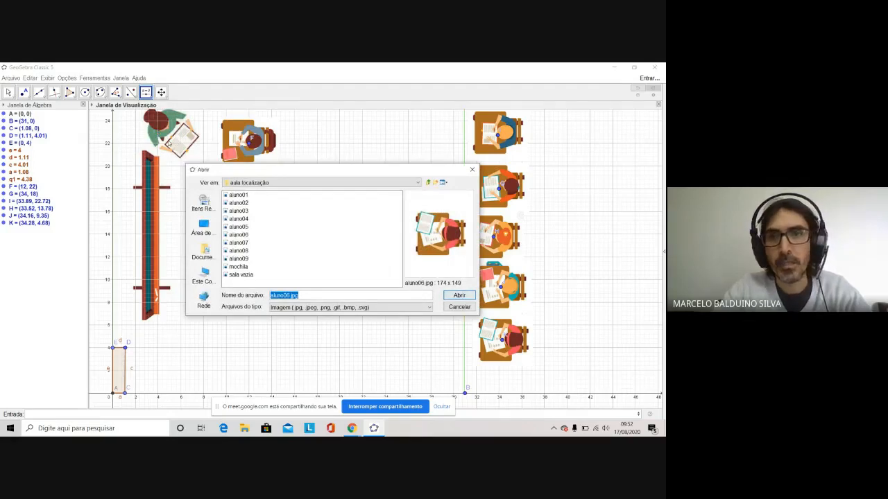
{"action": "left_click", "coordinate": [244, 243]}
{"action": "left_click", "coordinate": [460, 296]}
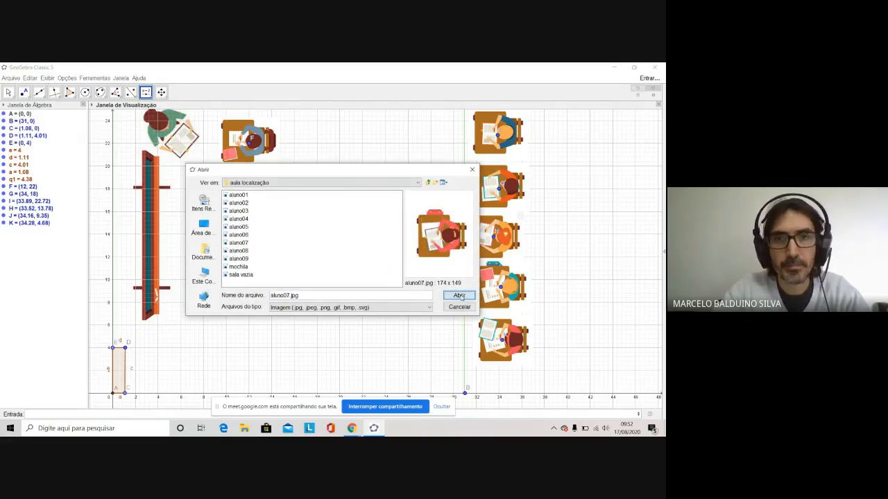
Step: Center the aluno07 image on its point and place it below the column of students at about (34.1, 0.5)
{"action": "right_click", "coordinate": [239, 330]}
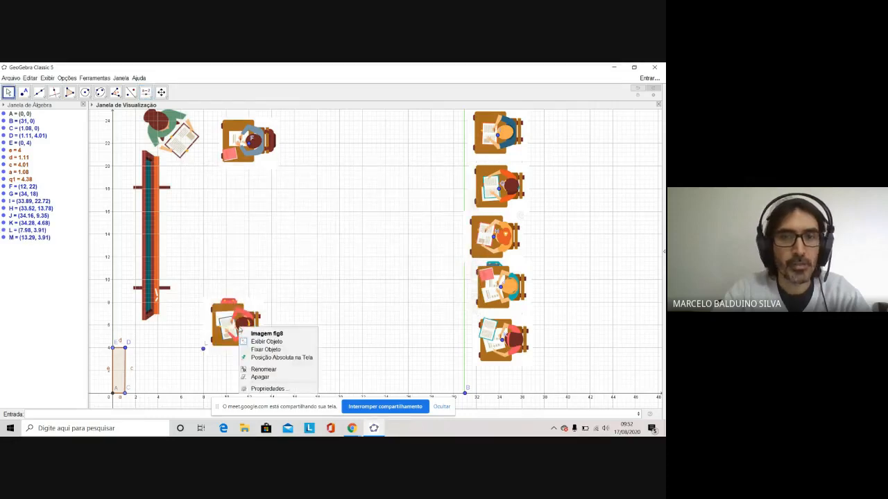
{"action": "left_click", "coordinate": [267, 389]}
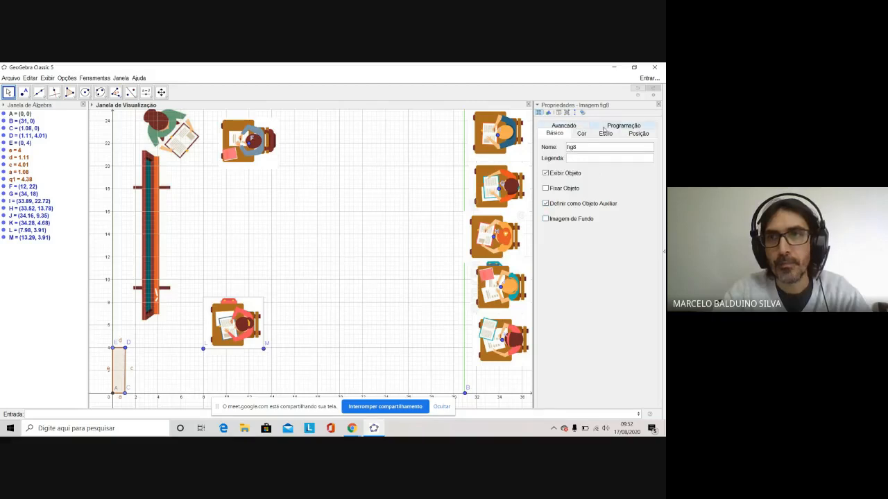
{"action": "left_click", "coordinate": [639, 135]}
{"action": "left_click", "coordinate": [545, 205]}
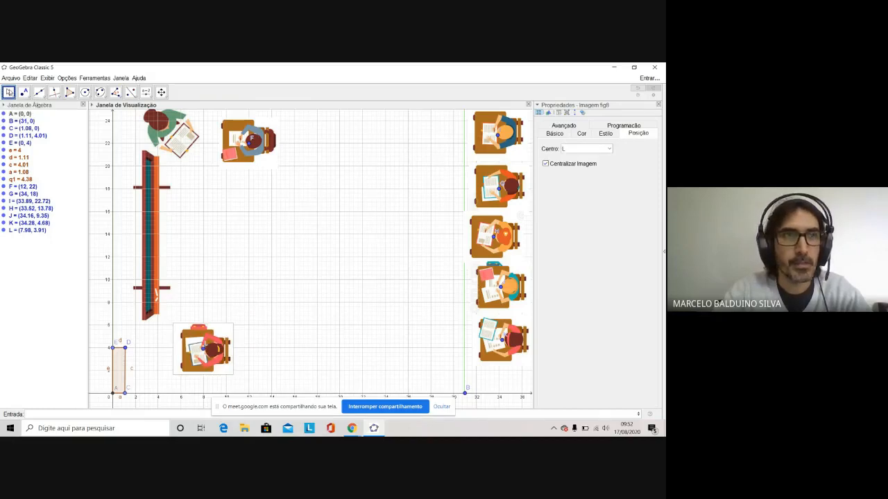
{"action": "left_click_drag", "start_coordinate": [203, 350], "coordinate": [501, 392]}
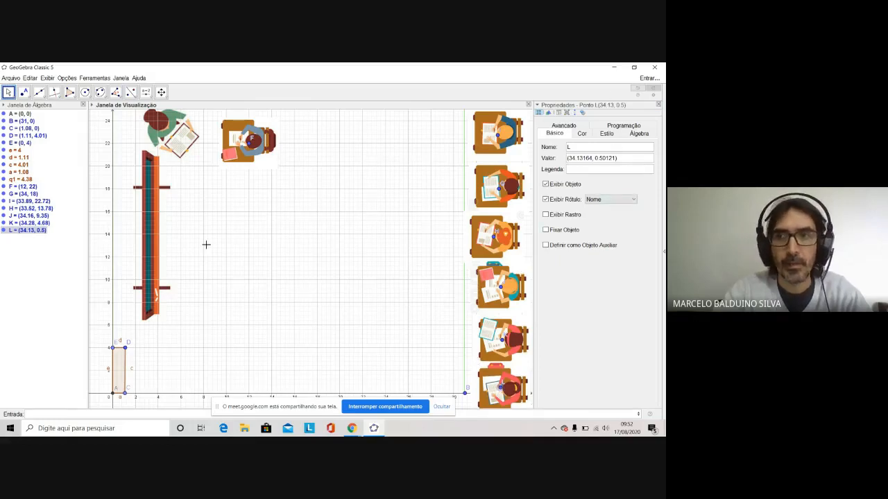
Step: Insert the image aluno08.jpg into the graphics view
{"action": "left_click", "coordinate": [146, 93]}
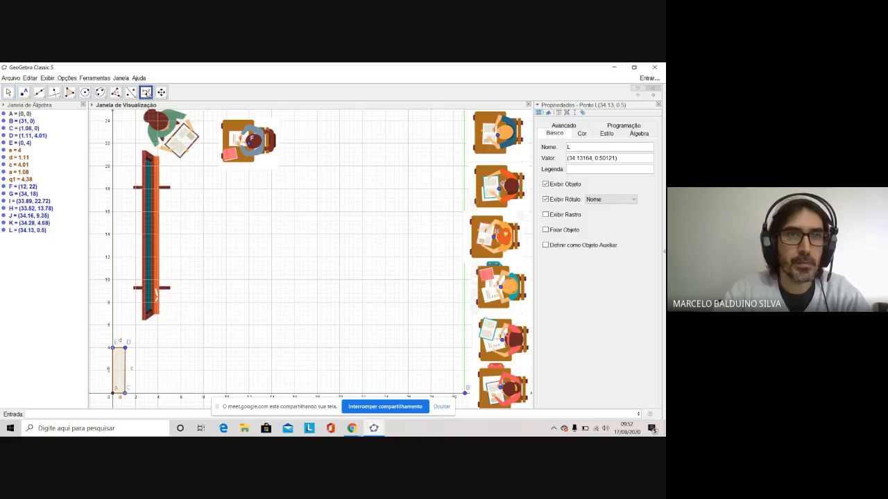
{"action": "left_click", "coordinate": [148, 94]}
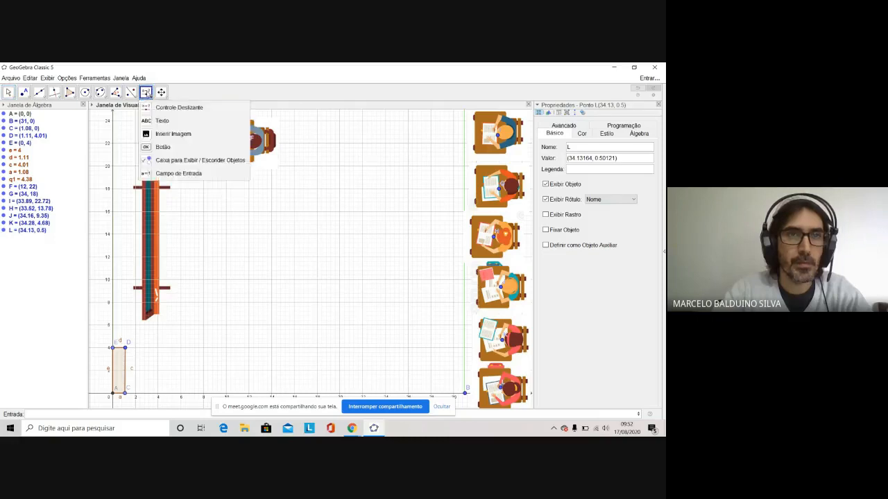
{"action": "left_click", "coordinate": [172, 134]}
{"action": "left_click", "coordinate": [239, 250]}
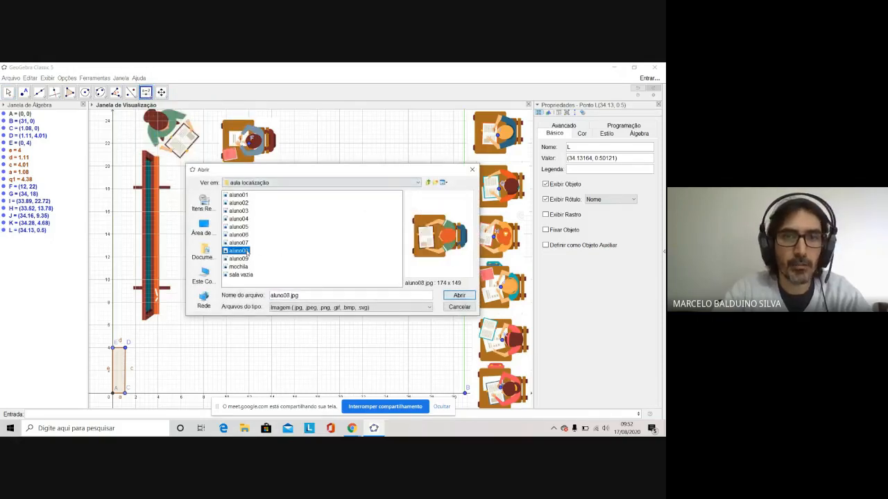
{"action": "left_click", "coordinate": [458, 295]}
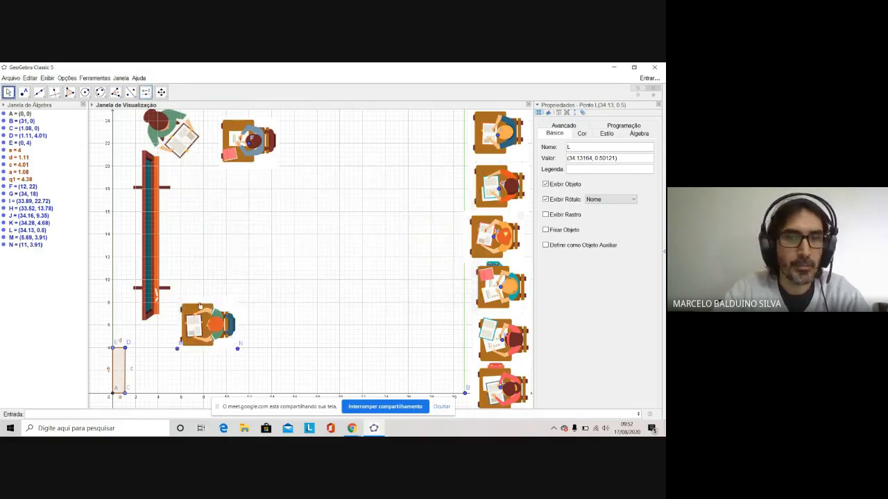
Step: Center the aluno08 image on its point and place it beside the column of students at about (36.9, 19.7)
{"action": "right_click", "coordinate": [206, 317]}
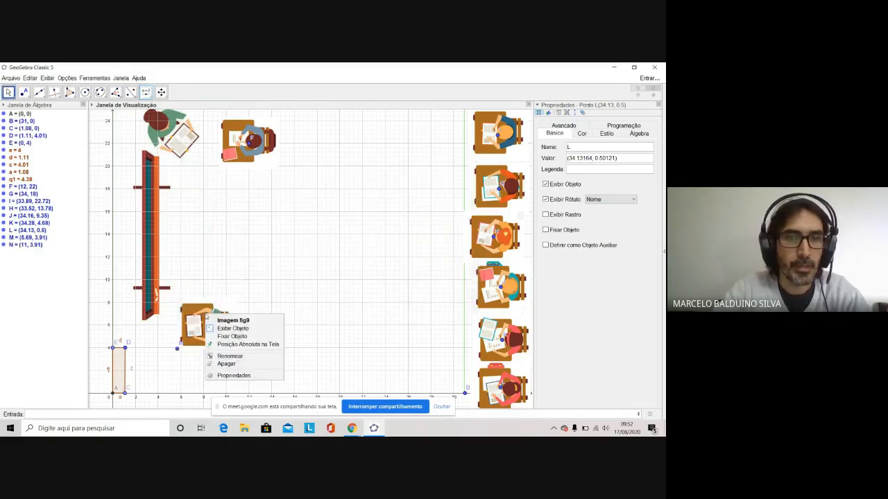
{"action": "left_click", "coordinate": [248, 375]}
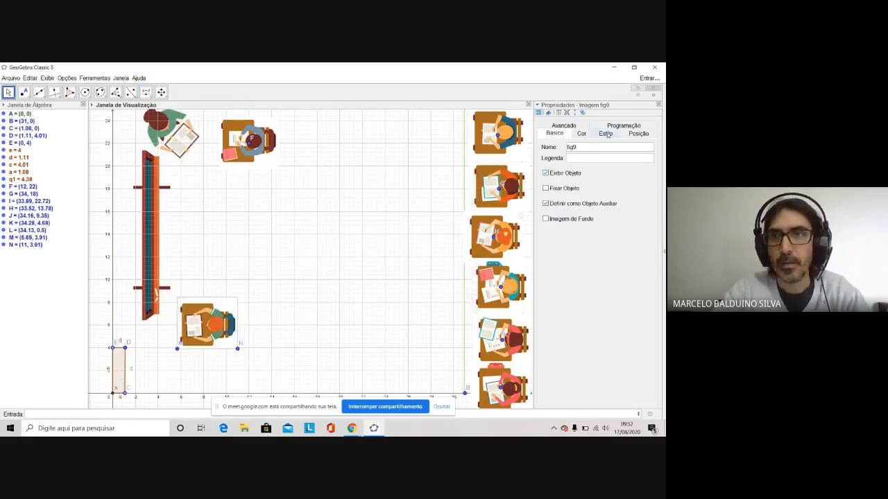
{"action": "left_click", "coordinate": [636, 134]}
{"action": "left_click", "coordinate": [546, 205]}
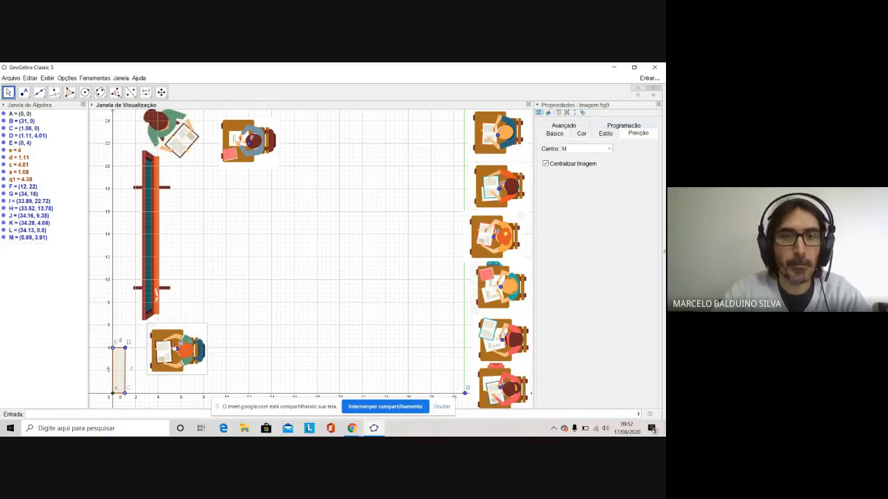
{"action": "left_click_drag", "start_coordinate": [178, 352], "coordinate": [568, 172]}
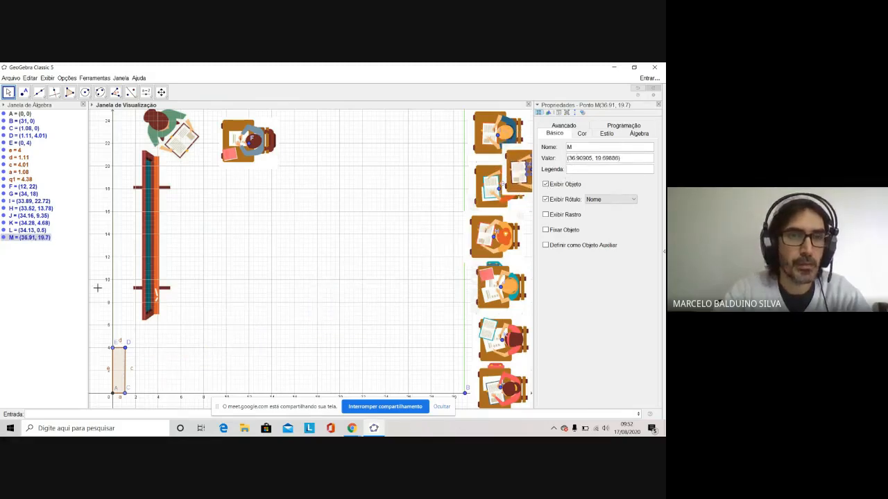
{"action": "left_click", "coordinate": [526, 371]}
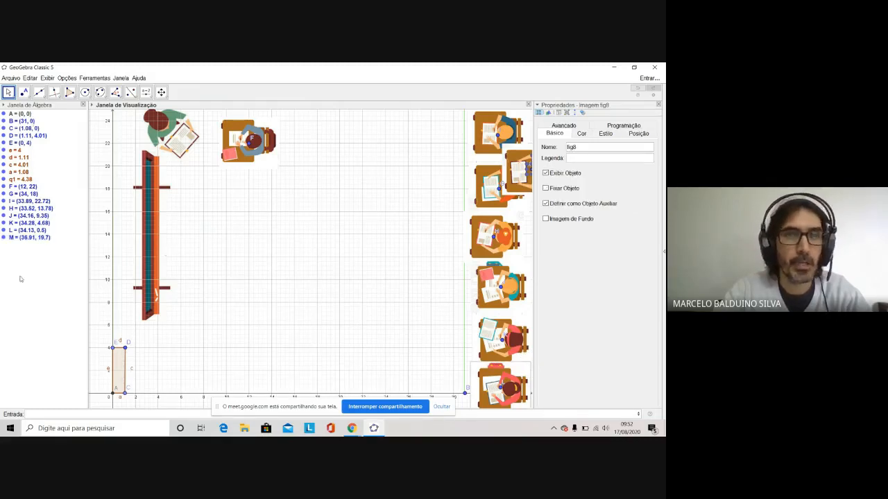
Step: Insert the image aluno09.jpg into the graphics view
{"action": "left_click", "coordinate": [146, 93]}
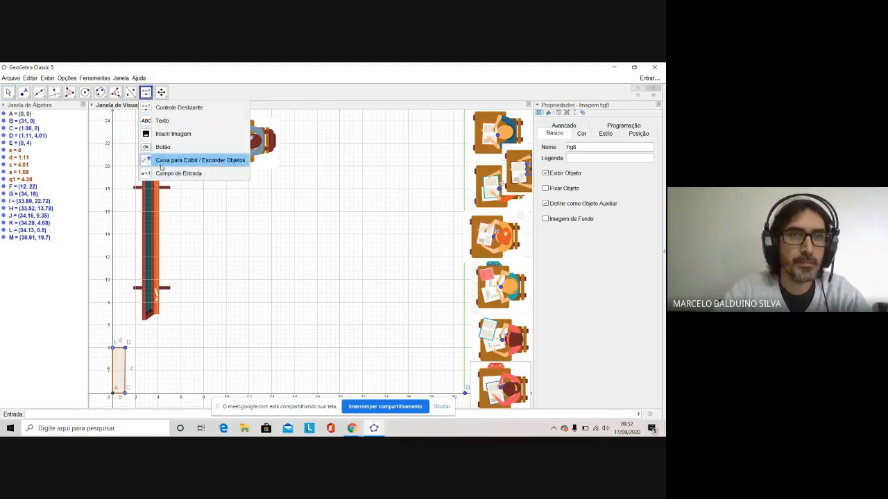
{"action": "left_click", "coordinate": [171, 133]}
{"action": "left_click", "coordinate": [242, 260]}
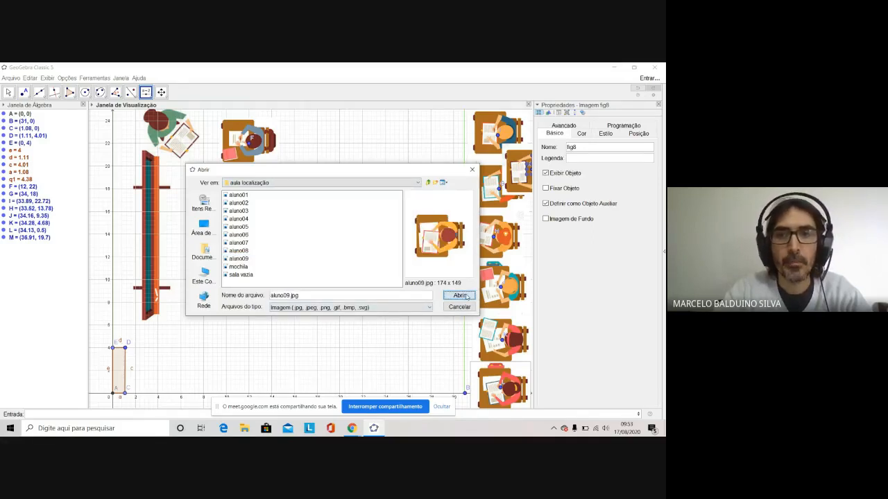
{"action": "left_click", "coordinate": [460, 296]}
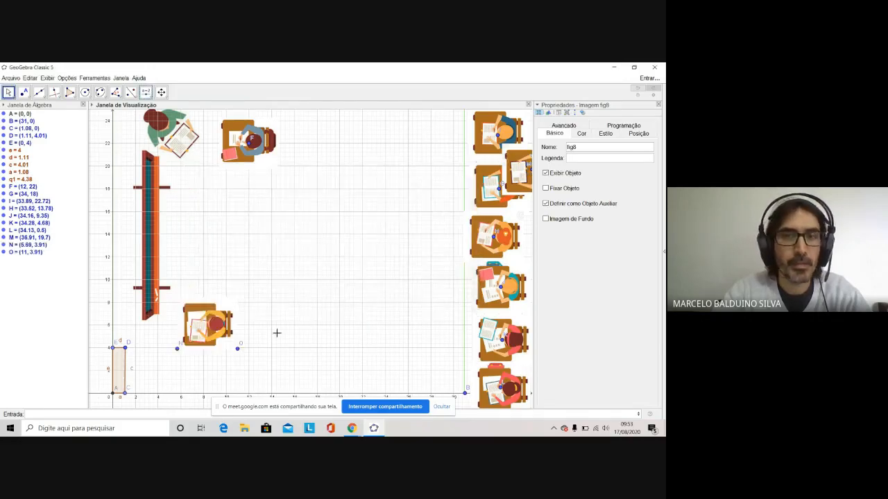
Step: Center the aluno09 image on its point, close its properties and place it at about (41, 13.2)
{"action": "right_click", "coordinate": [215, 332]}
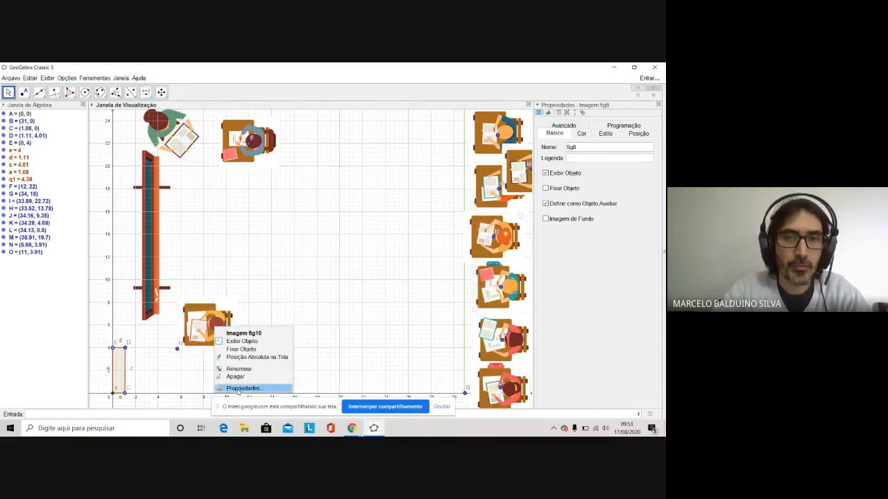
{"action": "left_click", "coordinate": [236, 393]}
{"action": "left_click", "coordinate": [639, 133]}
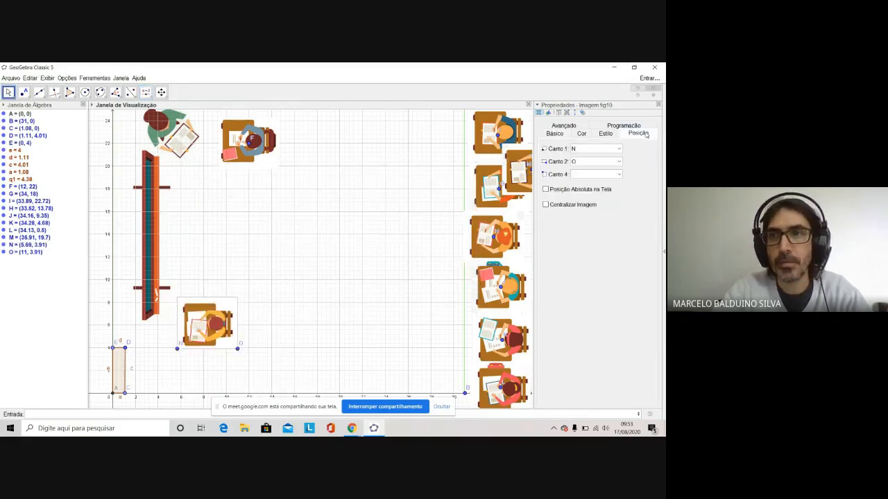
{"action": "left_click", "coordinate": [546, 204]}
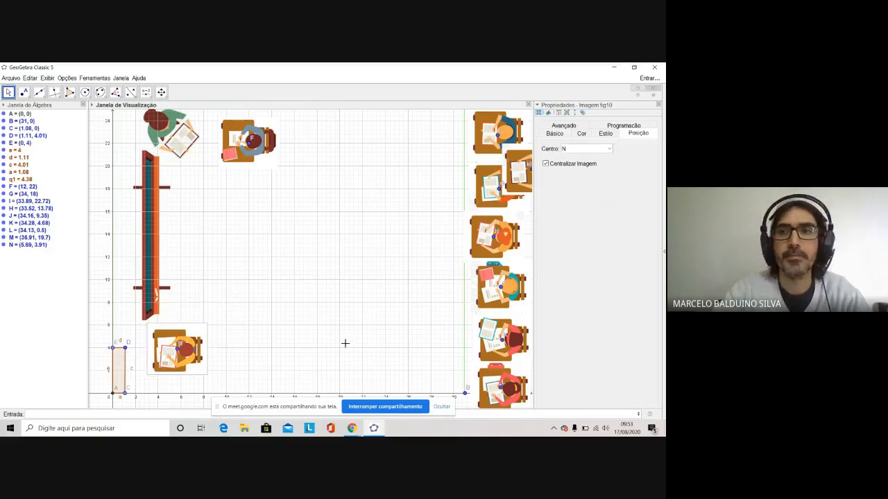
{"action": "left_click", "coordinate": [658, 105]}
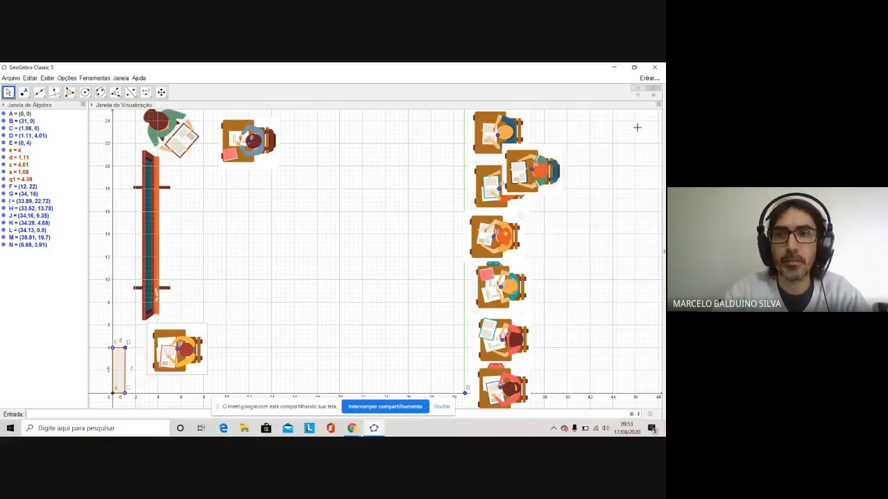
{"action": "left_click_drag", "start_coordinate": [177, 351], "coordinate": [580, 244]}
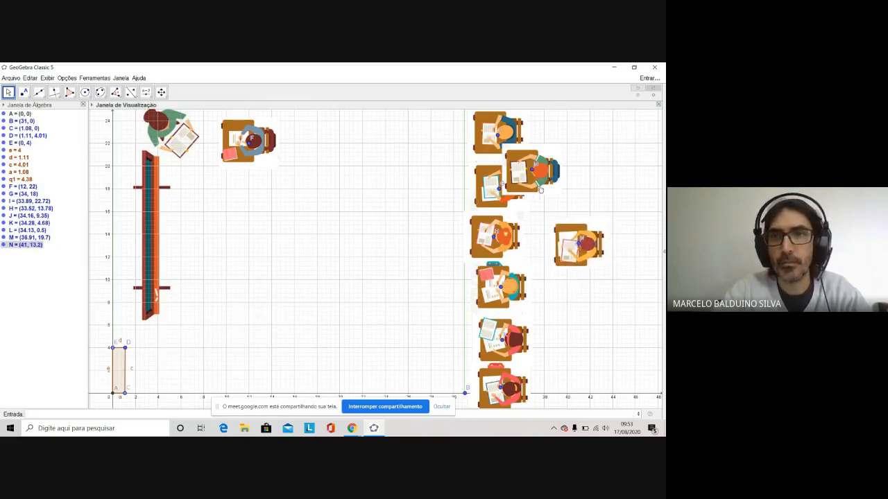
Step: Arrange the aluno08 and aluno09 images at about (42, 16) and (41.4, 9.35), and place the aluno07 image at (12, 6)
{"action": "left_click_drag", "start_coordinate": [532, 175], "coordinate": [571, 187]}
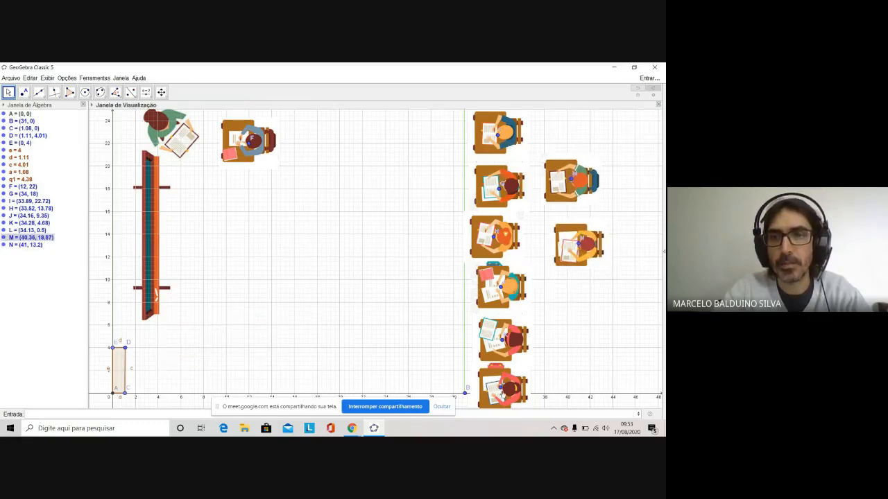
{"action": "left_click_drag", "start_coordinate": [502, 391], "coordinate": [615, 140]}
{"action": "left_click_drag", "start_coordinate": [573, 180], "coordinate": [569, 191]}
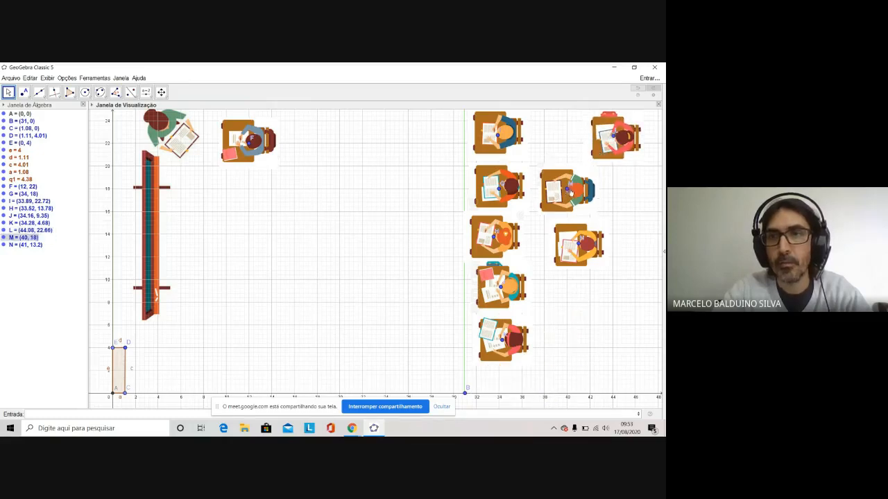
{"action": "left_click_drag", "start_coordinate": [579, 248], "coordinate": [583, 292]}
{"action": "left_click_drag", "start_coordinate": [570, 192], "coordinate": [600, 218]}
{"action": "left_click_drag", "start_coordinate": [616, 144], "coordinate": [575, 143]}
{"action": "left_click_drag", "start_coordinate": [591, 215], "coordinate": [583, 213]}
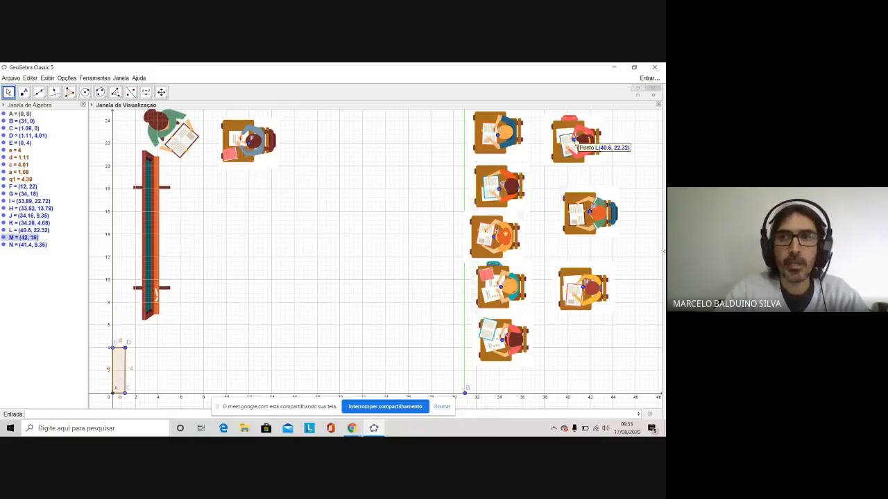
{"action": "left_click_drag", "start_coordinate": [575, 141], "coordinate": [248, 326]}
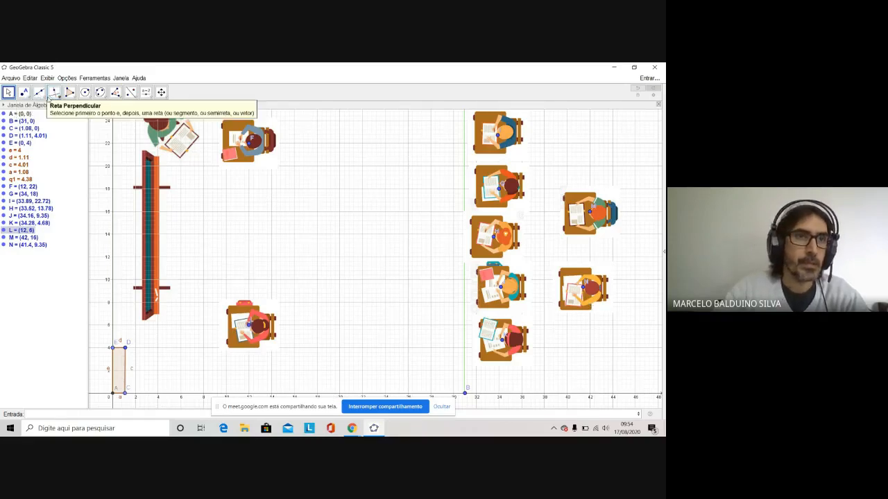
Step: Draw two roughly horizontal segments across the classroom, from about (8.4, 17.9) to (30.4, 17.7) and from (7.9, 9) to (30.3, 8.6)
{"action": "left_click", "coordinate": [45, 98]}
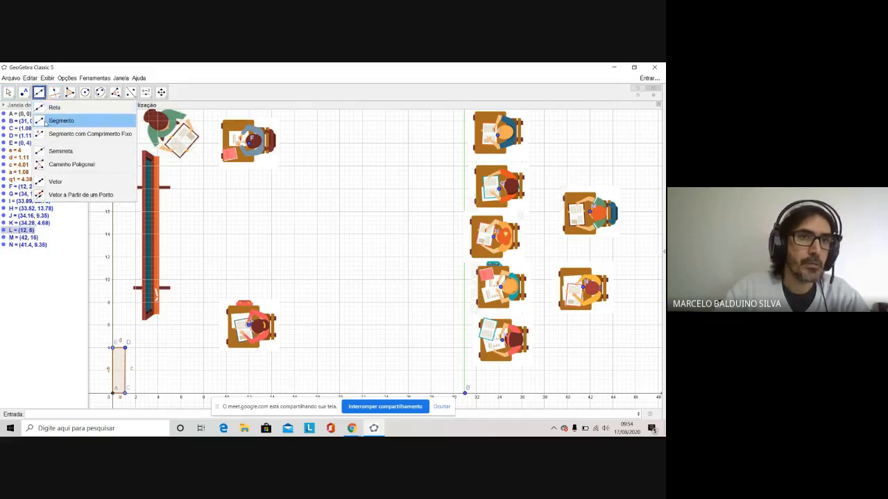
{"action": "left_click", "coordinate": [61, 120]}
{"action": "left_click", "coordinate": [208, 189]}
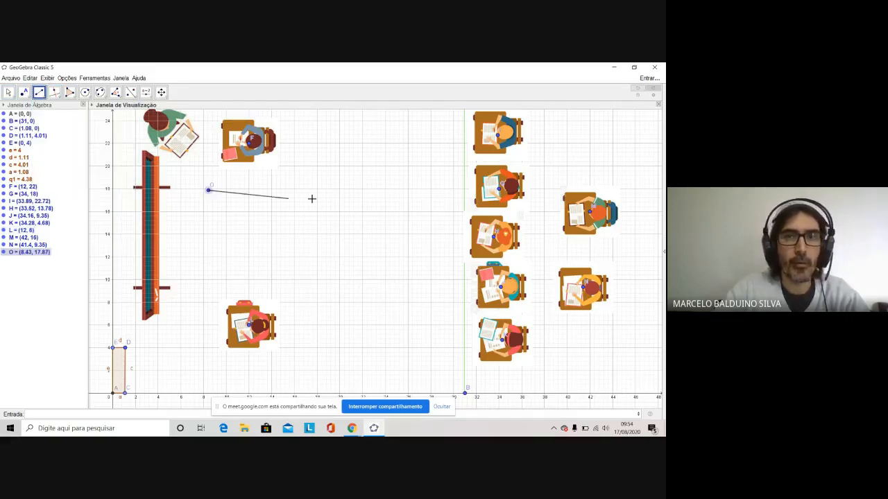
{"action": "left_click", "coordinate": [457, 192]}
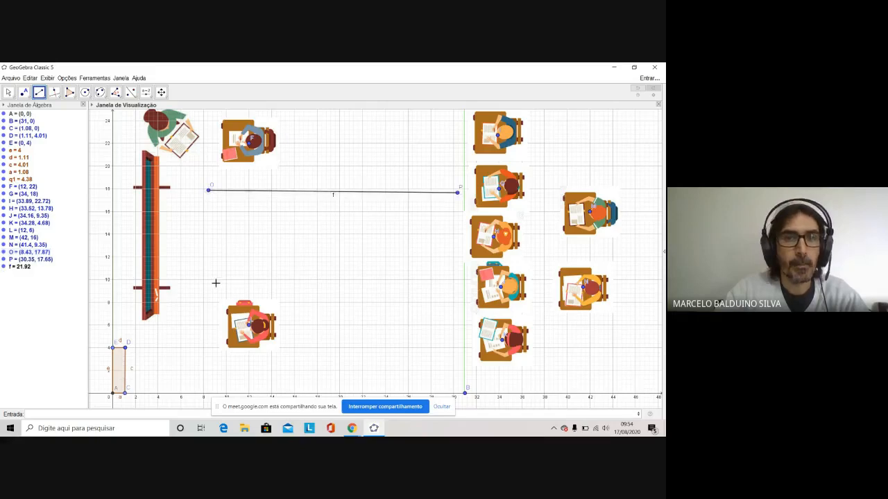
{"action": "left_click", "coordinate": [202, 291]}
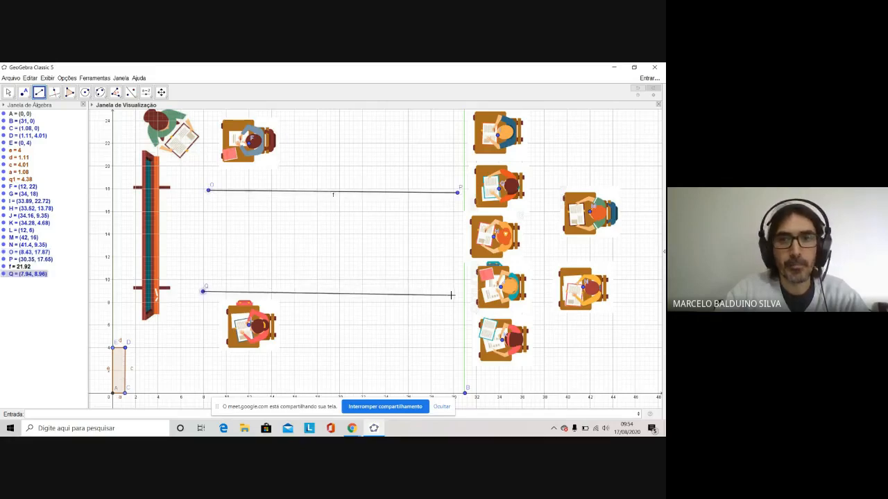
{"action": "left_click", "coordinate": [456, 296]}
Step: Draw two roughly vertical segments across the classroom, from about (15.3, 24) to (15.5, 0) and from (24.5, 23.8) to (24.8, 0.2)
{"action": "left_click", "coordinate": [285, 120]}
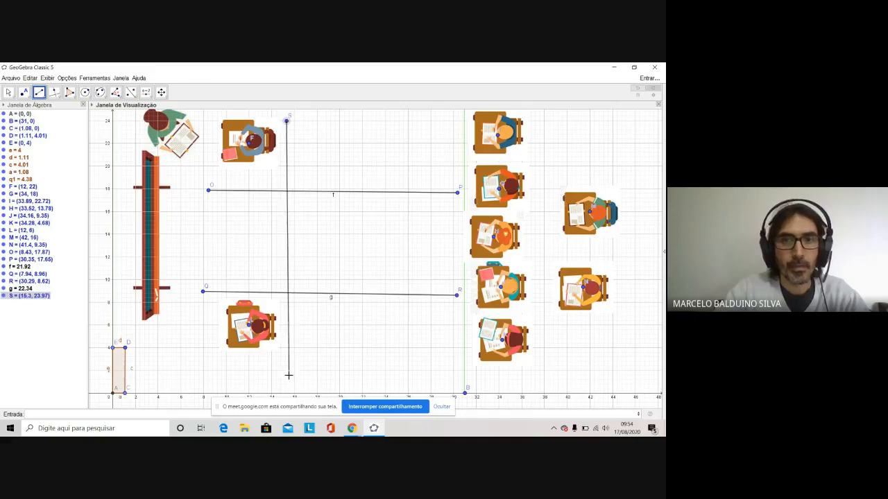
{"action": "left_click", "coordinate": [287, 394]}
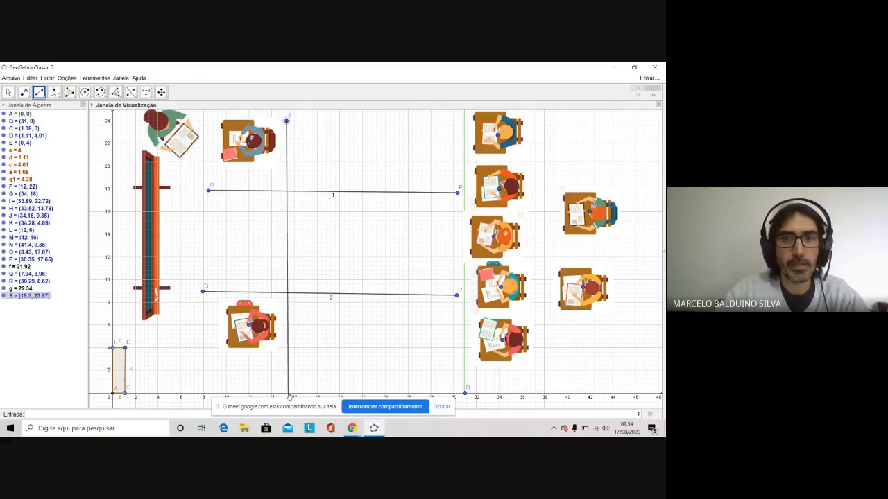
{"action": "left_click", "coordinate": [390, 123]}
{"action": "left_click", "coordinate": [394, 392]}
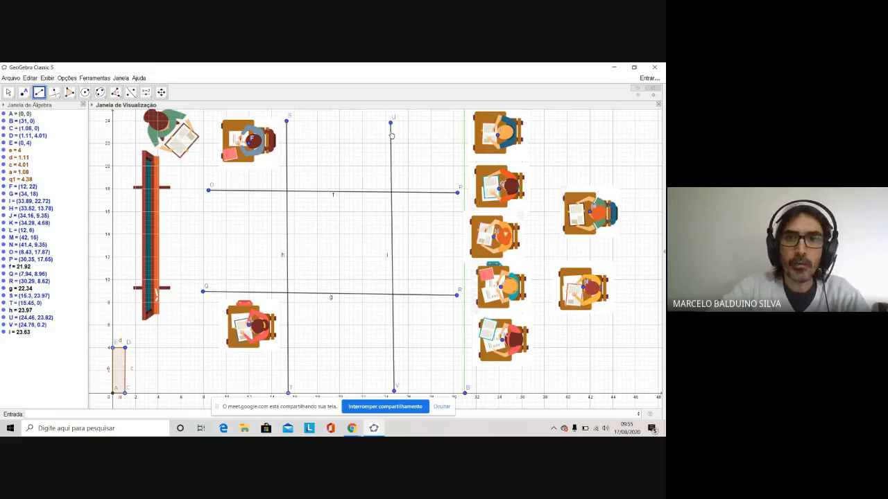
{"action": "left_click", "coordinate": [43, 98]}
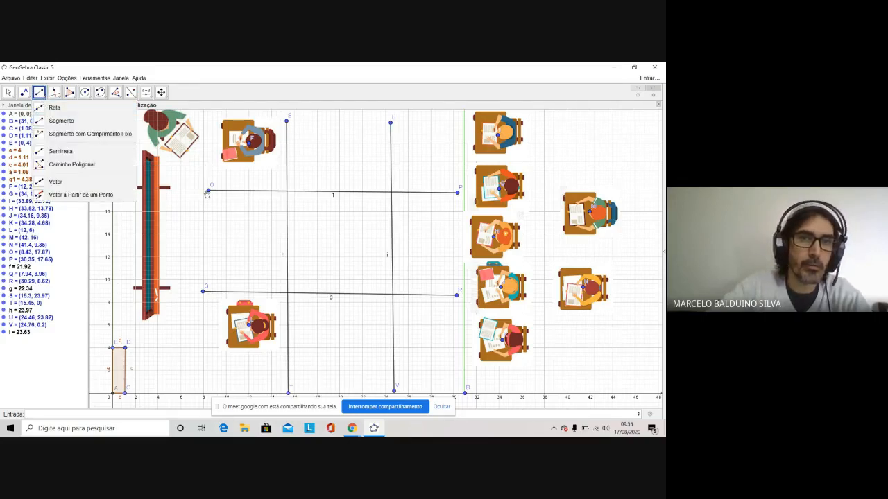
Step: Draw a trial diagonal segment from about (19, 20.4) to (27.5, 4.7) across the classroom and undo it
{"action": "left_click", "coordinate": [32, 97]}
{"action": "left_click", "coordinate": [328, 161]}
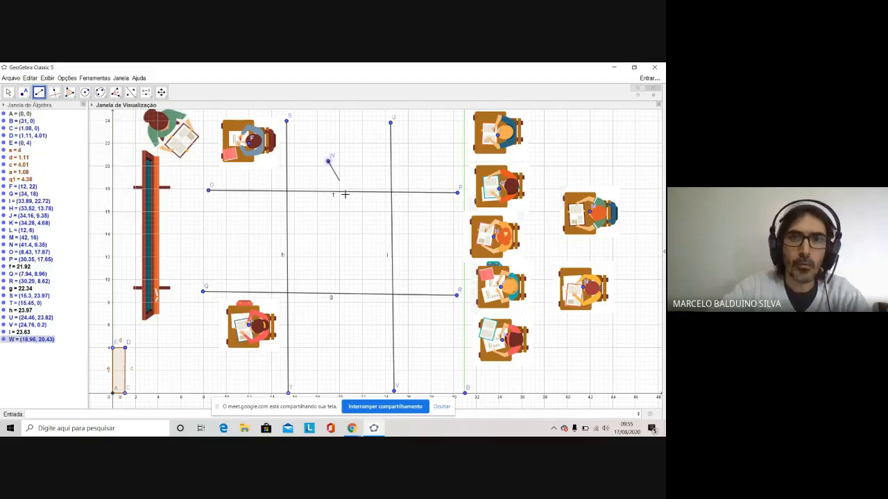
{"action": "left_click", "coordinate": [425, 340]}
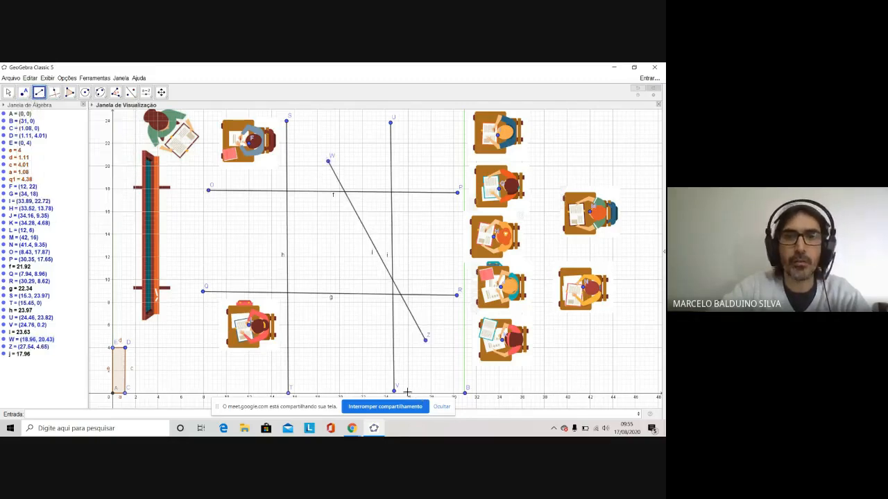
{"action": "key", "text": "ctrl+z"}
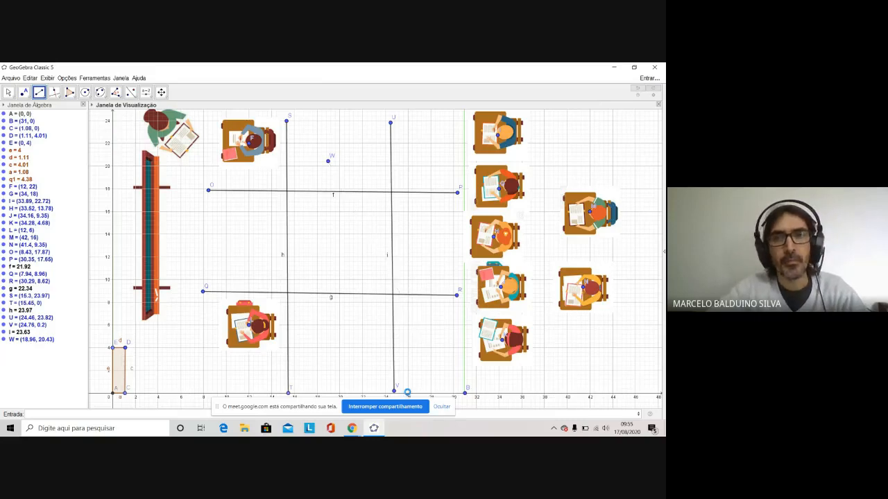
Step: Delete the vertical segment near x = 15 with both its endpoints, plus the leftover point W at about (19, 20.4)
{"action": "left_click", "coordinate": [286, 121]}
{"action": "key", "text": "Delete"}
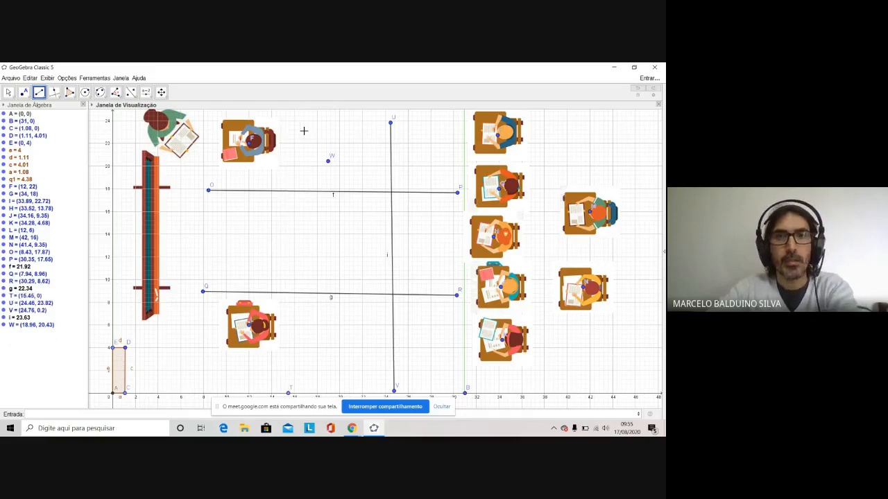
{"action": "left_click", "coordinate": [332, 163]}
{"action": "key", "text": "Delete"}
{"action": "left_click", "coordinate": [289, 393]}
{"action": "key", "text": "Delete"}
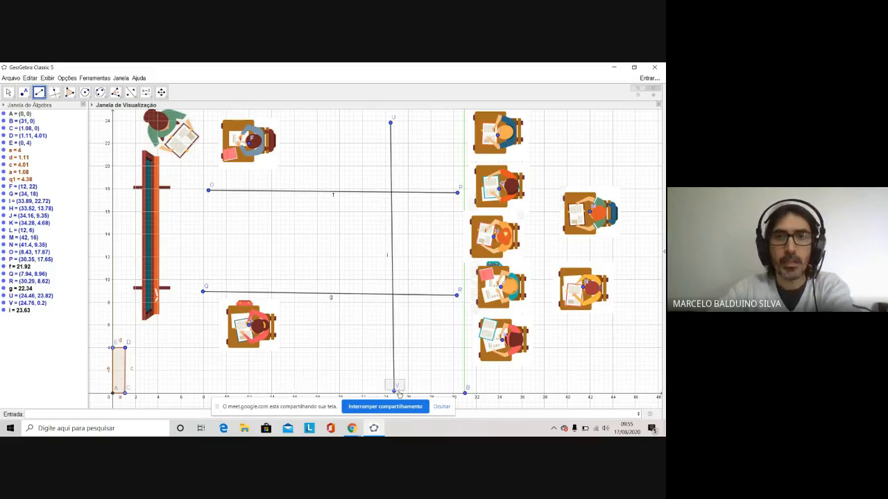
Step: Delete the remaining vertical segment near x = 24.5 together with its endpoints U and V
{"action": "left_click", "coordinate": [391, 123]}
{"action": "key", "text": "Delete"}
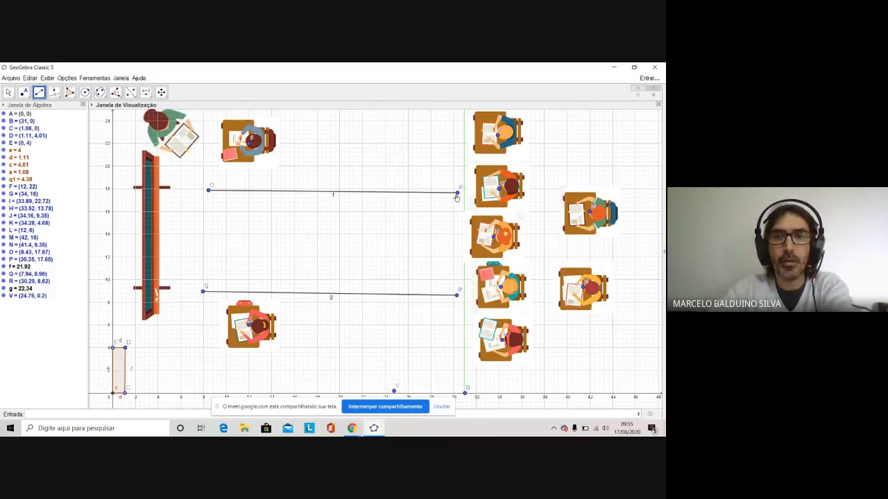
{"action": "right_click", "coordinate": [393, 391]}
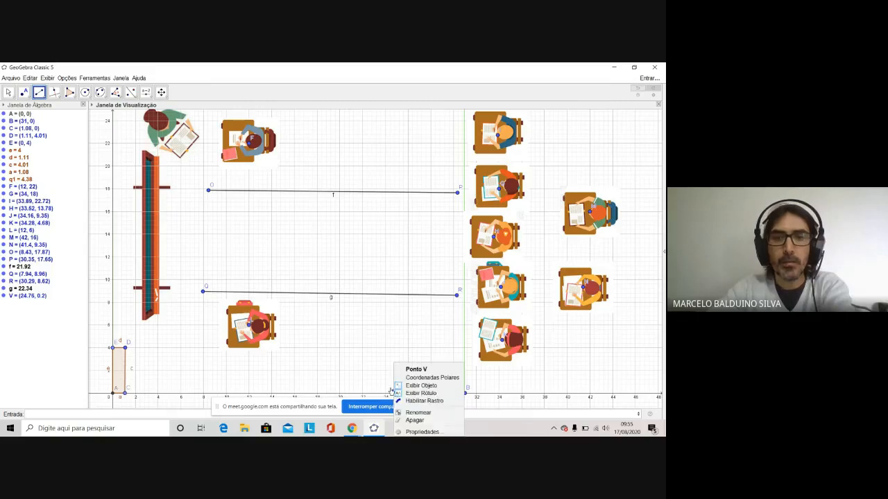
{"action": "left_click", "coordinate": [380, 388]}
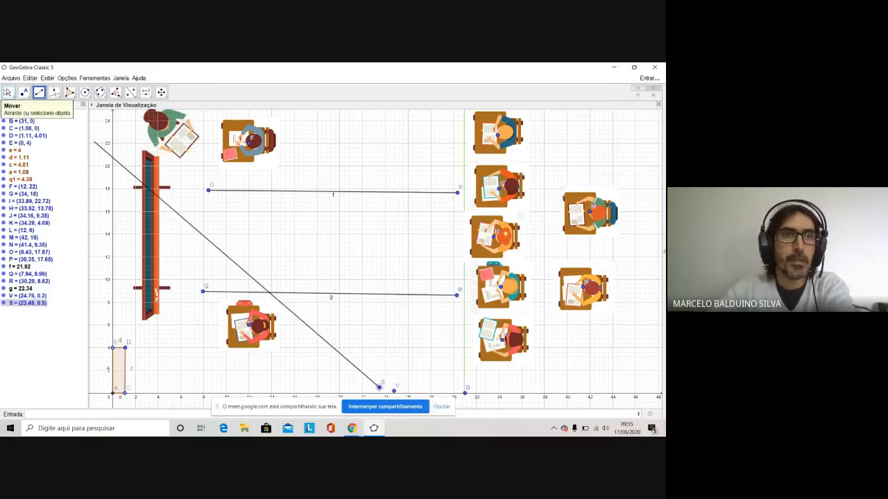
{"action": "left_click", "coordinate": [8, 92]}
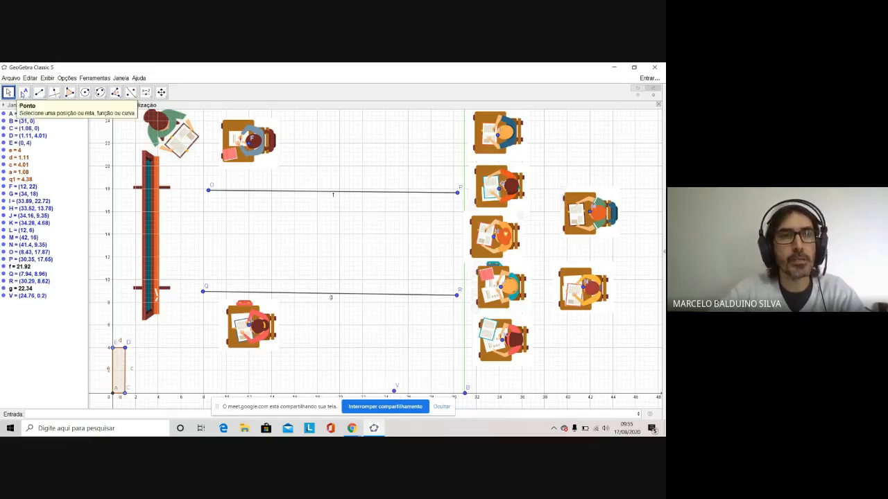
{"action": "right_click", "coordinate": [394, 395]}
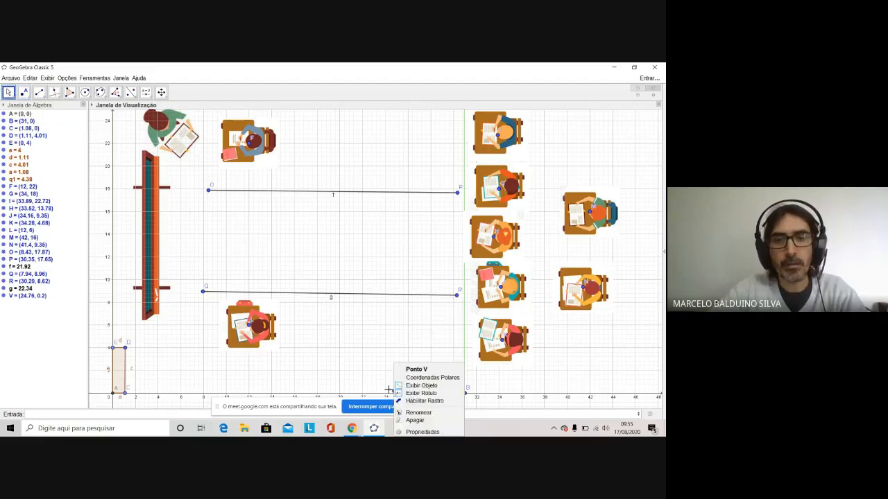
{"action": "left_click", "coordinate": [379, 385]}
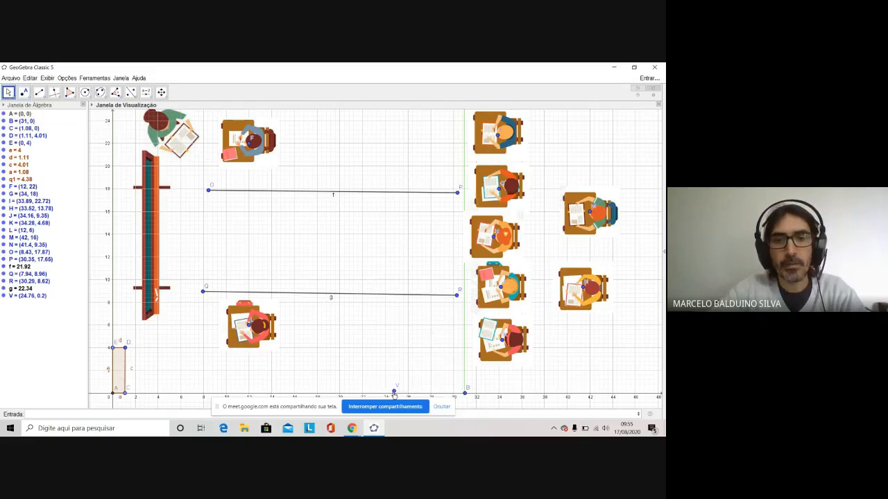
{"action": "left_click", "coordinate": [394, 392]}
{"action": "key", "text": "Delete"}
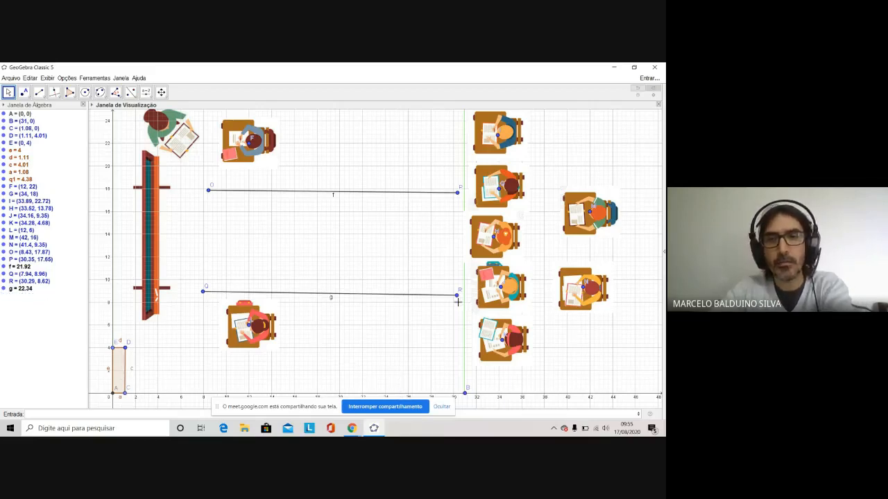
Step: Delete both horizontal segments across the classroom together with their four endpoints
{"action": "left_click", "coordinate": [457, 296]}
{"action": "key", "text": "Delete"}
{"action": "left_click", "coordinate": [457, 192]}
{"action": "key", "text": "Delete"}
{"action": "left_click", "coordinate": [208, 190]}
{"action": "key", "text": "Delete"}
{"action": "left_click", "coordinate": [202, 291]}
{"action": "key", "text": "Delete"}
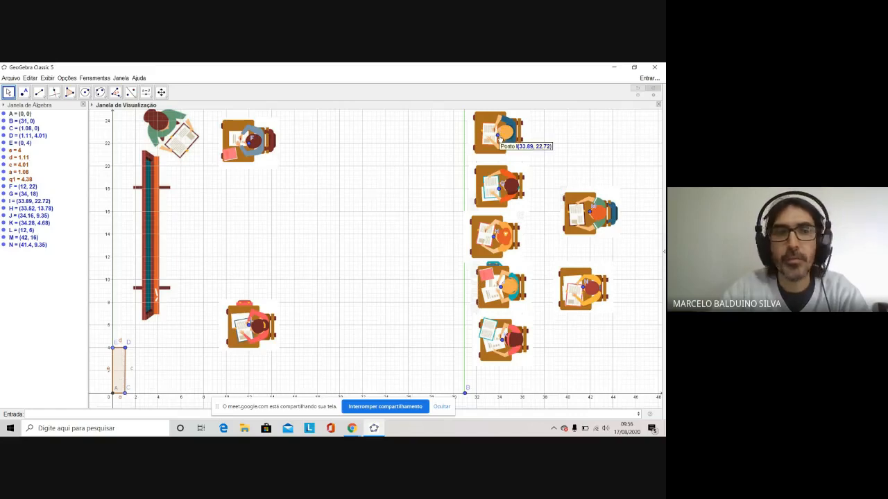
{"action": "left_click", "coordinate": [26, 201]}
{"action": "left_click", "coordinate": [26, 201]}
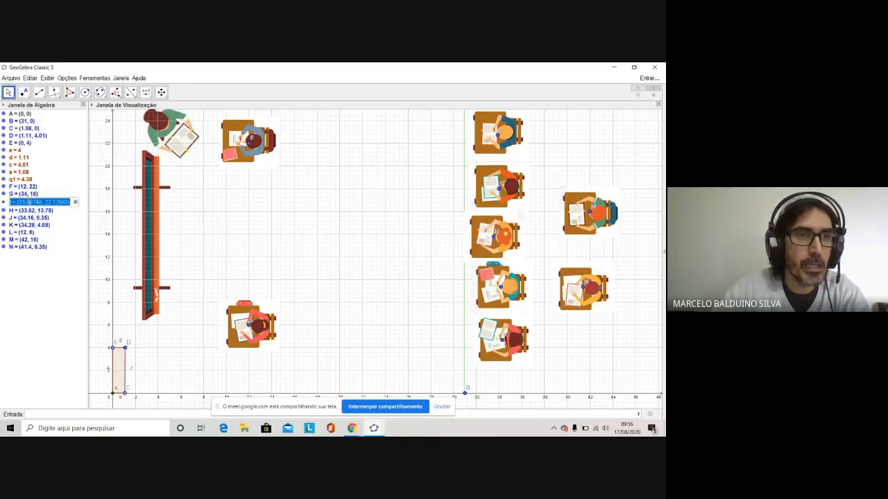
{"action": "left_click", "coordinate": [23, 202]}
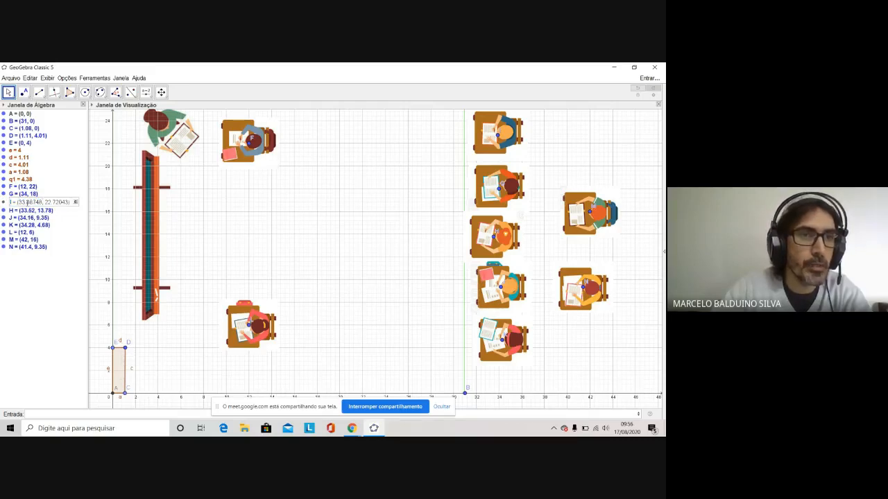
{"action": "key", "text": "Return"}
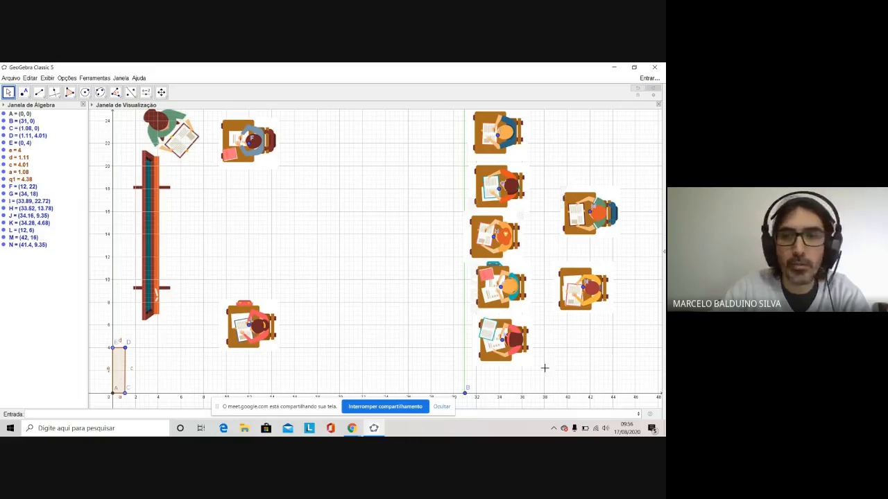
Step: Set the coordinates of point I to (27, 6) so its student image sits inside the classroom
{"action": "left_click", "coordinate": [24, 202]}
{"action": "left_click", "coordinate": [24, 202]}
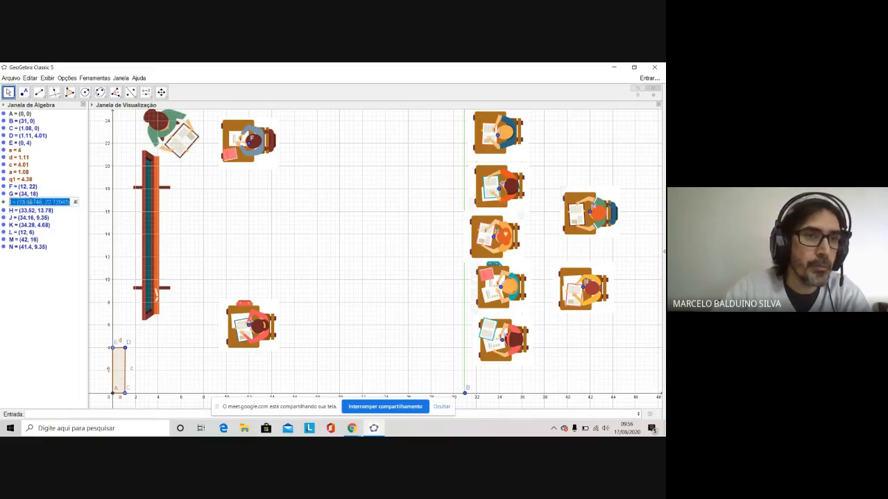
{"action": "left_click", "coordinate": [44, 202]}
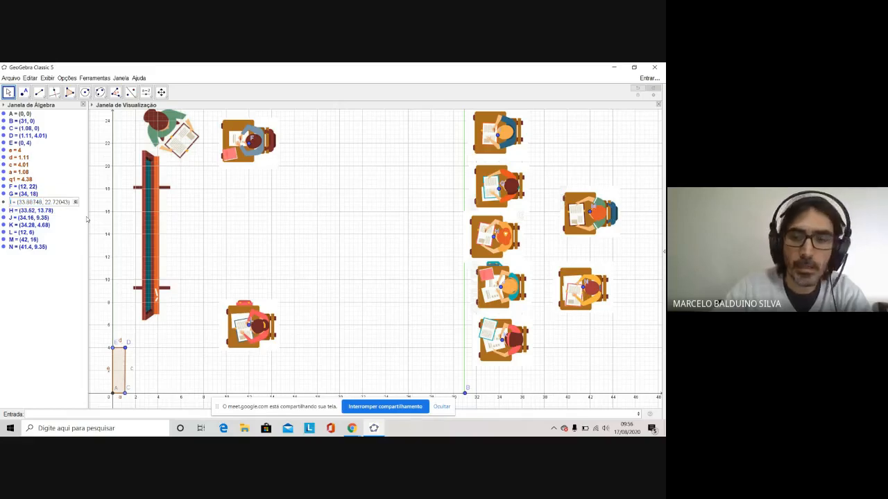
{"action": "key", "text": "BackSpace"}
{"action": "key", "text": "BackSpace"}
{"action": "key", "text": "BackSpace"}
{"action": "key", "text": "BackSpace"}
{"action": "key", "text": "BackSpace"}
{"action": "key", "text": "BackSpace"}
{"action": "key", "text": "BackSpace"}
{"action": "key", "text": "BackSpace"}
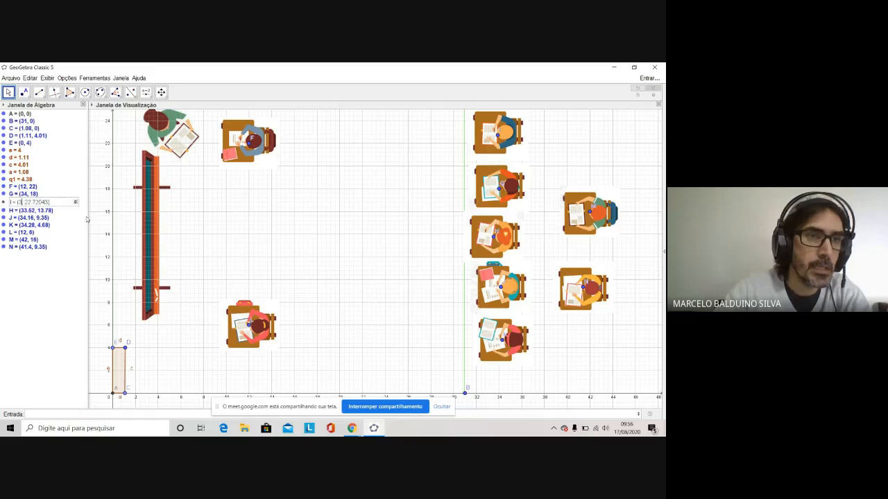
{"action": "key", "text": "BackSpace"}
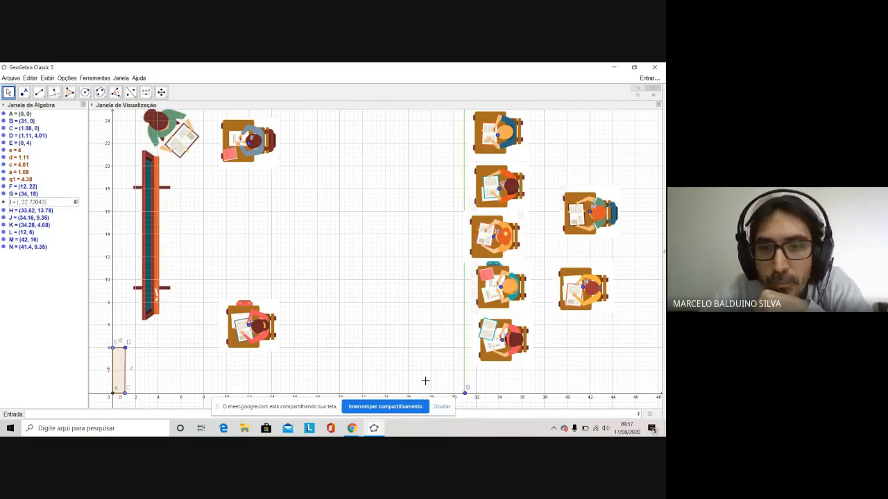
{"action": "scroll", "coordinate": [425, 381], "scroll_direction": "down", "scroll_amount": 3}
{"action": "scroll", "coordinate": [425, 381], "scroll_direction": "up", "scroll_amount": 1}
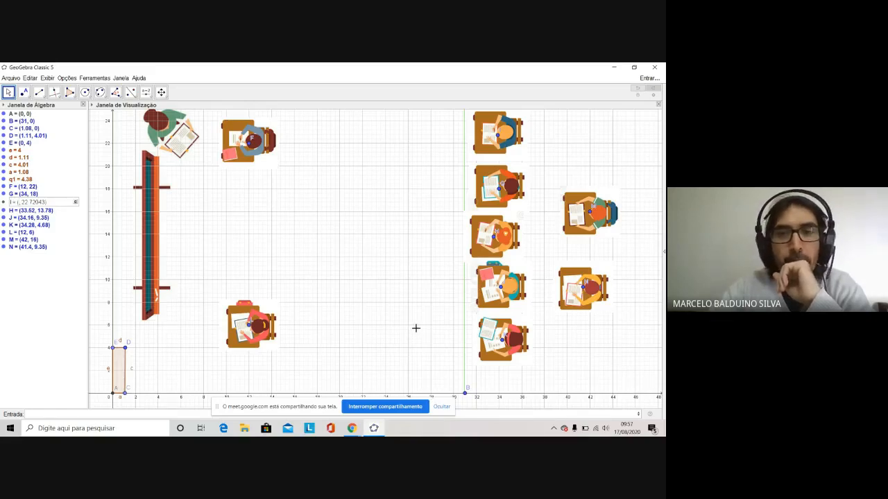
{"action": "left_click", "coordinate": [29, 202]}
{"action": "key", "text": "Delete"}
{"action": "key", "text": "Delete"}
{"action": "key", "text": "Delete"}
{"action": "key", "text": "Delete"}
{"action": "key", "text": "Delete"}
{"action": "key", "text": "Delete"}
{"action": "key", "text": "Delete"}
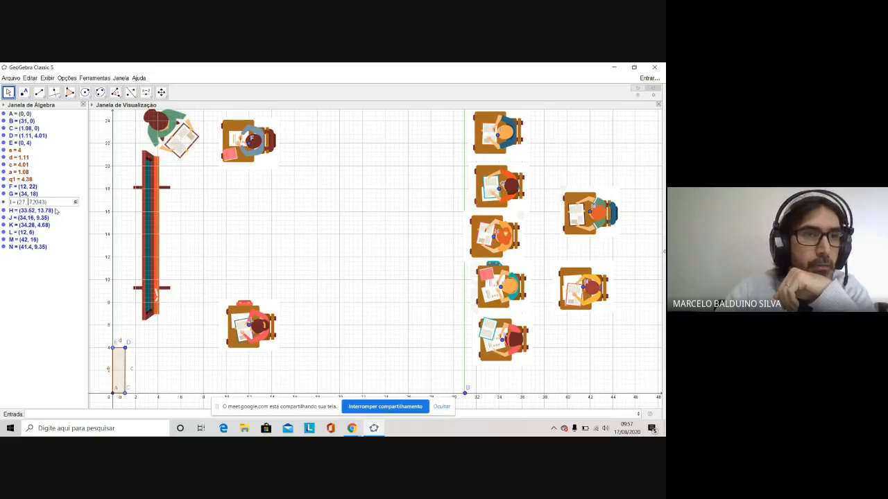
{"action": "key", "text": "Delete"}
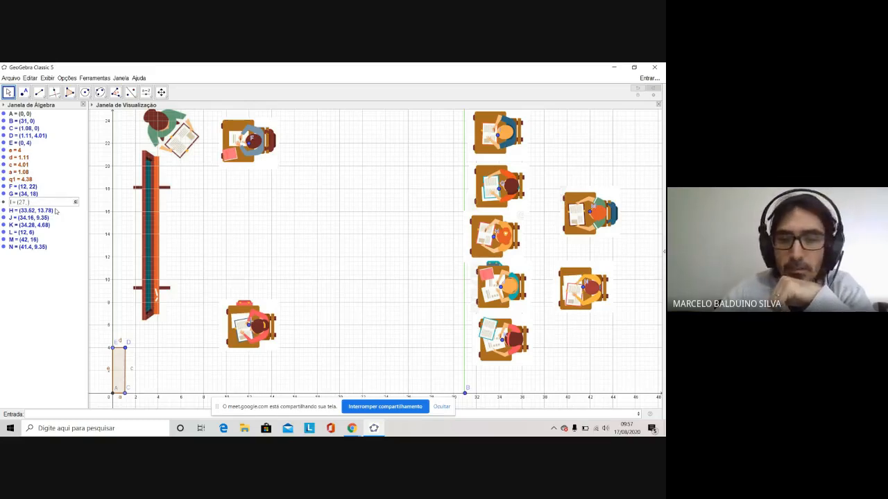
{"action": "type", "text": "6"}
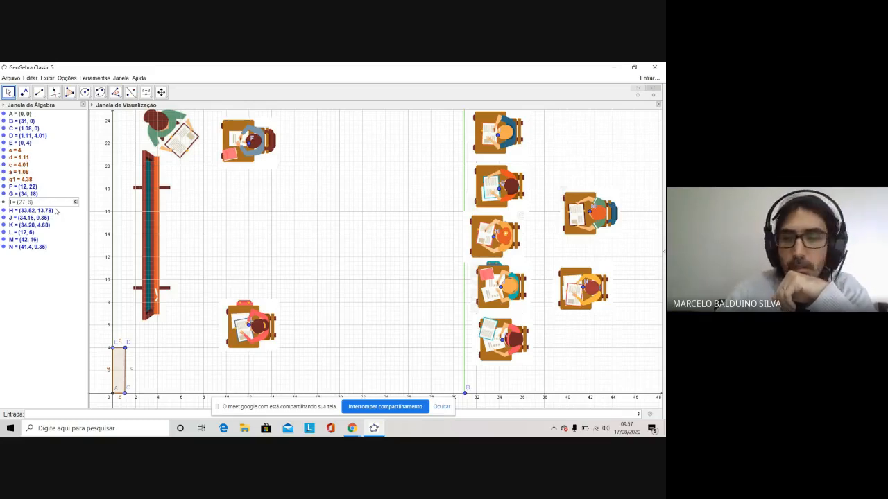
{"action": "key", "text": "Return"}
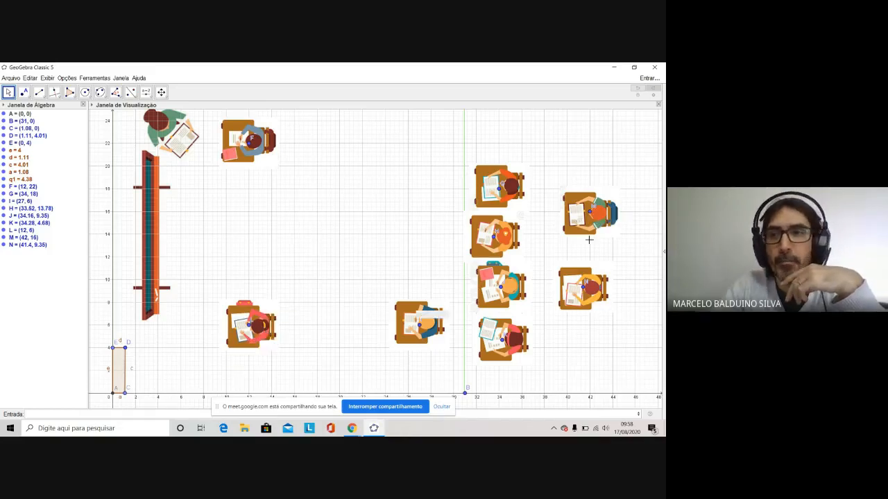
Step: Move the aluno08 image to (12, 14) in the classroom and back out to (42, 18), leaving its coordinate definition unedited
{"action": "left_click_drag", "start_coordinate": [583, 216], "coordinate": [250, 234]}
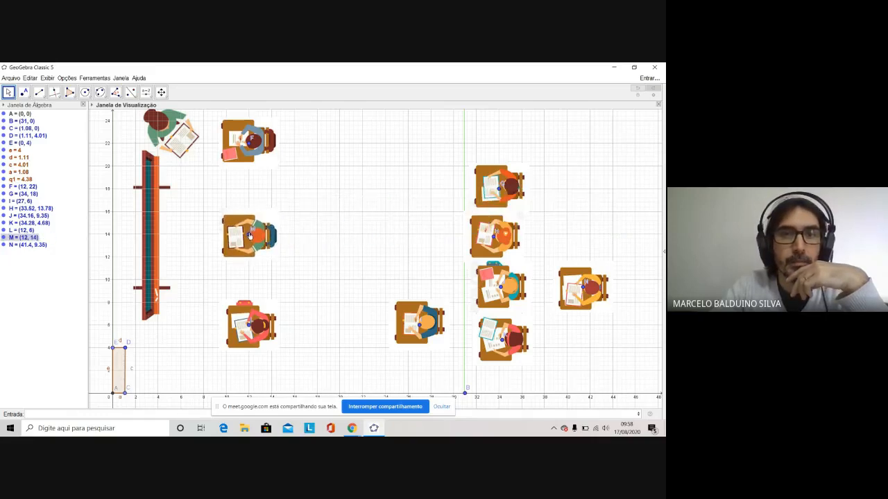
{"action": "left_click_drag", "start_coordinate": [249, 232], "coordinate": [593, 190]}
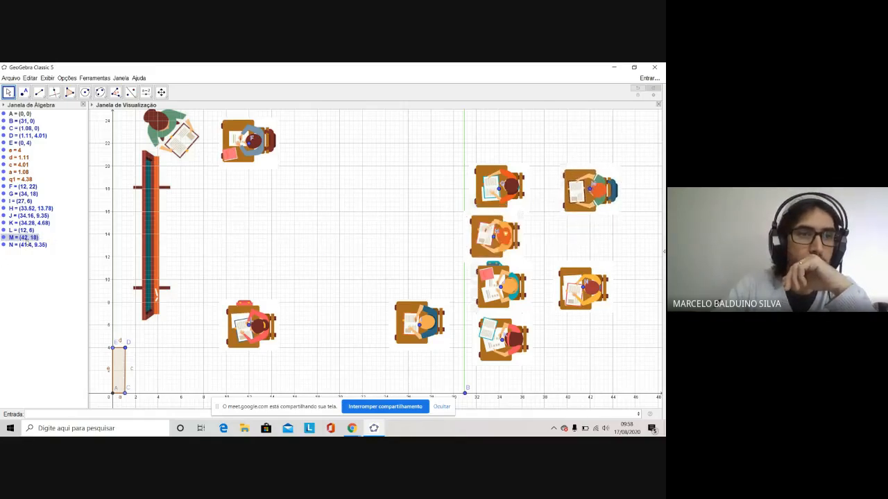
{"action": "double_click", "coordinate": [28, 238]}
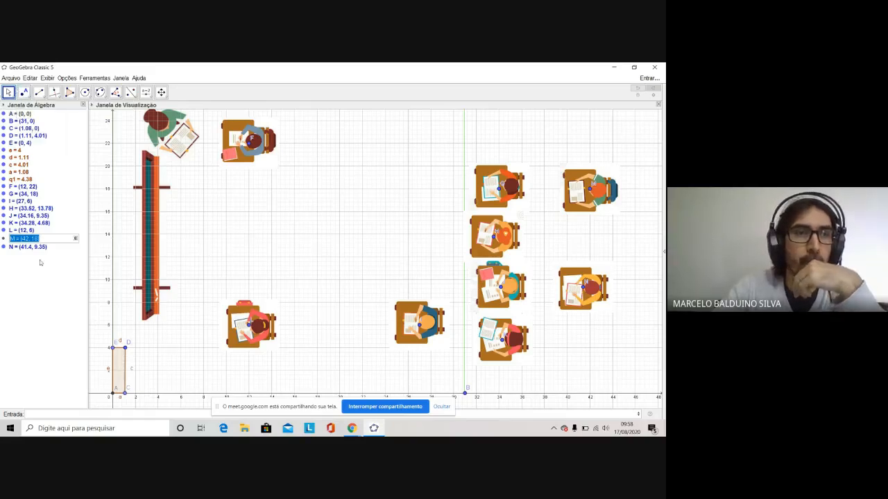
{"action": "left_click", "coordinate": [564, 356]}
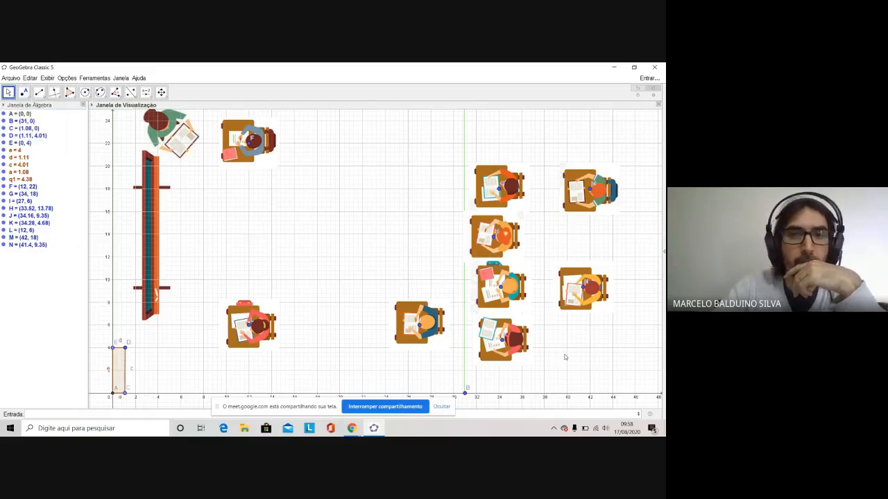
Step: Place a new point at (12, 14) in the classroom and undo an extra point placed on the aluno08 image
{"action": "left_click", "coordinate": [24, 92]}
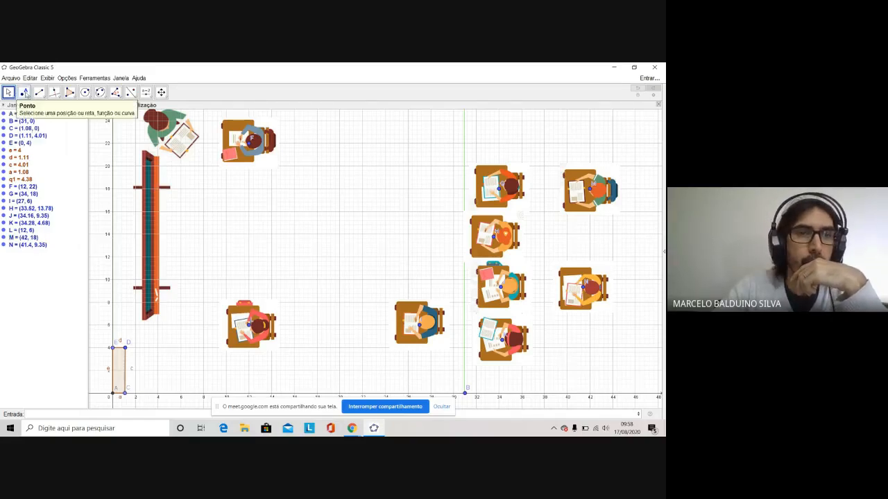
{"action": "left_click", "coordinate": [248, 234]}
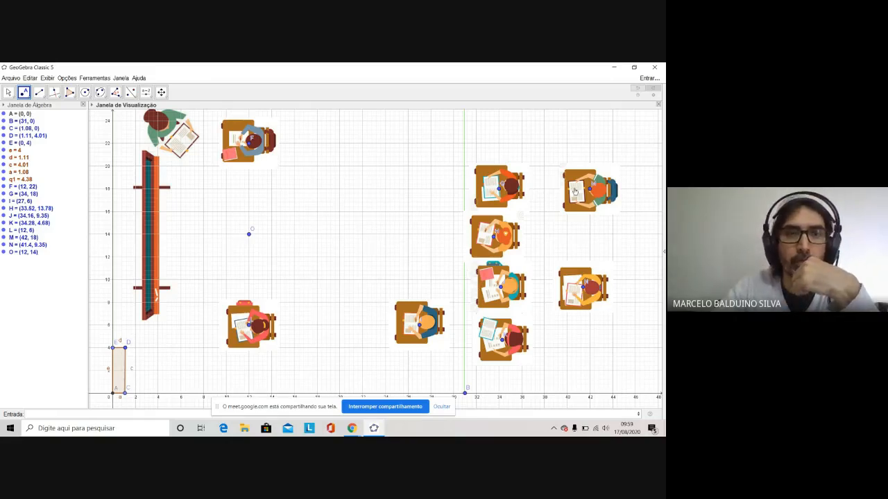
{"action": "left_click", "coordinate": [569, 200]}
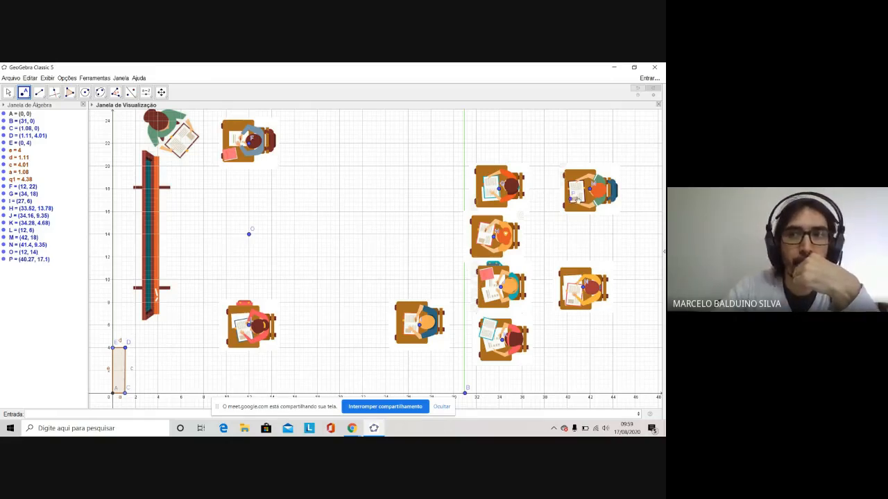
{"action": "left_click", "coordinate": [9, 90]}
{"action": "key", "text": "ctrl+z"}
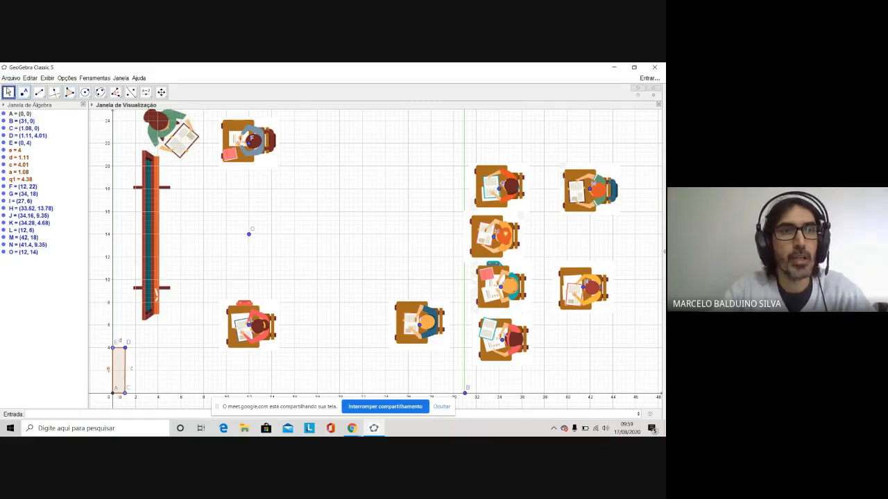
Step: Set the coordinates of point M to (14, 12) so its student image moves into the classroom
{"action": "left_click", "coordinate": [590, 189]}
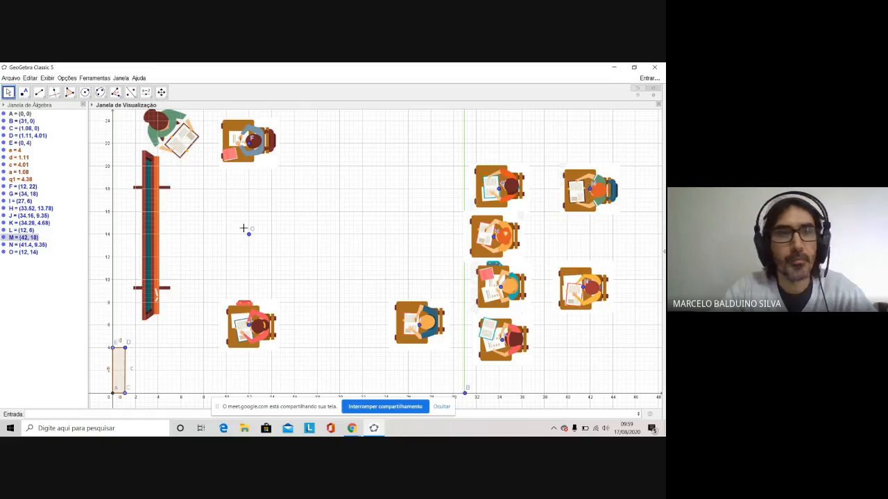
{"action": "double_click", "coordinate": [31, 238]}
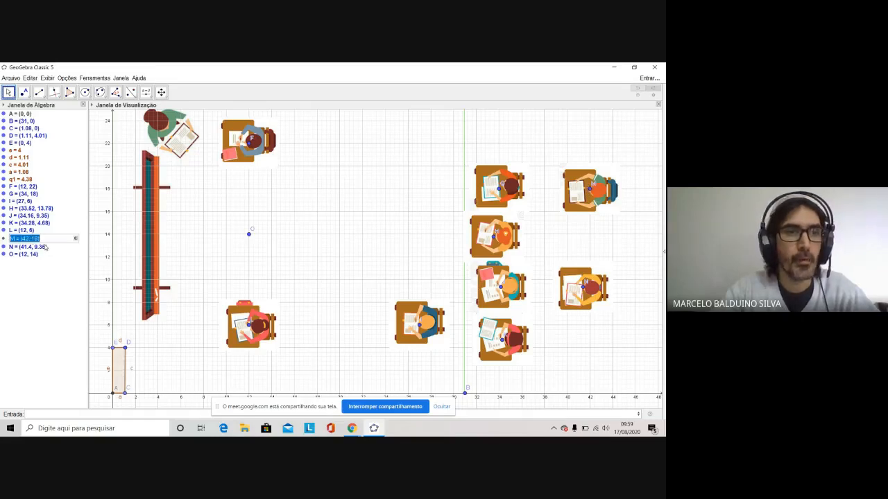
{"action": "left_click", "coordinate": [27, 238]}
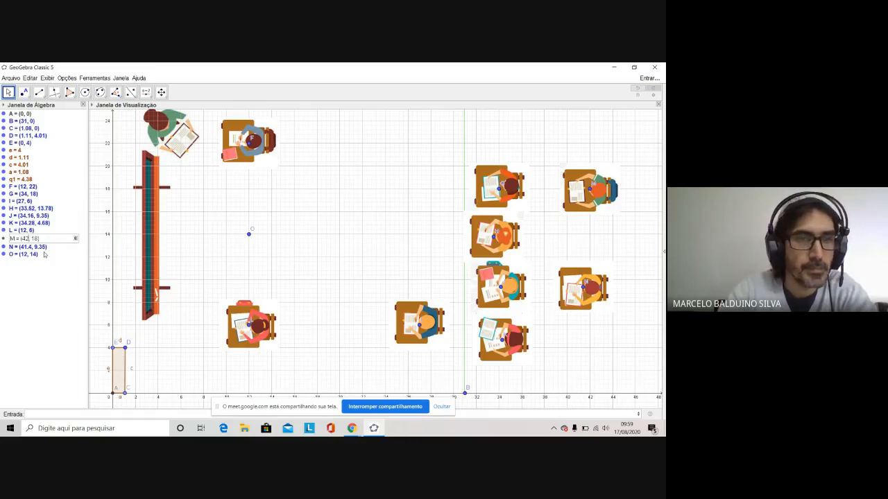
{"action": "key", "text": "BackSpace"}
{"action": "key", "text": "BackSpace"}
{"action": "type", "text": "14"}
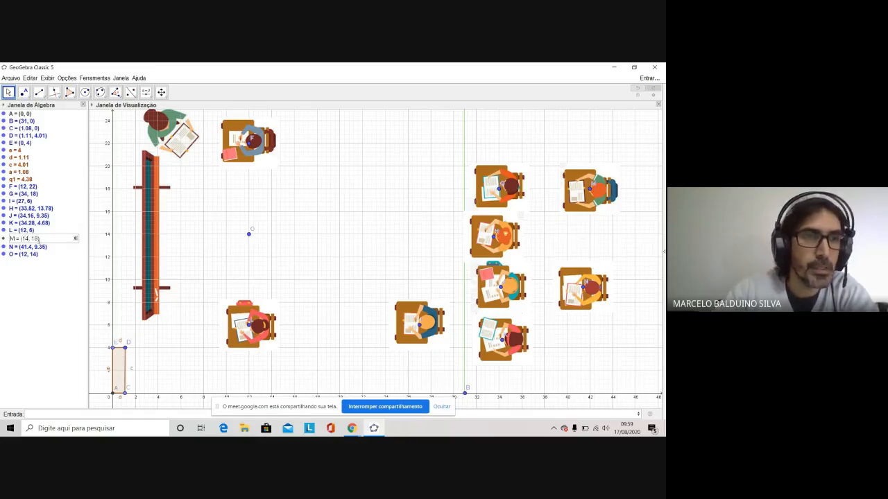
{"action": "key", "text": "BackSpace"}
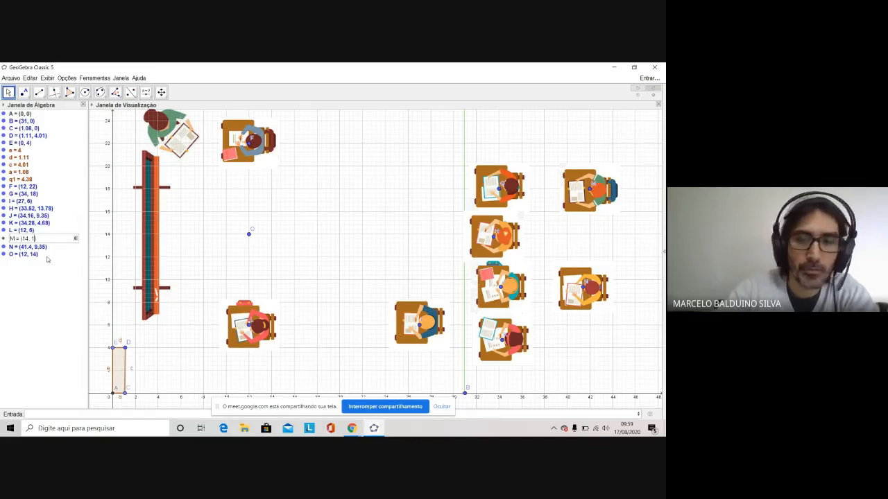
{"action": "type", "text": "2"}
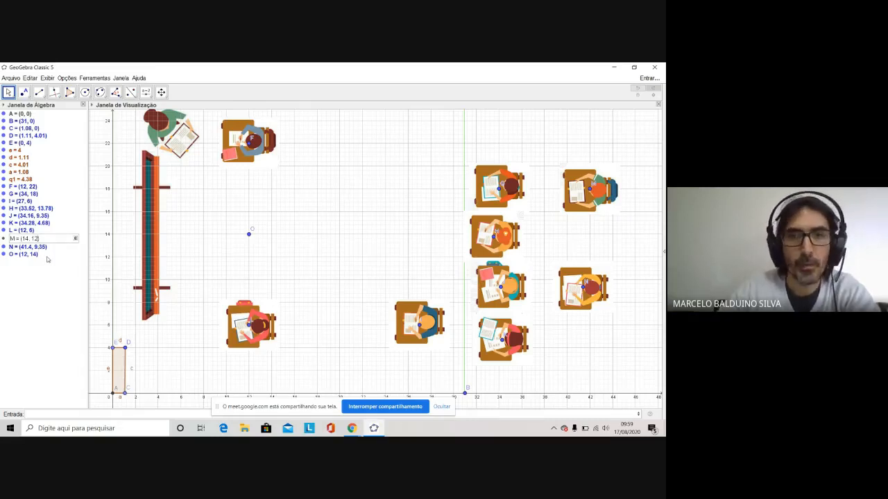
{"action": "key", "text": "Return"}
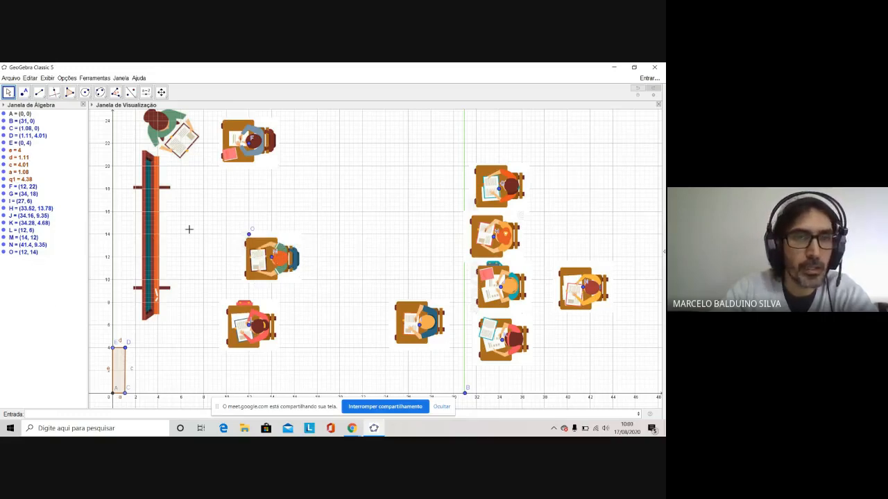
Step: Delete the marker point O and set the coordinates of point M to (12, 14)
{"action": "right_click", "coordinate": [10, 253]}
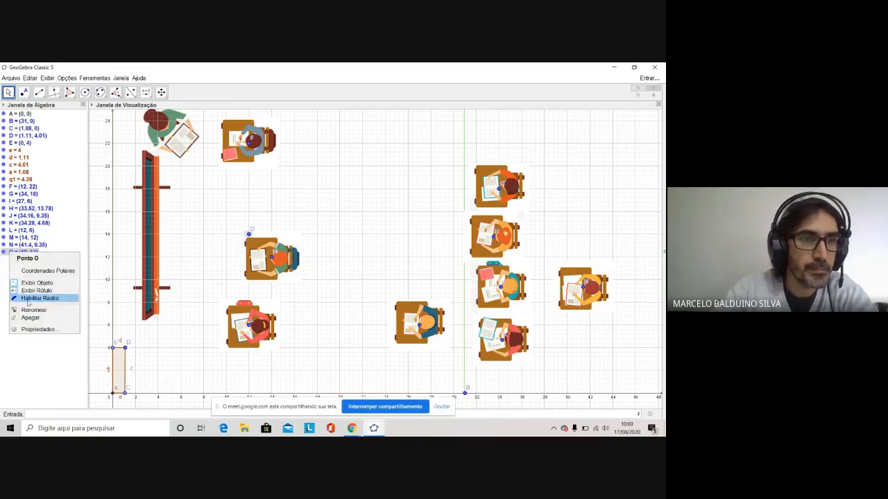
{"action": "left_click", "coordinate": [30, 318]}
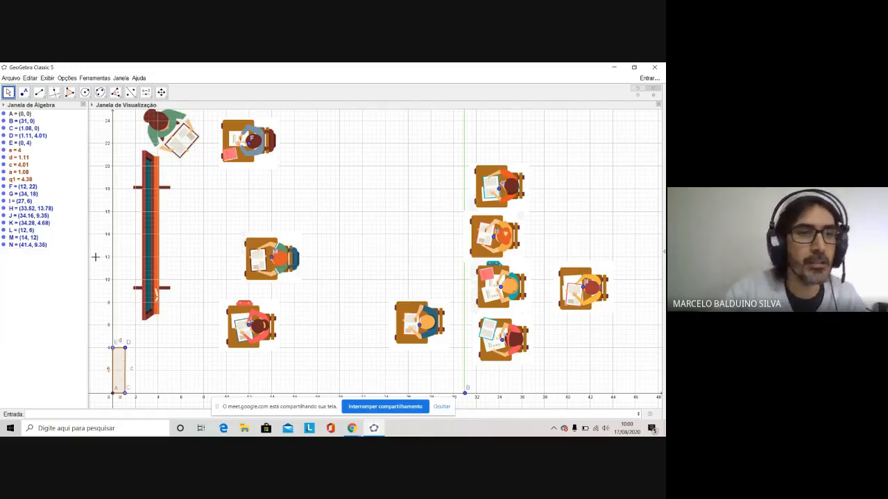
{"action": "double_click", "coordinate": [27, 239]}
{"action": "left_click", "coordinate": [26, 238]}
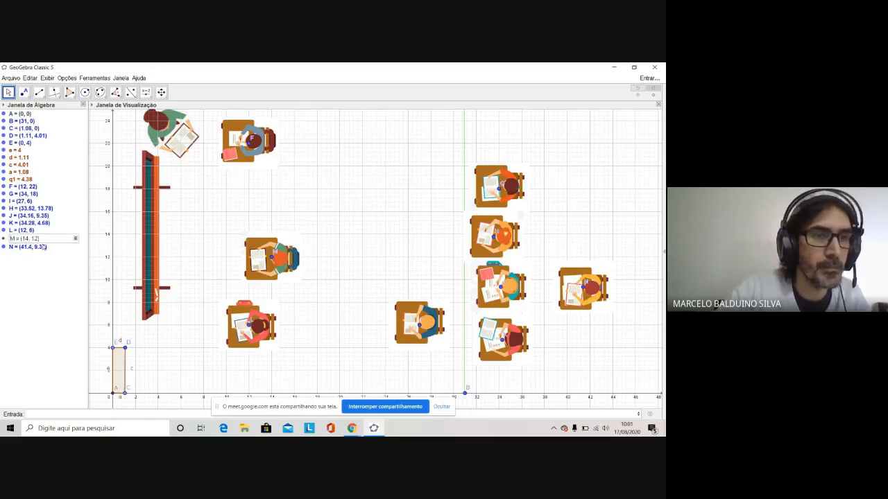
{"action": "key", "text": "BackSpace"}
{"action": "type", "text": "2"}
{"action": "key", "text": "BackSpace"}
{"action": "type", "text": "4"}
{"action": "key", "text": "Return"}
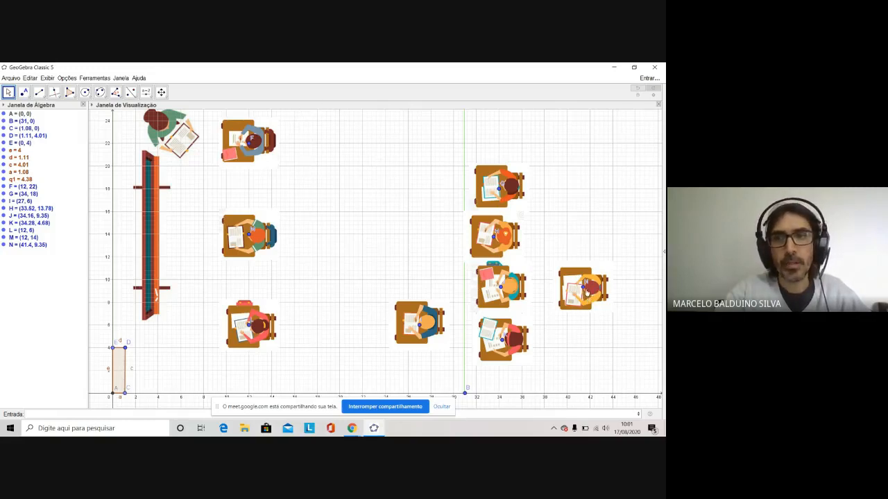
Step: Set the coordinates of point N to (20, 22) so its student image sits in the classroom's upper row
{"action": "left_click", "coordinate": [583, 289]}
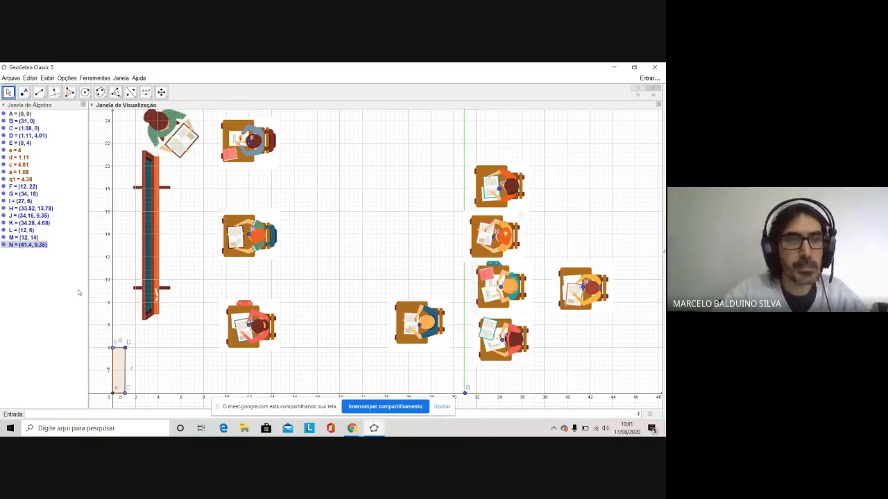
{"action": "double_click", "coordinate": [32, 246]}
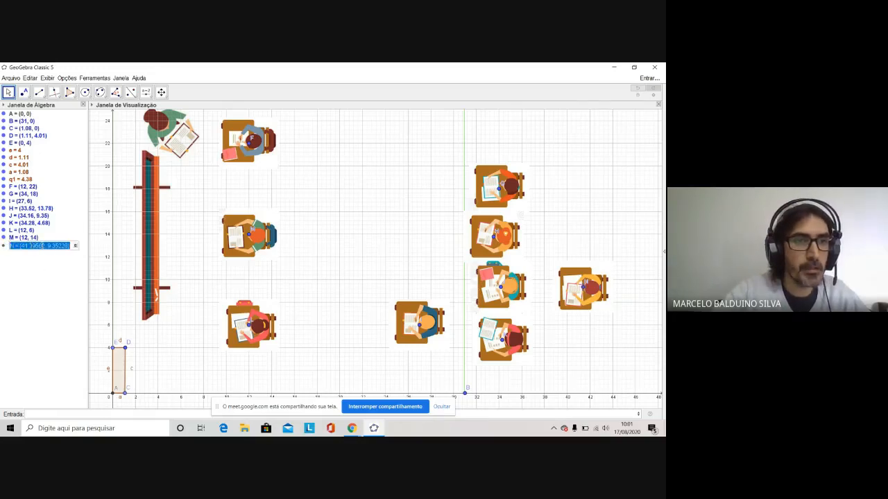
{"action": "left_click", "coordinate": [122, 303]}
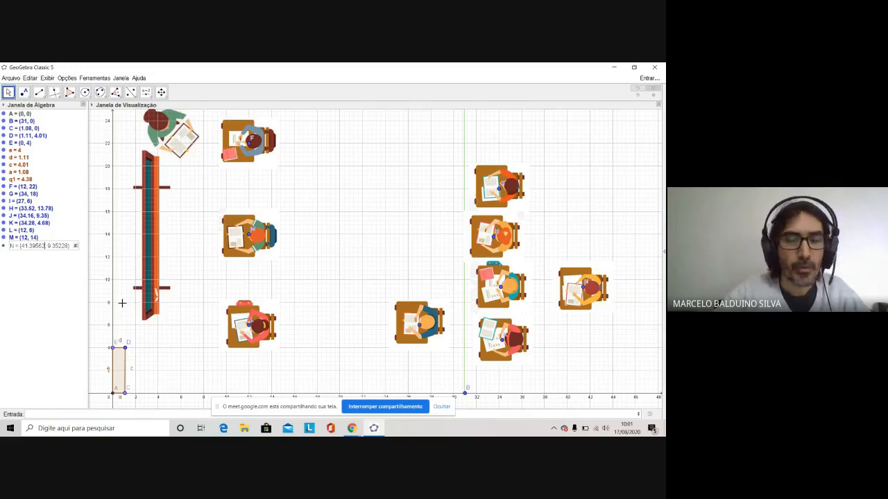
{"action": "key", "text": "BackSpace"}
{"action": "key", "text": "BackSpace"}
{"action": "key", "text": "BackSpace"}
{"action": "key", "text": "BackSpace"}
{"action": "key", "text": "BackSpace"}
{"action": "key", "text": "BackSpace"}
{"action": "key", "text": "BackSpace"}
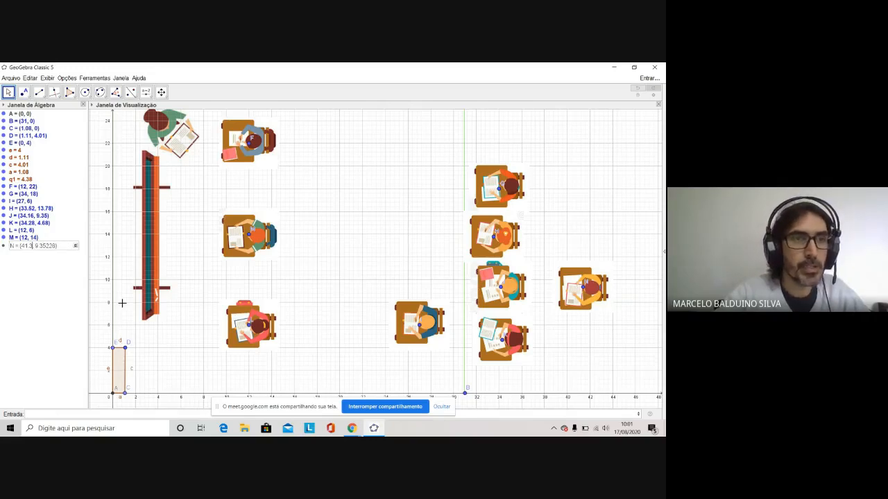
{"action": "key", "text": "BackSpace"}
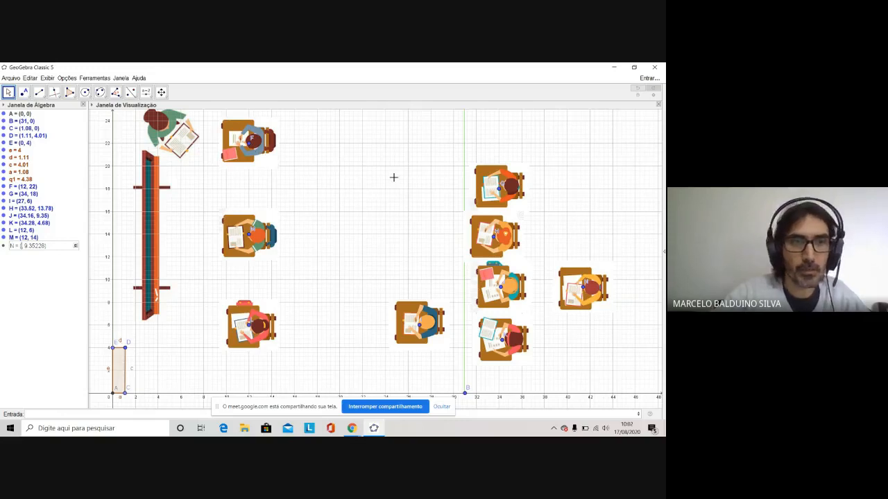
{"action": "type", "text": "20"}
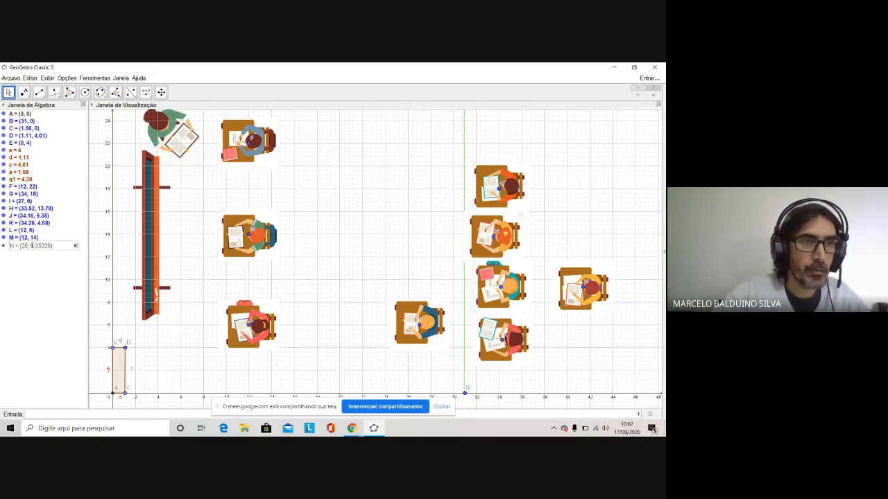
{"action": "left_click_drag", "start_coordinate": [31, 246], "coordinate": [52, 246]}
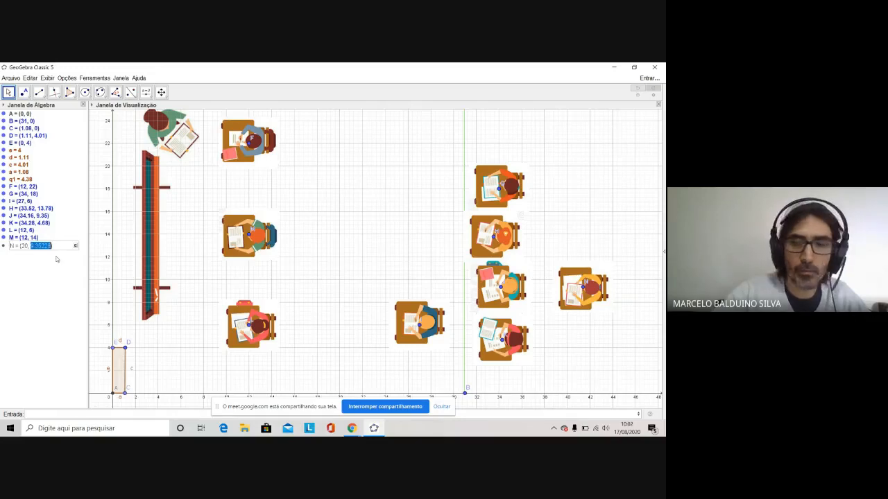
{"action": "type", "text": "22"}
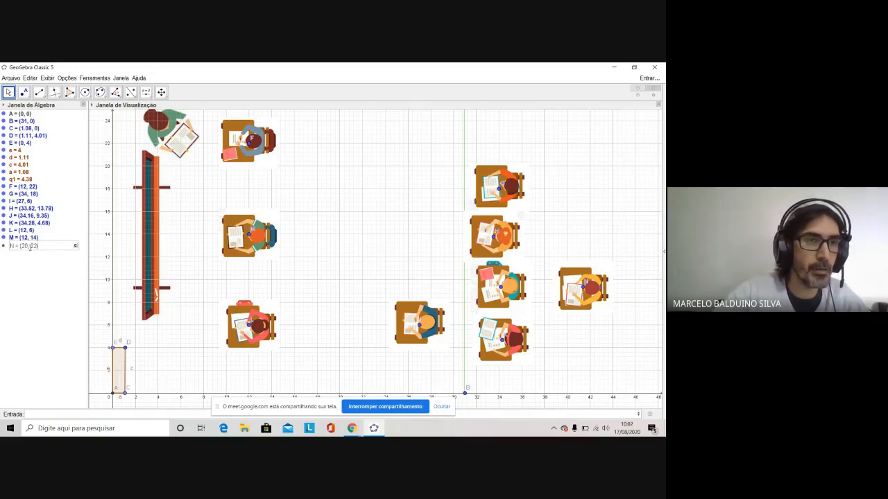
{"action": "left_click_drag", "start_coordinate": [30, 245], "coordinate": [21, 246]}
{"action": "left_click", "coordinate": [31, 244]}
{"action": "double_click", "coordinate": [32, 246]}
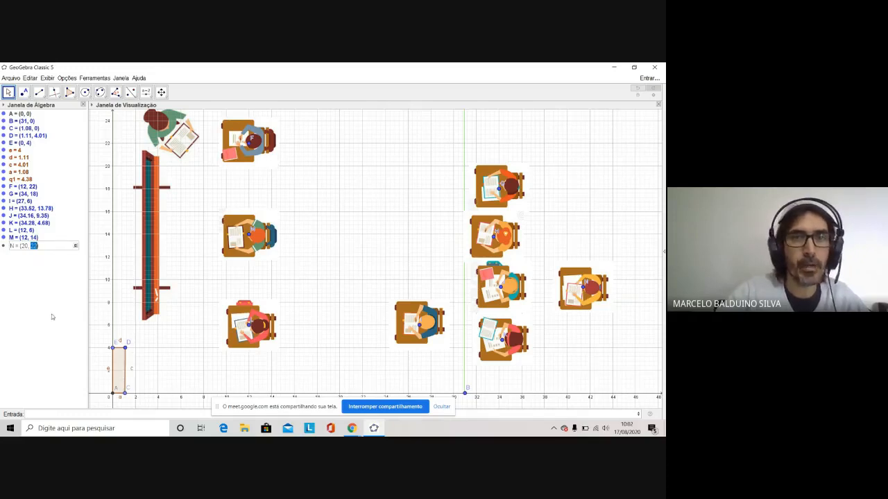
{"action": "key", "text": "Return"}
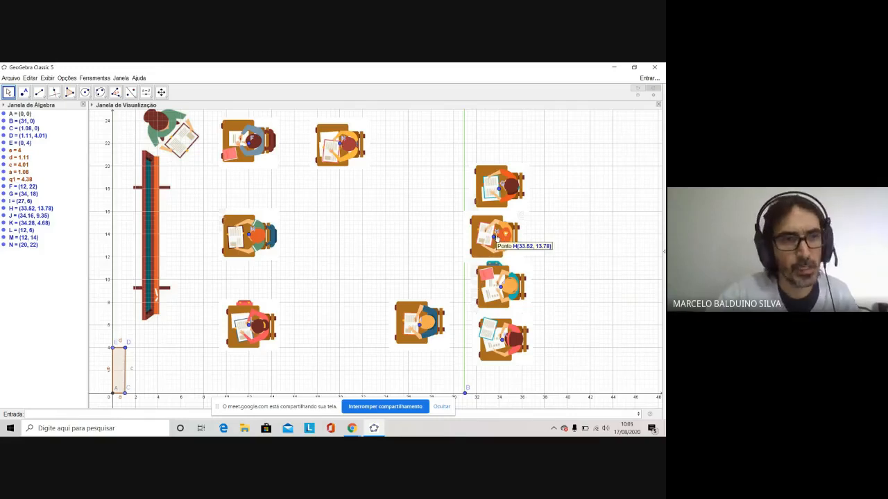
Step: Set the coordinates of point H to (20, 6) so its student image sits between the two in the lower row
{"action": "left_click", "coordinate": [30, 208]}
{"action": "left_click", "coordinate": [31, 208]}
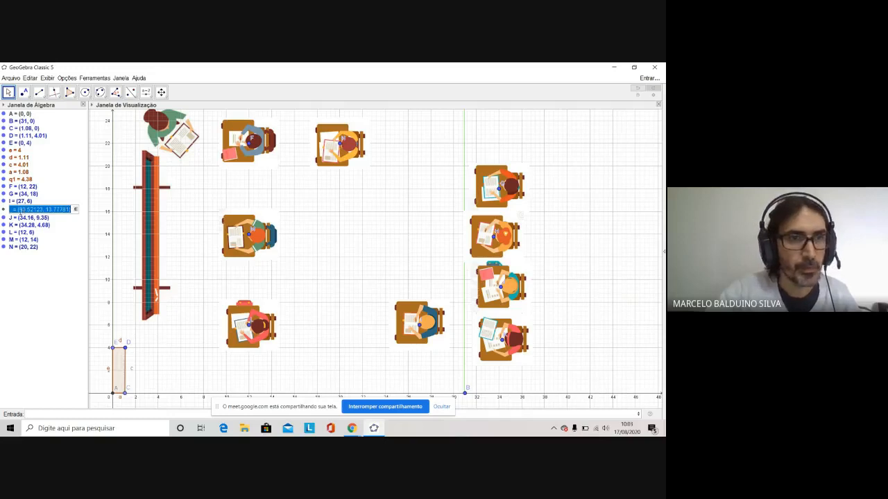
{"action": "left_click_drag", "start_coordinate": [19, 208], "coordinate": [43, 209]}
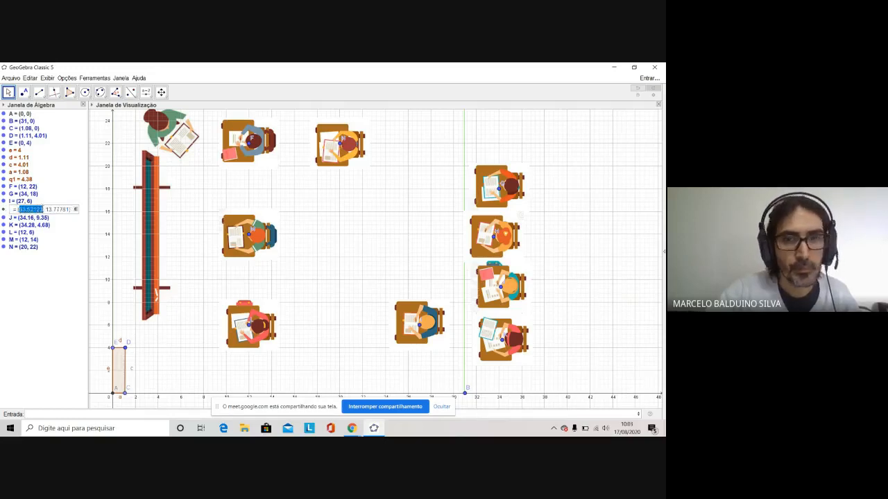
{"action": "type", "text": "20"}
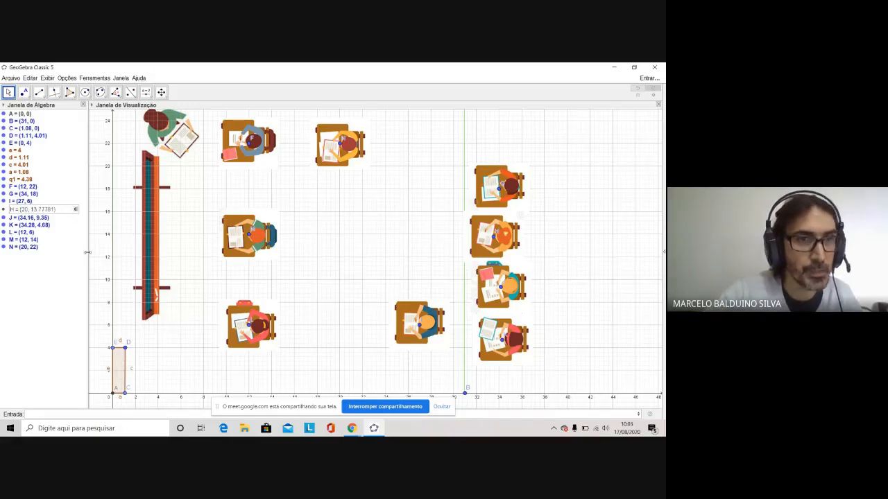
{"action": "left_click_drag", "start_coordinate": [31, 209], "coordinate": [55, 209]}
{"action": "type", "text": "6"}
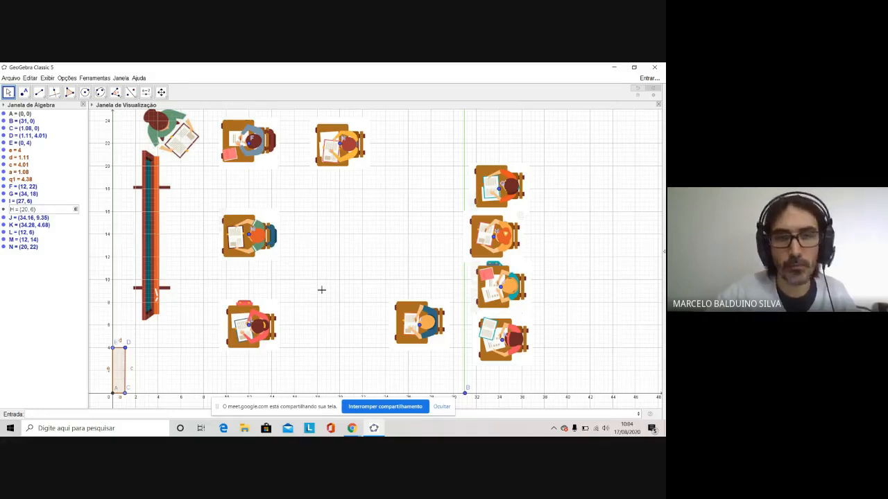
{"action": "key", "text": "Return"}
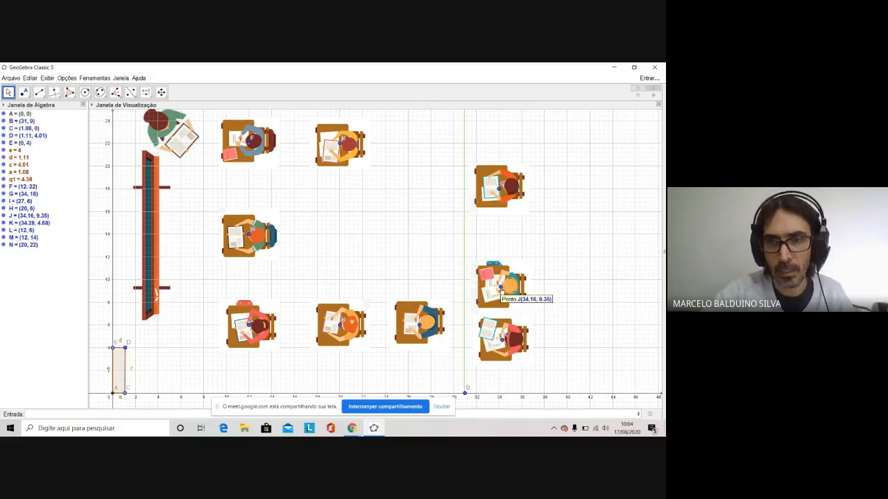
Step: Move point J with its student image freehand into the classroom's upper row, at about (26.93, 22.02)
{"action": "left_click_drag", "start_coordinate": [500, 289], "coordinate": [418, 145]}
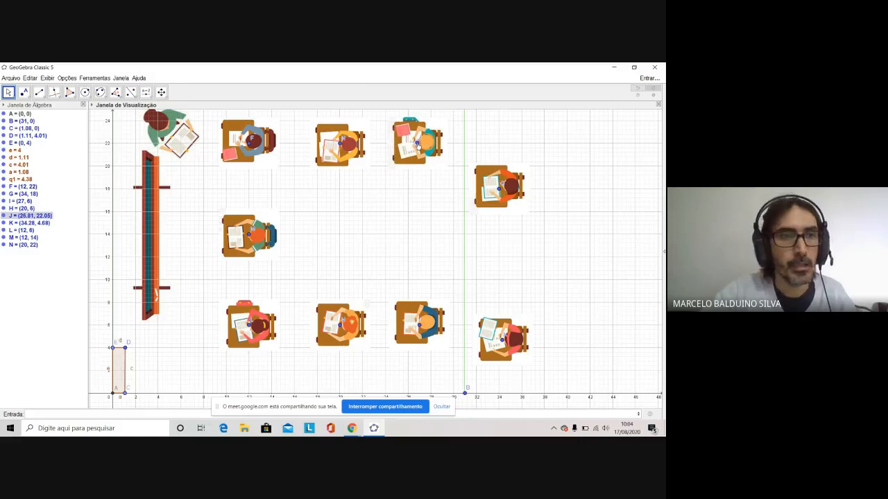
{"action": "mouse_move", "coordinate": [418, 144]}
{"action": "left_mouse_down"}
{"action": "mouse_move", "coordinate": [418, 315]}
{"action": "mouse_move", "coordinate": [420, 146]}
{"action": "left_mouse_up"}
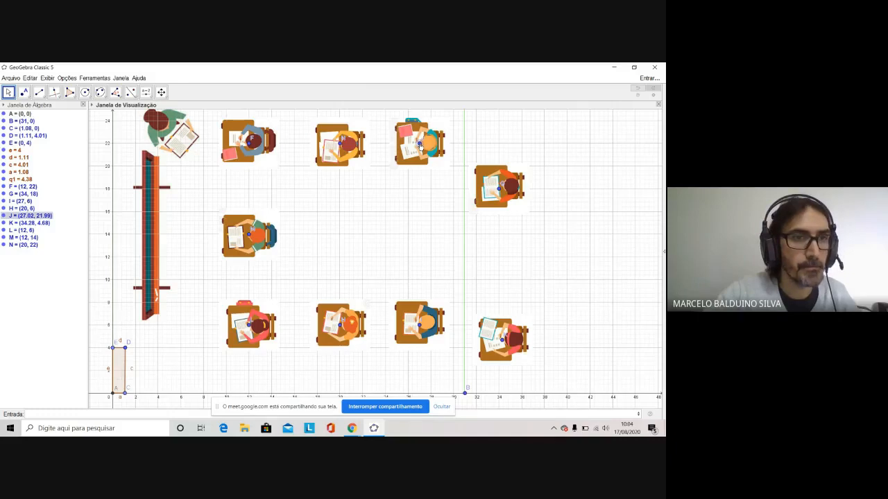
{"action": "mouse_move", "coordinate": [419, 145]}
{"action": "left_mouse_down"}
{"action": "mouse_move", "coordinate": [408, 147]}
{"action": "mouse_move", "coordinate": [431, 147]}
{"action": "mouse_move", "coordinate": [416, 146]}
{"action": "mouse_move", "coordinate": [419, 201]}
{"action": "mouse_move", "coordinate": [431, 146]}
{"action": "mouse_move", "coordinate": [546, 145]}
{"action": "mouse_move", "coordinate": [407, 147]}
{"action": "mouse_move", "coordinate": [440, 146]}
{"action": "mouse_move", "coordinate": [419, 147]}
{"action": "left_mouse_up"}
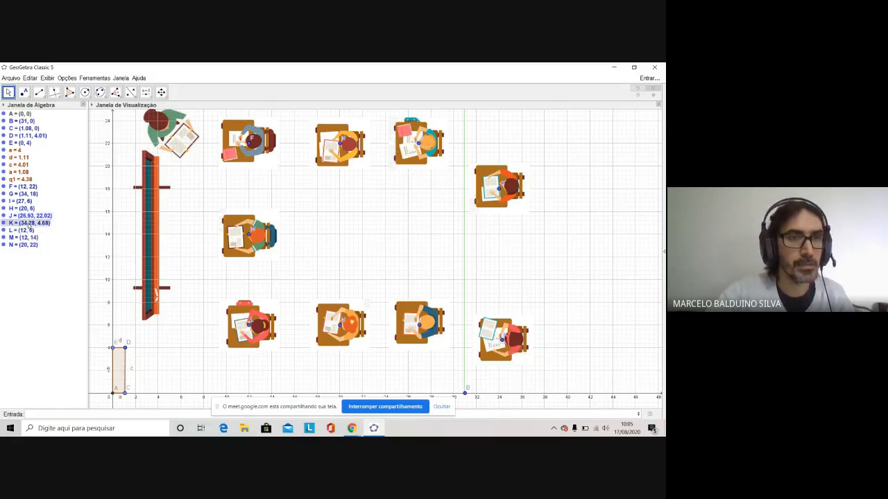
Step: Set the coordinates of point K to (27, 14) so its student image sits in the middle row
{"action": "double_click", "coordinate": [30, 226]}
{"action": "left_click", "coordinate": [42, 224]}
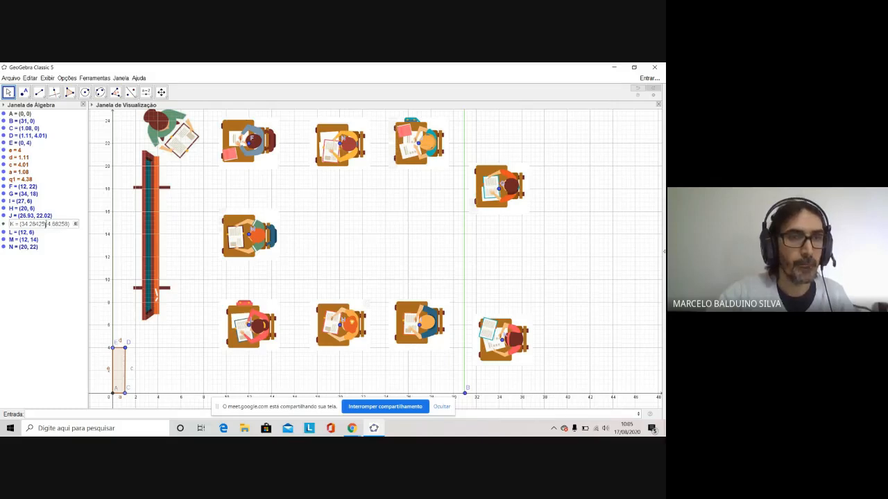
{"action": "key", "text": "BackSpace"}
{"action": "key", "text": "BackSpace"}
{"action": "key", "text": "BackSpace"}
{"action": "key", "text": "BackSpace"}
{"action": "key", "text": "BackSpace"}
{"action": "key", "text": "BackSpace"}
{"action": "key", "text": "BackSpace"}
{"action": "key", "text": "BackSpace"}
{"action": "key", "text": "BackSpace"}
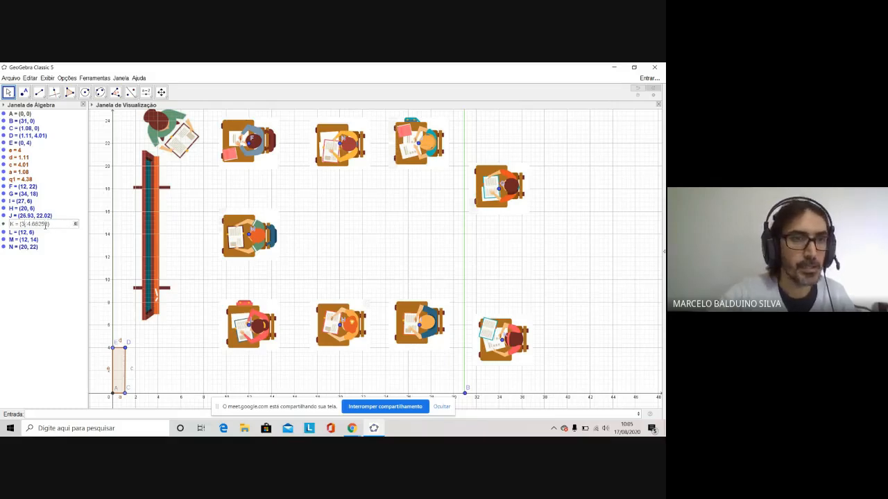
{"action": "type", "text": "27,"}
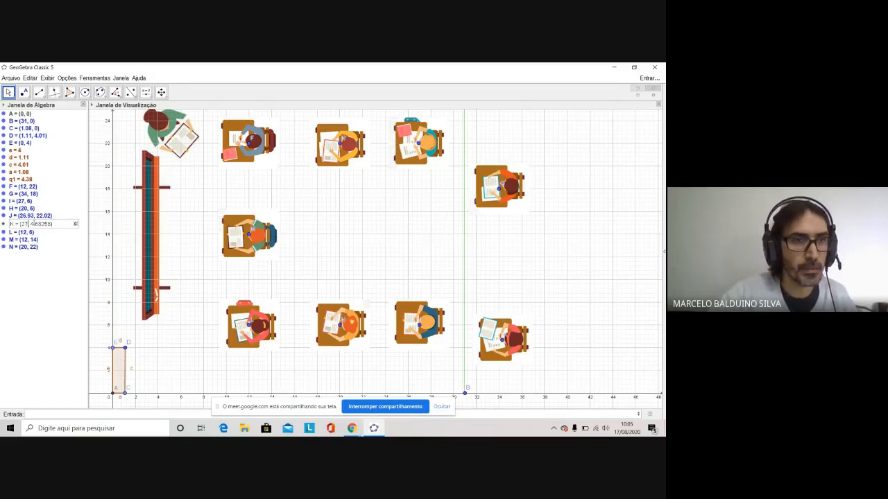
{"action": "left_click_drag", "start_coordinate": [31, 224], "coordinate": [50, 226]}
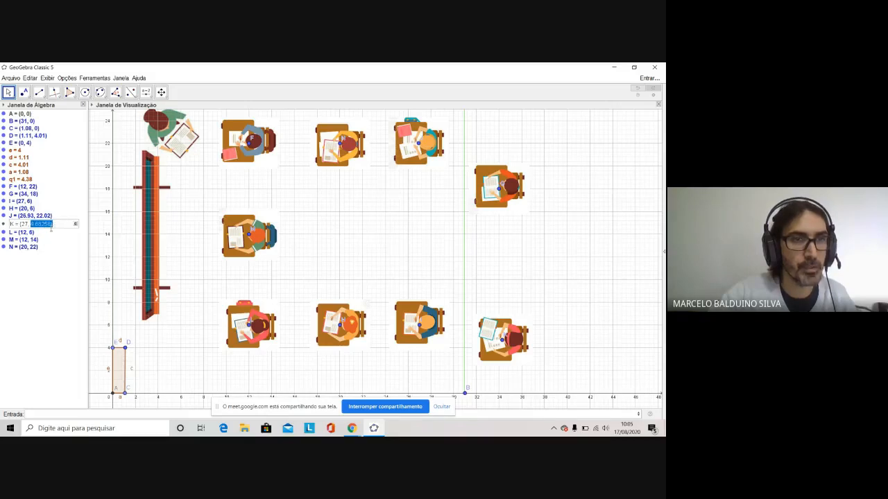
{"action": "type", "text": "14"}
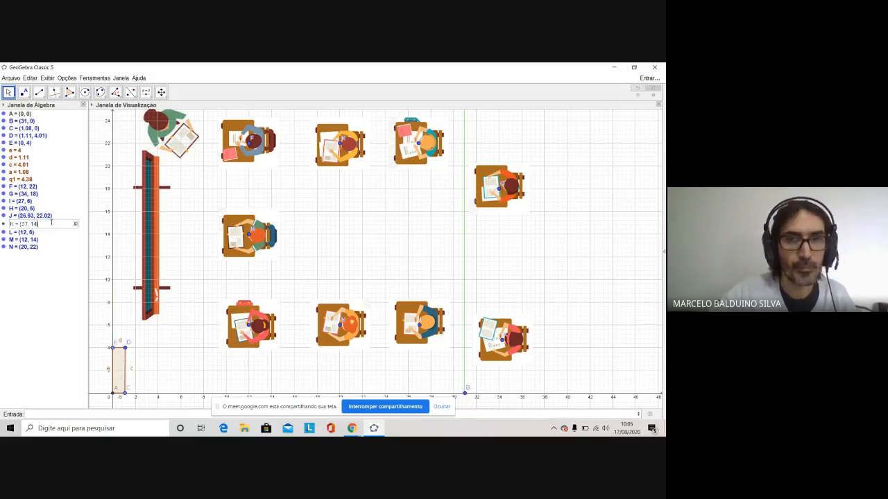
{"action": "key", "text": "Return"}
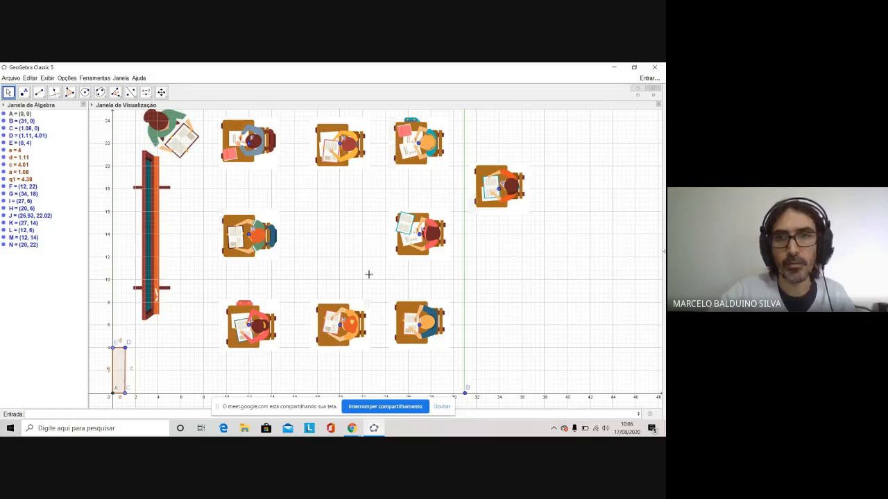
Step: Move point G with its student image into the center of the classroom's middle row, at (20, 14)
{"action": "left_click_drag", "start_coordinate": [502, 194], "coordinate": [341, 234]}
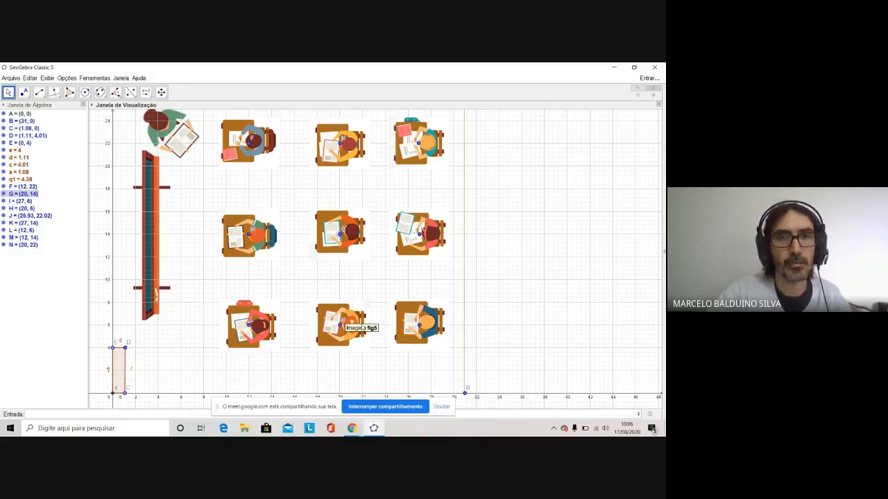
Step: Insert the mochila image beside the classroom and move its corner point O freehand to about (41.91, 10.82)
{"action": "left_click", "coordinate": [150, 100]}
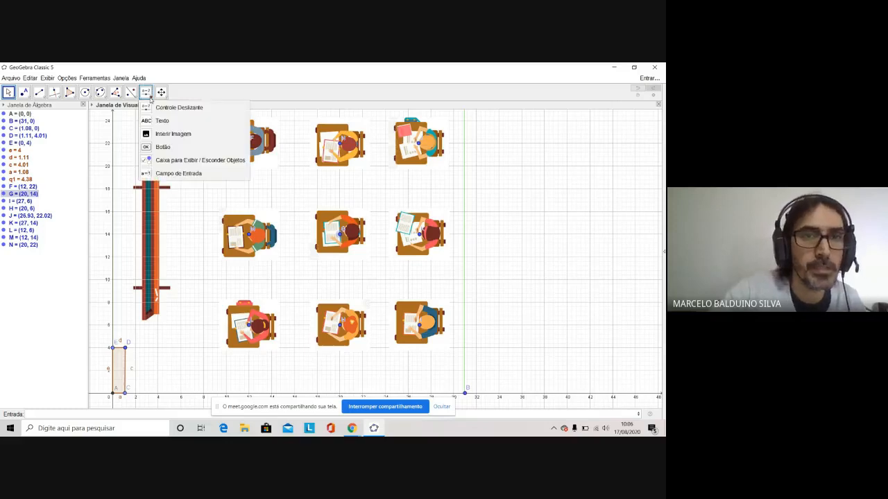
{"action": "left_click", "coordinate": [169, 131]}
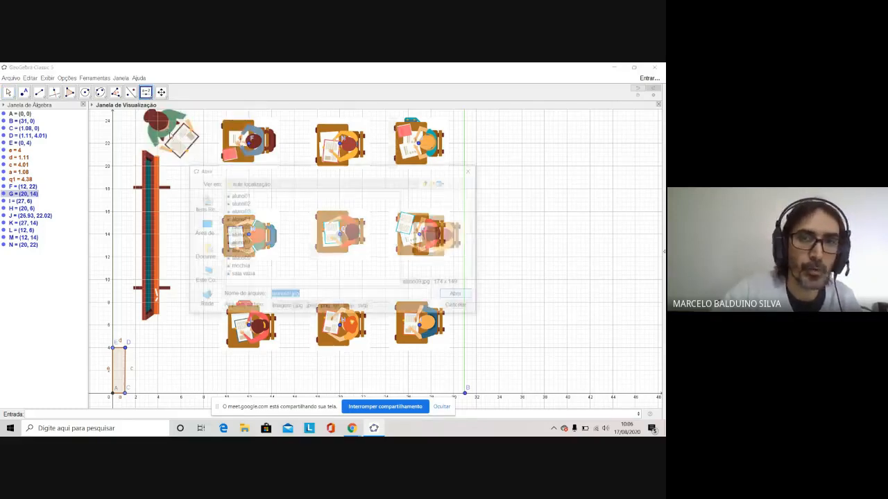
{"action": "left_click", "coordinate": [239, 266]}
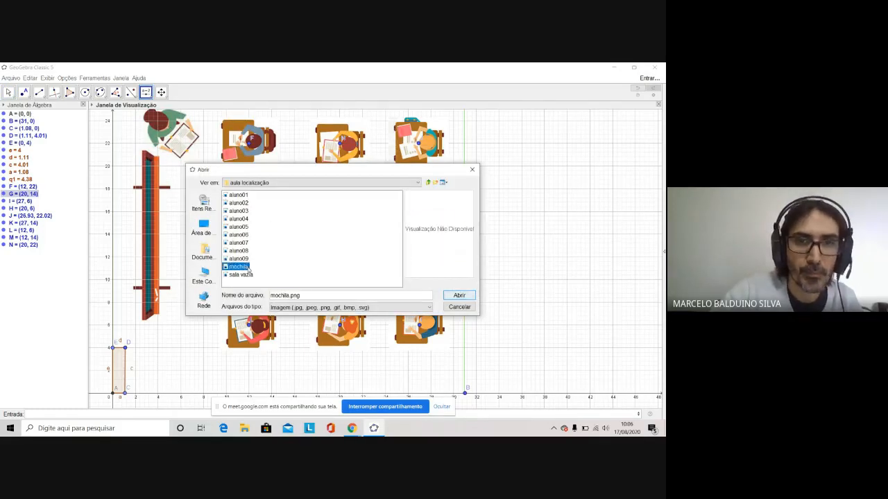
{"action": "left_click", "coordinate": [459, 295]}
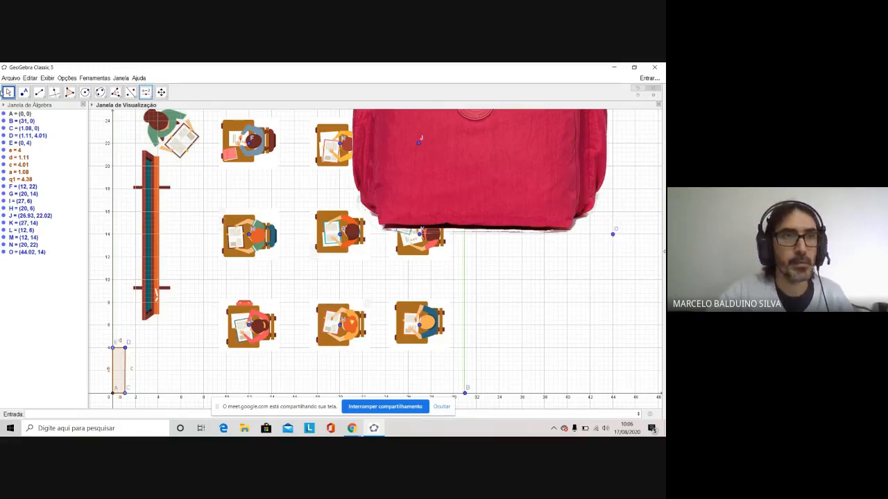
{"action": "left_click_drag", "start_coordinate": [612, 234], "coordinate": [588, 269]}
{"action": "mouse_move", "coordinate": [340, 236]}
{"action": "left_mouse_down"}
{"action": "mouse_move", "coordinate": [229, 233]}
{"action": "mouse_move", "coordinate": [220, 290]}
{"action": "mouse_move", "coordinate": [364, 237]}
{"action": "mouse_move", "coordinate": [339, 236]}
{"action": "mouse_move", "coordinate": [363, 268]}
{"action": "mouse_move", "coordinate": [340, 208]}
{"action": "mouse_move", "coordinate": [339, 235]}
{"action": "mouse_move", "coordinate": [298, 232]}
{"action": "mouse_move", "coordinate": [348, 242]}
{"action": "mouse_move", "coordinate": [324, 240]}
{"action": "mouse_move", "coordinate": [340, 236]}
{"action": "left_mouse_up"}
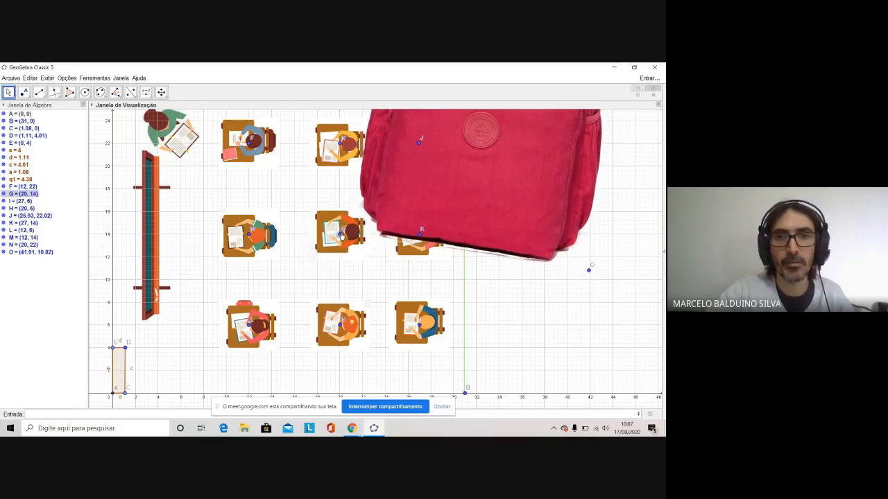
Step: Delete corner point O and the oversized backpack image
{"action": "left_click", "coordinate": [589, 270]}
{"action": "right_click", "coordinate": [589, 270]}
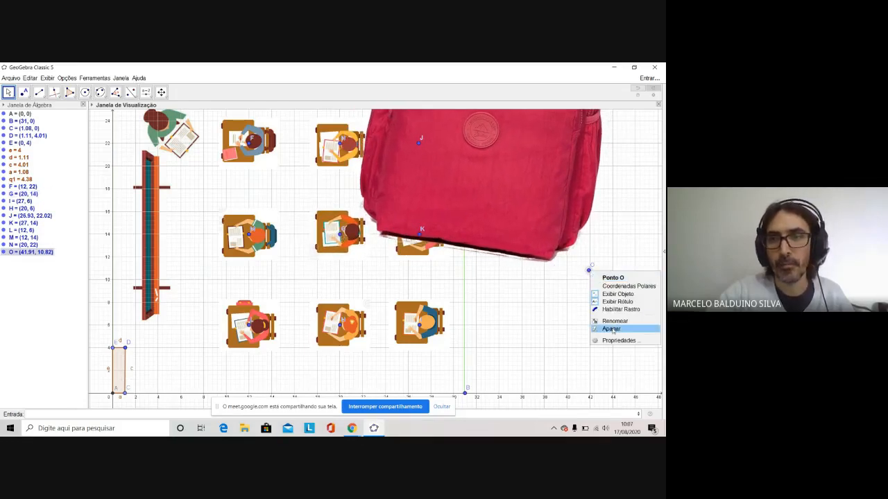
{"action": "left_click", "coordinate": [612, 328]}
{"action": "right_click", "coordinate": [534, 180]}
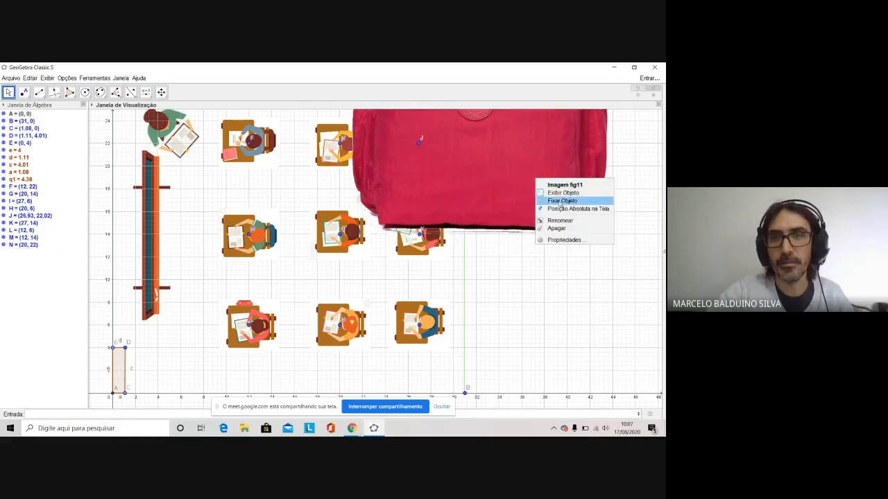
{"action": "left_click", "coordinate": [563, 227]}
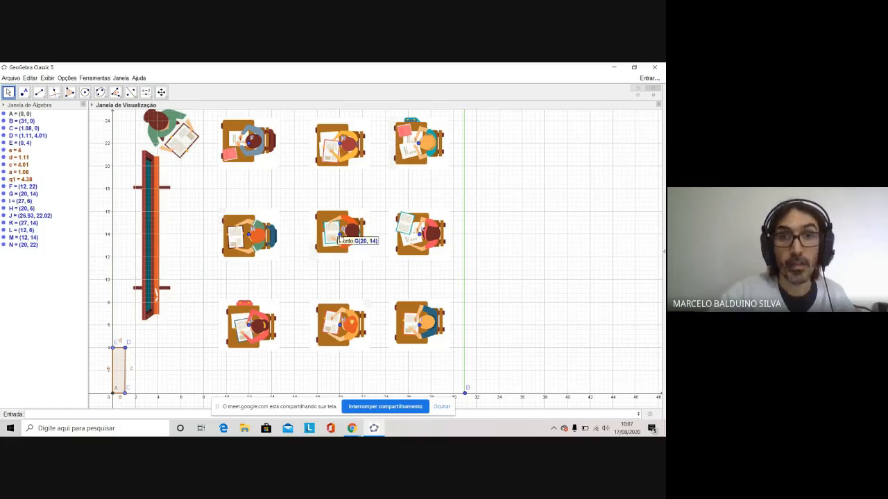
Step: Insert the mochila image again over the classroom
{"action": "left_click", "coordinate": [27, 195]}
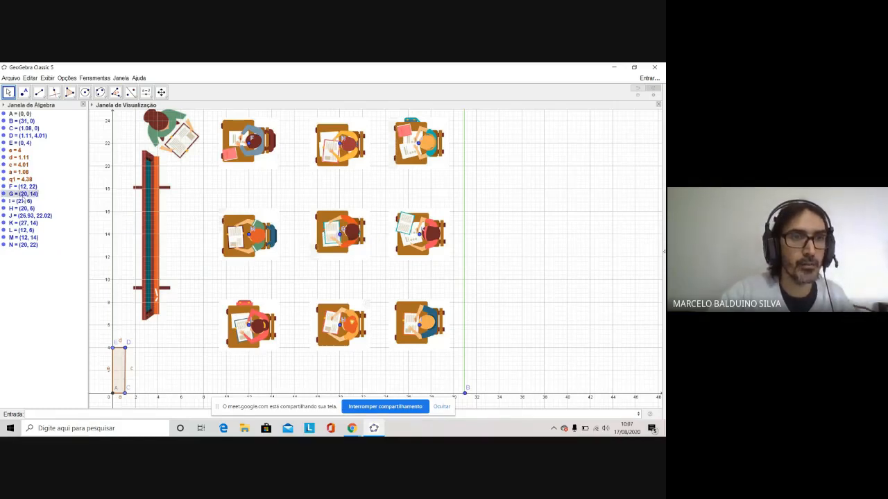
{"action": "left_click", "coordinate": [564, 240]}
{"action": "left_click", "coordinate": [146, 92]}
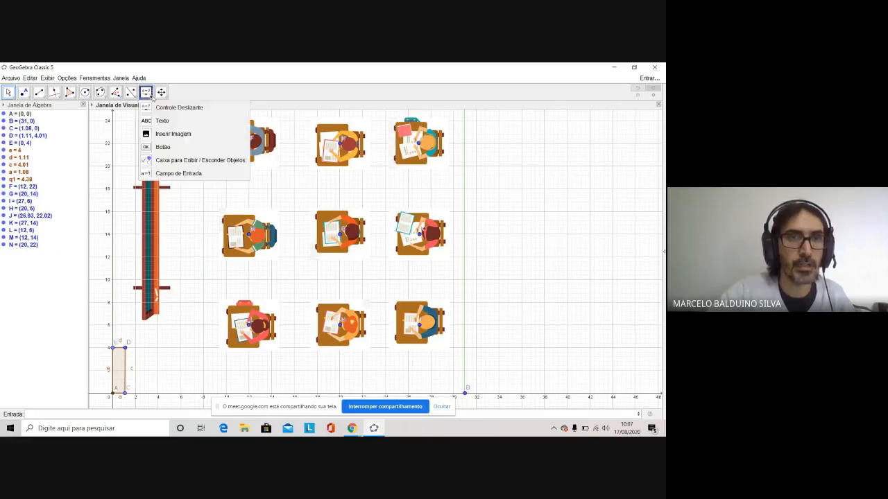
{"action": "left_click", "coordinate": [170, 134]}
{"action": "left_click", "coordinate": [247, 201]}
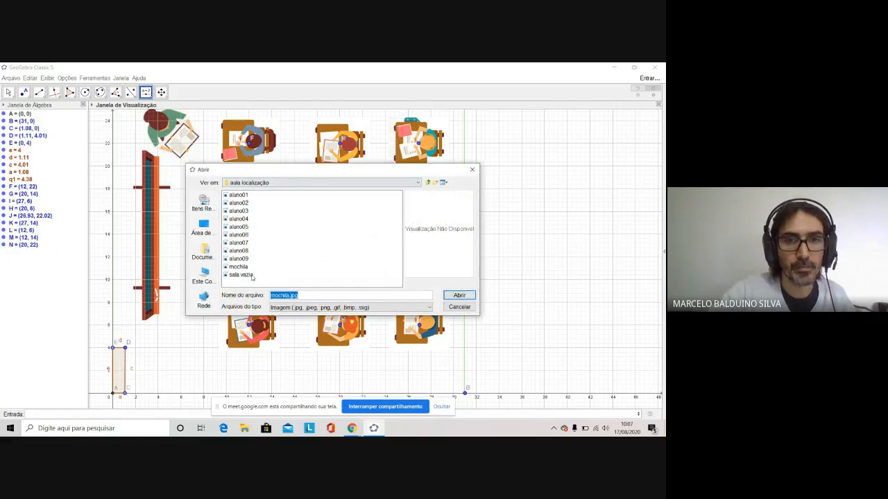
{"action": "left_click", "coordinate": [238, 267]}
{"action": "left_click", "coordinate": [459, 296]}
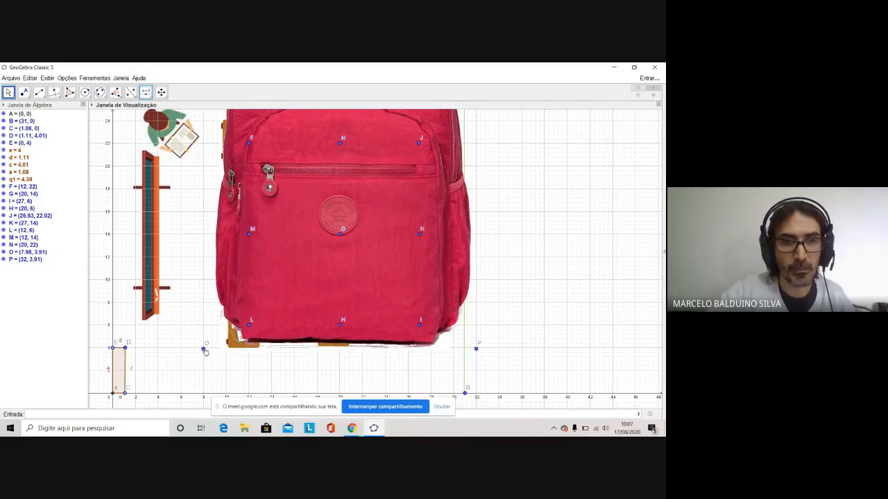
Step: Shrink the backpack with its corner points and move it outside the classroom, with O at about (33.7, 18.42) and P at about (35.66, 18.48)
{"action": "left_click_drag", "start_coordinate": [205, 349], "coordinate": [367, 358]}
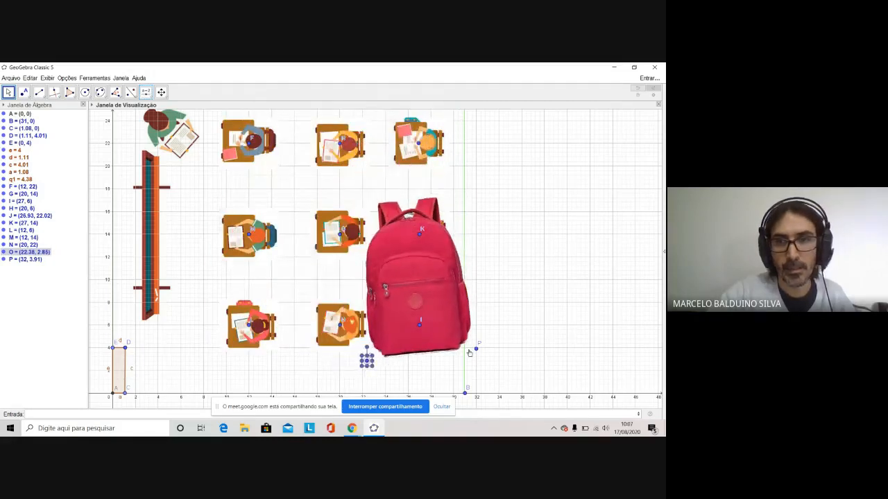
{"action": "left_click_drag", "start_coordinate": [476, 349], "coordinate": [408, 365]}
{"action": "left_click", "coordinate": [366, 359]}
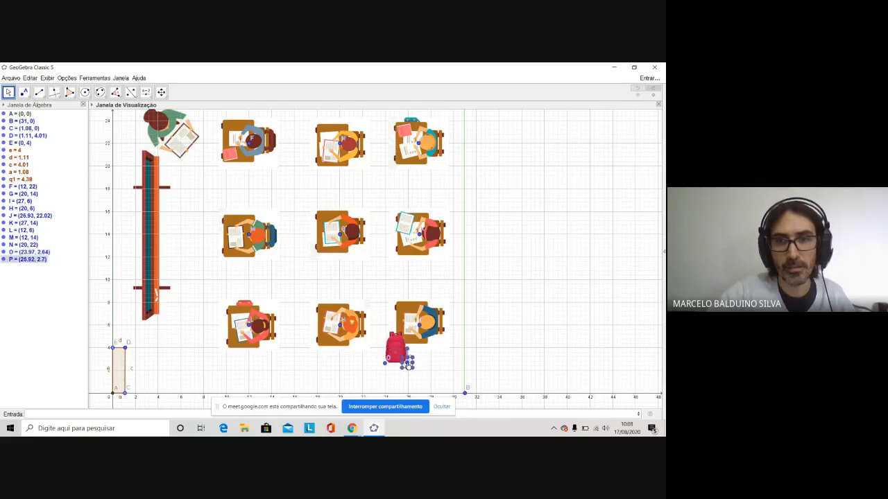
{"action": "left_click_drag", "start_coordinate": [393, 355], "coordinate": [506, 165]}
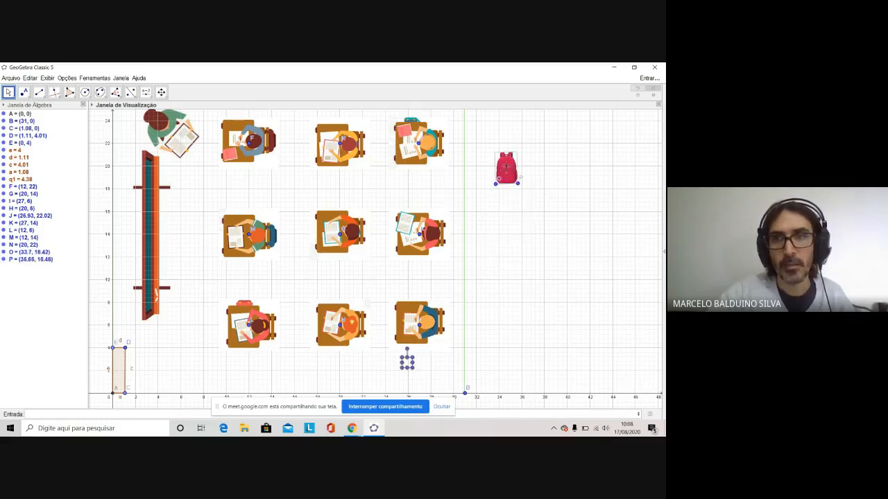
Step: Center the backpack image on point O and move O freehand to about (35.81, 17.56)
{"action": "right_click", "coordinate": [507, 176]}
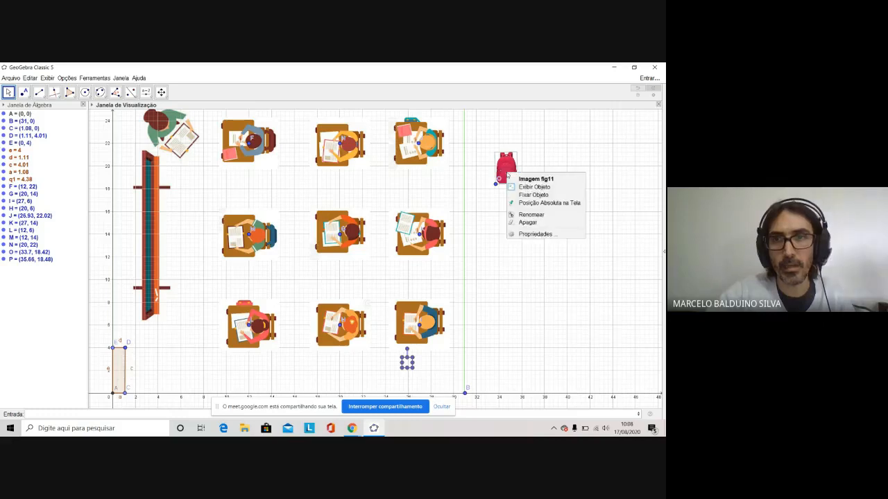
{"action": "left_click", "coordinate": [524, 237]}
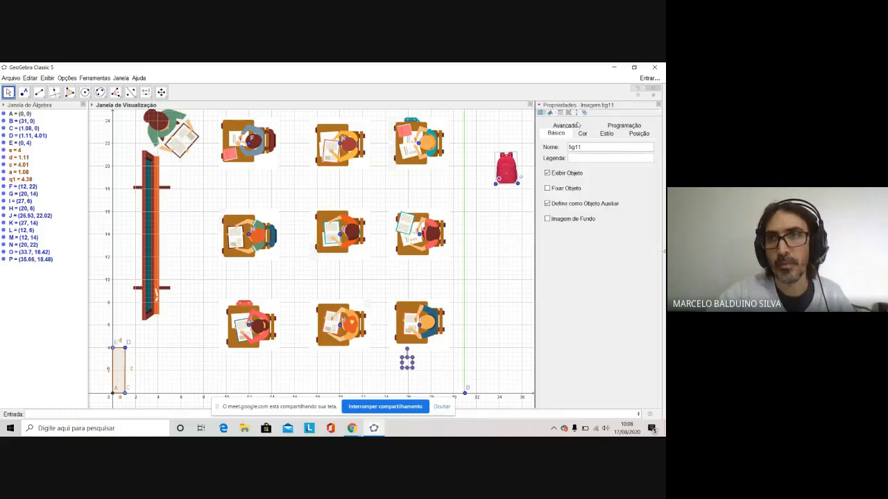
{"action": "left_click", "coordinate": [629, 135]}
{"action": "left_click", "coordinate": [547, 205]}
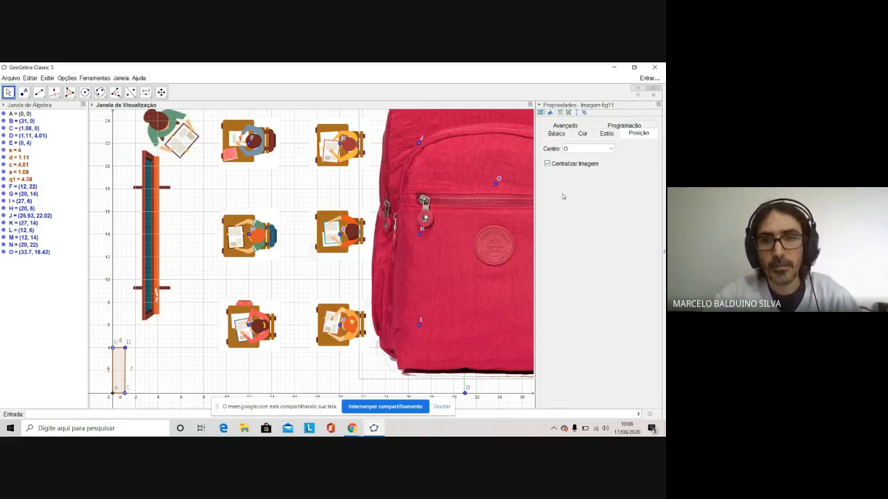
{"action": "left_click", "coordinate": [659, 105]}
{"action": "left_click", "coordinate": [563, 282]}
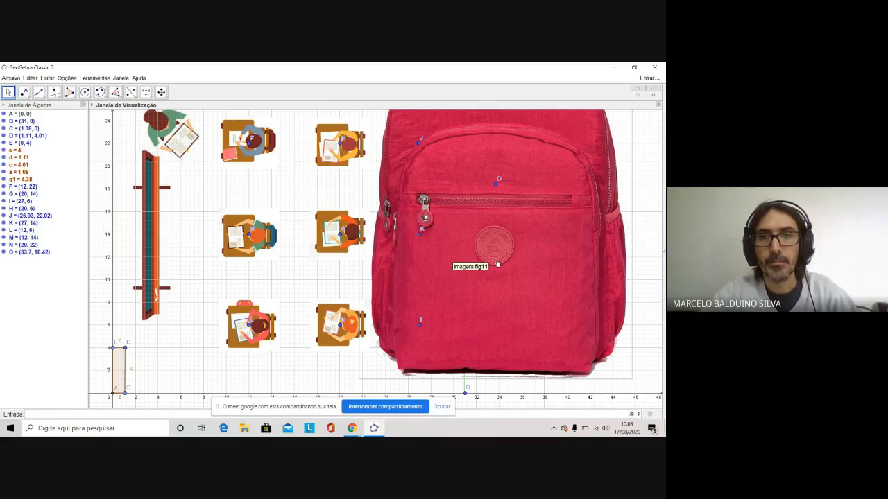
{"action": "left_click_drag", "start_coordinate": [498, 181], "coordinate": [520, 196]}
Step: Turn off centering for the backpack image so point O anchors its first corner
{"action": "right_click", "coordinate": [516, 227]}
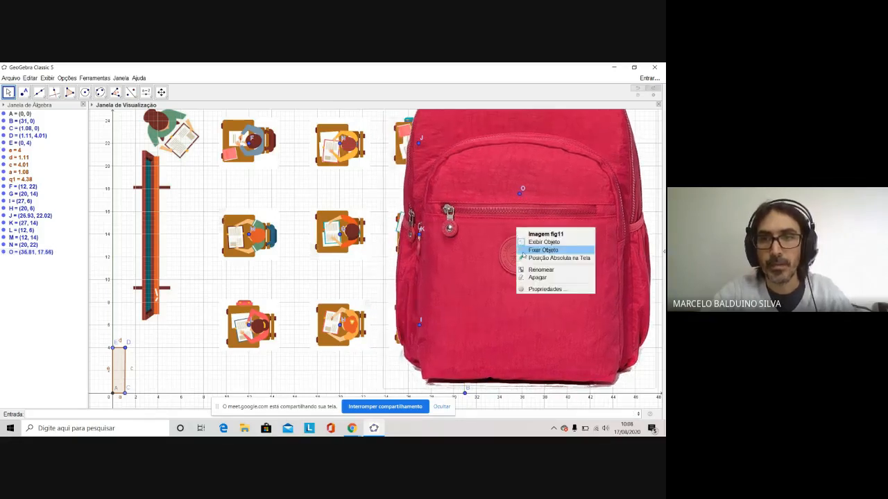
{"action": "left_click", "coordinate": [545, 288]}
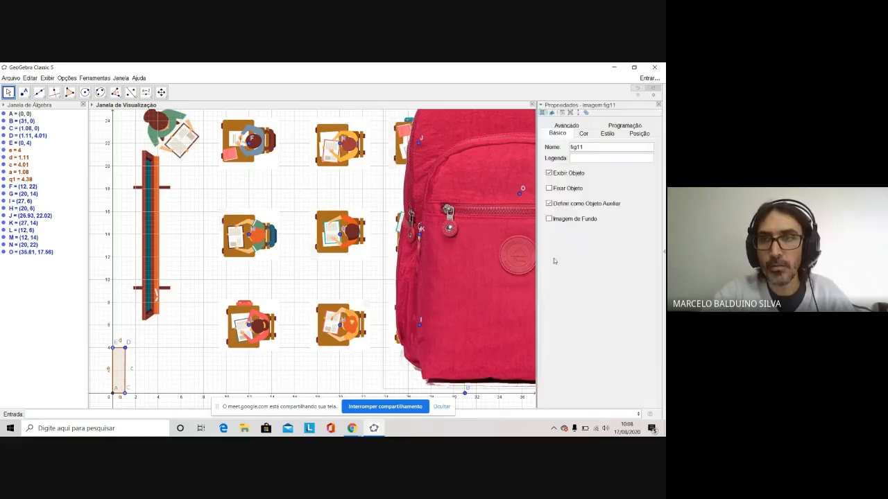
{"action": "left_click", "coordinate": [632, 135]}
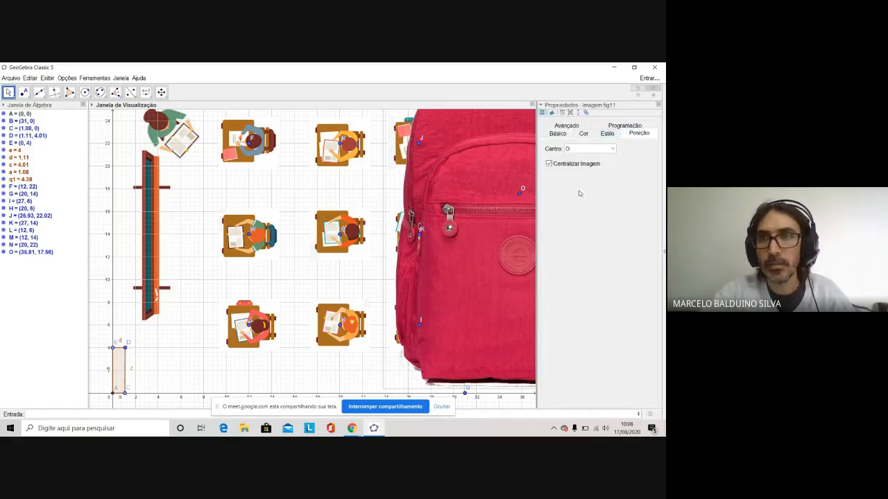
{"action": "left_click", "coordinate": [548, 164]}
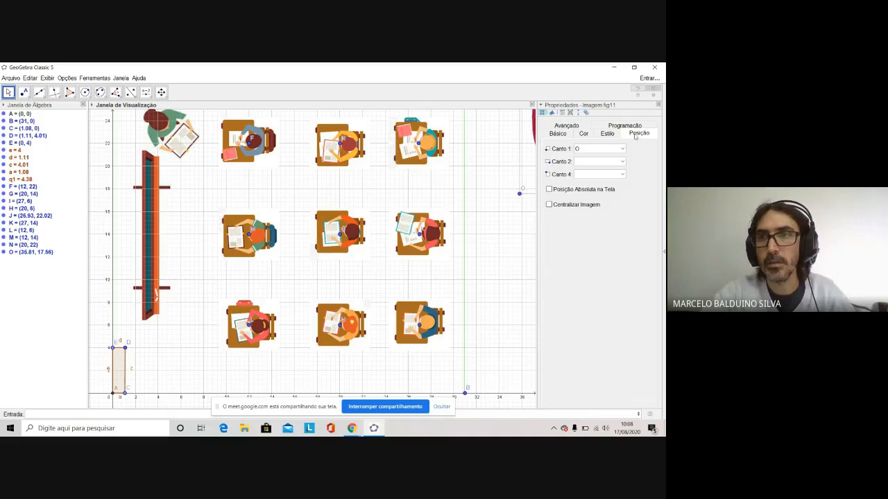
{"action": "left_click", "coordinate": [658, 104]}
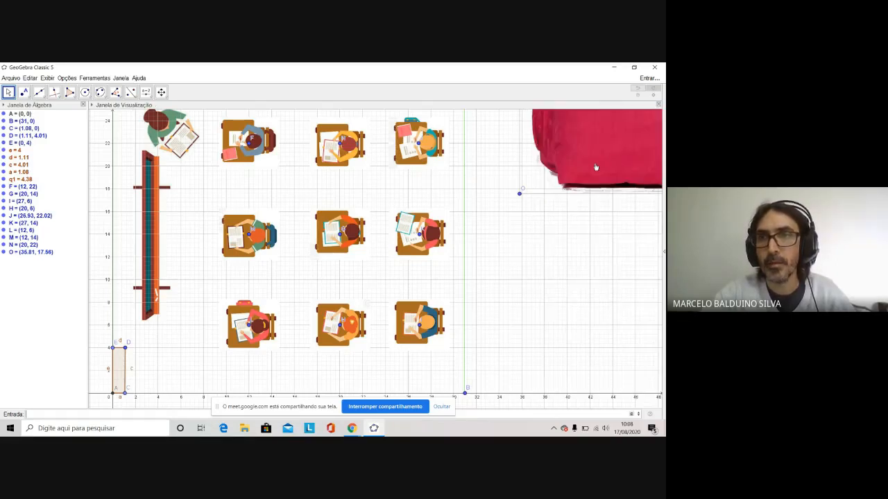
Step: Move point O with the backpack image freehand to about (22.63, 6.73)
{"action": "left_click_drag", "start_coordinate": [520, 194], "coordinate": [477, 248]}
{"action": "left_click_drag", "start_coordinate": [523, 213], "coordinate": [559, 231]}
{"action": "left_click_drag", "start_coordinate": [613, 196], "coordinate": [371, 316]}
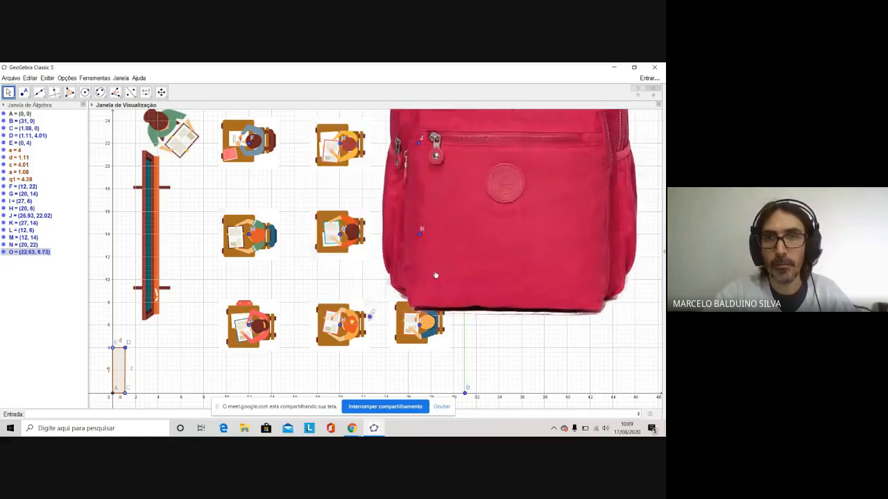
Step: Try the absolute on-screen position option on the backpack image and switch it off again
{"action": "right_click", "coordinate": [503, 251]}
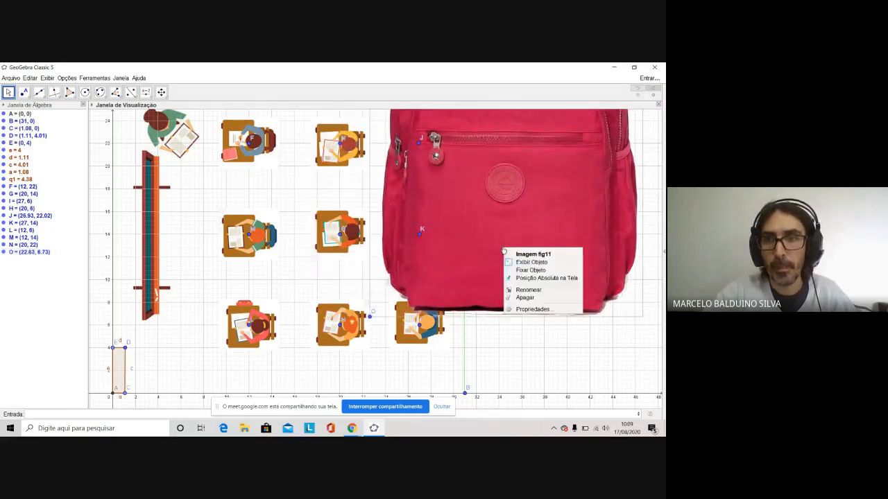
{"action": "left_click", "coordinate": [534, 309]}
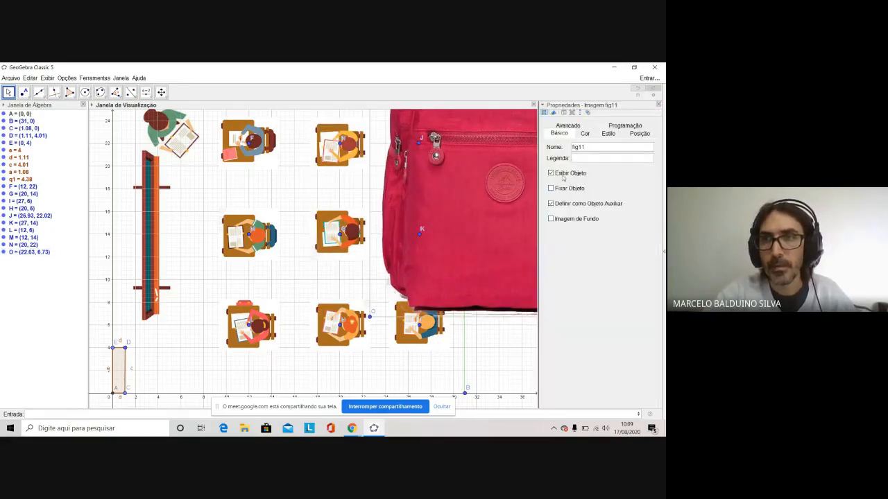
{"action": "left_click", "coordinate": [639, 134]}
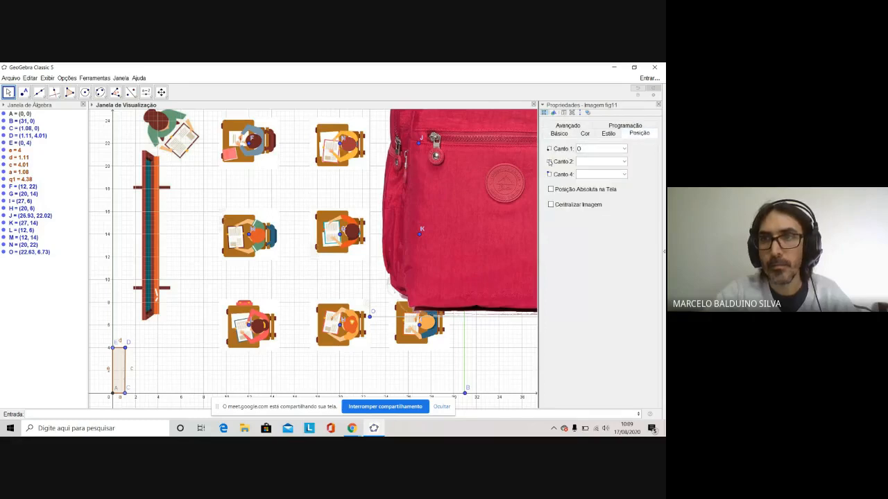
{"action": "left_click", "coordinate": [594, 161]}
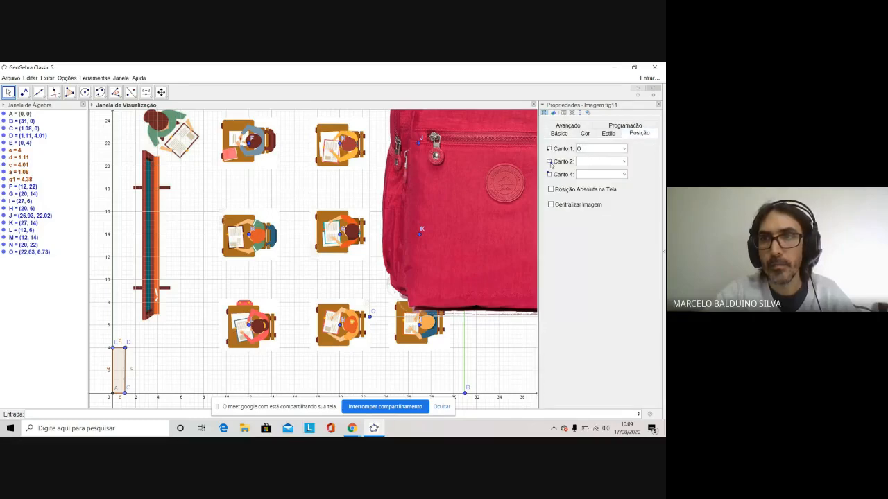
{"action": "left_click", "coordinate": [550, 190]}
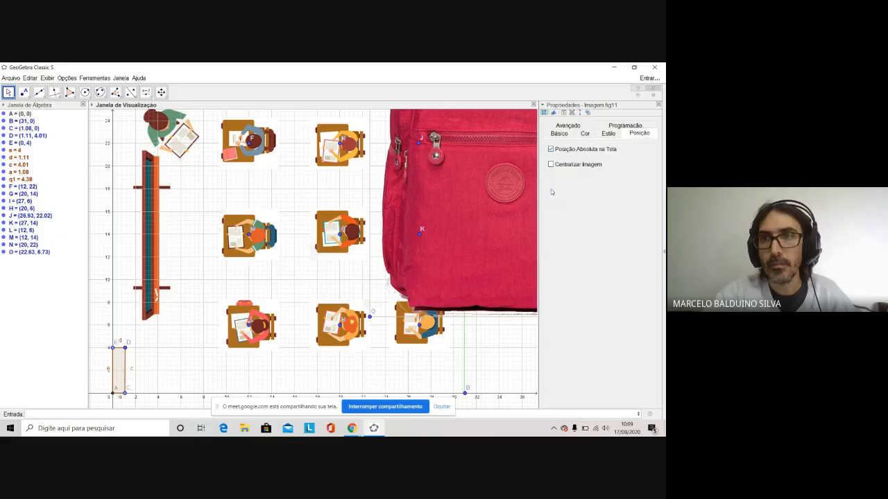
{"action": "left_click", "coordinate": [551, 149]}
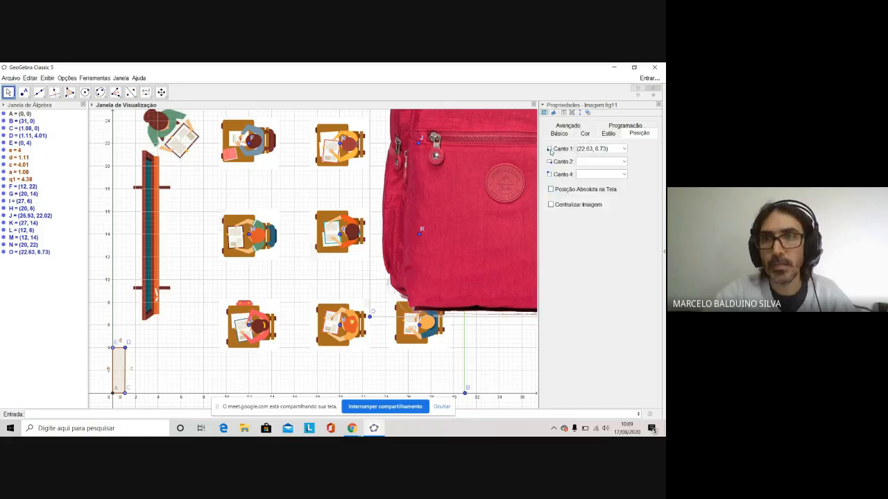
{"action": "left_click", "coordinate": [658, 105]}
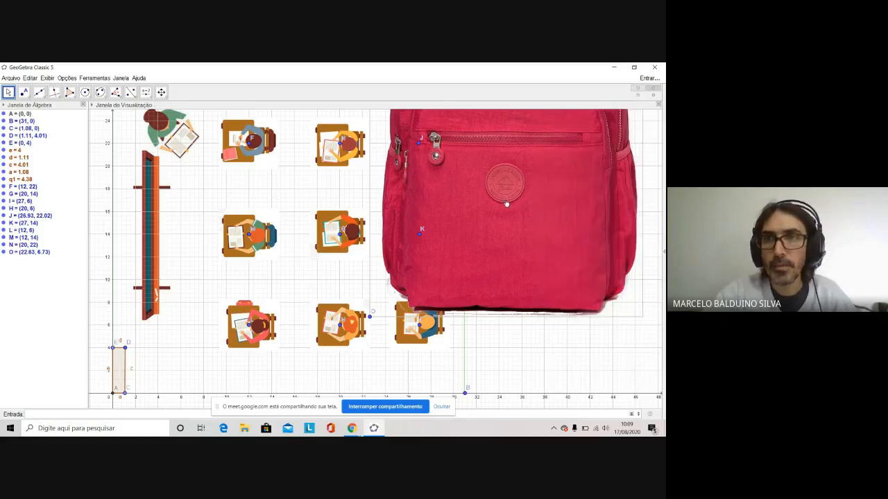
Step: Delete the backpack image, leaving point O in place
{"action": "right_click", "coordinate": [507, 202]}
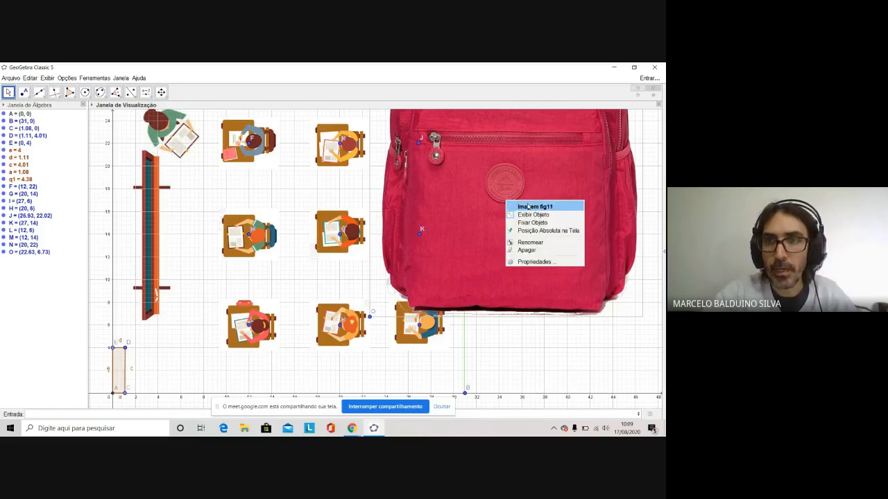
{"action": "left_click", "coordinate": [528, 251]}
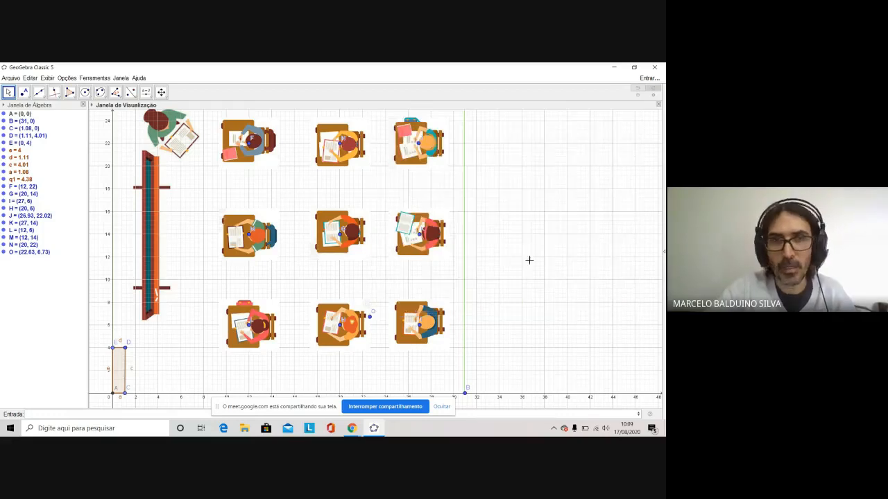
Step: Try to insert the mochila.jpg image into the graphics view
{"action": "left_click", "coordinate": [146, 92]}
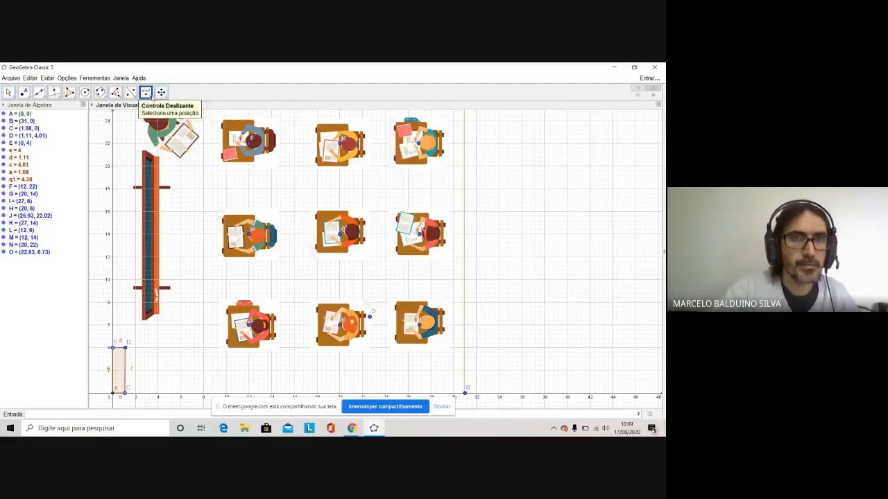
{"action": "left_click", "coordinate": [151, 98]}
{"action": "left_click", "coordinate": [182, 132]}
{"action": "left_click", "coordinate": [329, 195]}
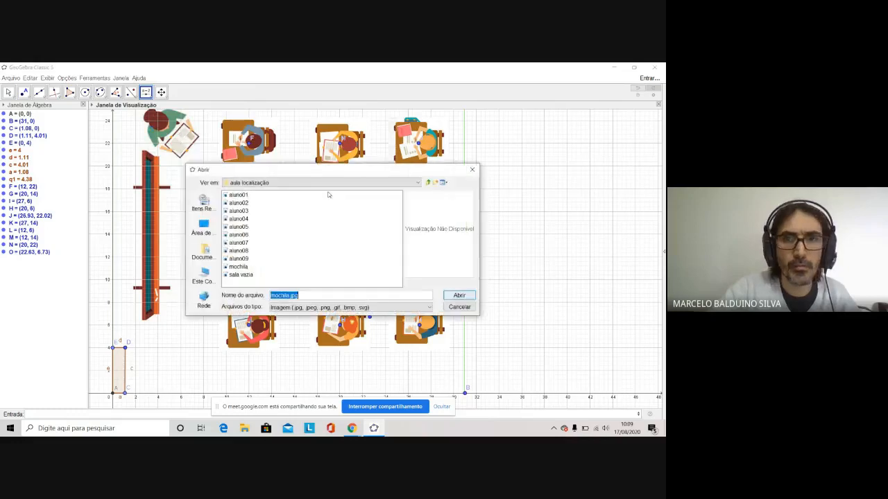
{"action": "left_click", "coordinate": [459, 296]}
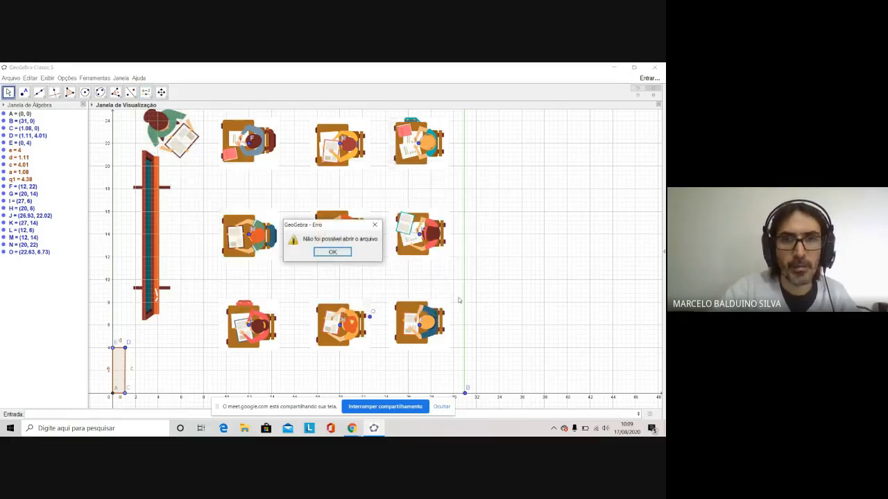
{"action": "left_click", "coordinate": [374, 225]}
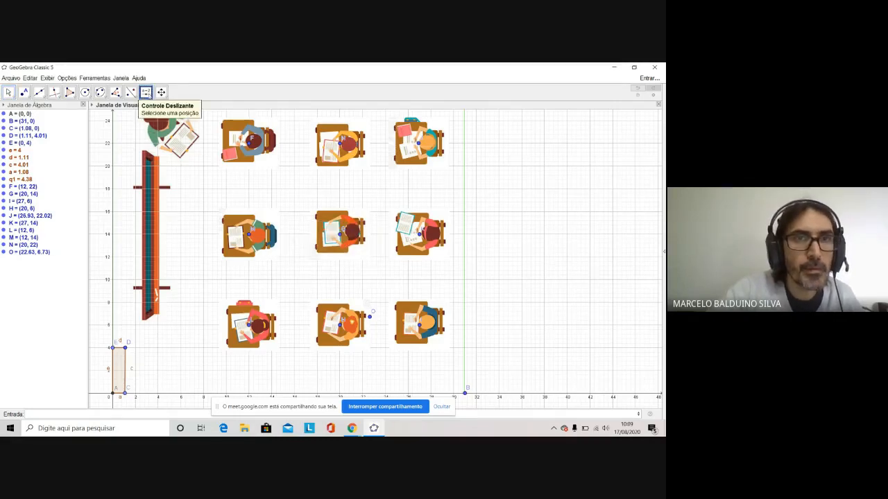
Step: Insert the mochila.jpg image and shrink it by setting its corner points P at (34, 16) and Q at (36, 16)
{"action": "left_click", "coordinate": [150, 97]}
{"action": "left_click", "coordinate": [159, 133]}
{"action": "left_click", "coordinate": [236, 227]}
{"action": "left_click", "coordinate": [238, 267]}
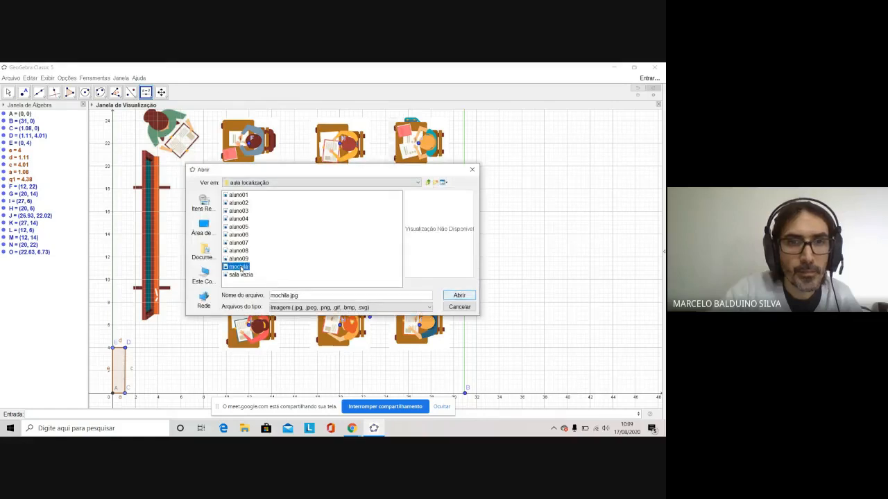
{"action": "left_click", "coordinate": [460, 296]}
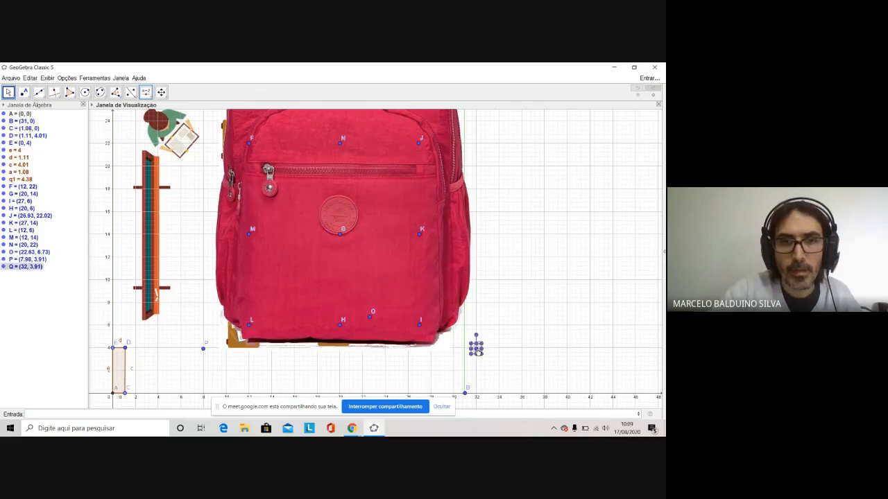
{"action": "left_click_drag", "start_coordinate": [439, 344], "coordinate": [500, 217]}
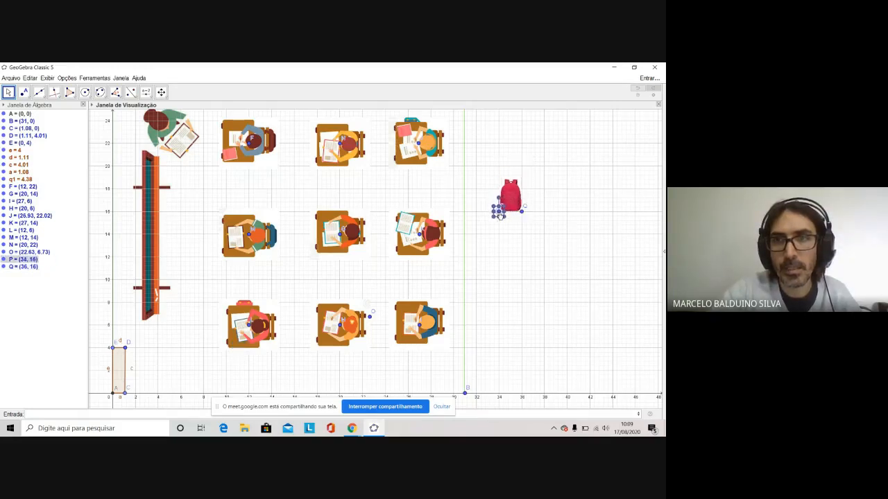
{"action": "left_click", "coordinate": [557, 212]}
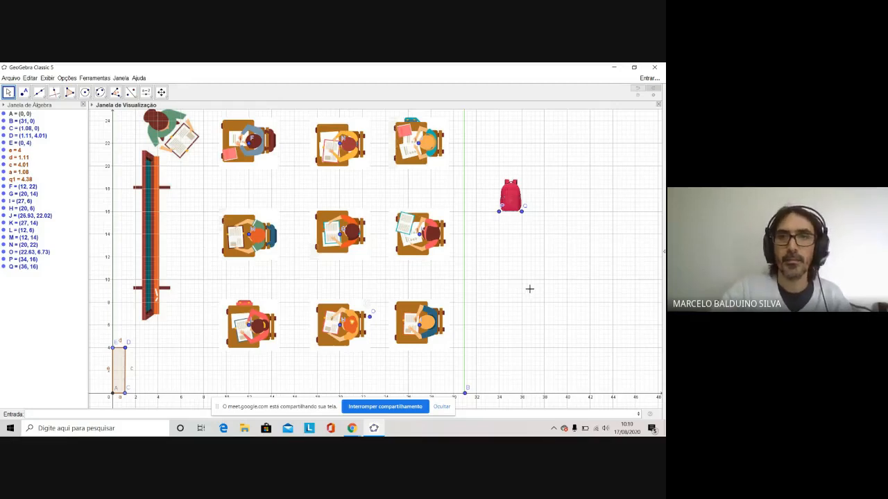
Step: Try to change the x-coordinate of point P, the backpack image's first corner
{"action": "right_click", "coordinate": [516, 204]}
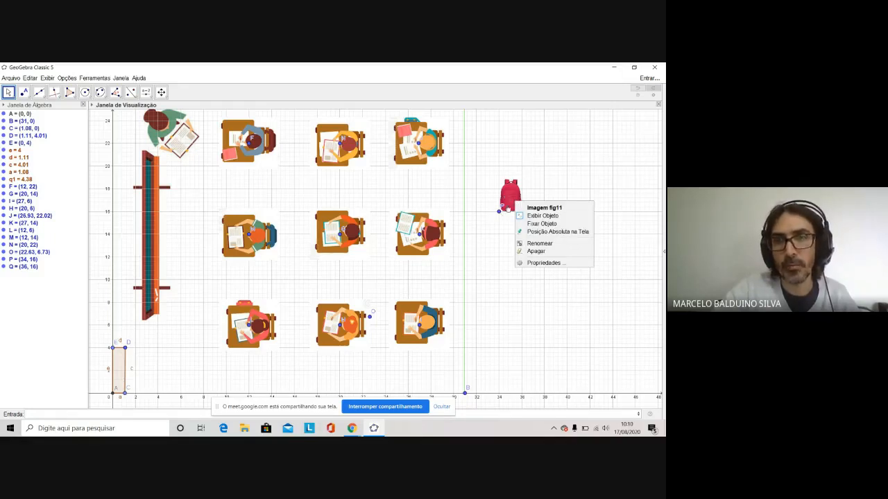
{"action": "left_click", "coordinate": [554, 173]}
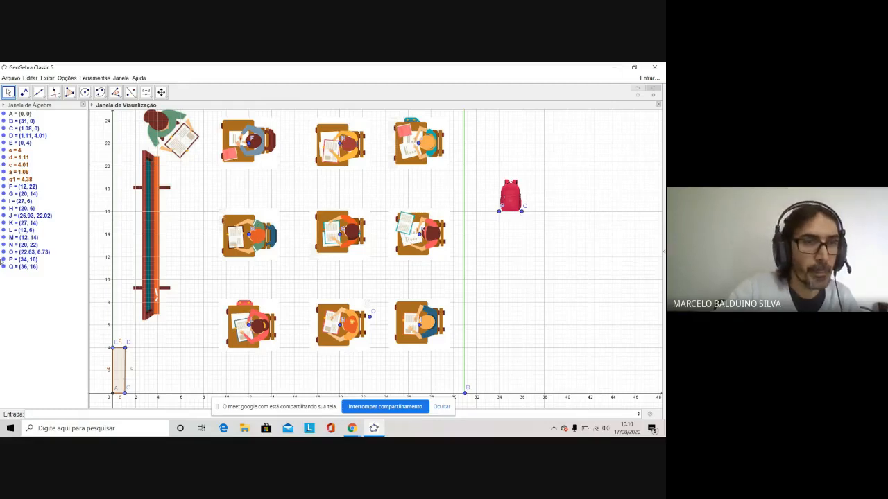
{"action": "left_click", "coordinate": [20, 260]}
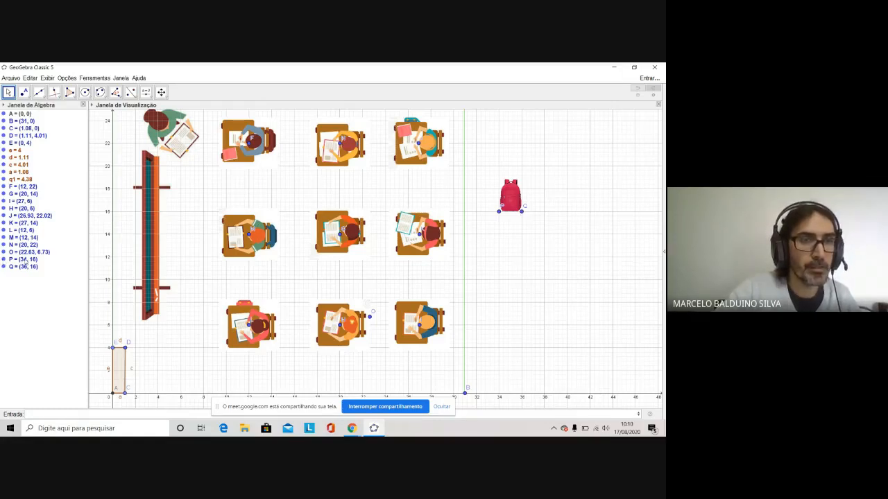
{"action": "double_click", "coordinate": [24, 261]}
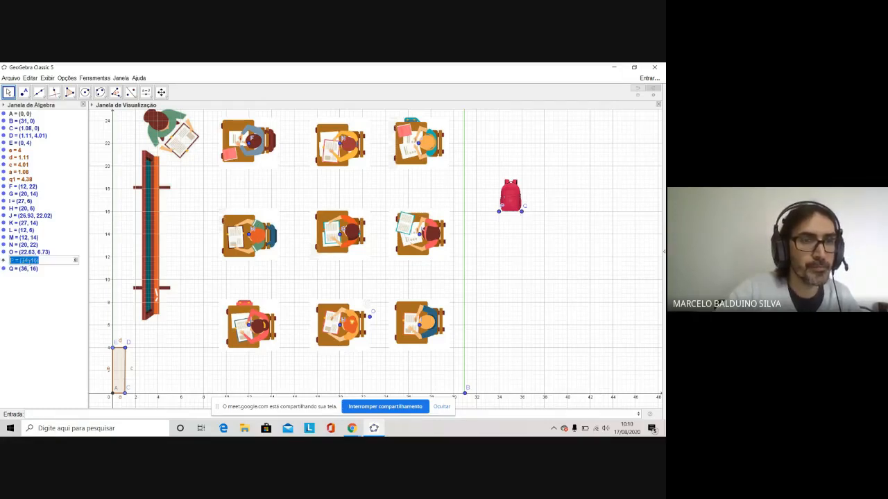
{"action": "left_click", "coordinate": [25, 260]}
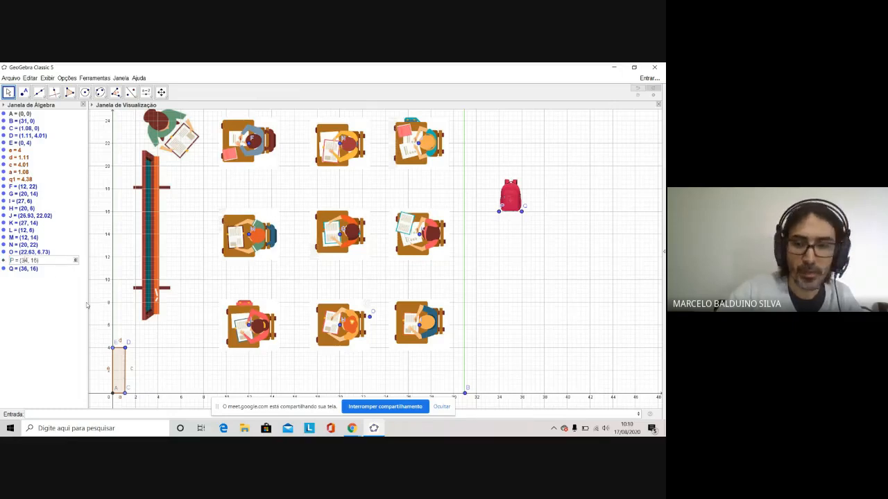
{"action": "key", "text": "BackSpace"}
{"action": "key", "text": "BackSpace"}
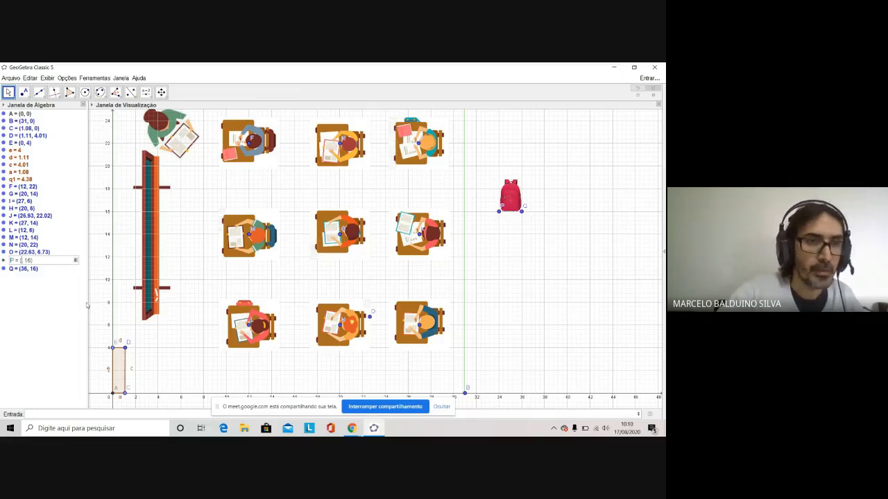
{"action": "type", "text": "8"}
{"action": "key", "text": "Return"}
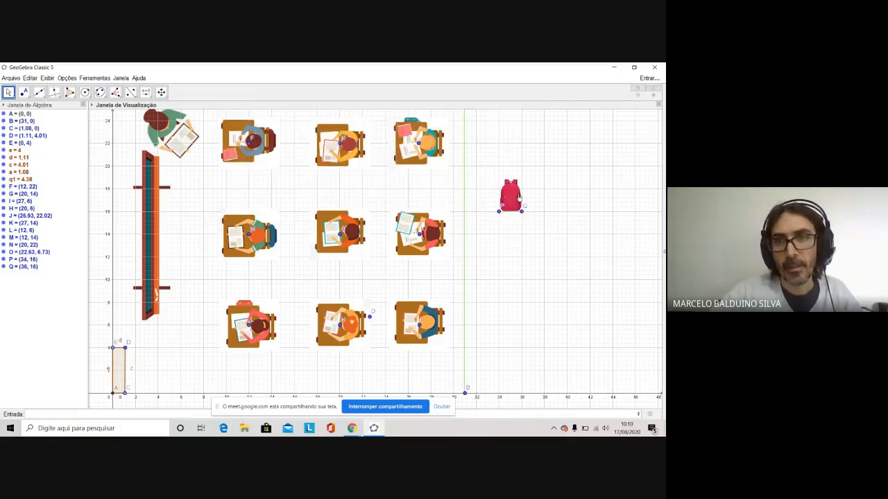
Step: Check the corner and position settings in the backpack image's properties
{"action": "right_click", "coordinate": [518, 198]}
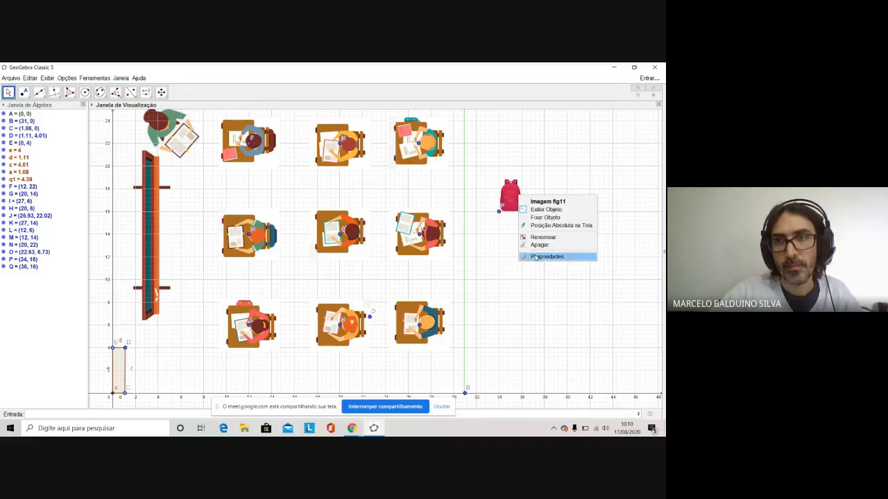
{"action": "left_click", "coordinate": [541, 258]}
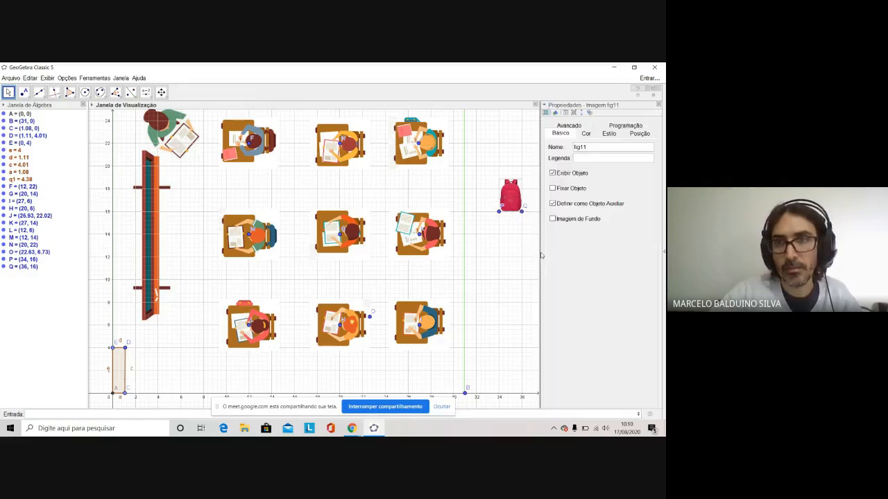
{"action": "left_click", "coordinate": [639, 133]}
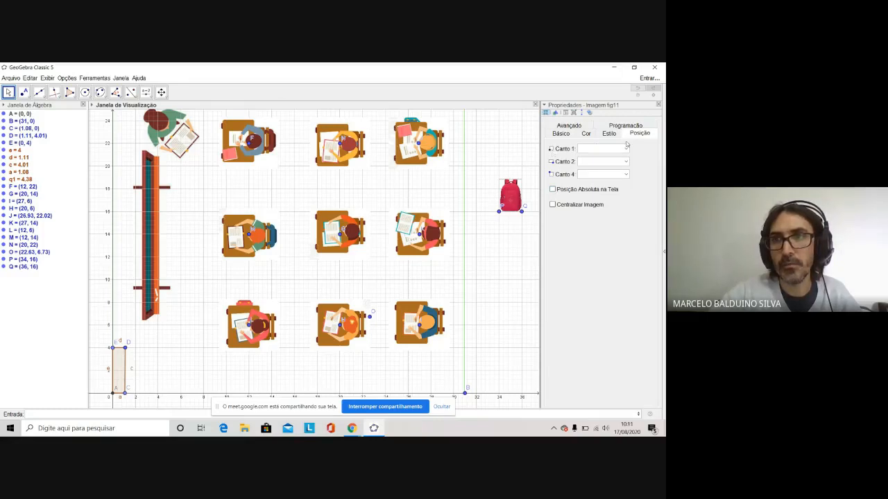
{"action": "left_click", "coordinate": [658, 104]}
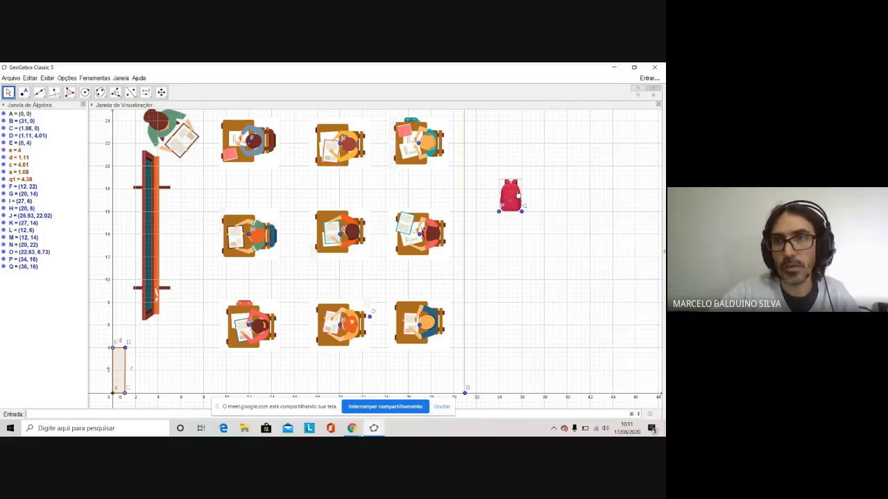
Step: Move the backpack image freehand to several spots among the desks, ending with corner P at about (22.9, 4.61)
{"action": "mouse_move", "coordinate": [515, 199]}
{"action": "left_mouse_down"}
{"action": "mouse_move", "coordinate": [506, 166]}
{"action": "mouse_move", "coordinate": [335, 194]}
{"action": "mouse_move", "coordinate": [486, 178]}
{"action": "mouse_move", "coordinate": [527, 197]}
{"action": "left_mouse_up"}
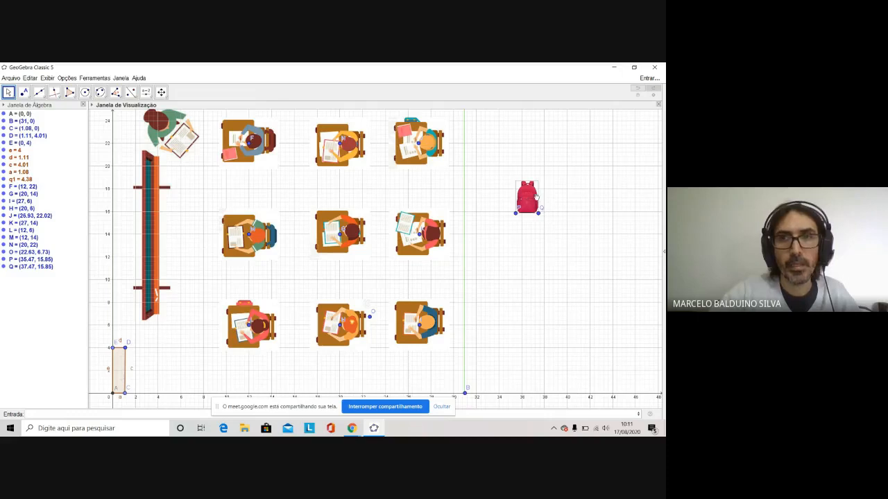
{"action": "left_click_drag", "start_coordinate": [536, 197], "coordinate": [451, 196]}
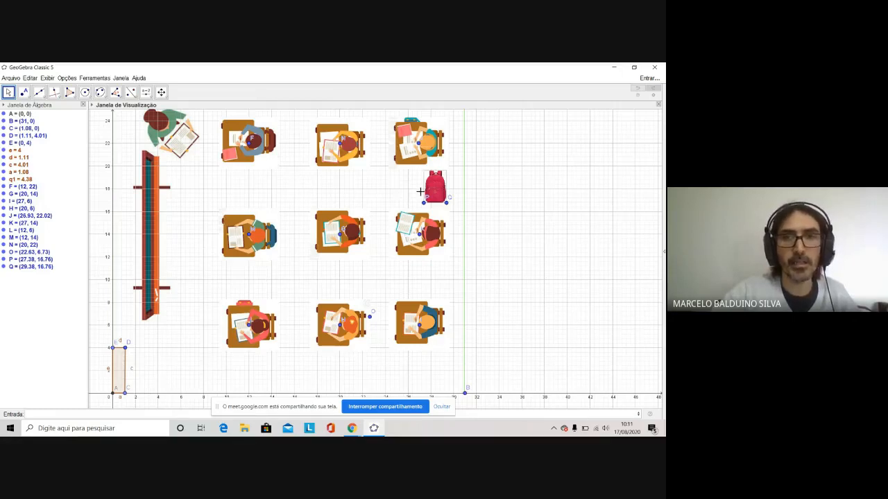
{"action": "left_click_drag", "start_coordinate": [423, 201], "coordinate": [422, 277]}
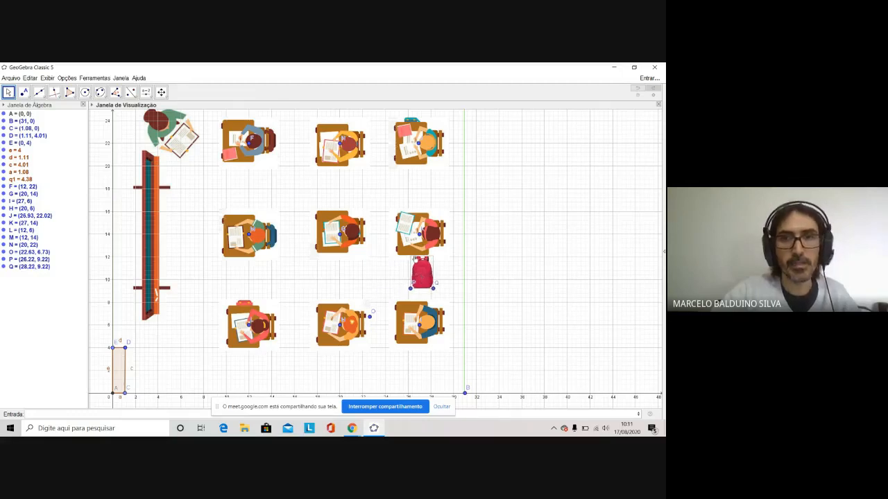
{"action": "left_click_drag", "start_coordinate": [421, 274], "coordinate": [192, 212]}
{"action": "left_click_drag", "start_coordinate": [181, 240], "coordinate": [334, 278]}
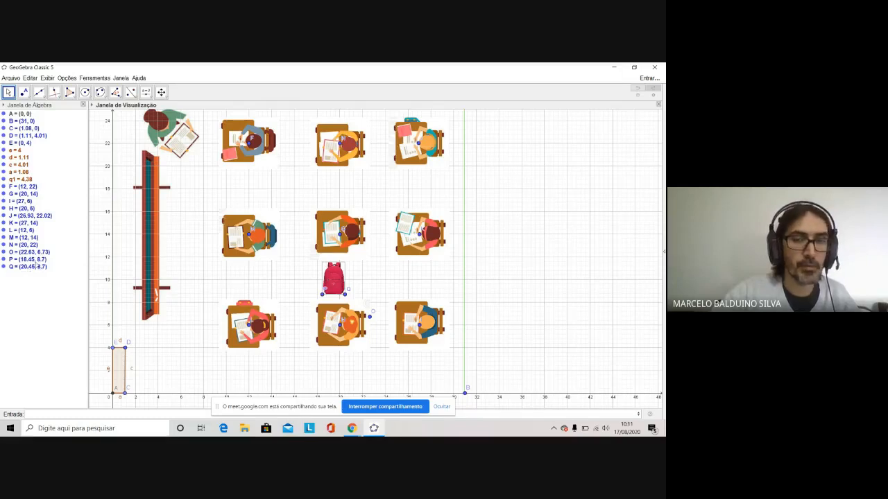
{"action": "left_click_drag", "start_coordinate": [338, 278], "coordinate": [420, 181]}
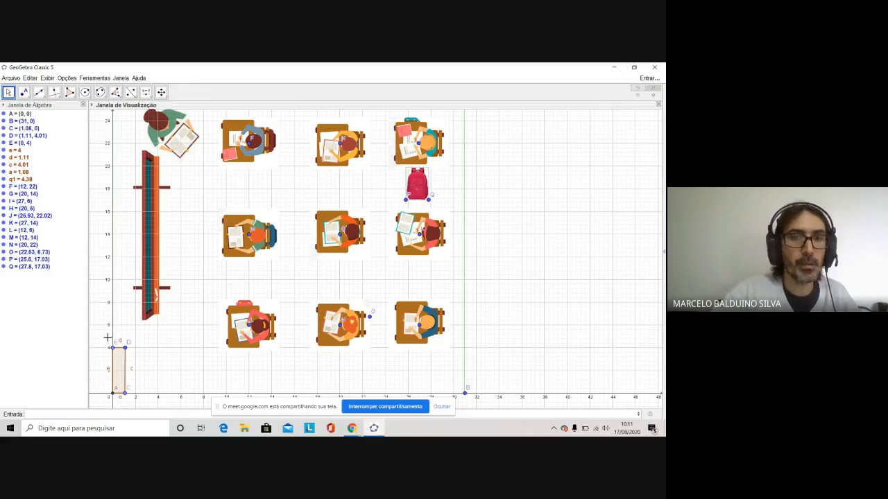
{"action": "left_click_drag", "start_coordinate": [419, 183], "coordinate": [386, 325]}
Step: Delete the leftover point O and reposition the backpack between the second and third desks of the lowest row, corner P at about (22.47, 4.91)
{"action": "right_click", "coordinate": [371, 320]}
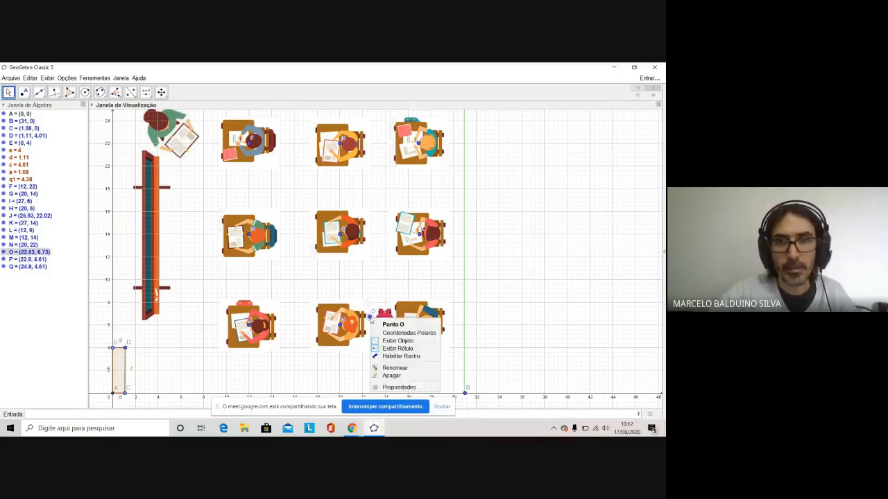
{"action": "left_click", "coordinate": [393, 376]}
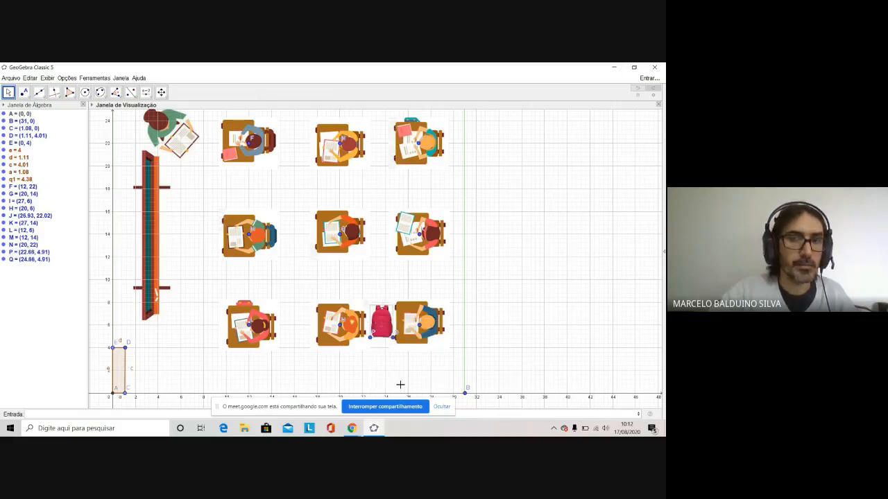
{"action": "left_click_drag", "start_coordinate": [389, 321], "coordinate": [297, 274]}
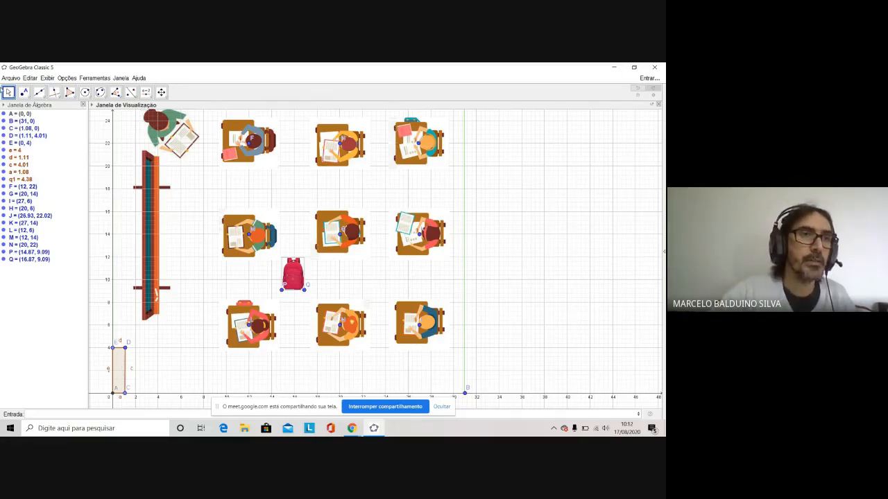
{"action": "left_click", "coordinate": [13, 80]}
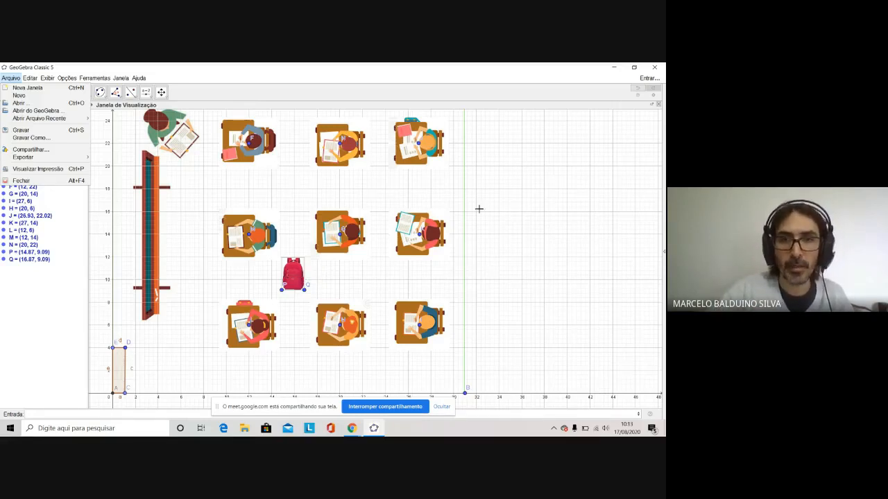
{"action": "left_click_drag", "start_coordinate": [301, 278], "coordinate": [387, 329]}
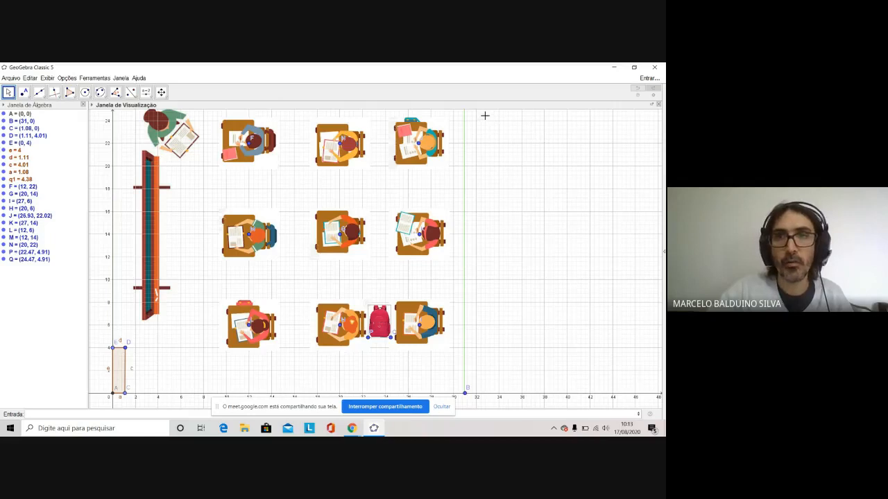
Step: Select the area around the whole classroom for image export and set the format to Portable Network Graphics (png)
{"action": "left_click_drag", "start_coordinate": [484, 115], "coordinate": [98, 398]}
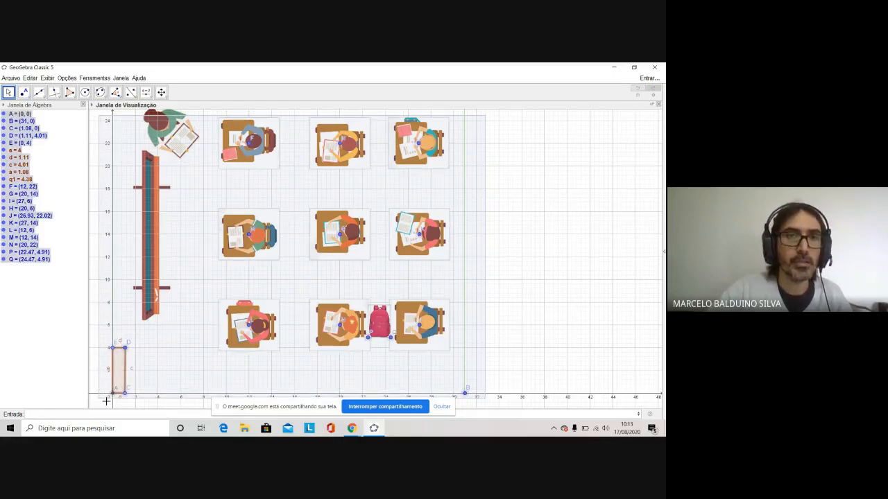
{"action": "left_click", "coordinate": [12, 78]}
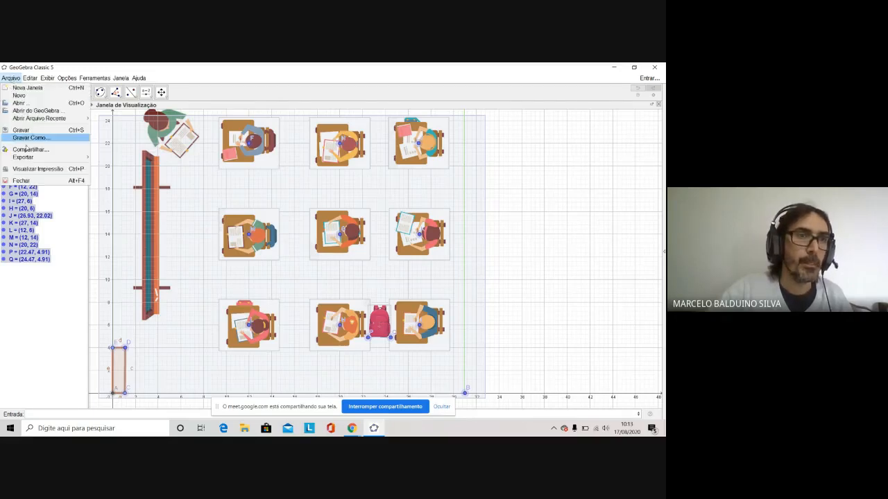
{"action": "mouse_move", "coordinate": [29, 160]}
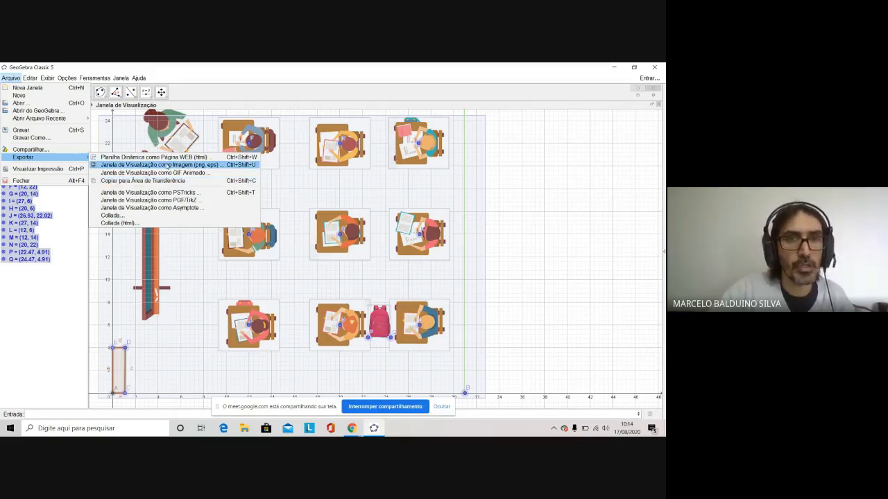
{"action": "left_click", "coordinate": [168, 166]}
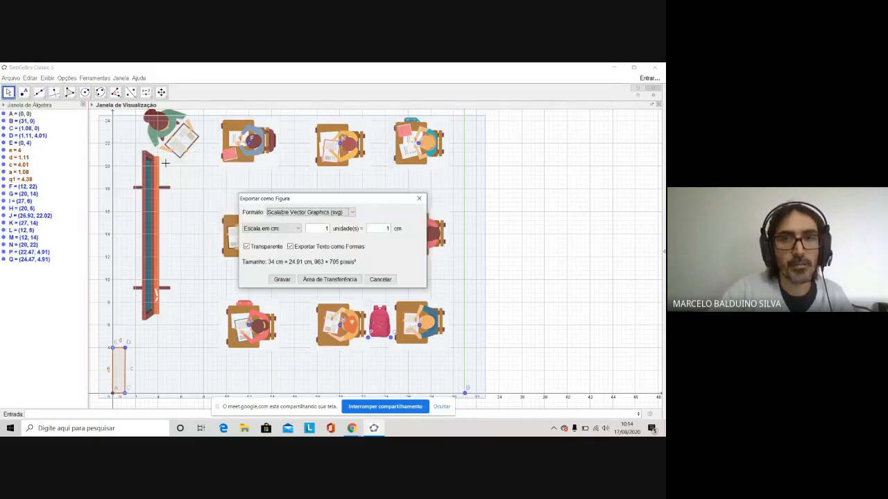
{"action": "left_click", "coordinate": [350, 213]}
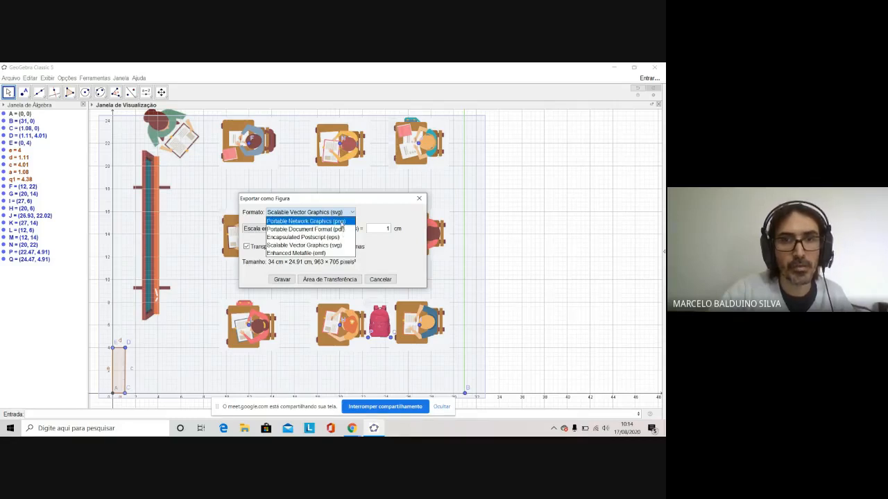
{"action": "left_click", "coordinate": [341, 224]}
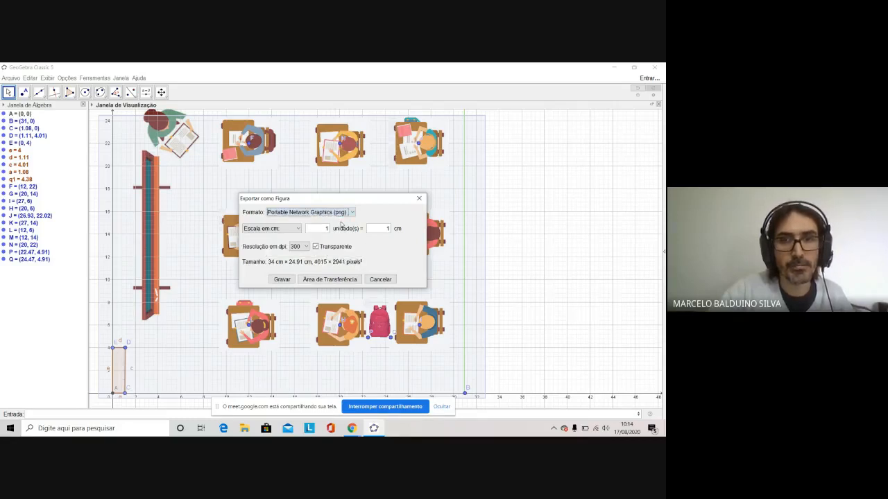
Step: Start saving the classroom picture to the desktop and name the file img sala.png
{"action": "left_click", "coordinate": [282, 280]}
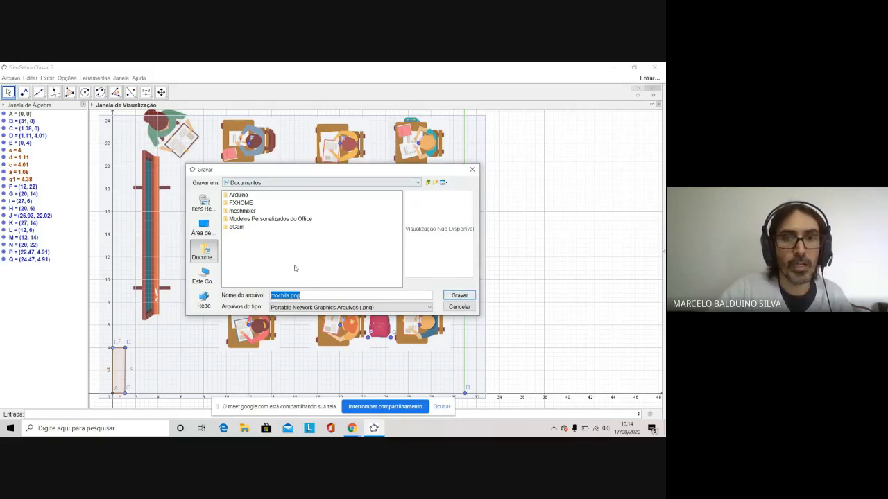
{"action": "left_click", "coordinate": [204, 226]}
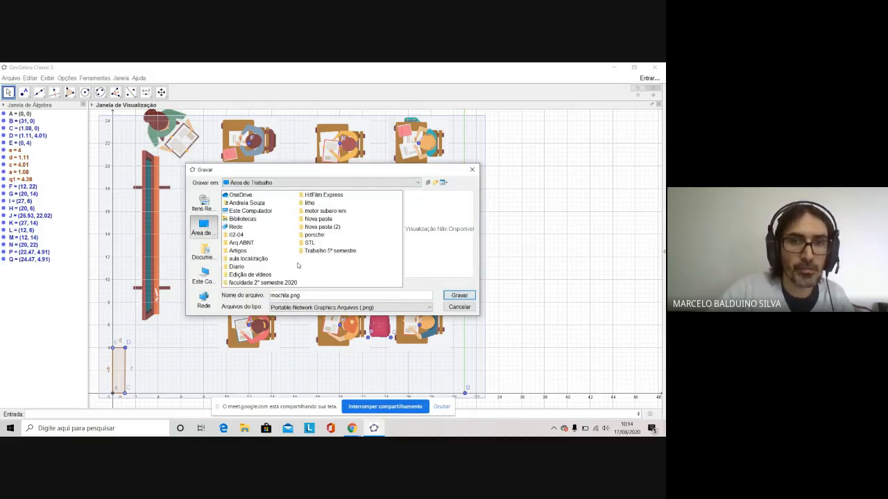
{"action": "left_click", "coordinate": [250, 259]}
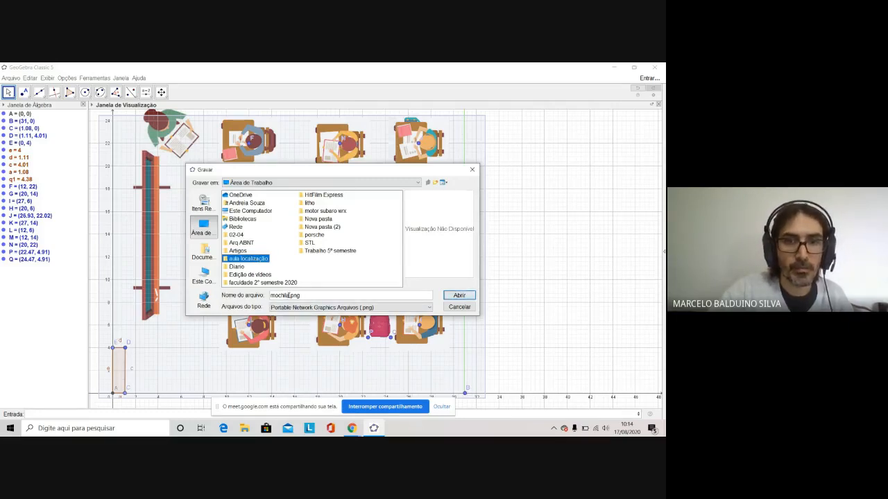
{"action": "double_click", "coordinate": [287, 295]}
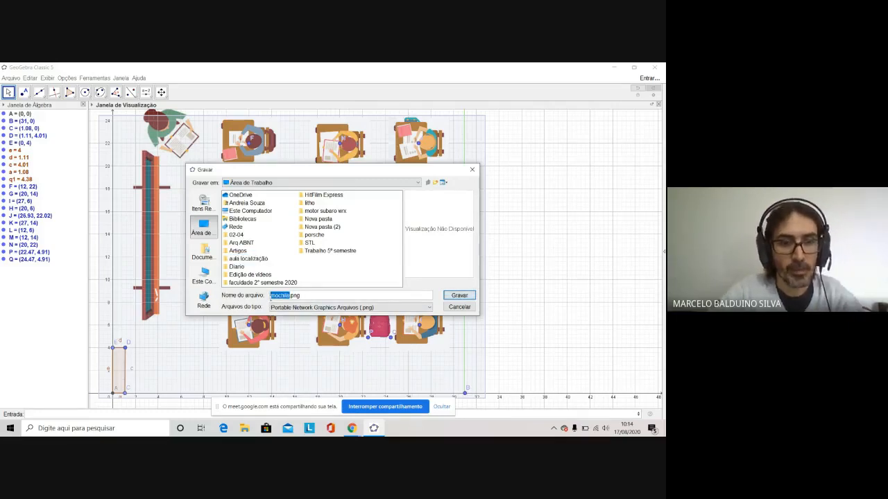
{"action": "type", "text": "image"}
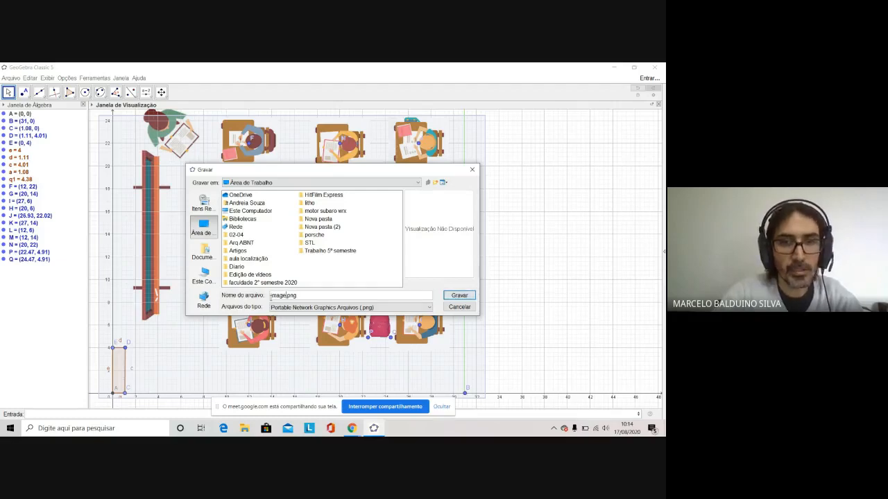
{"action": "key", "text": "BackSpace"}
{"action": "key", "text": "BackSpace"}
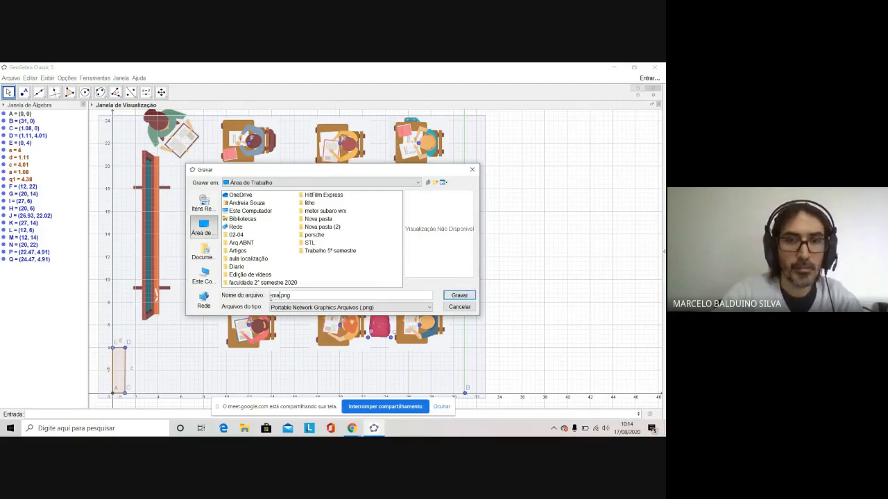
{"action": "key", "text": "BackSpace"}
{"action": "type", "text": "g sala"}
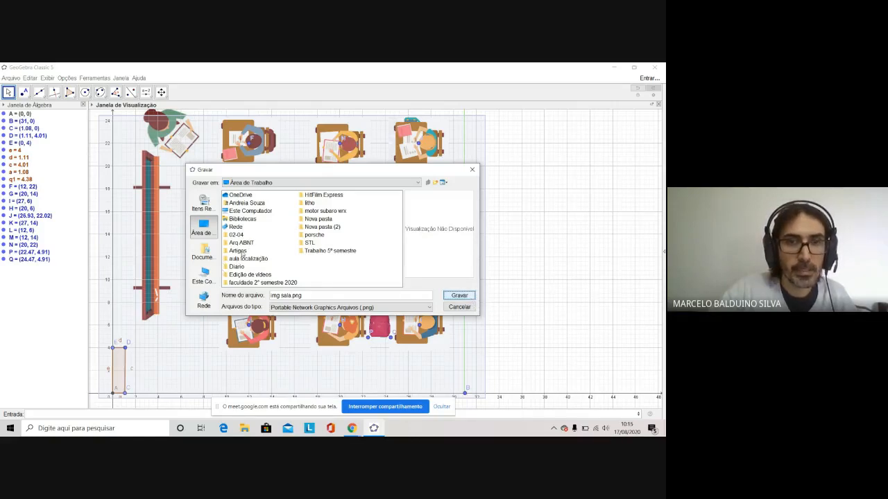
Step: Choose the aula localização folder on the desktop and save the exported classroom image there
{"action": "left_click", "coordinate": [243, 258]}
{"action": "left_click", "coordinate": [242, 258]}
{"action": "left_click", "coordinate": [309, 276]}
{"action": "double_click", "coordinate": [232, 259]}
{"action": "left_click", "coordinate": [225, 258]}
{"action": "left_click", "coordinate": [225, 259]}
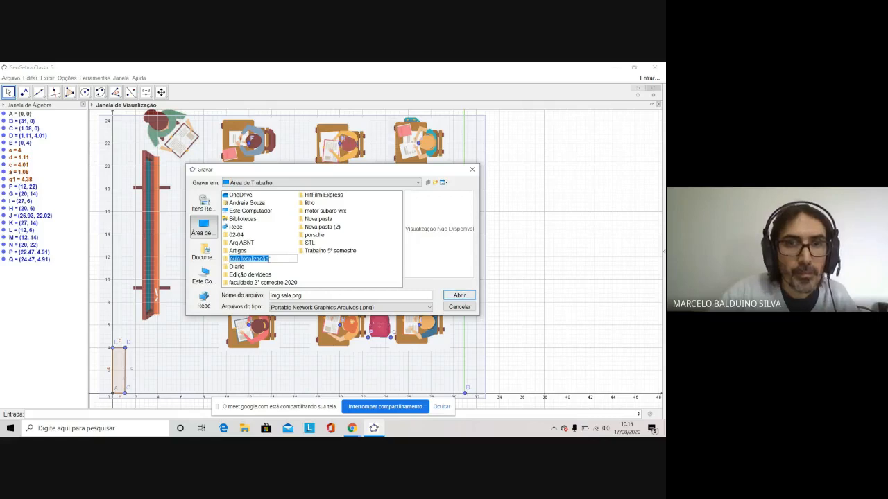
{"action": "left_click", "coordinate": [321, 267]}
{"action": "double_click", "coordinate": [264, 259]}
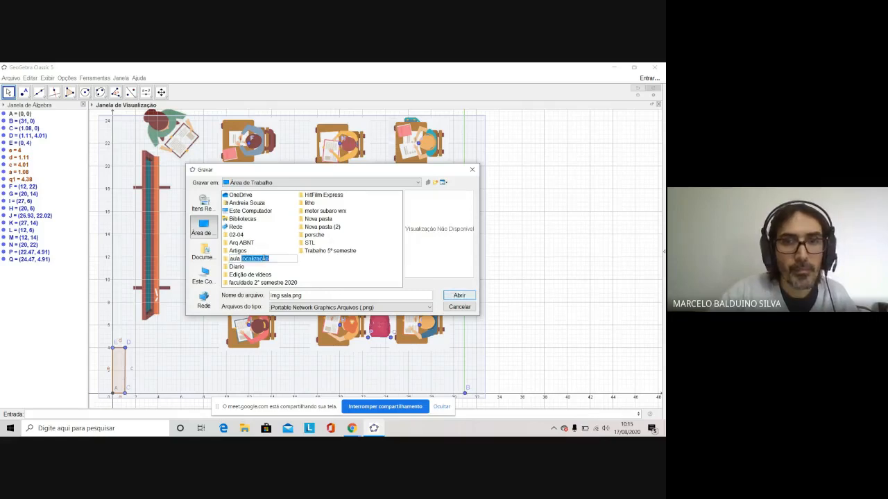
{"action": "left_click", "coordinate": [459, 296]}
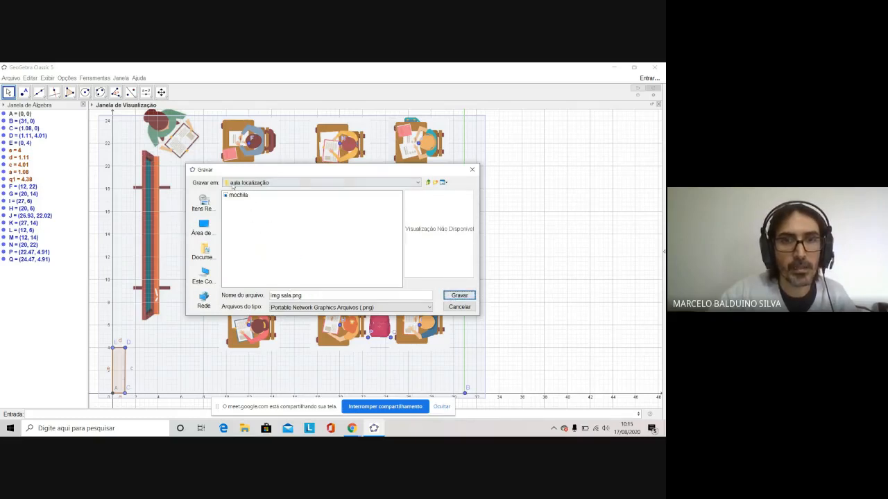
{"action": "left_click", "coordinate": [460, 295]}
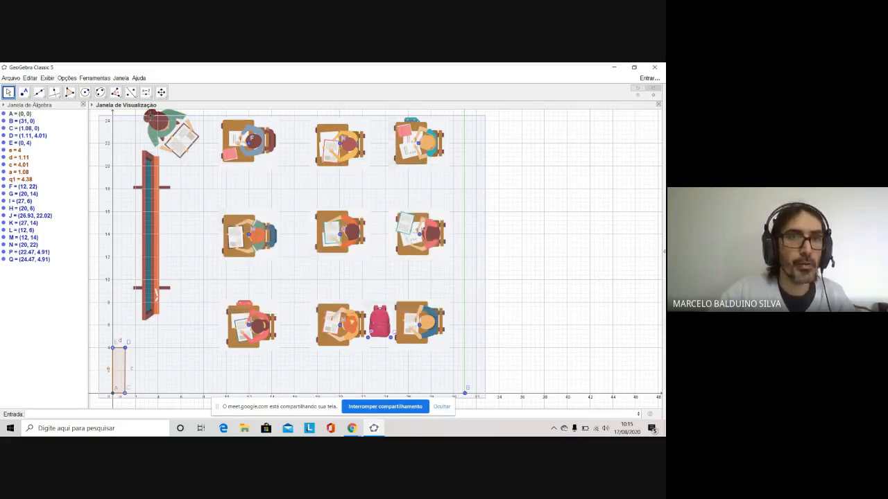
Step: View the exported img sala image from the aula localização folder on the desktop, and close it
{"action": "left_click", "coordinate": [606, 69]}
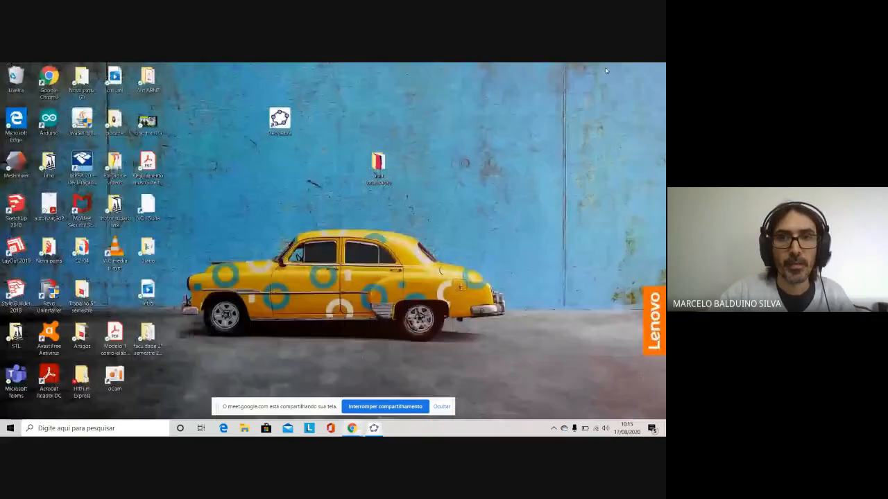
{"action": "double_click", "coordinate": [385, 163]}
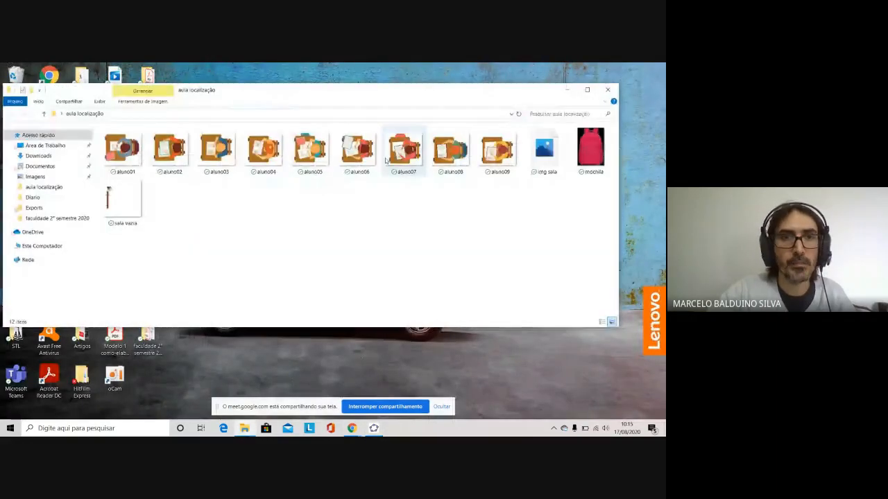
{"action": "double_click", "coordinate": [550, 173]}
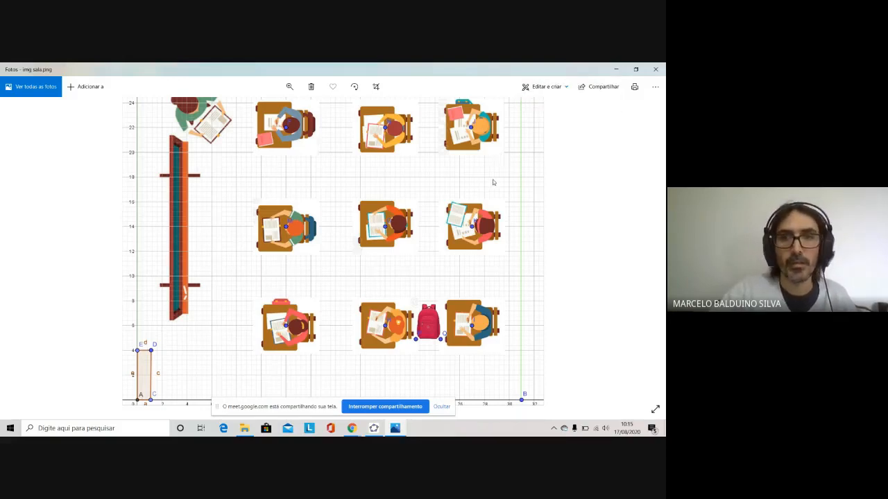
{"action": "left_click", "coordinate": [656, 71]}
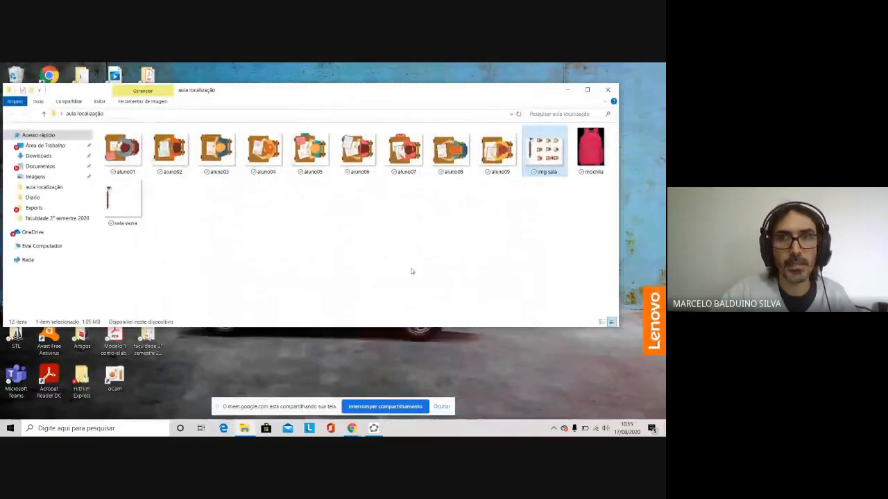
Step: Switch back to GeoGebra and draw a circle of radius 3 centred at about (38.8, 14.94), beside the classroom
{"action": "left_click", "coordinate": [374, 428]}
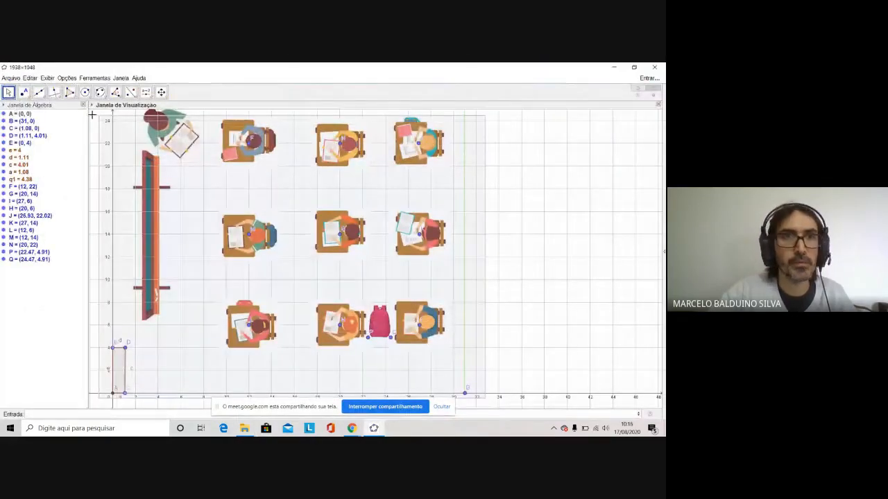
{"action": "left_click", "coordinate": [88, 96]}
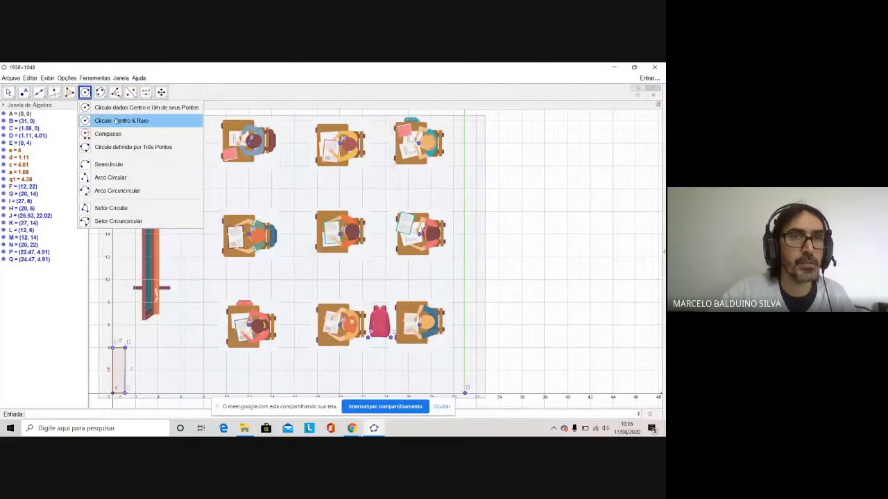
{"action": "left_click", "coordinate": [101, 120]}
{"action": "left_click", "coordinate": [552, 225]}
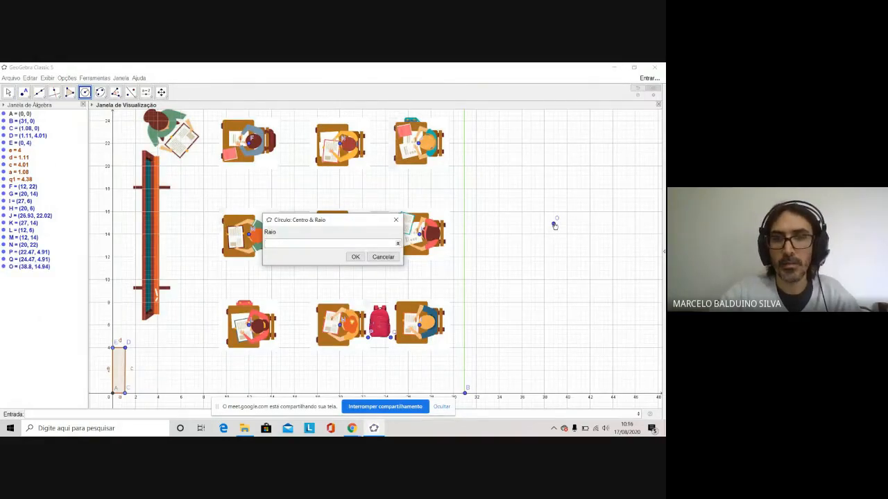
{"action": "type", "text": "3"}
{"action": "key", "text": "Return"}
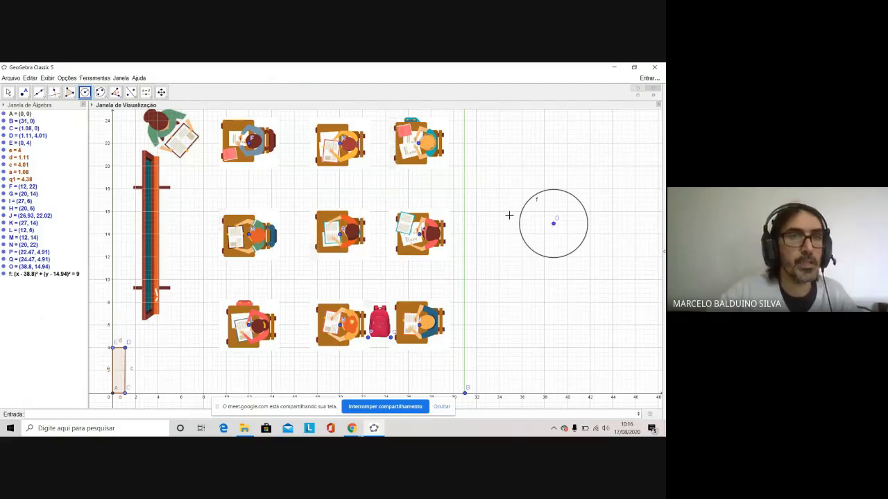
Step: Draw a triangle inscribed in the circle, with vertices at about (37.06, 17.38), (41.75, 14.4) and (37.22, 12.39)
{"action": "left_click", "coordinate": [75, 97]}
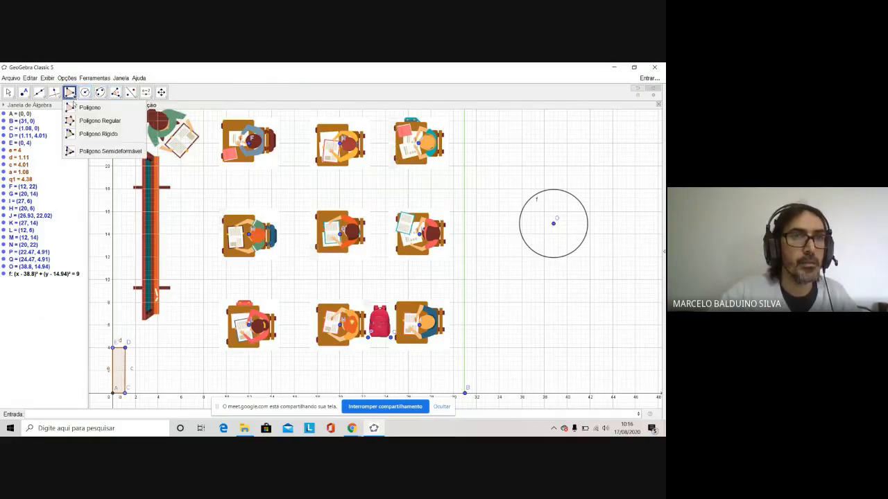
{"action": "left_click", "coordinate": [534, 198]}
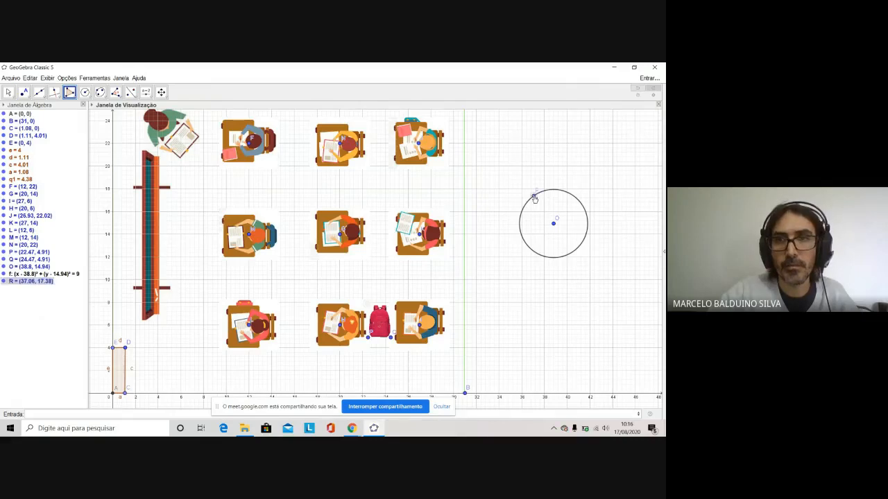
{"action": "left_click", "coordinate": [586, 230]}
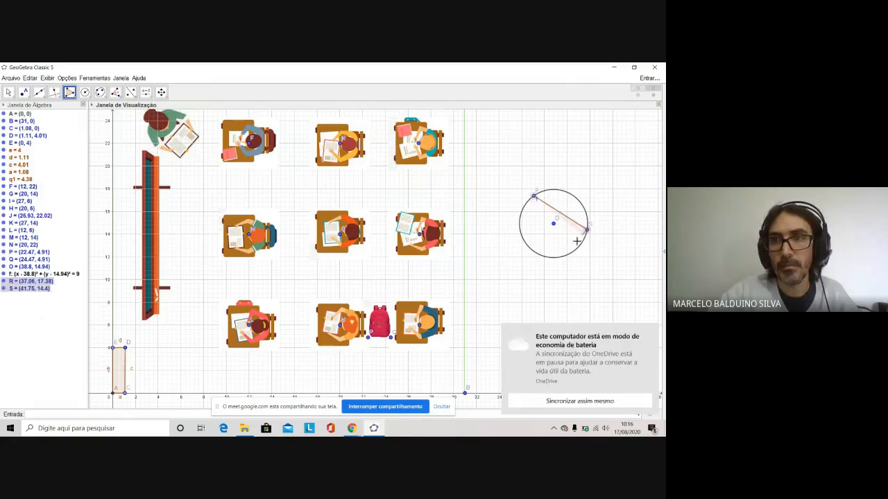
{"action": "left_click", "coordinate": [536, 253]}
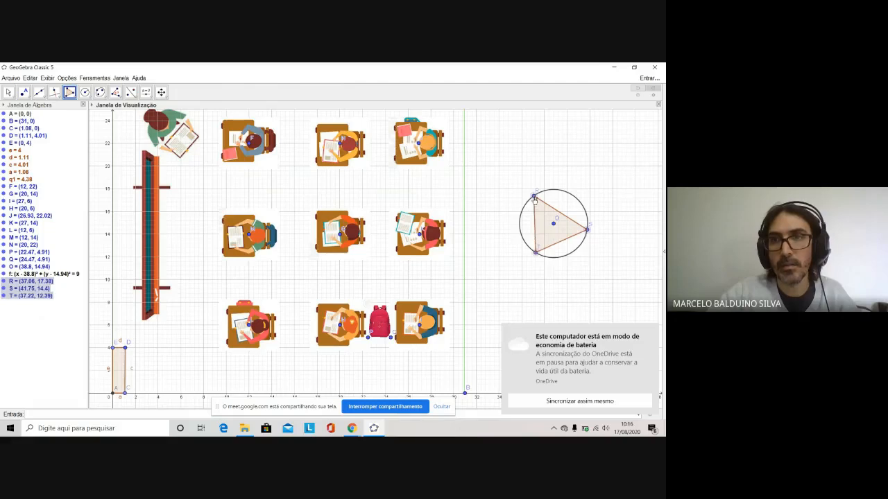
{"action": "left_click", "coordinate": [534, 199]}
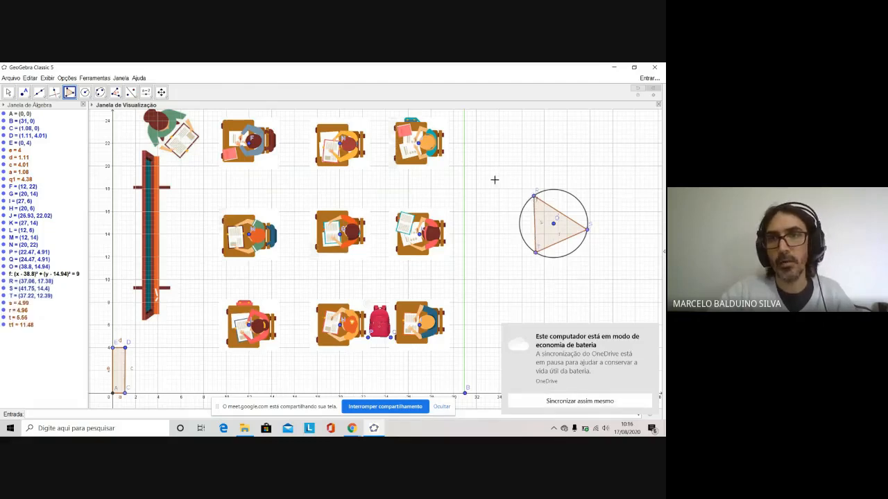
Step: Select a rectangular area around the circle and inscribed triangle, and export it as a transparent PNG image at 300 dpi
{"action": "left_click_drag", "start_coordinate": [504, 183], "coordinate": [598, 267]}
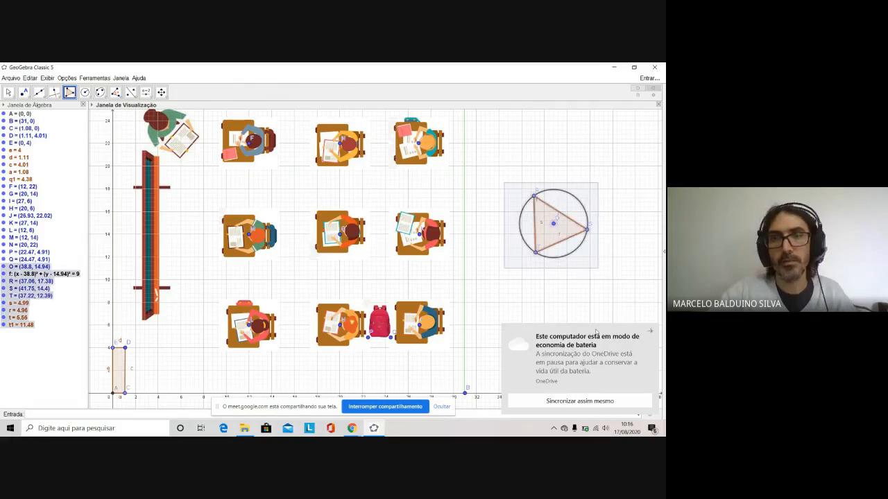
{"action": "left_click", "coordinate": [12, 78]}
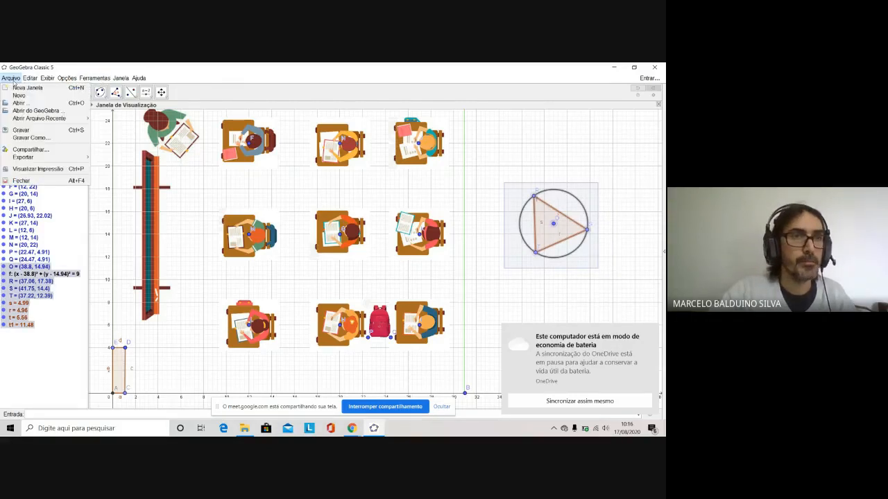
{"action": "mouse_move", "coordinate": [35, 159]}
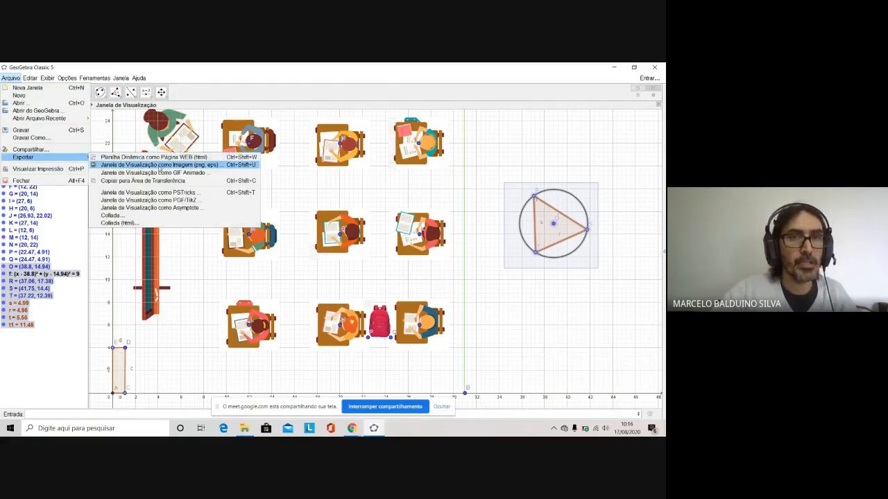
{"action": "left_click", "coordinate": [170, 166]}
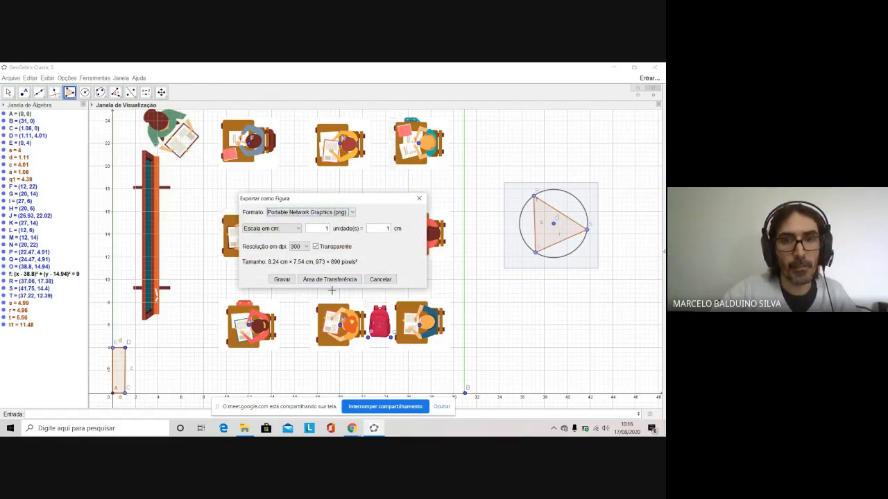
{"action": "left_click", "coordinate": [281, 280]}
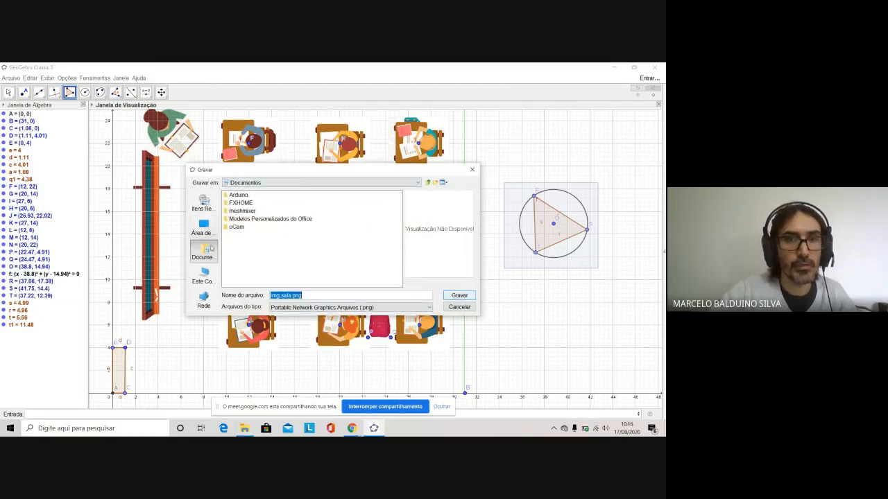
Step: Save the exported image as img teste.png in the aula localização folder on the desktop
{"action": "left_click", "coordinate": [198, 224]}
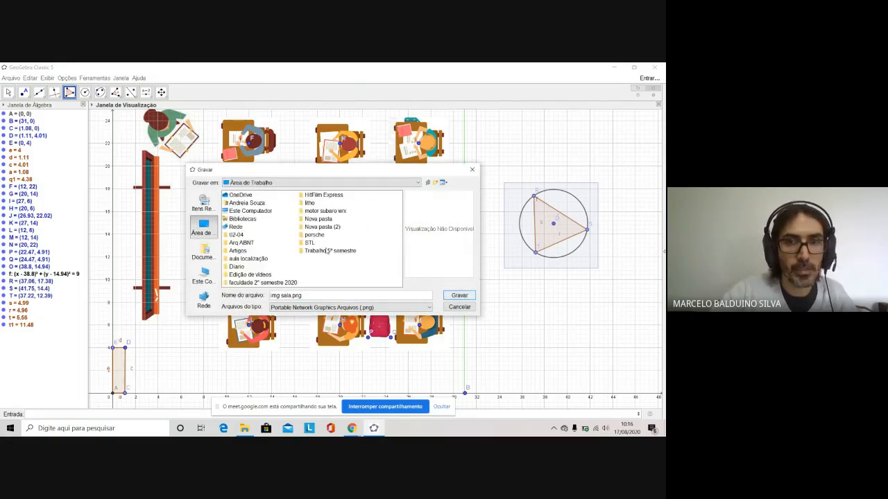
{"action": "double_click", "coordinate": [248, 258]}
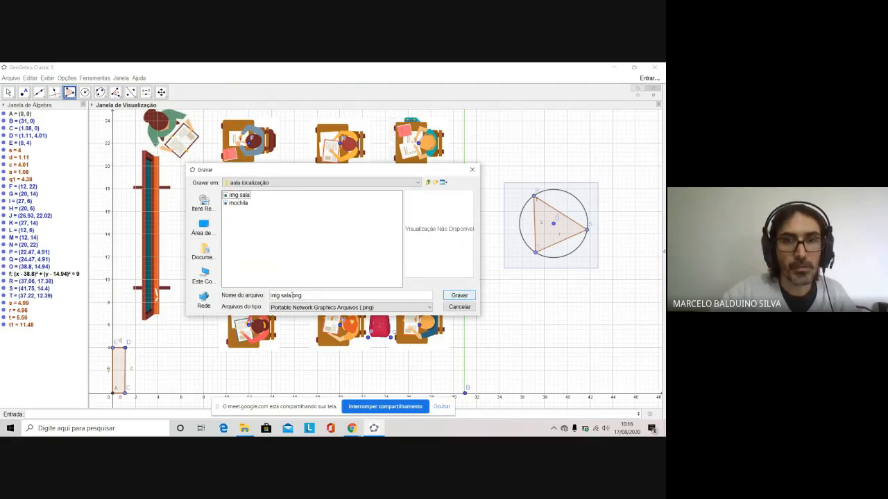
{"action": "left_click_drag", "start_coordinate": [291, 295], "coordinate": [222, 289]}
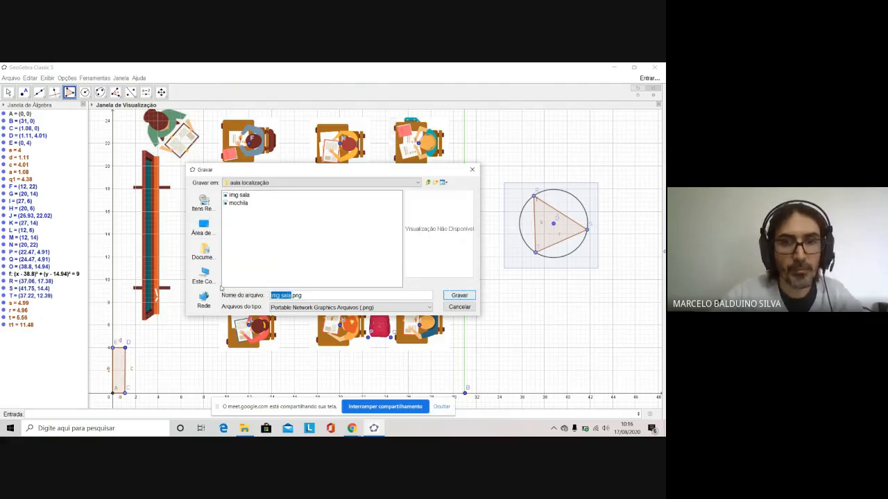
{"action": "type", "text": "im"}
{"action": "type", "text": "g test"}
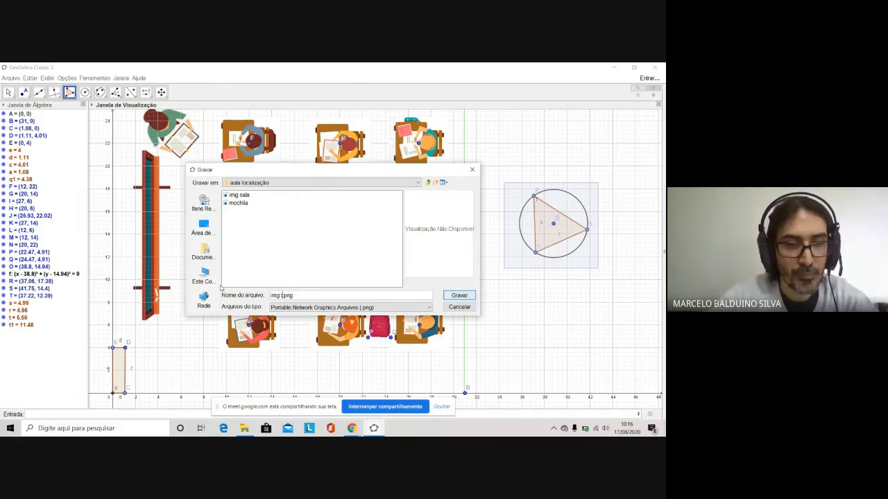
{"action": "type", "text": "e"}
{"action": "left_click", "coordinate": [455, 295]}
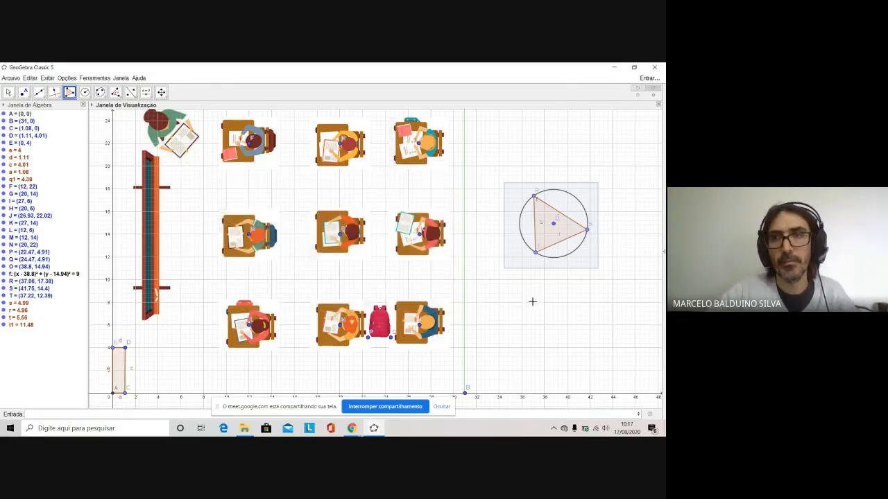
Step: View the exported img teste image from the aula localização folder, and close both the image and the folder
{"action": "left_click", "coordinate": [614, 68]}
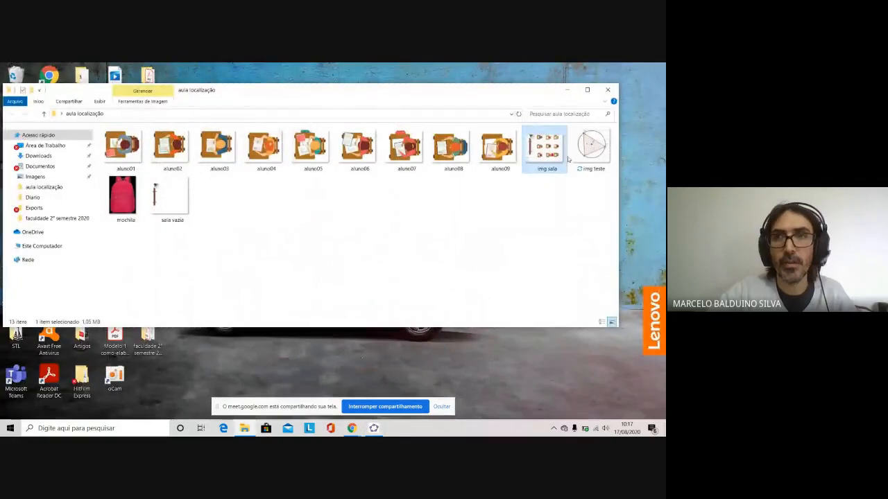
{"action": "left_click", "coordinate": [599, 149]}
{"action": "double_click", "coordinate": [603, 152]}
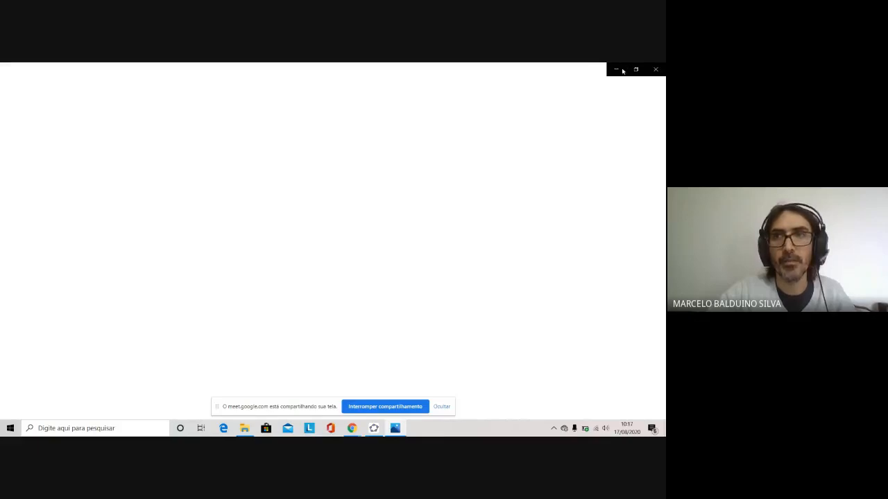
{"action": "left_click", "coordinate": [659, 71]}
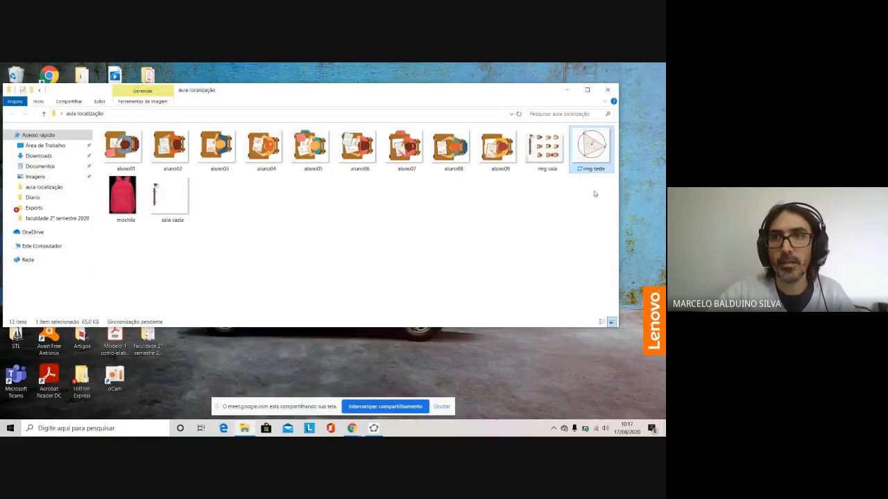
{"action": "left_click", "coordinate": [515, 250]}
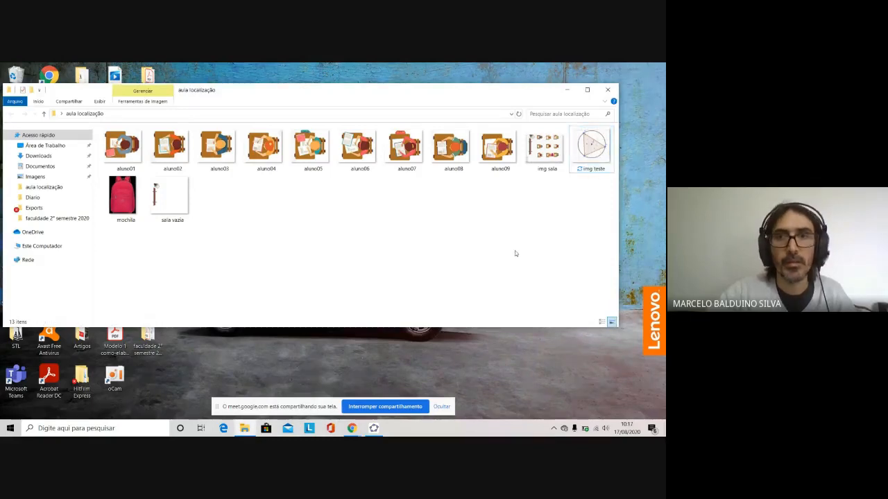
{"action": "left_click", "coordinate": [590, 150]}
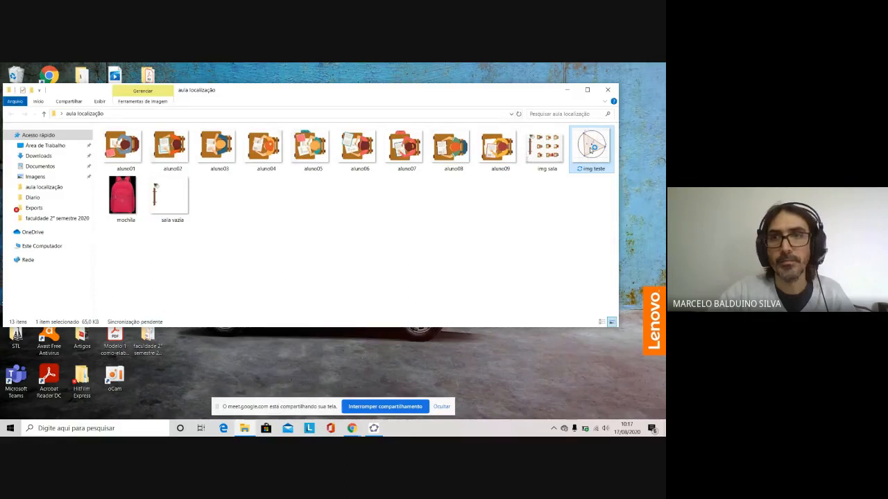
{"action": "double_click", "coordinate": [590, 149]}
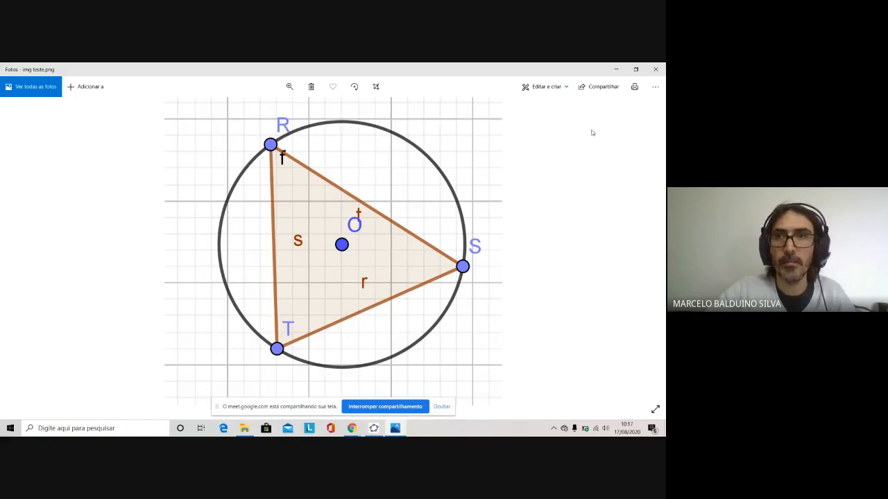
{"action": "left_click", "coordinate": [655, 70]}
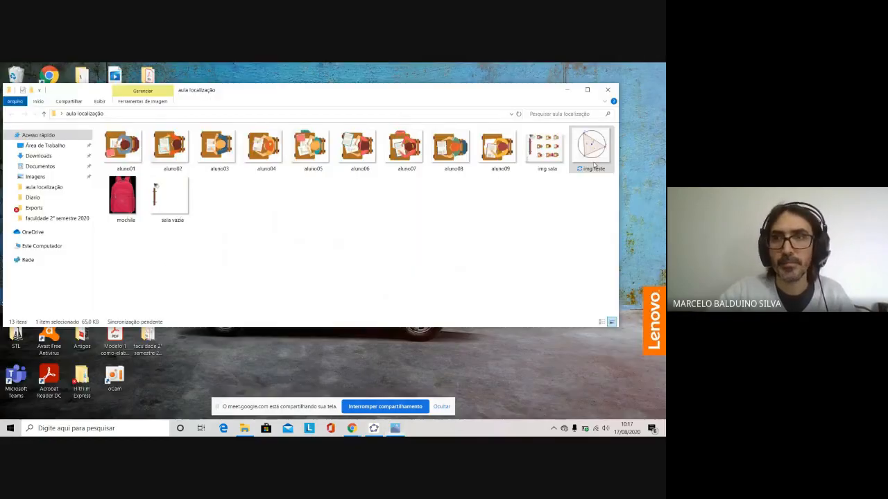
{"action": "left_click", "coordinate": [602, 95]}
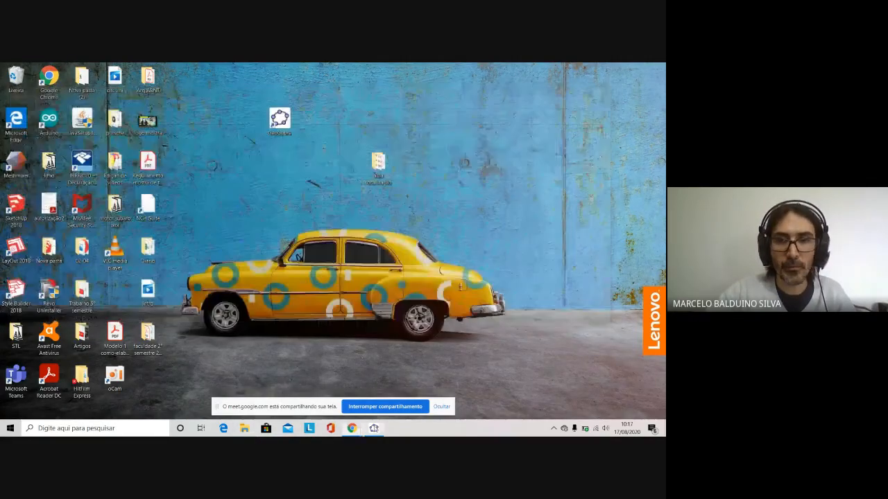
Step: Switch back to GeoGebra and delete the circle and its inscribed triangle beside the classroom
{"action": "left_click", "coordinate": [374, 429]}
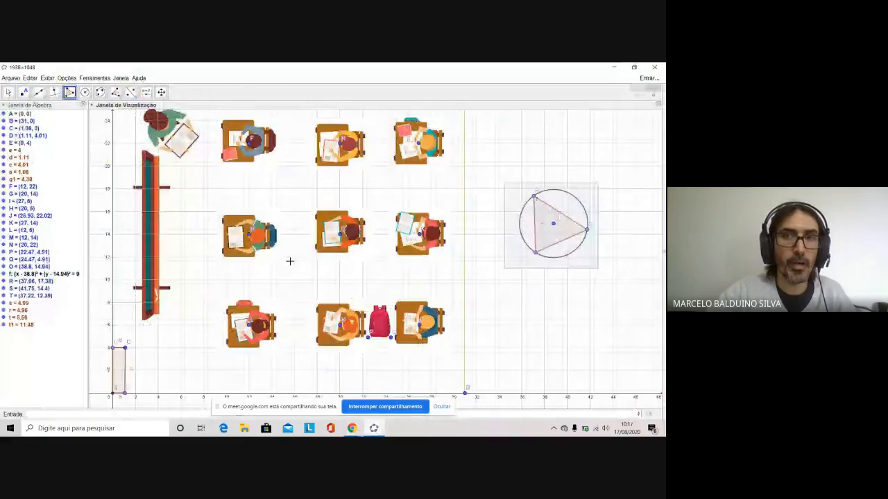
{"action": "left_click", "coordinate": [514, 169]}
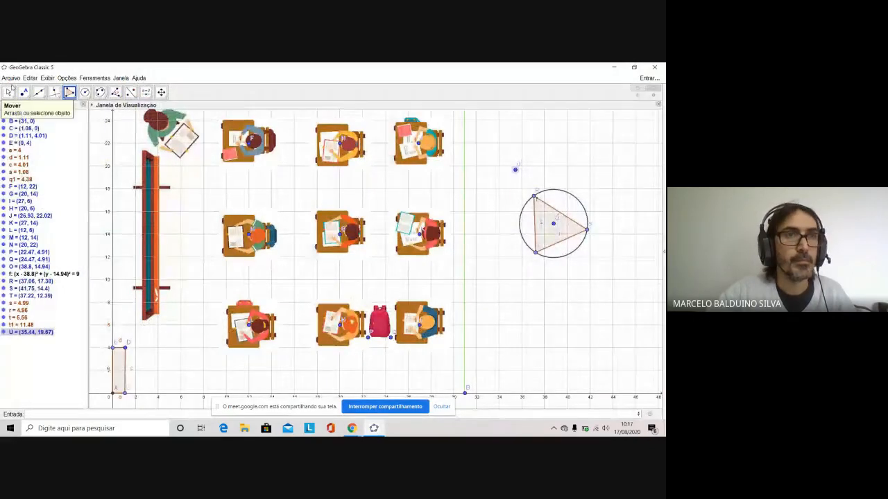
{"action": "left_click", "coordinate": [9, 92]}
{"action": "key", "text": "ctrl+z"}
{"action": "left_click_drag", "start_coordinate": [494, 163], "coordinate": [612, 274]}
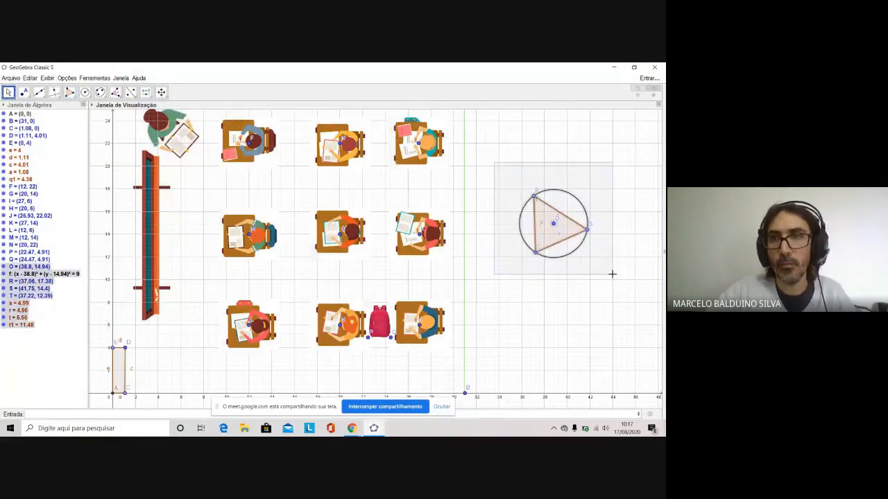
{"action": "key", "text": "Delete"}
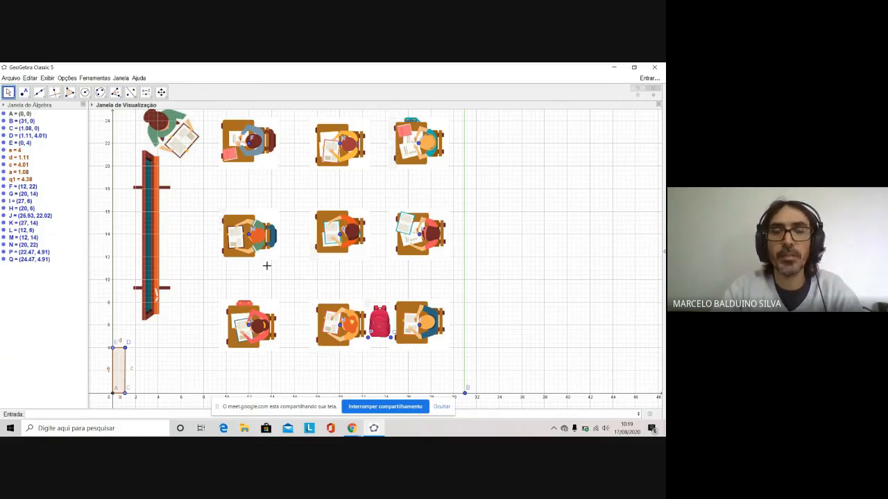
Step: Switch to the Google Meet window in Chrome and request to stop recording the meeting
{"action": "left_click", "coordinate": [351, 430]}
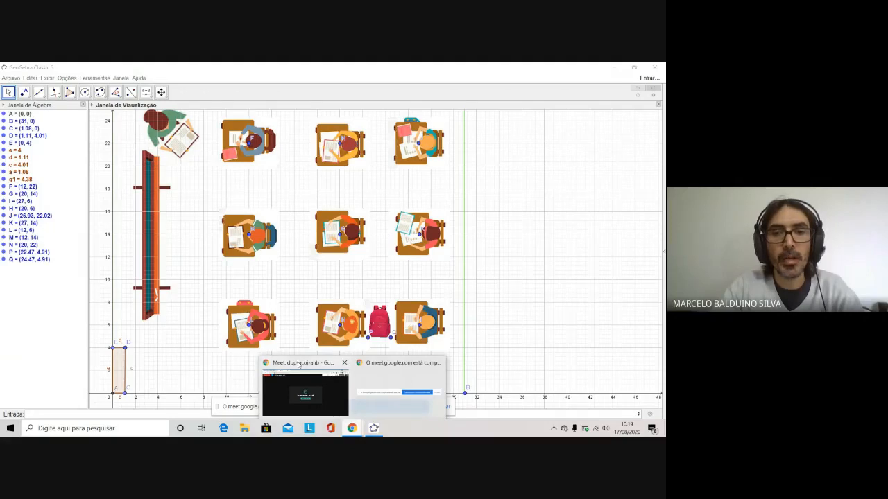
{"action": "left_click", "coordinate": [314, 369]}
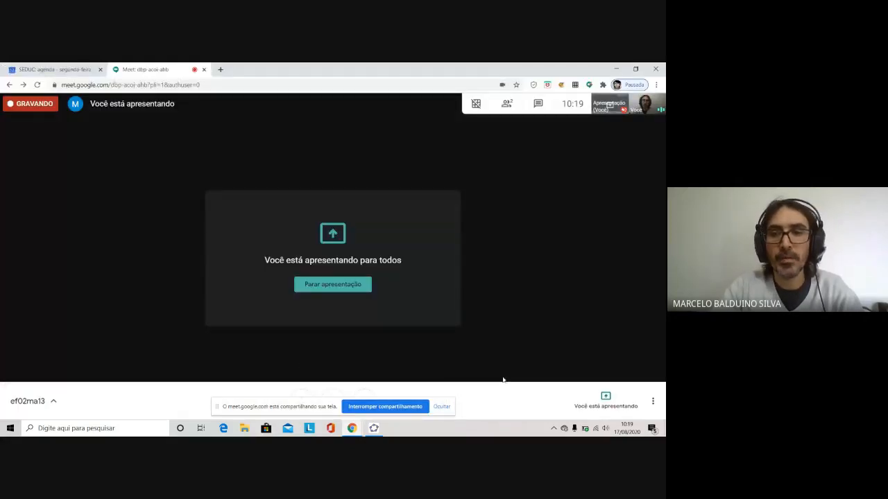
{"action": "left_click", "coordinate": [653, 401]}
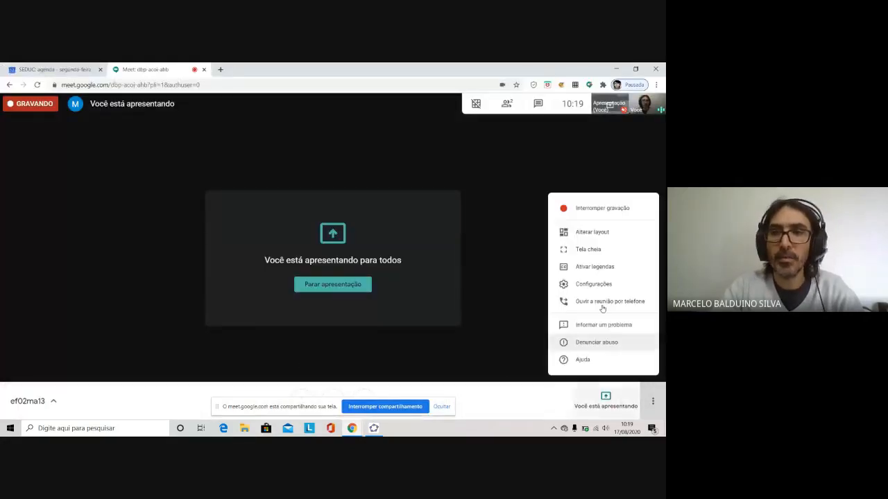
{"action": "left_click", "coordinate": [597, 212]}
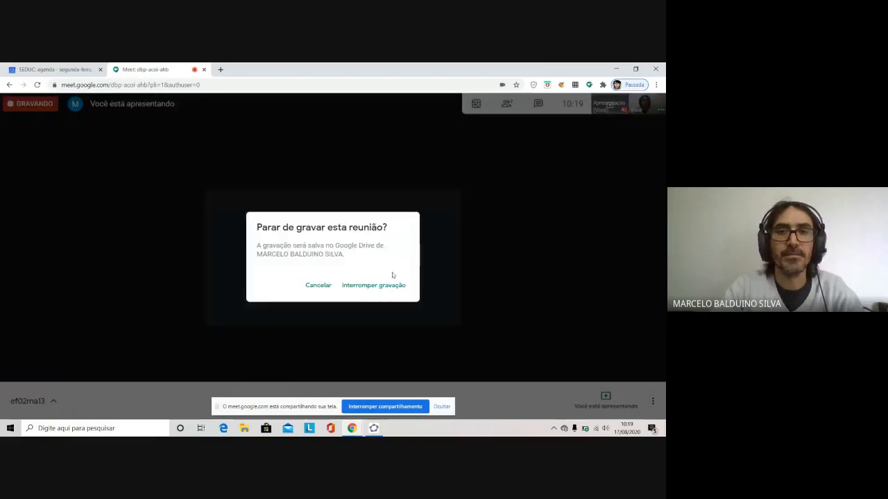